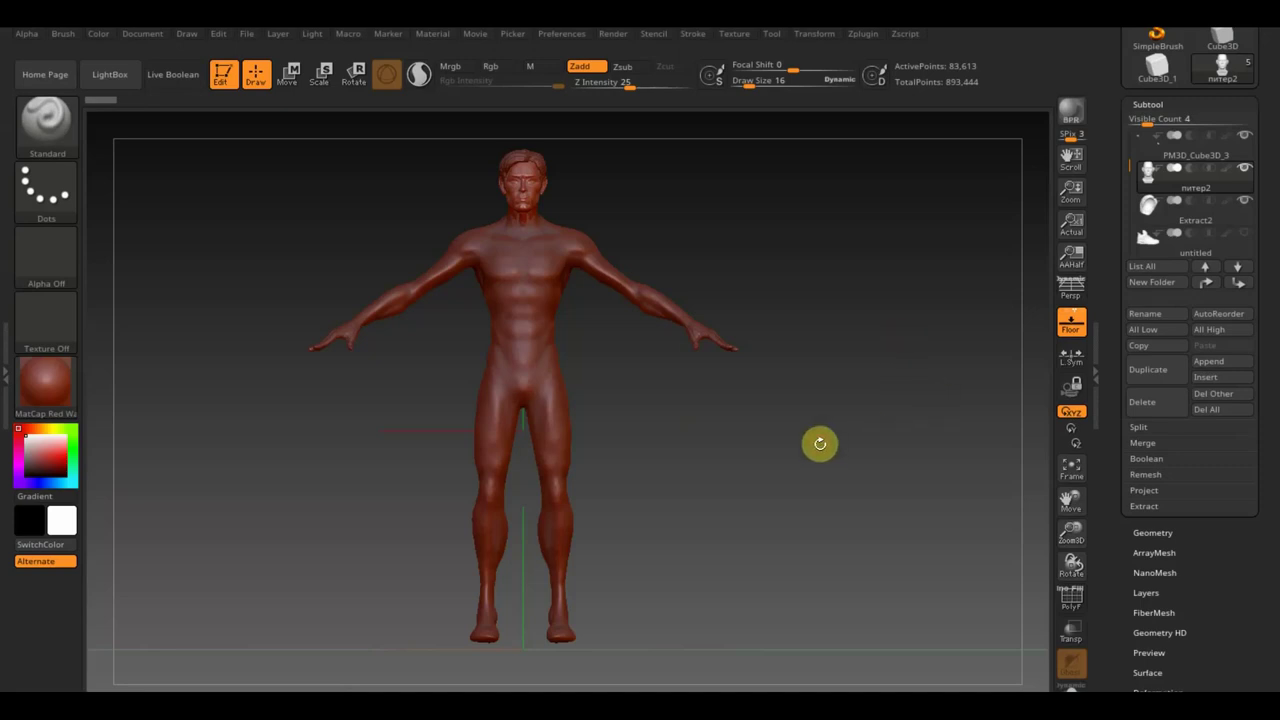
Show and select the untitled shoe subtool, then turn the whole figure to a side profile
mouse_move(820, 443)
mouse_down()
mouse_move(780, 440)
mouse_move(861, 441)
mouse_move(900, 489)
mouse_move(859, 411)
mouse_move(863, 448)
mouse_move(800, 486)
mouse_move(786, 474)
mouse_move(779, 487)
mouse_move(794, 491)
mouse_up()
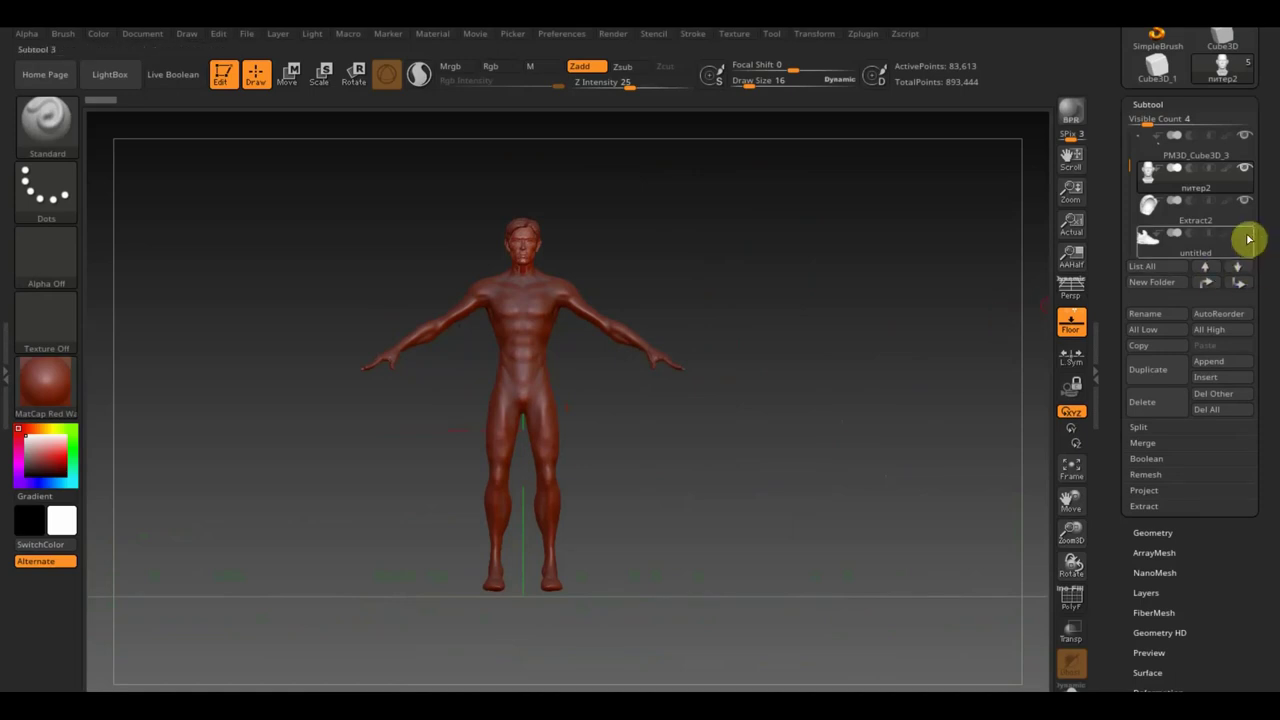
click(1166, 247)
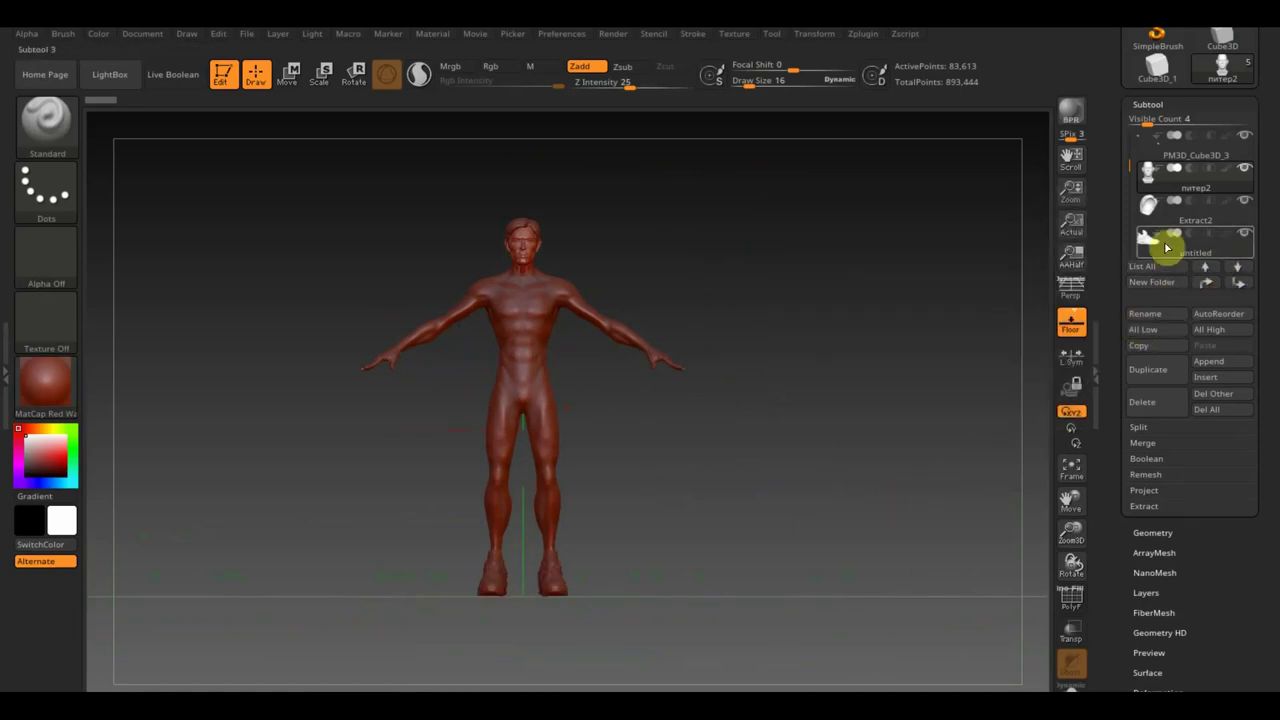
click(1166, 247)
mouse_move(908, 469)
mouse_down()
mouse_move(880, 489)
mouse_move(927, 493)
mouse_move(823, 486)
mouse_move(789, 506)
mouse_move(803, 523)
mouse_move(767, 519)
mouse_move(806, 554)
mouse_move(826, 411)
mouse_up()
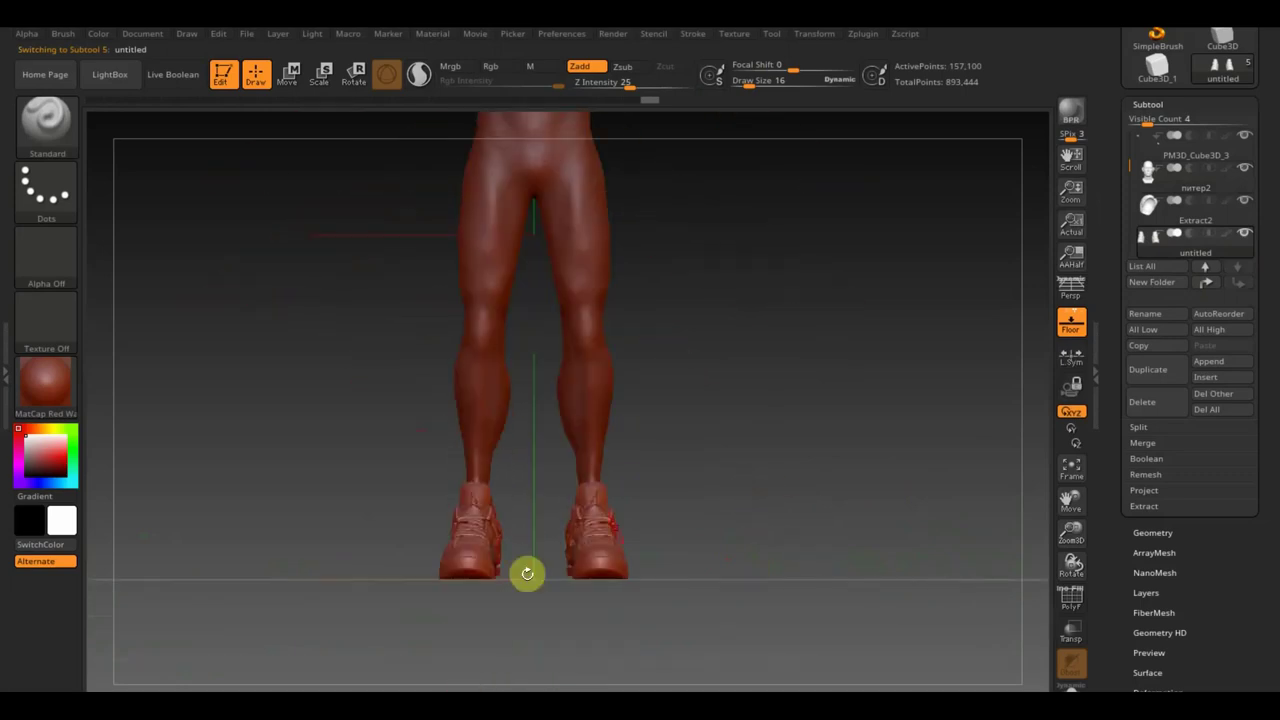
mouse_move(633, 507)
alt+mouse_down()
mouse_move(746, 480)
mouse_move(731, 437)
mouse_move(751, 594)
mouse_move(753, 581)
alt+mouse_up()
mouse_move(523, 597)
mouse_down()
mouse_move(706, 571)
mouse_move(371, 654)
mouse_move(311, 617)
mouse_move(463, 597)
mouse_move(510, 617)
mouse_move(486, 614)
mouse_move(643, 614)
mouse_move(729, 563)
mouse_move(740, 537)
mouse_up()
Return to Draw mode and make the body subtool PM3D_Cube3D_2 active
click(291, 73)
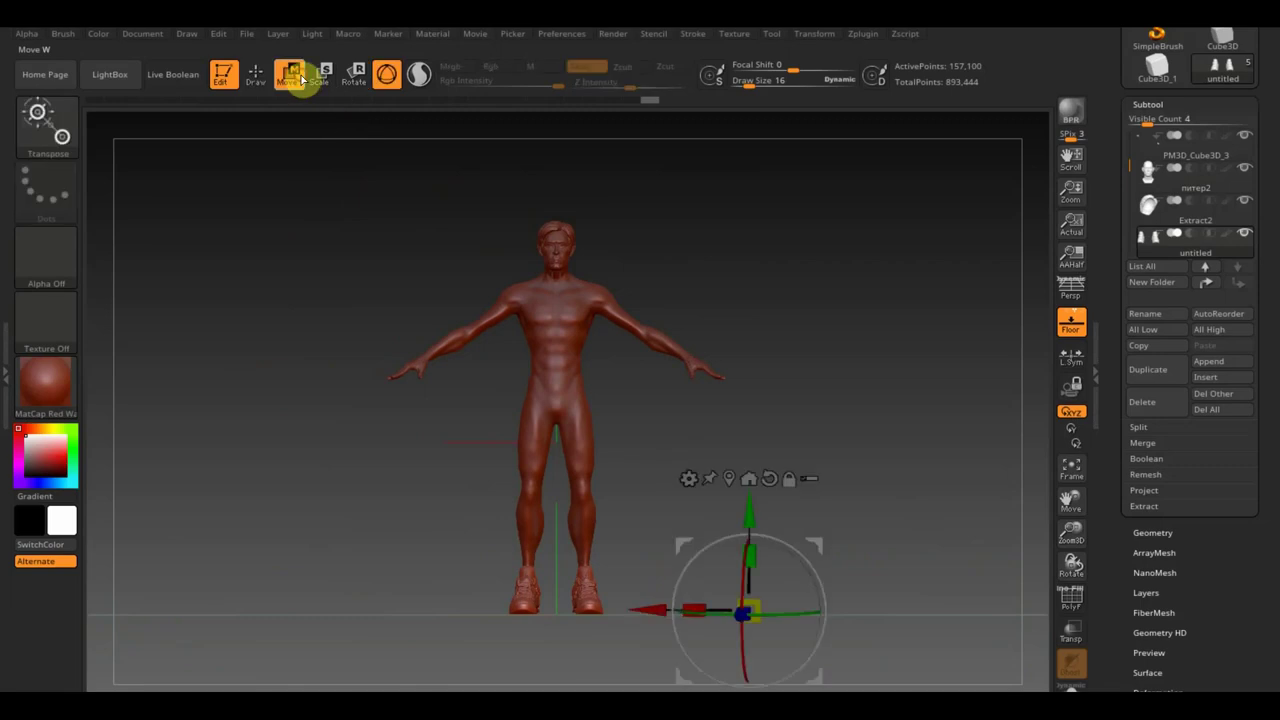
click(256, 73)
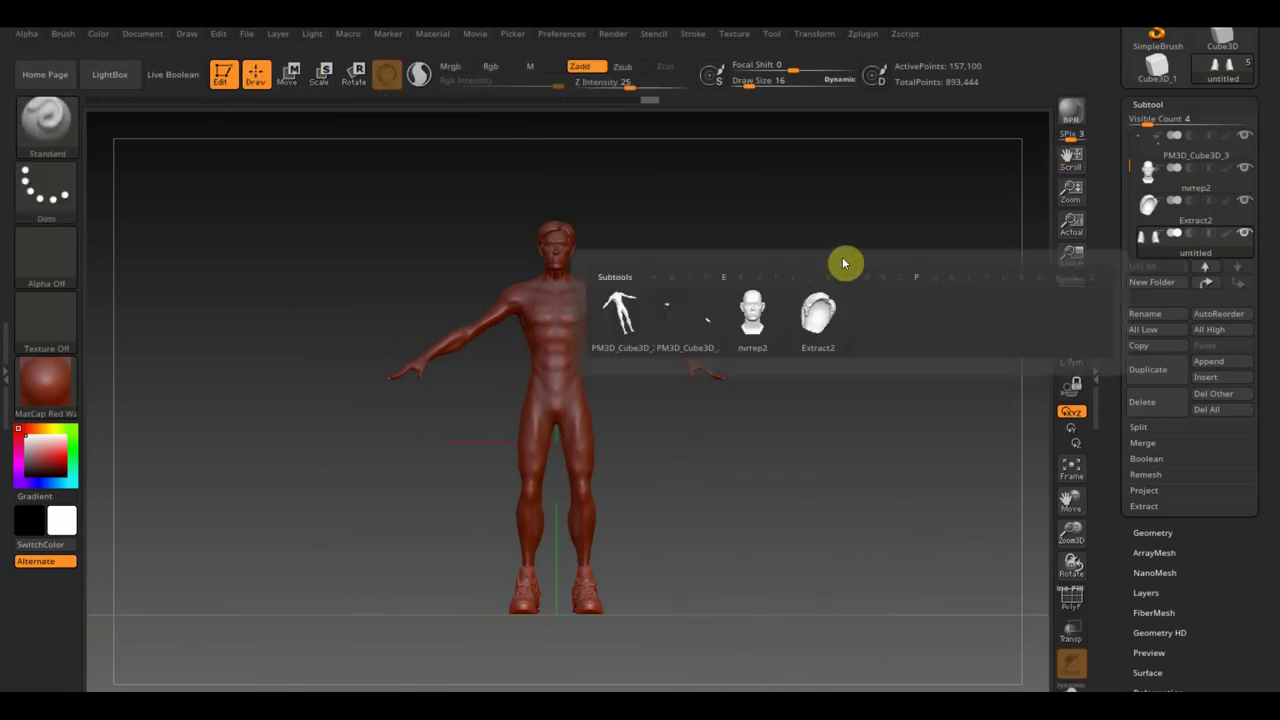
click(621, 318)
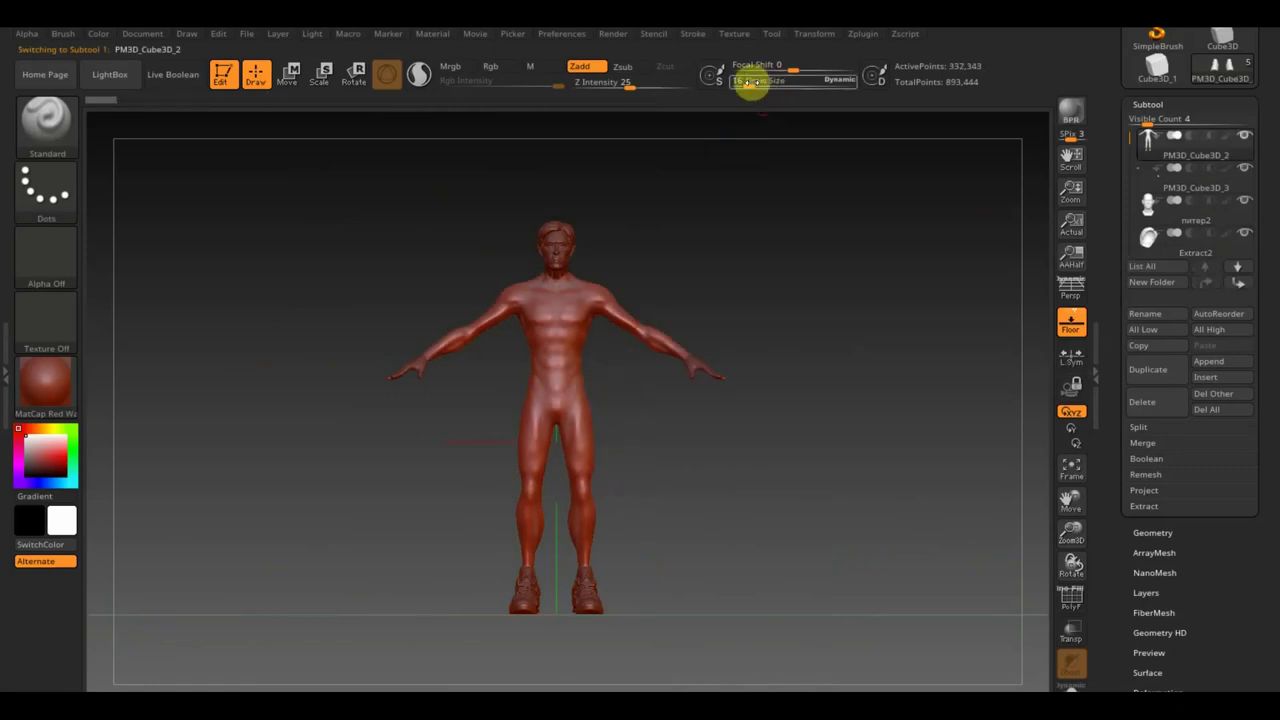
Clear the existing shoulder mask and set the brush Draw Size to 13
key(ctrl)
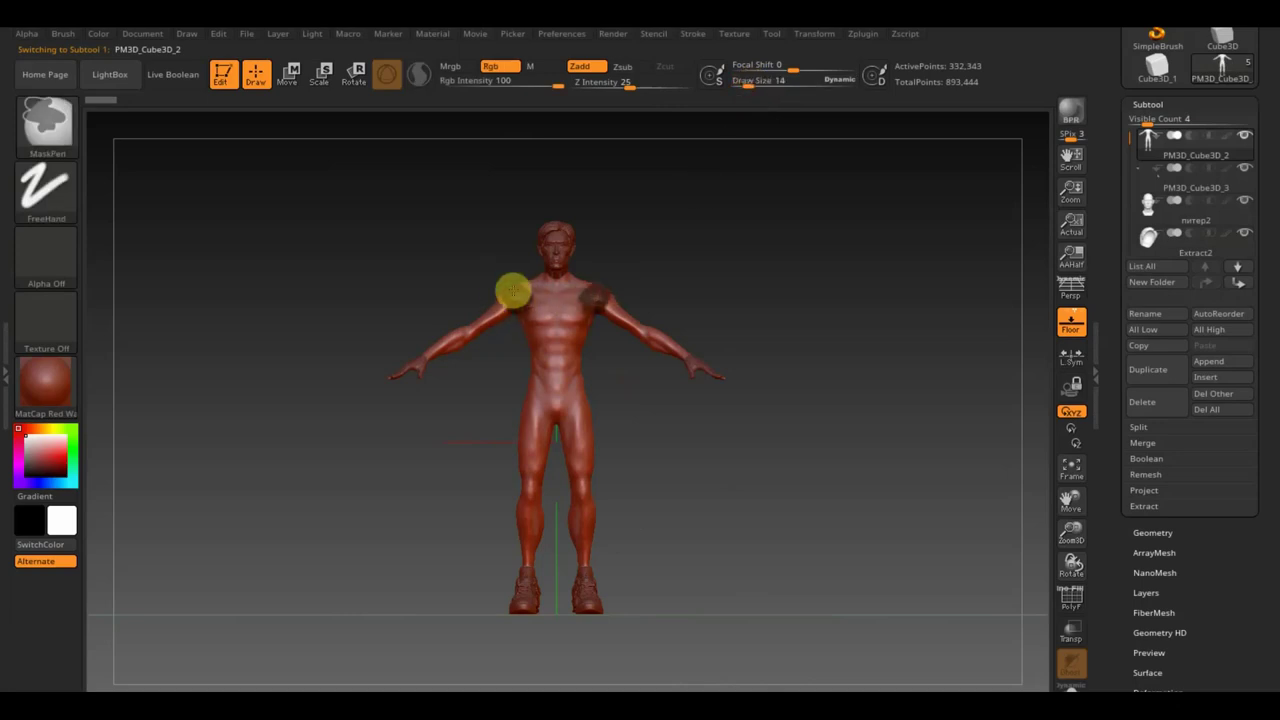
ctrl+drag(683, 280, 674, 343)
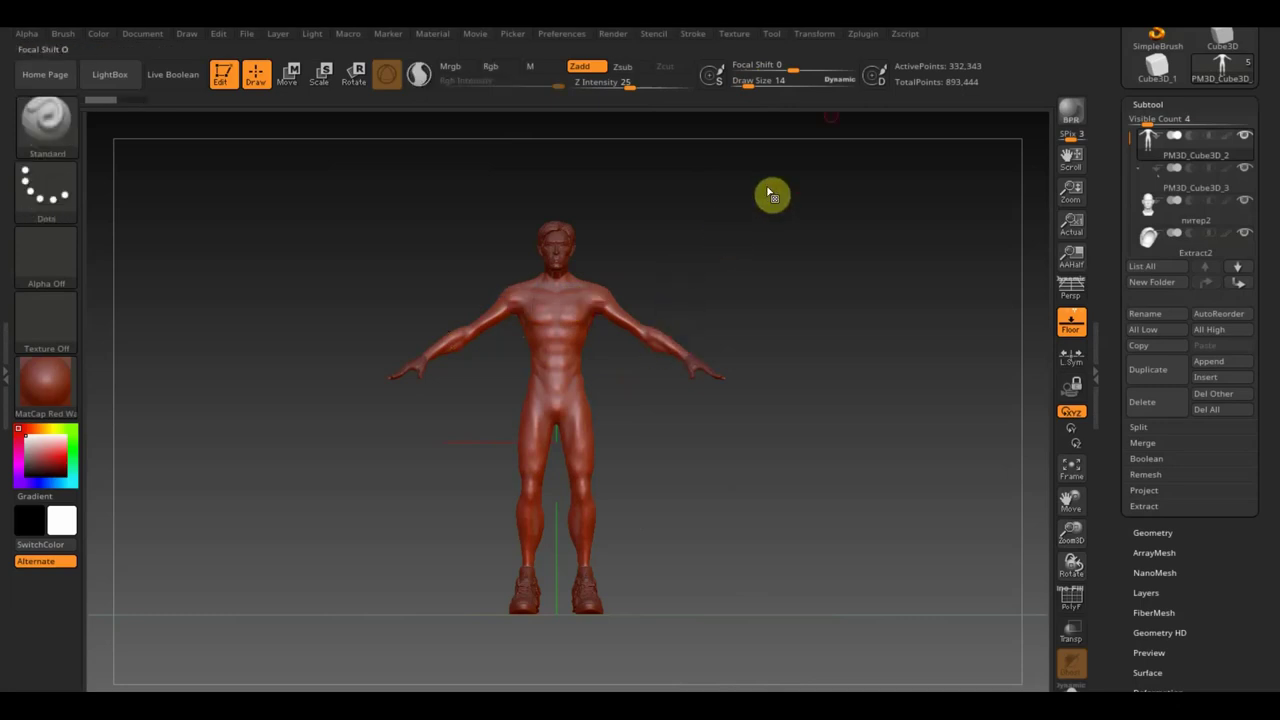
drag(738, 80, 755, 82)
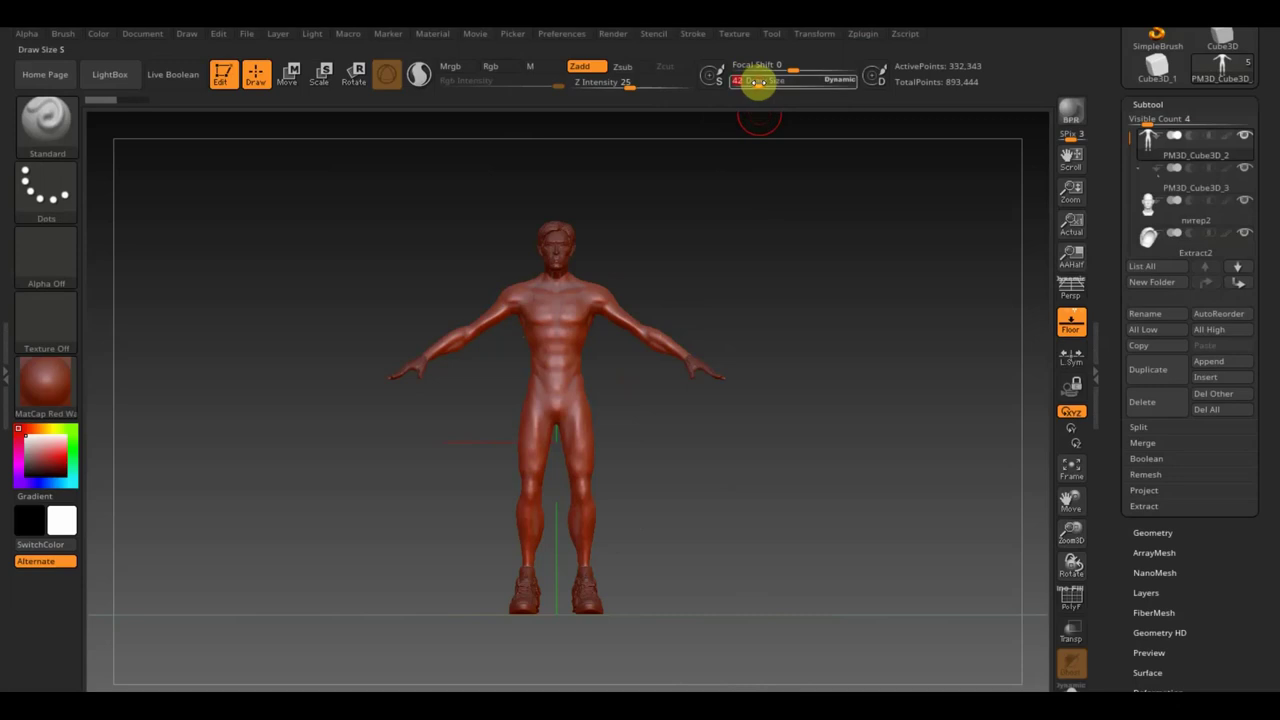
alt+drag(814, 366, 737, 518)
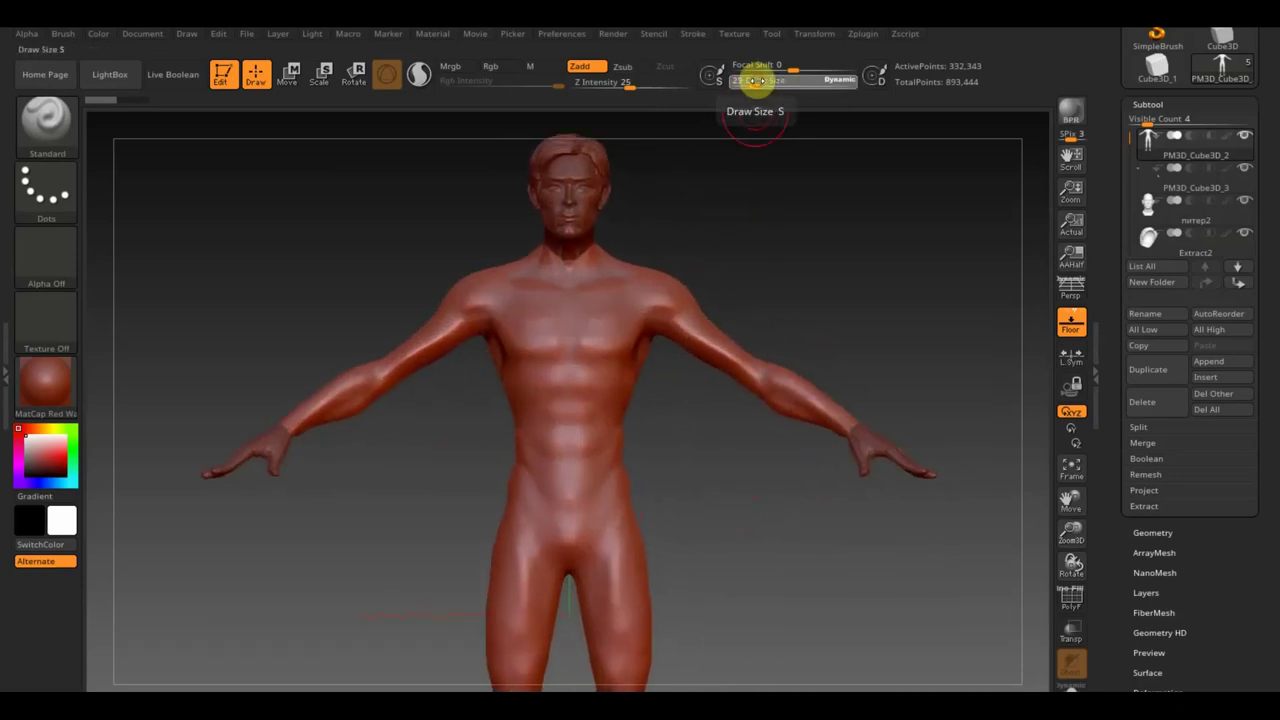
drag(755, 80, 748, 80)
Mask shirt straps over both shoulders, the chest and a band across the waist
key(1)
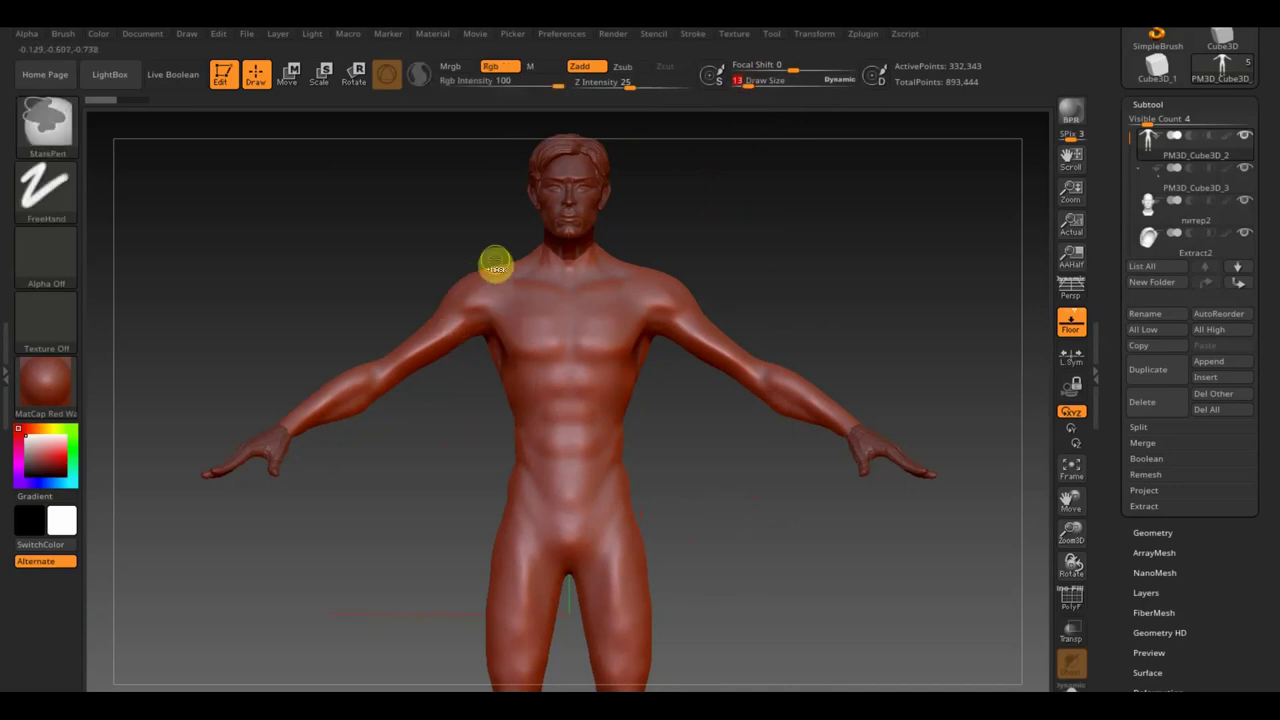
drag(491, 265, 500, 307)
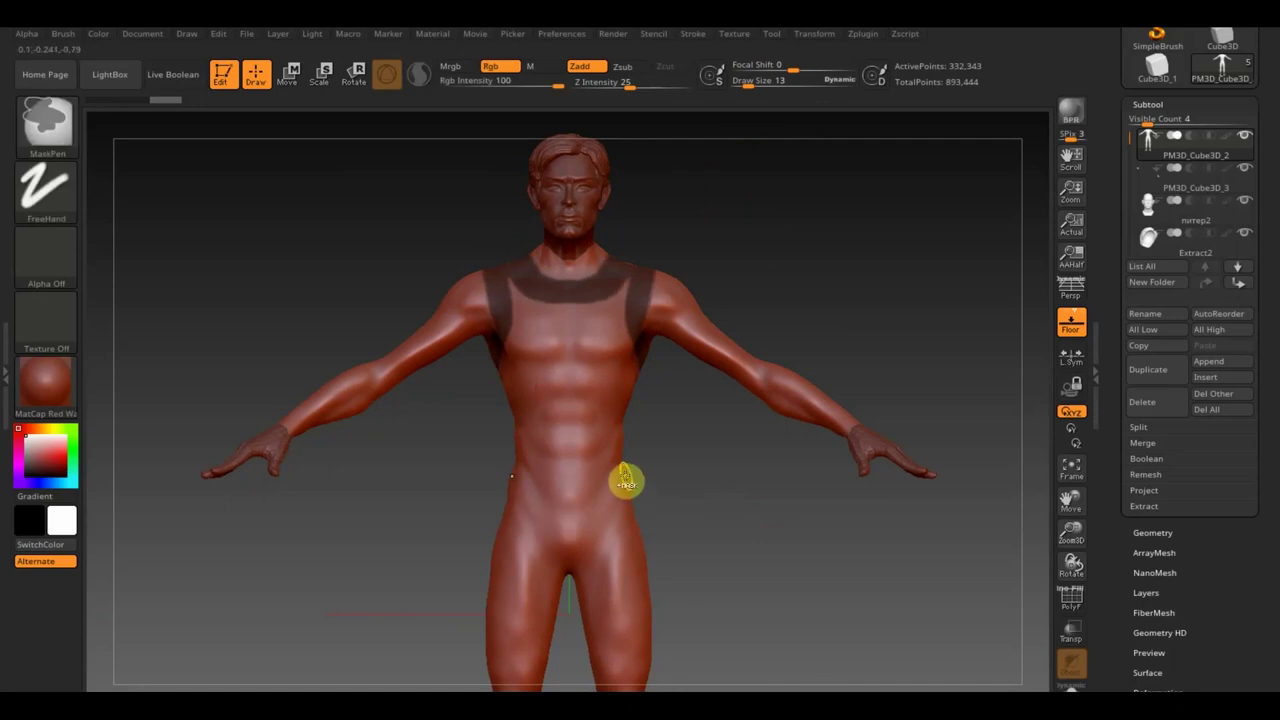
mouse_move(627, 487)
mouse_down()
mouse_move(501, 472)
mouse_move(590, 428)
mouse_move(551, 426)
mouse_move(609, 303)
mouse_move(615, 318)
mouse_move(571, 309)
mouse_move(606, 300)
mouse_move(538, 353)
mouse_move(566, 391)
mouse_move(609, 366)
mouse_move(586, 409)
mouse_move(612, 353)
mouse_up()
key(ctrl)
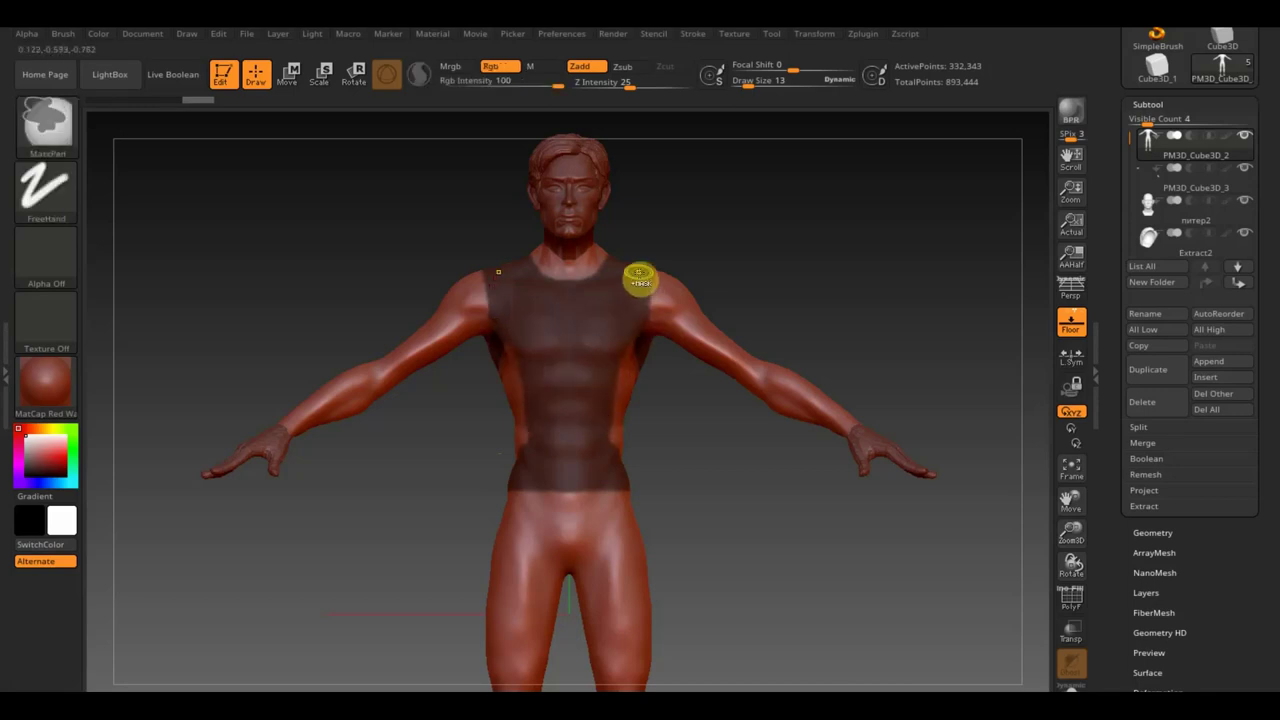
mouse_move(640, 350)
right_down()
mouse_move(643, 371)
mouse_move(629, 357)
right_up()
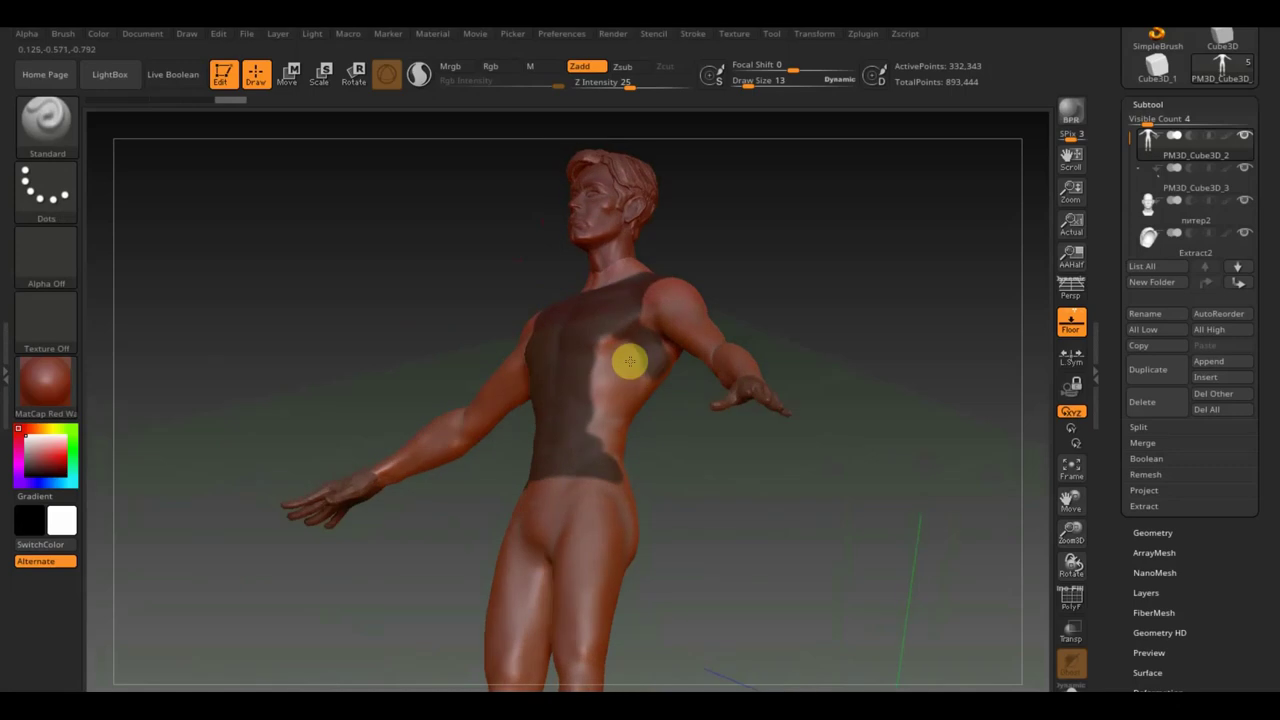
Hide the floor grid and extend the shirt mask over the back, upper back and chest side
click(1071, 320)
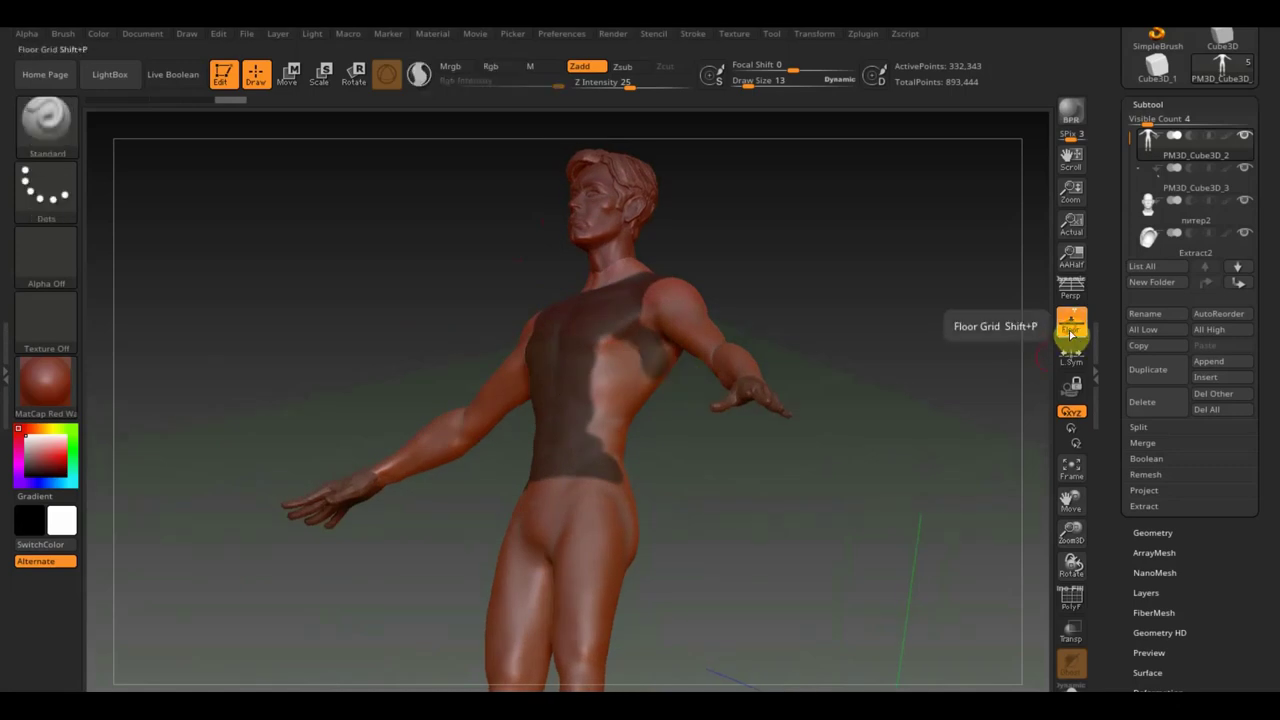
key(ctrl)
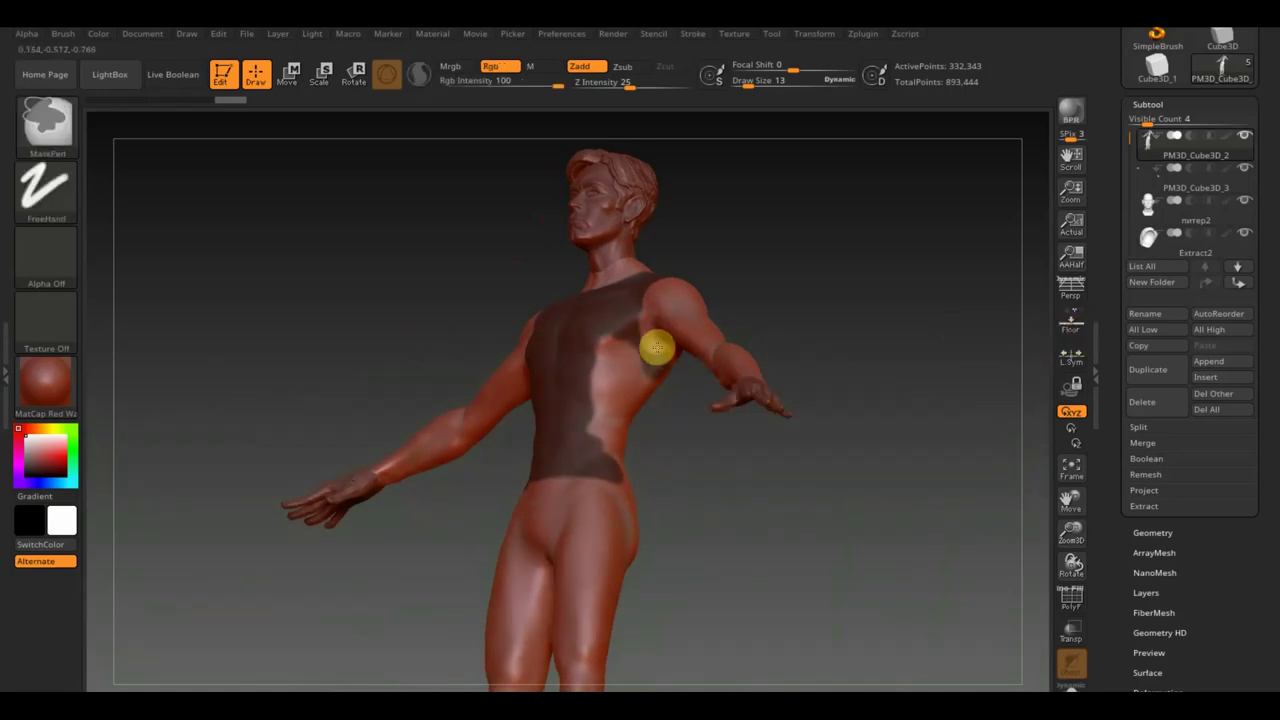
right_drag(837, 277, 763, 260)
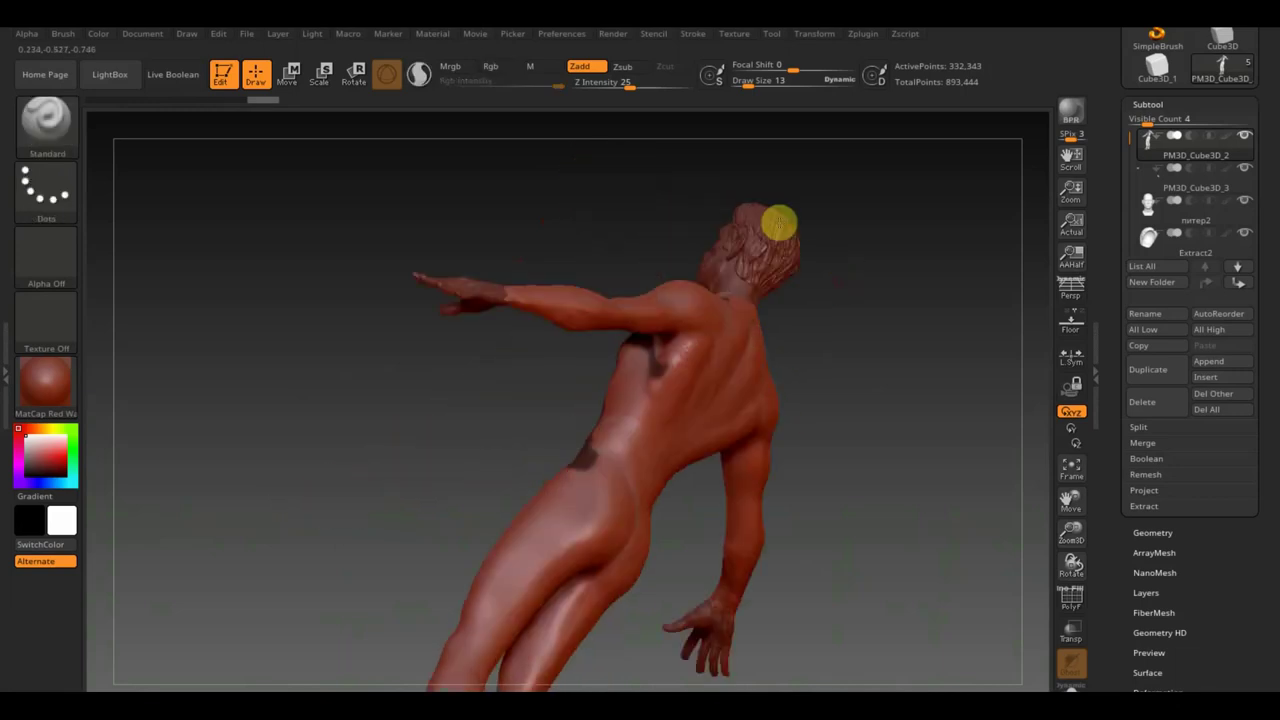
ctrl+drag(652, 385, 702, 280)
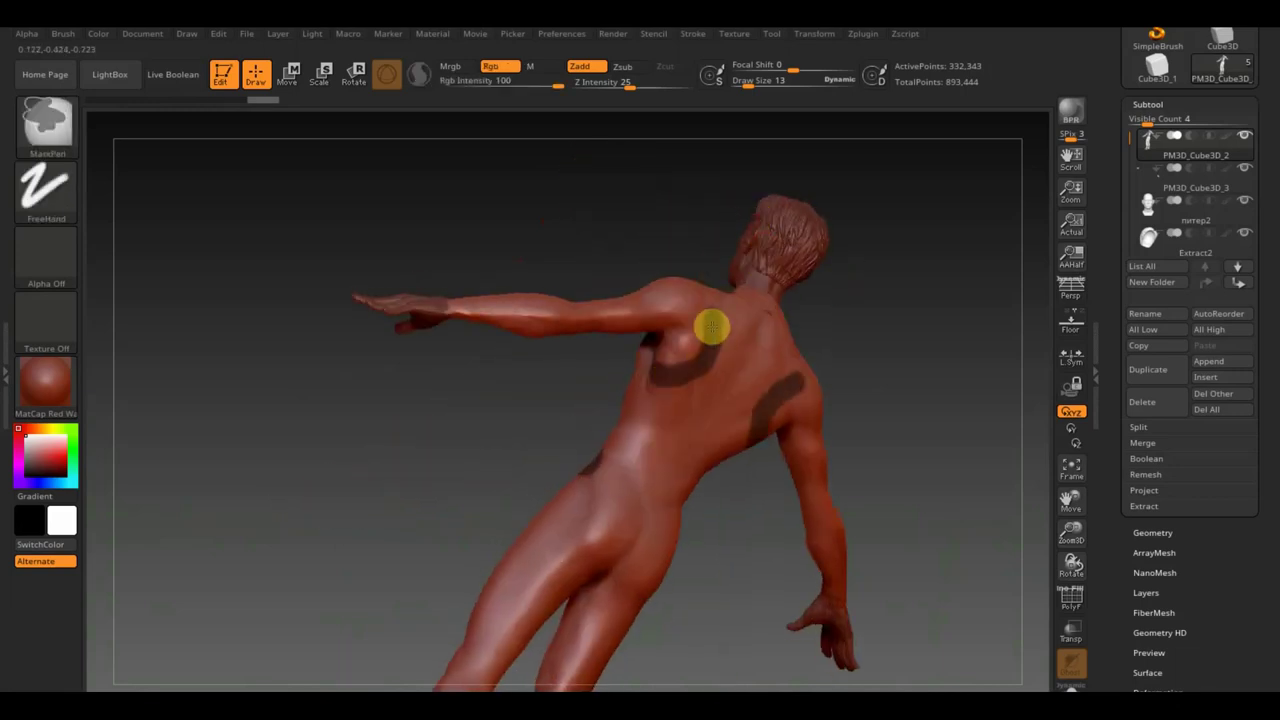
mouse_move(686, 365)
ctrl+mouse_down()
mouse_move(708, 300)
mouse_move(671, 383)
mouse_move(697, 283)
mouse_move(697, 334)
mouse_move(669, 391)
mouse_move(726, 346)
mouse_move(715, 293)
mouse_move(746, 346)
mouse_move(731, 377)
mouse_move(703, 380)
mouse_move(664, 418)
mouse_move(697, 420)
mouse_move(660, 414)
mouse_move(714, 431)
mouse_move(686, 491)
mouse_move(586, 443)
mouse_move(643, 489)
mouse_move(585, 459)
mouse_move(661, 496)
ctrl+mouse_up()
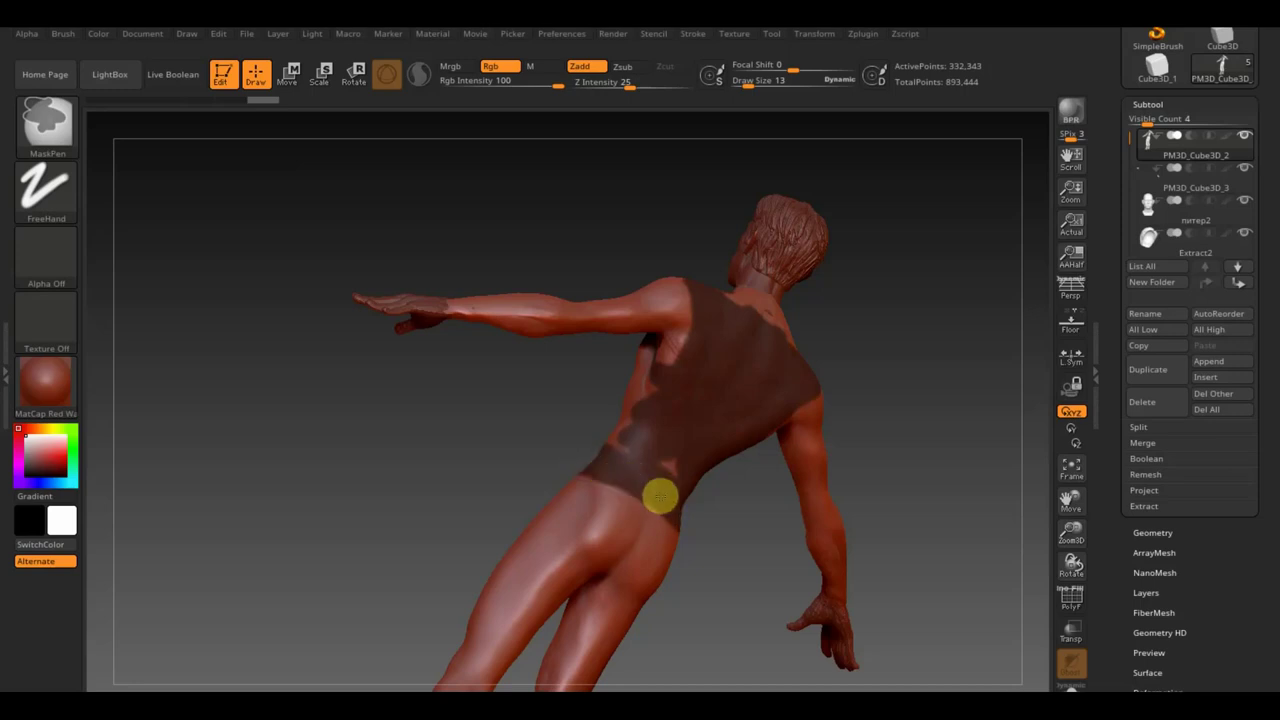
drag(489, 380, 617, 390)
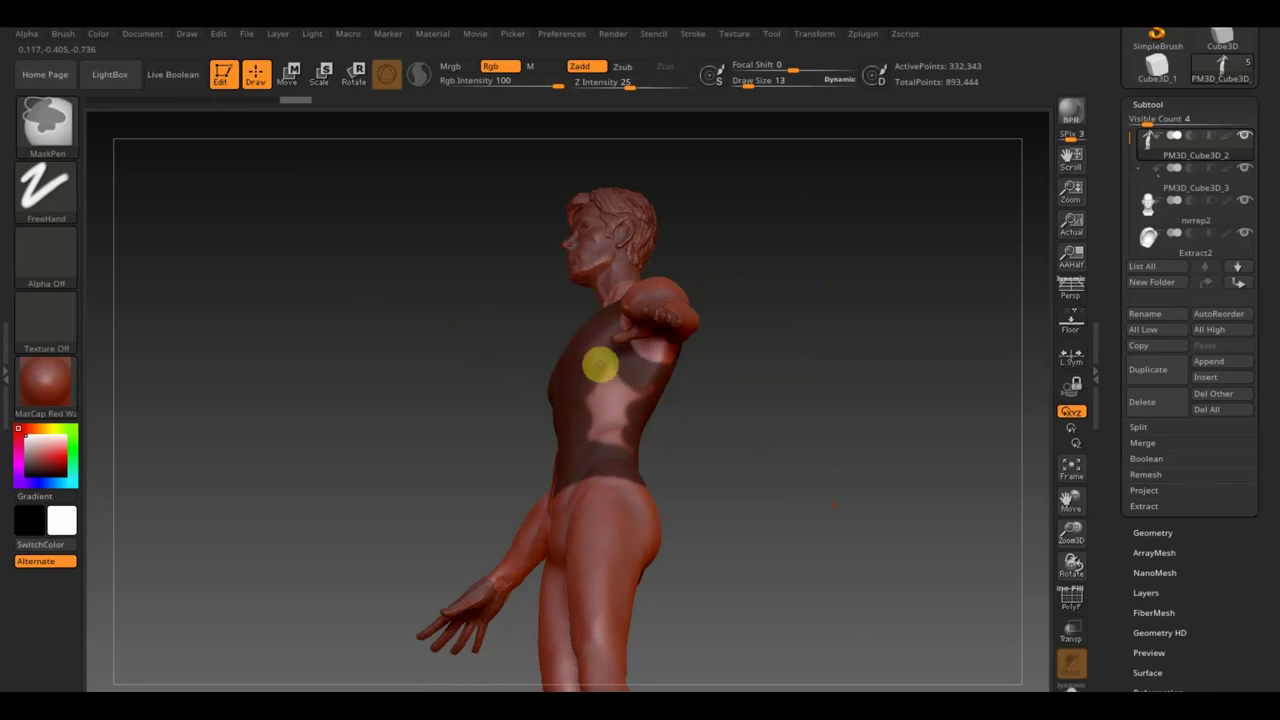
ctrl+drag(613, 376, 663, 399)
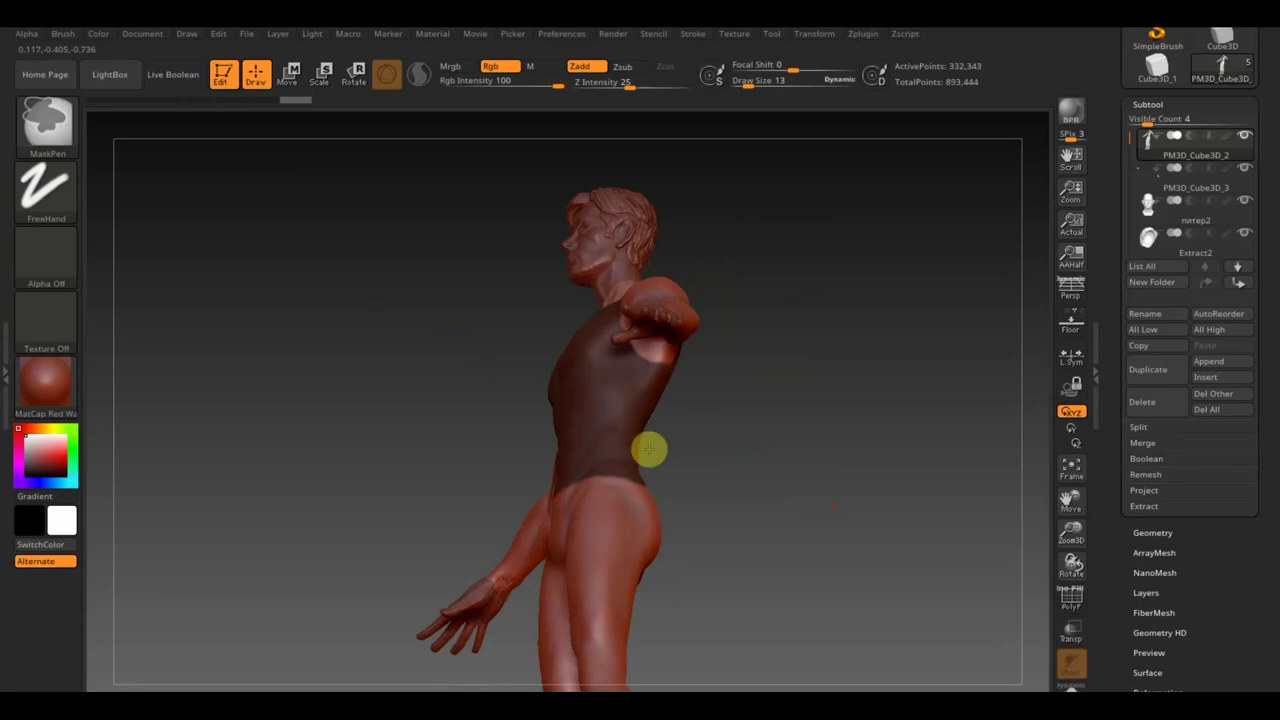
Touch up the chest and back mask from several views and smooth the mask edge
mouse_move(643, 460)
mouse_down()
mouse_move(823, 463)
mouse_move(833, 487)
mouse_up()
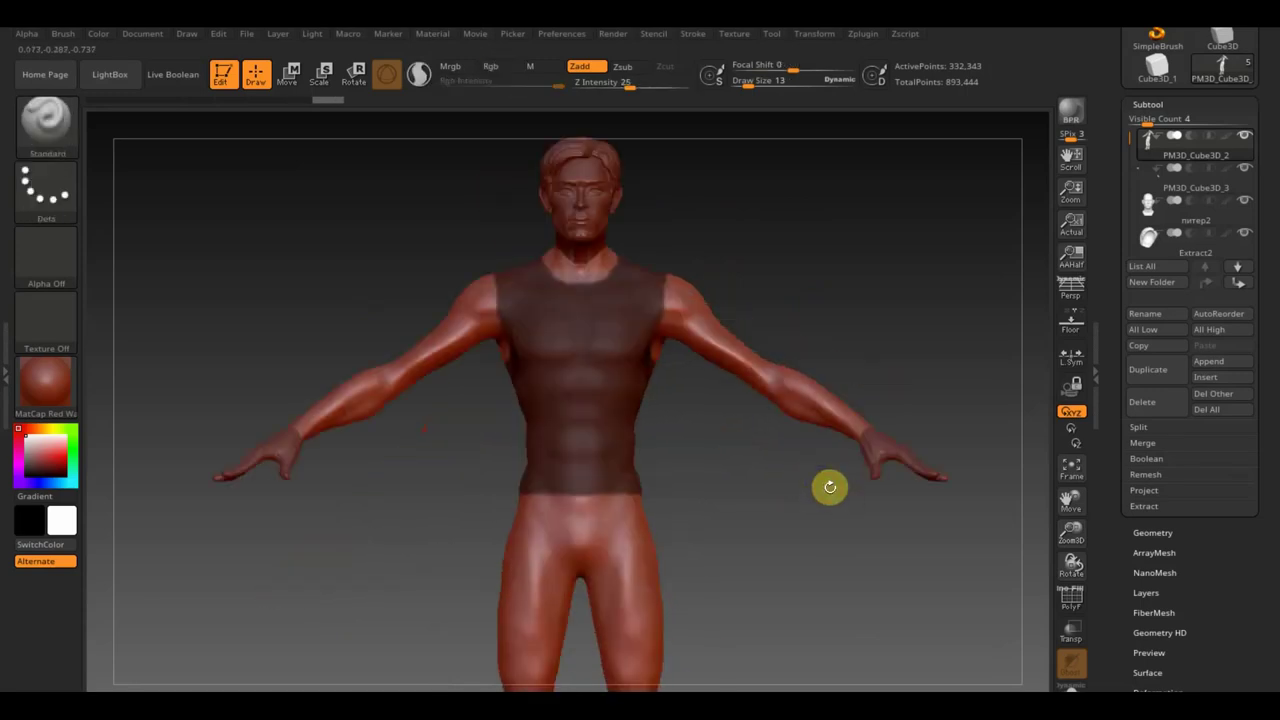
mouse_move(822, 491)
mouse_down()
mouse_move(849, 506)
mouse_move(794, 507)
mouse_up()
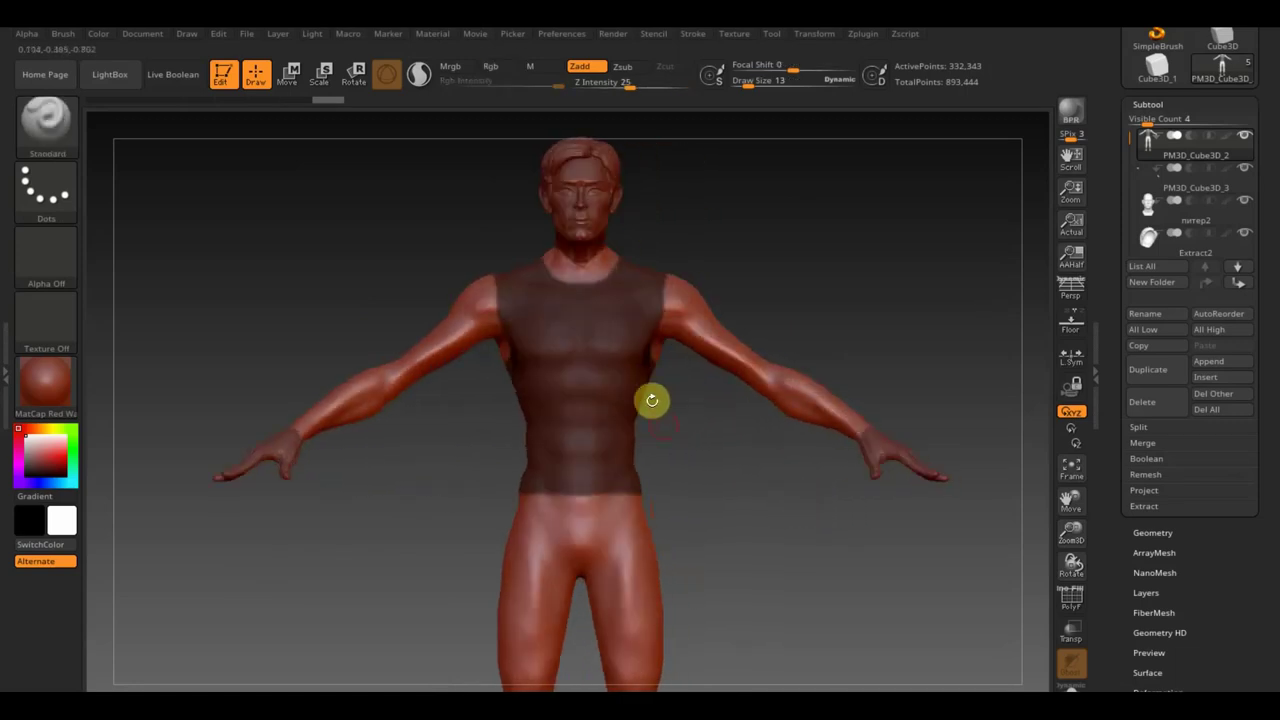
drag(691, 499, 769, 521)
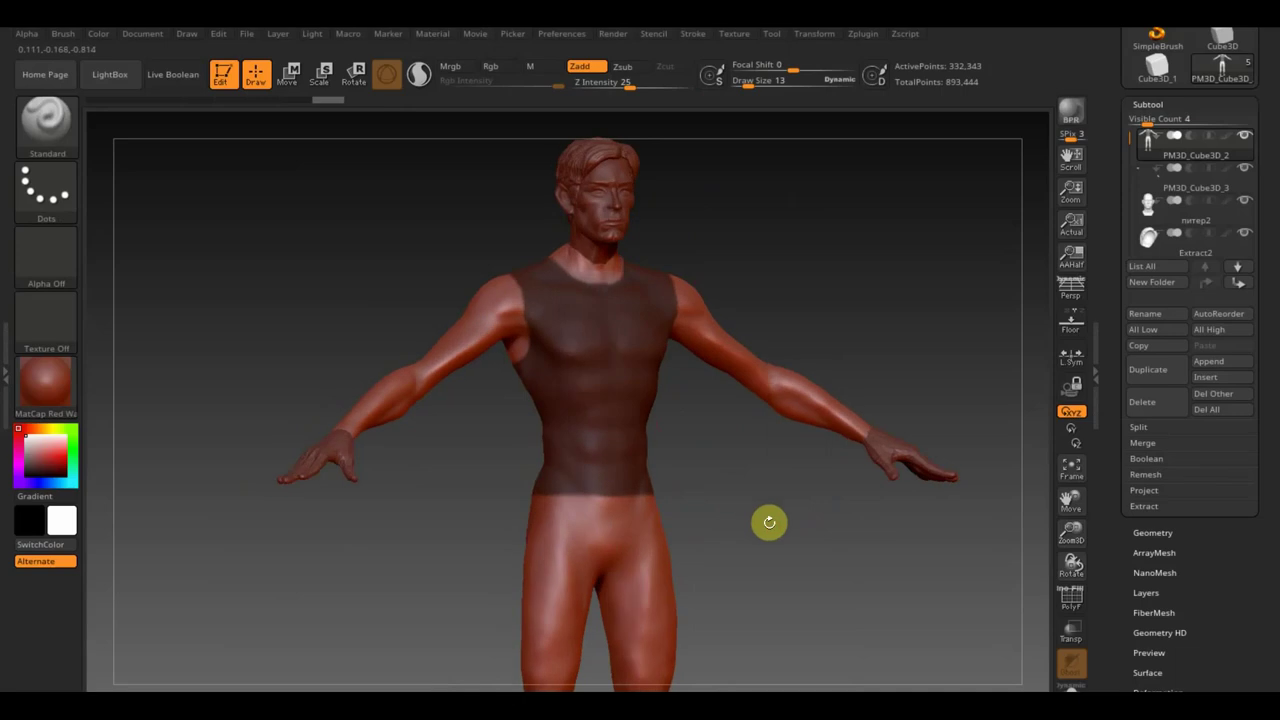
key(ctrl)
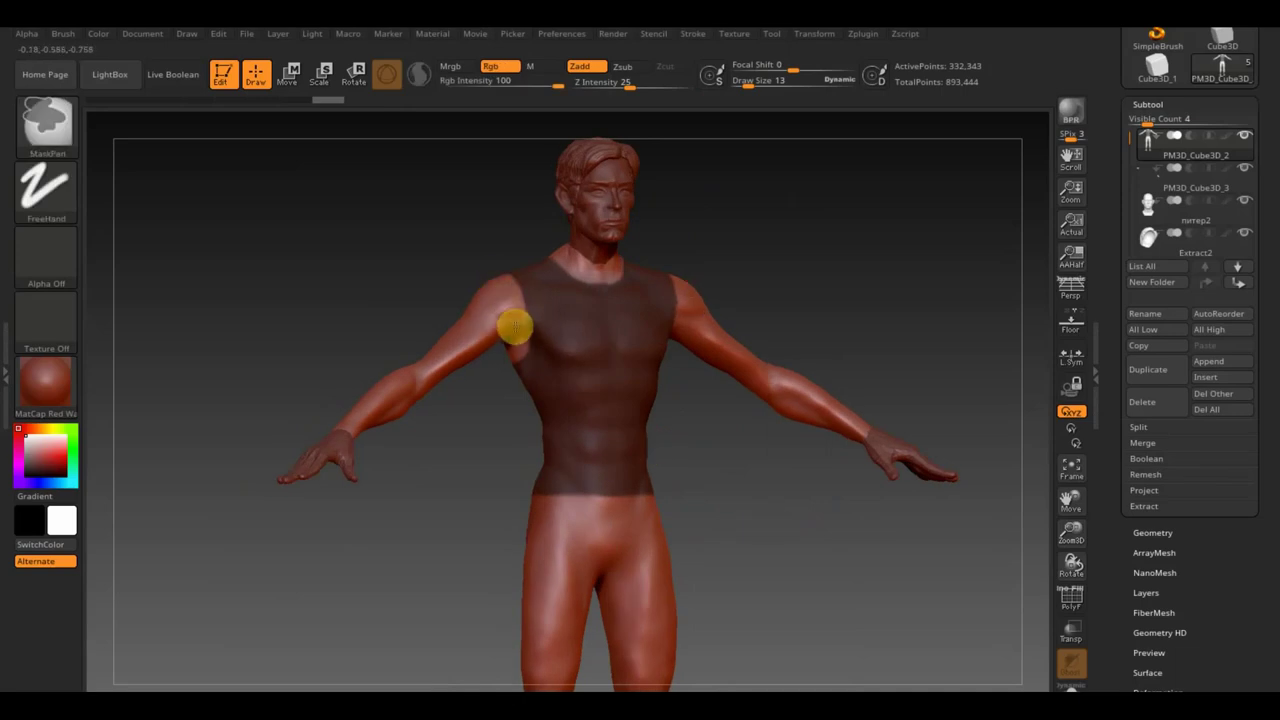
drag(781, 503, 740, 506)
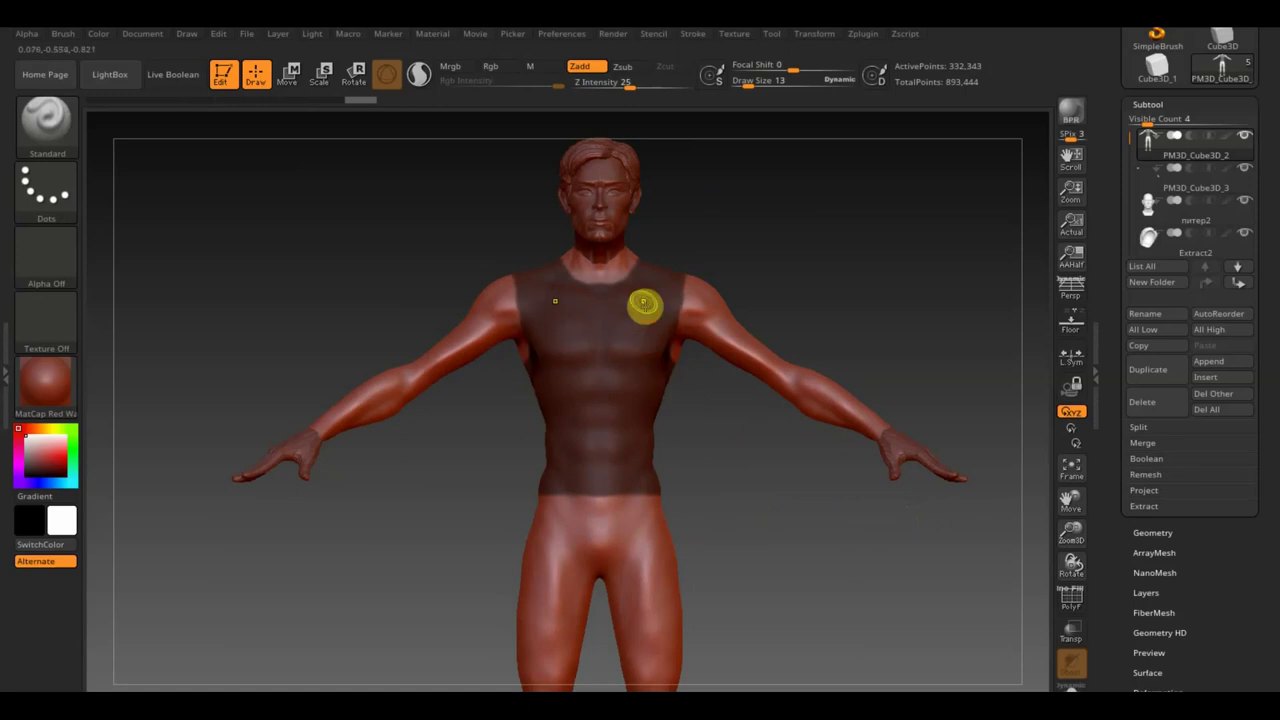
key(ctrl)
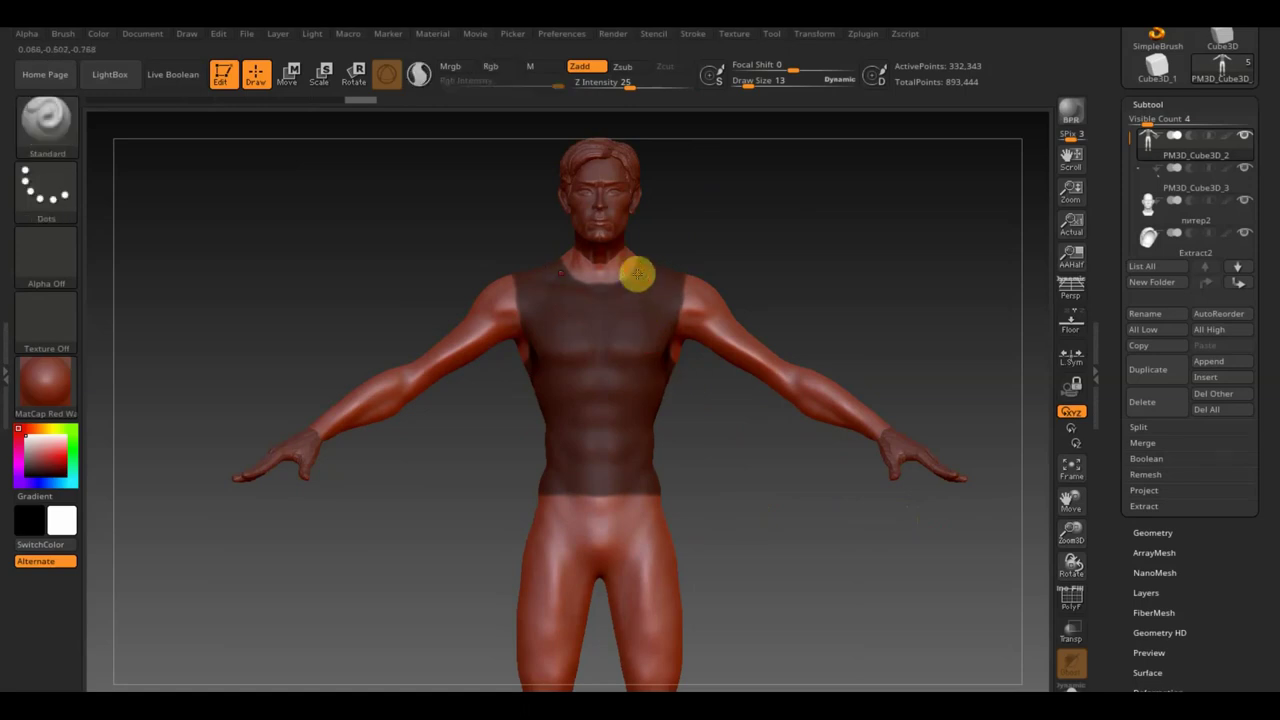
mouse_move(663, 251)
mouse_down()
mouse_move(799, 263)
mouse_move(726, 240)
mouse_move(731, 274)
mouse_up()
key(ctrl)
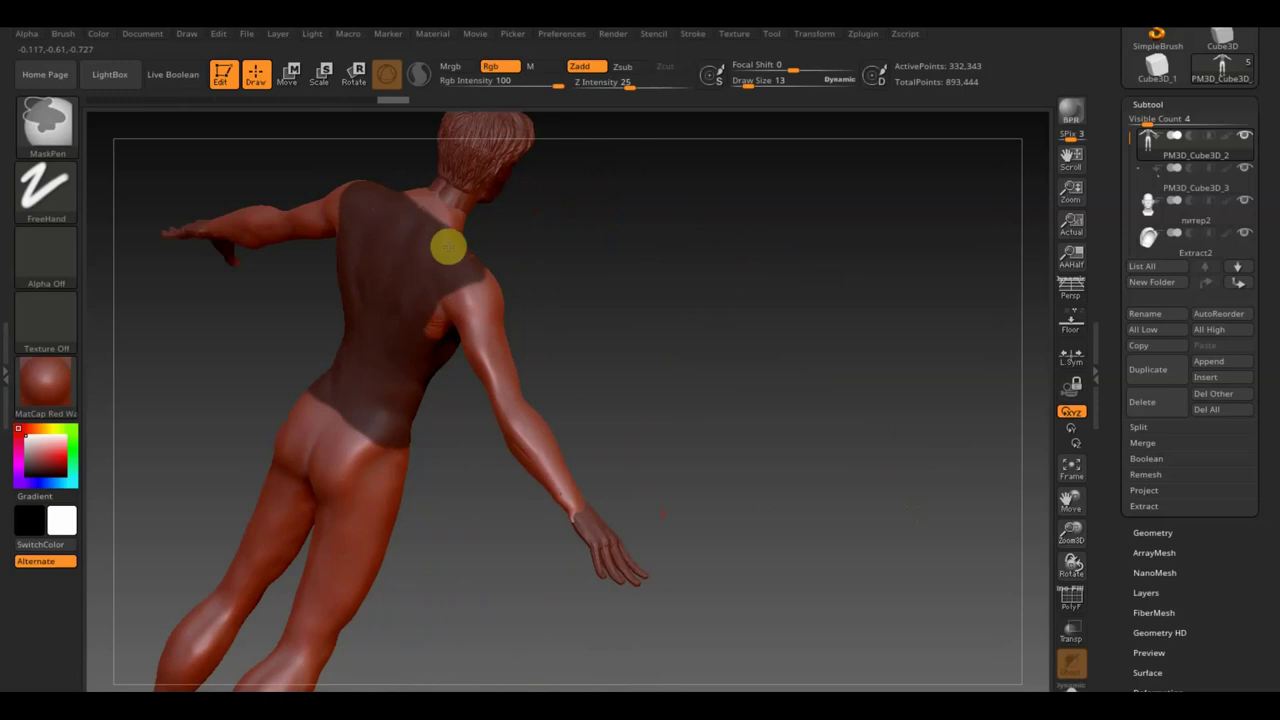
mouse_move(480, 257)
mouse_down()
mouse_move(577, 266)
mouse_move(500, 186)
mouse_up()
key(shift)
shift+drag(752, 163, 743, 177)
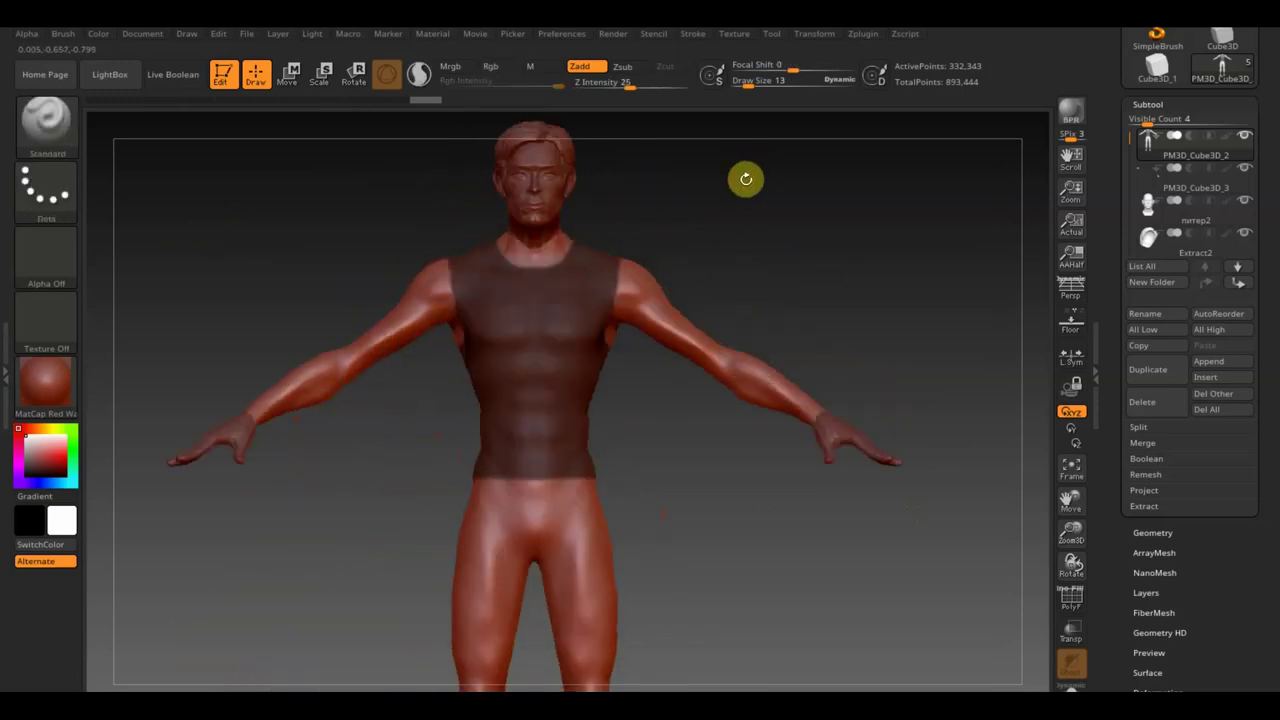
Extract the masked torso with Thick about 0.00006 and accept it as subtool Extract3
click(1150, 508)
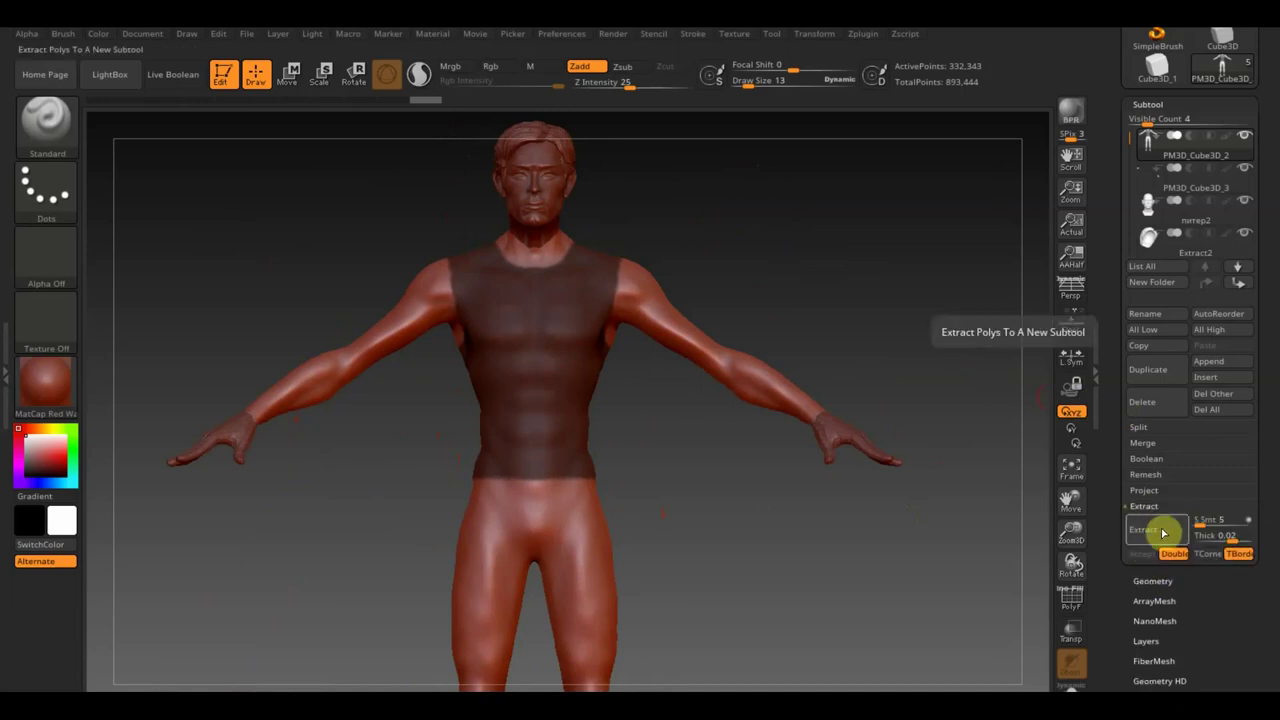
click(1163, 535)
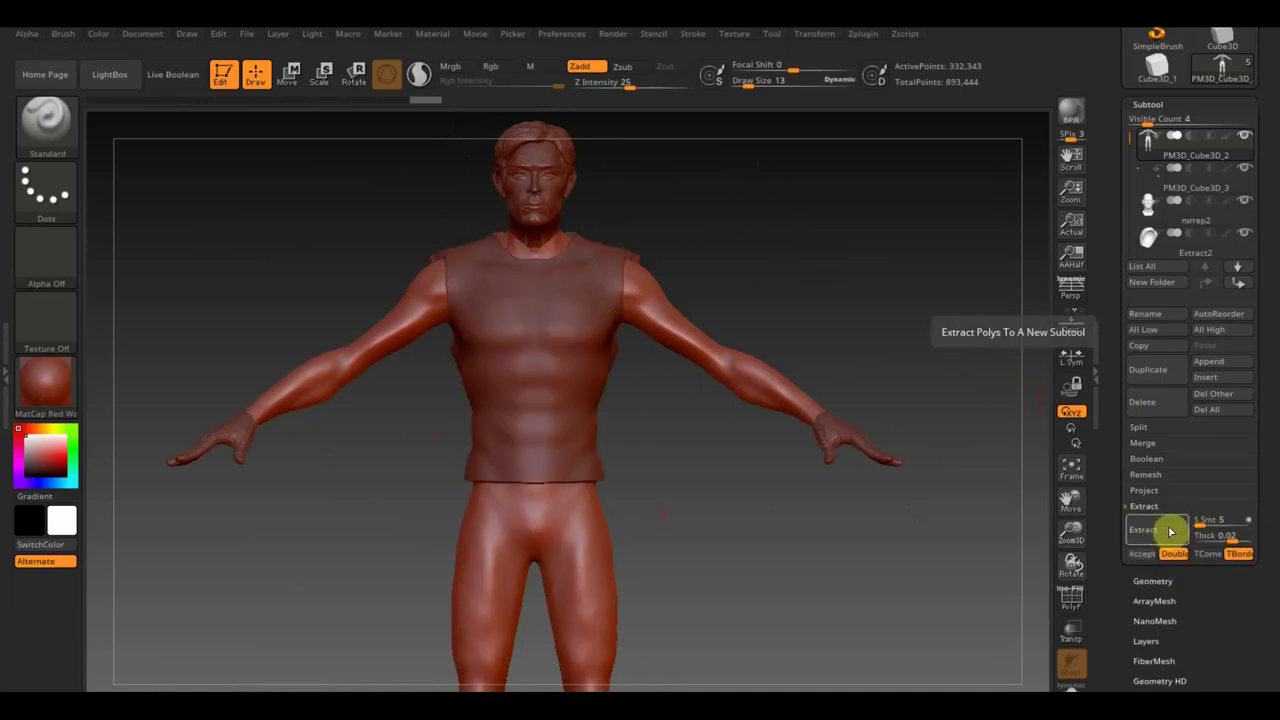
click(1213, 535)
text(0)
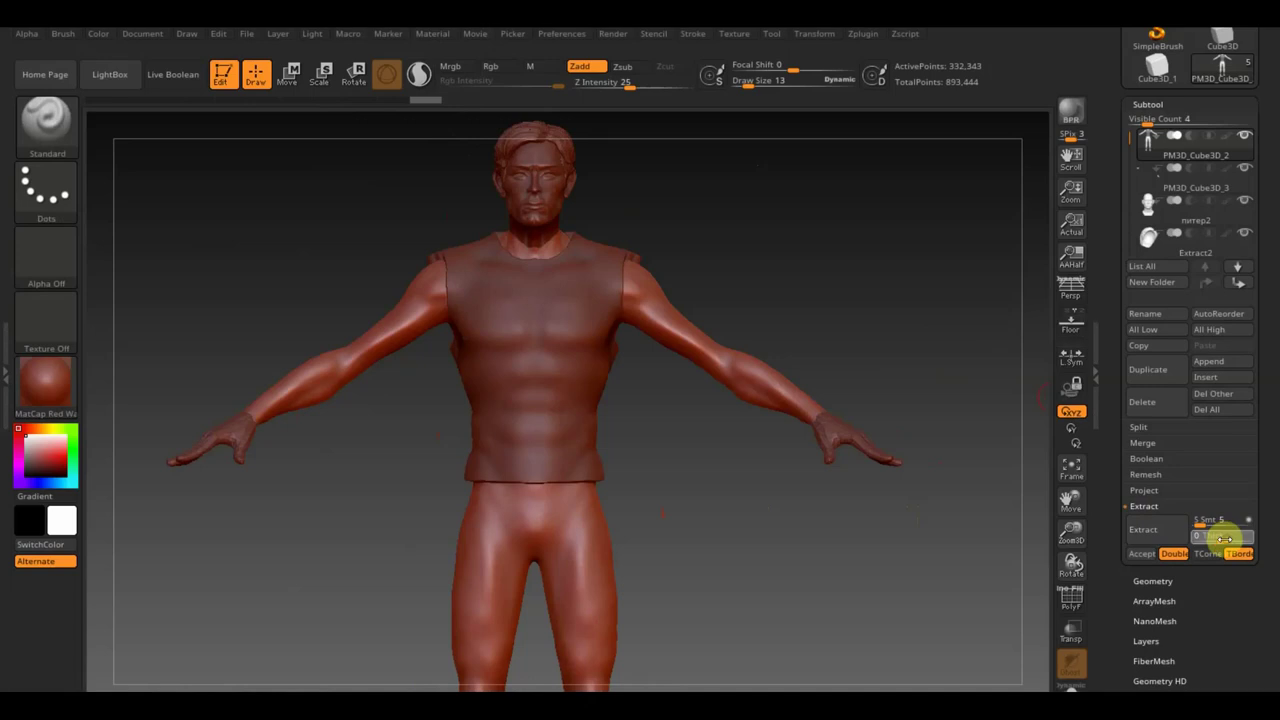
key(Return)
click(1172, 540)
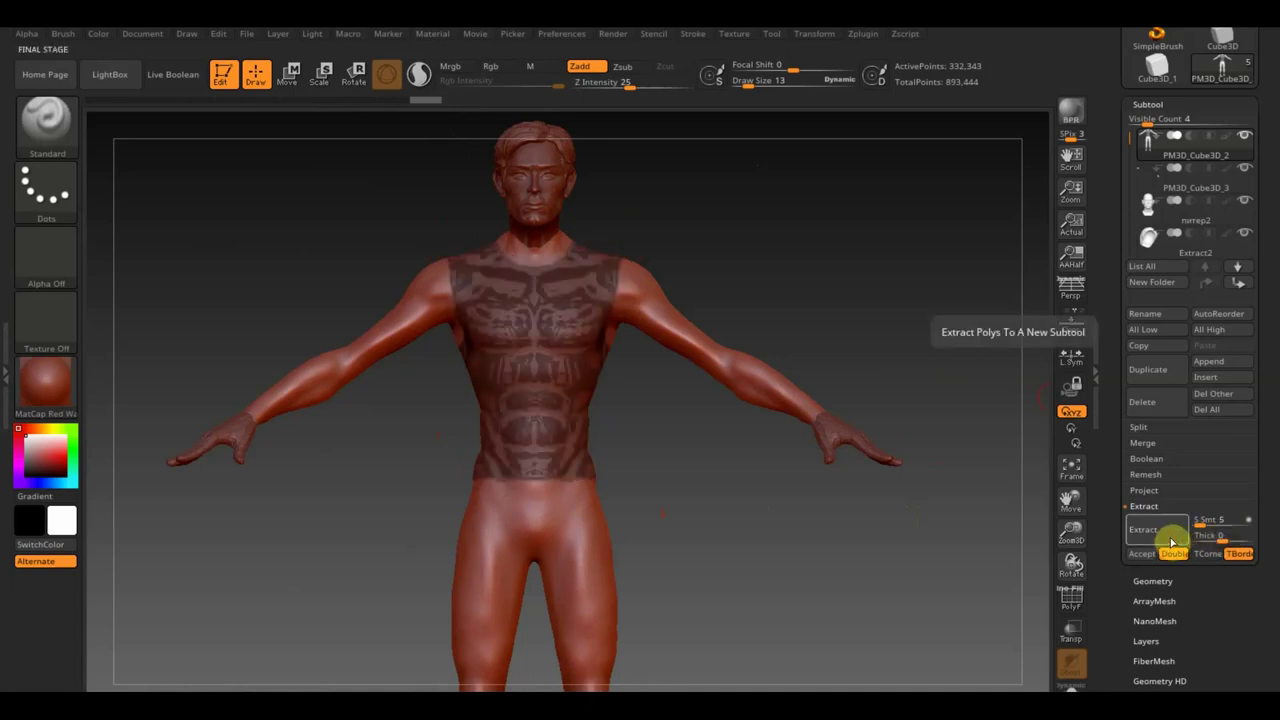
drag(1218, 538, 1226, 543)
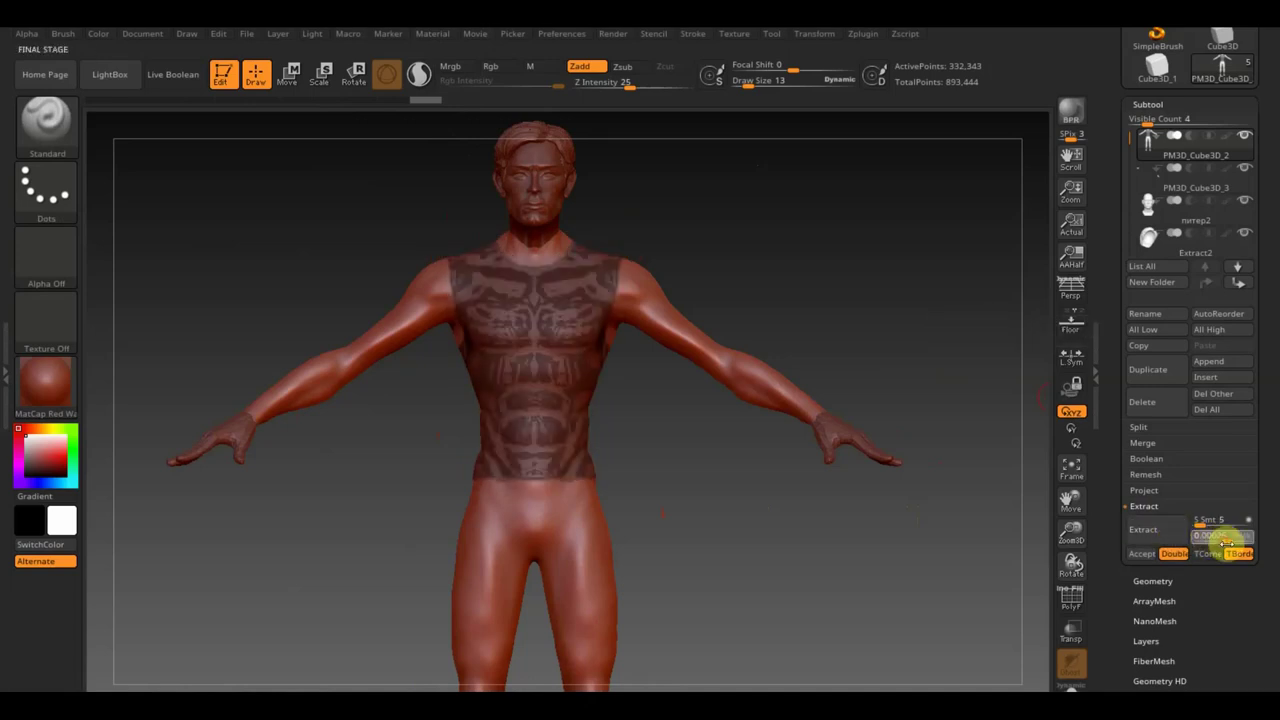
click(1175, 540)
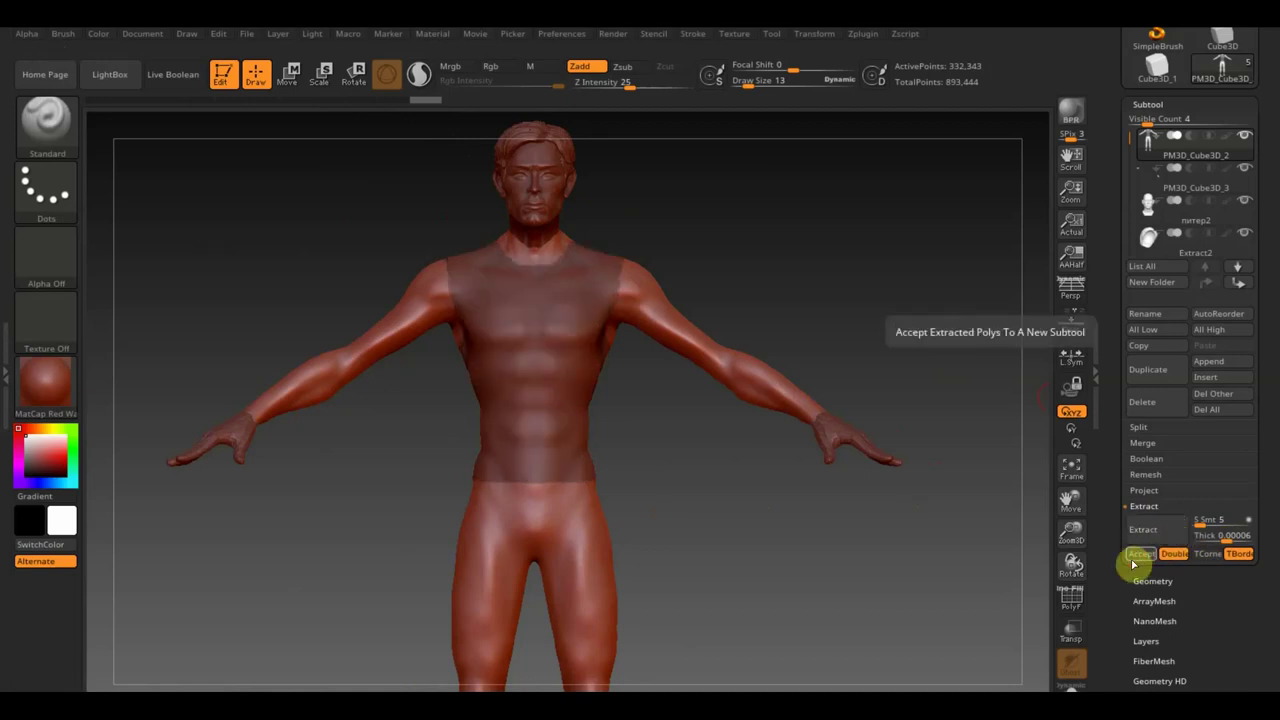
click(1140, 555)
Clear the torso mask and nudge the Deformation Inflate slider to loosen the Extract3 shirt
ctrl+drag(750, 548, 815, 583)
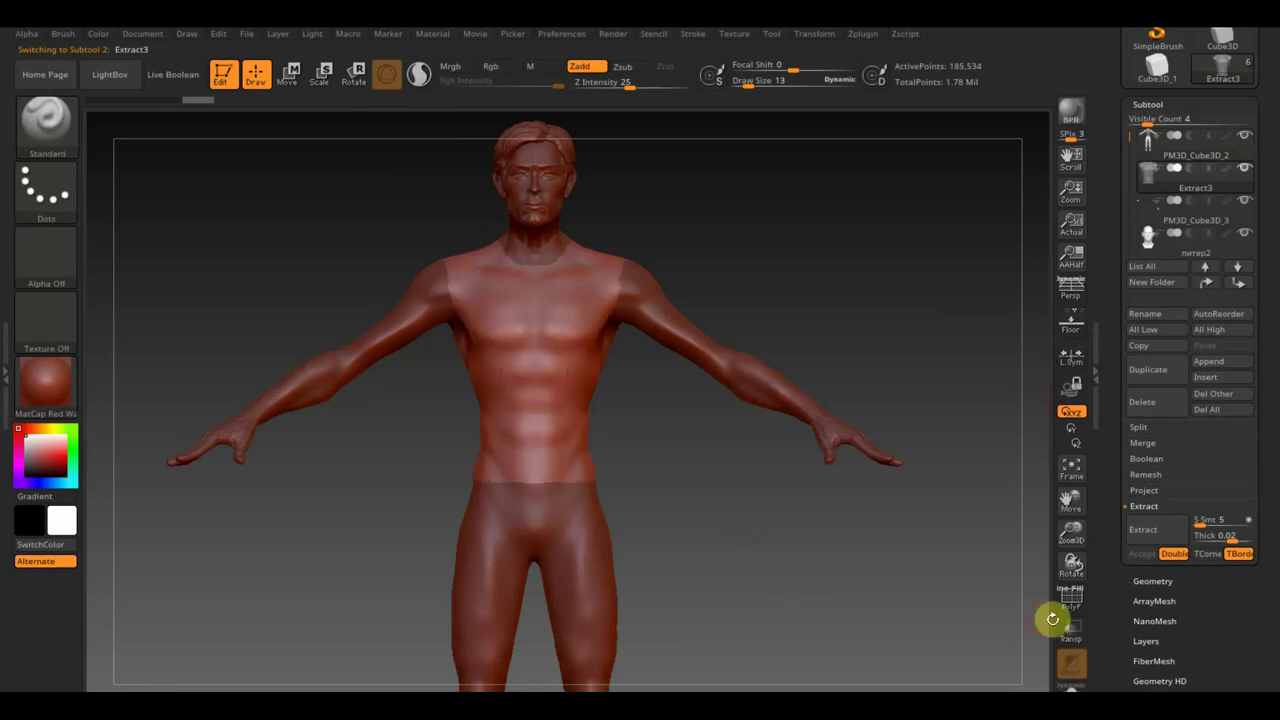
scroll(1257, 600, down, 2)
scroll(1234, 623, down, 2)
scroll(1214, 606, down, 2)
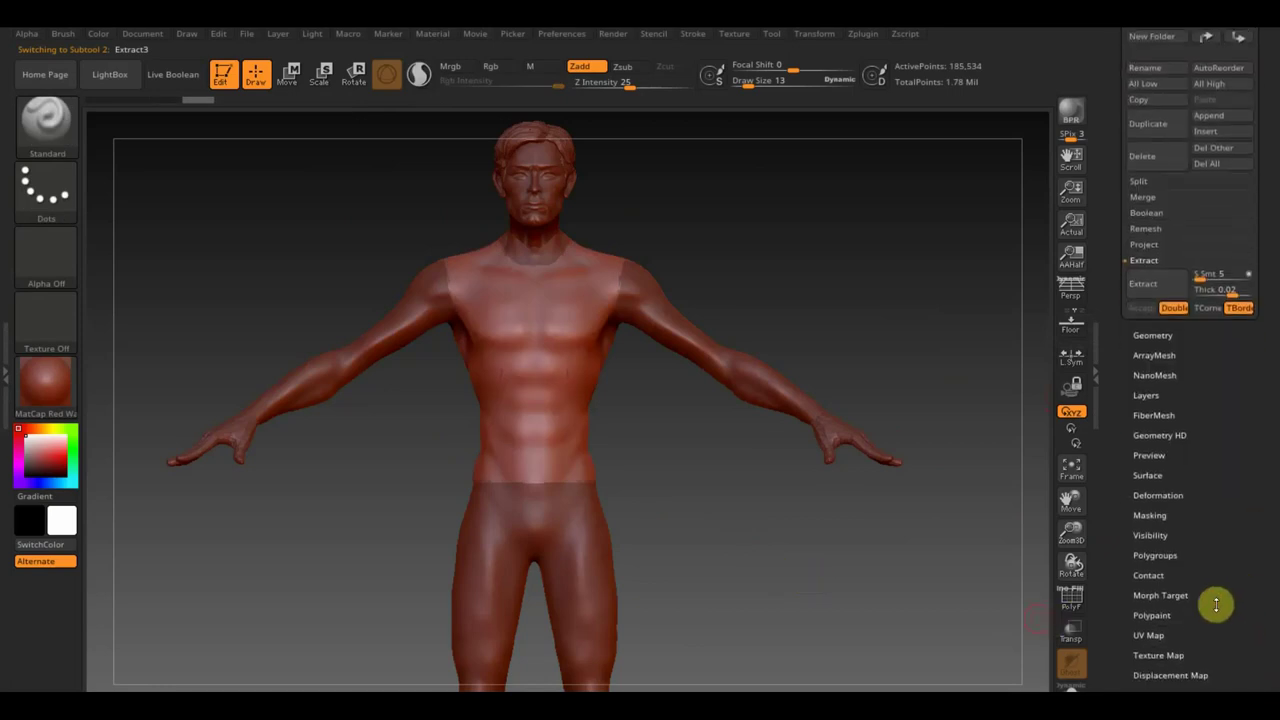
scroll(1214, 645, down, 1)
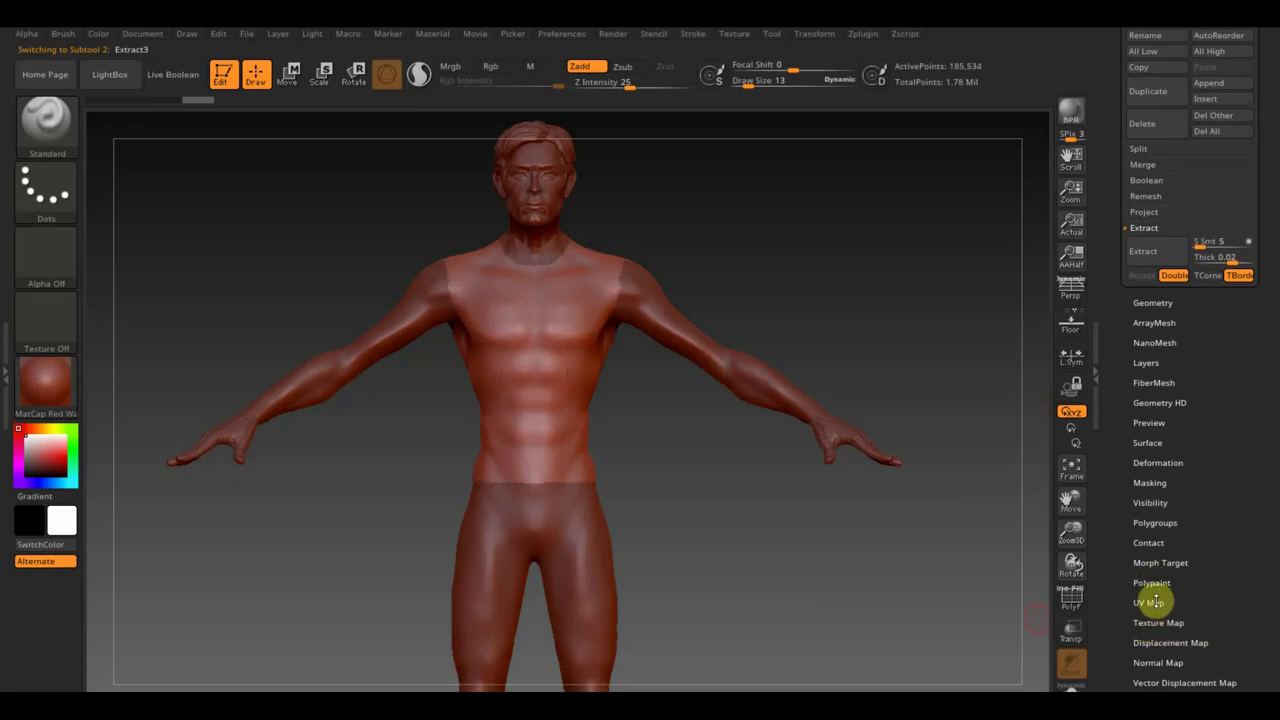
click(1160, 463)
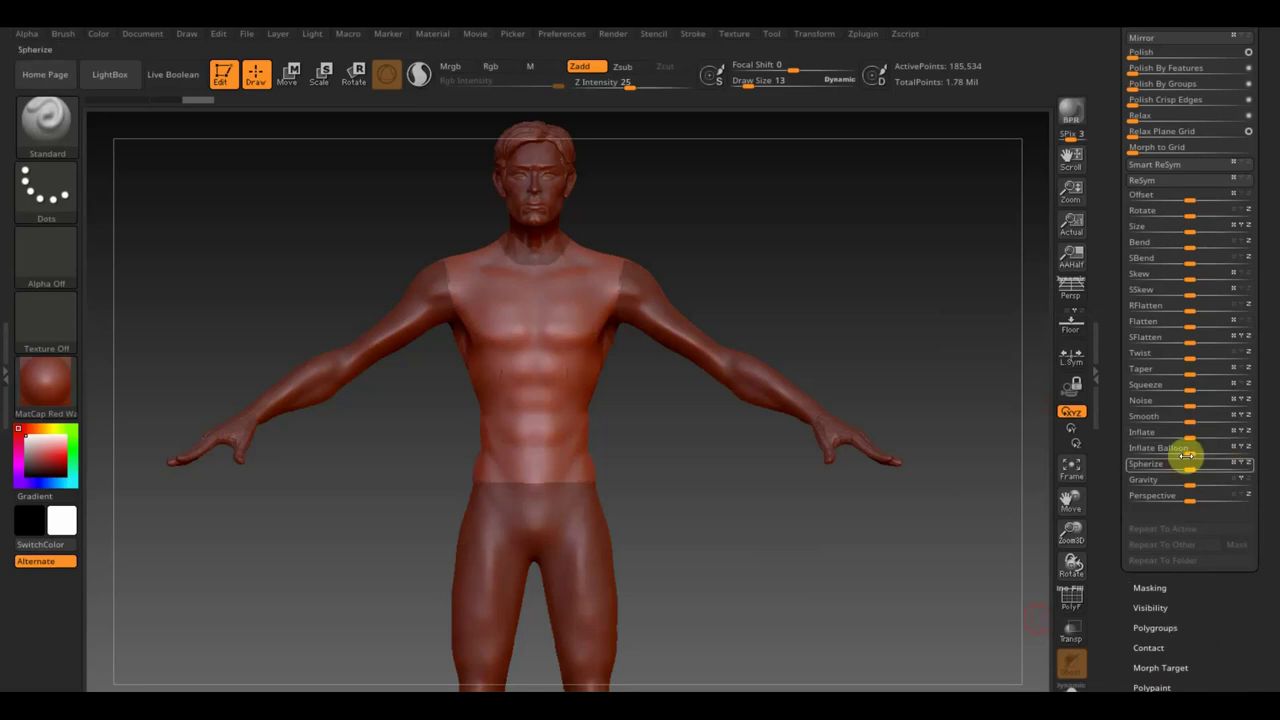
drag(1191, 434, 1194, 434)
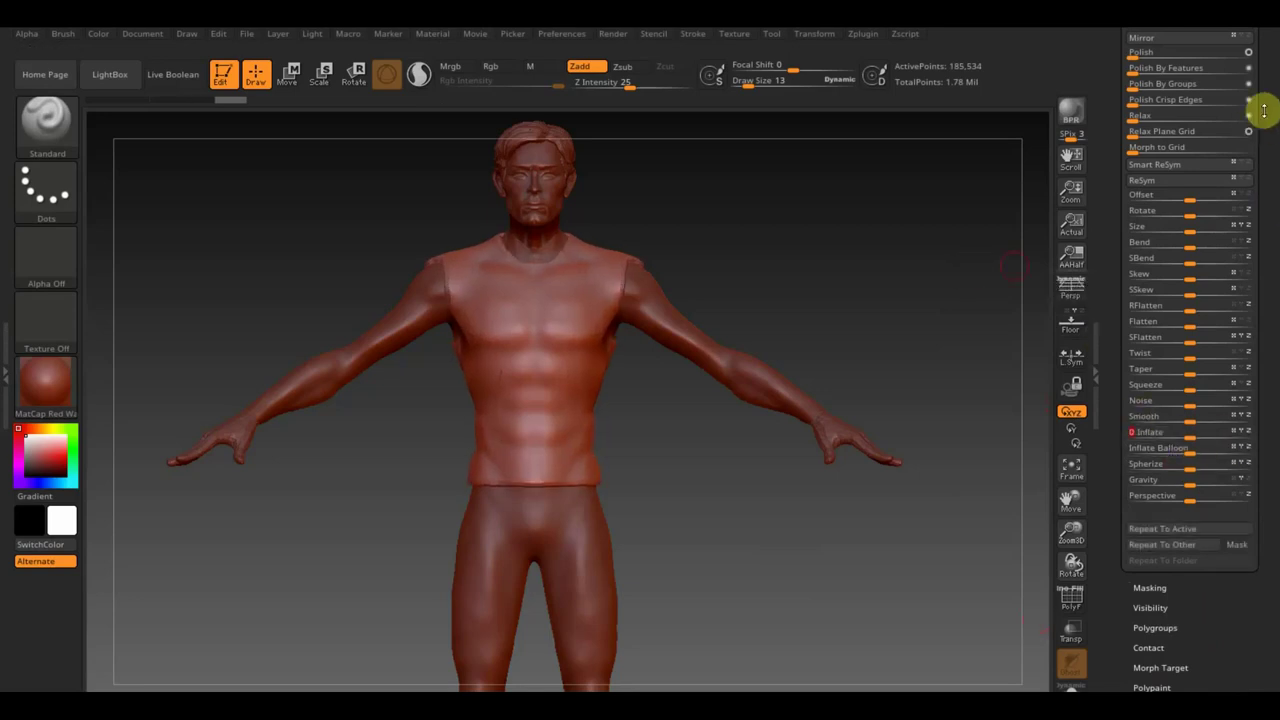
drag(1260, 108, 1268, 258)
DynaMesh the Extract3 shirt at resolution 480, reducing it to 30,530 active points
click(1160, 222)
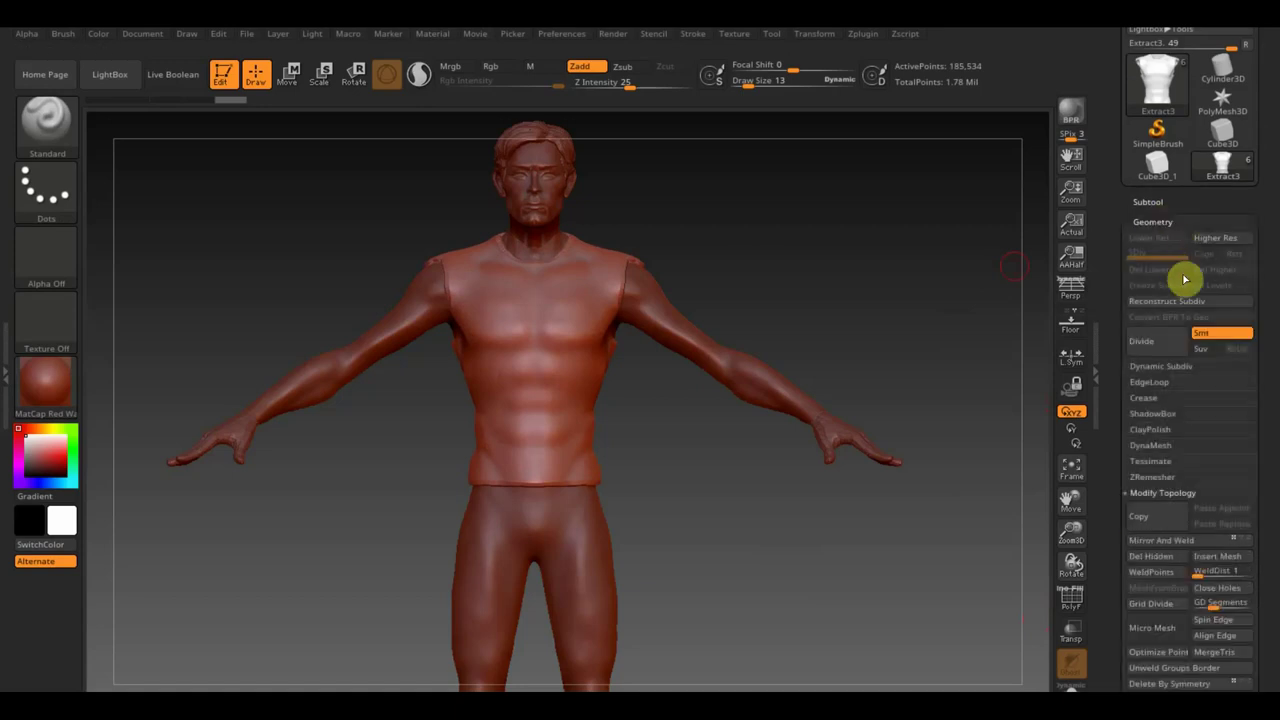
click(1149, 446)
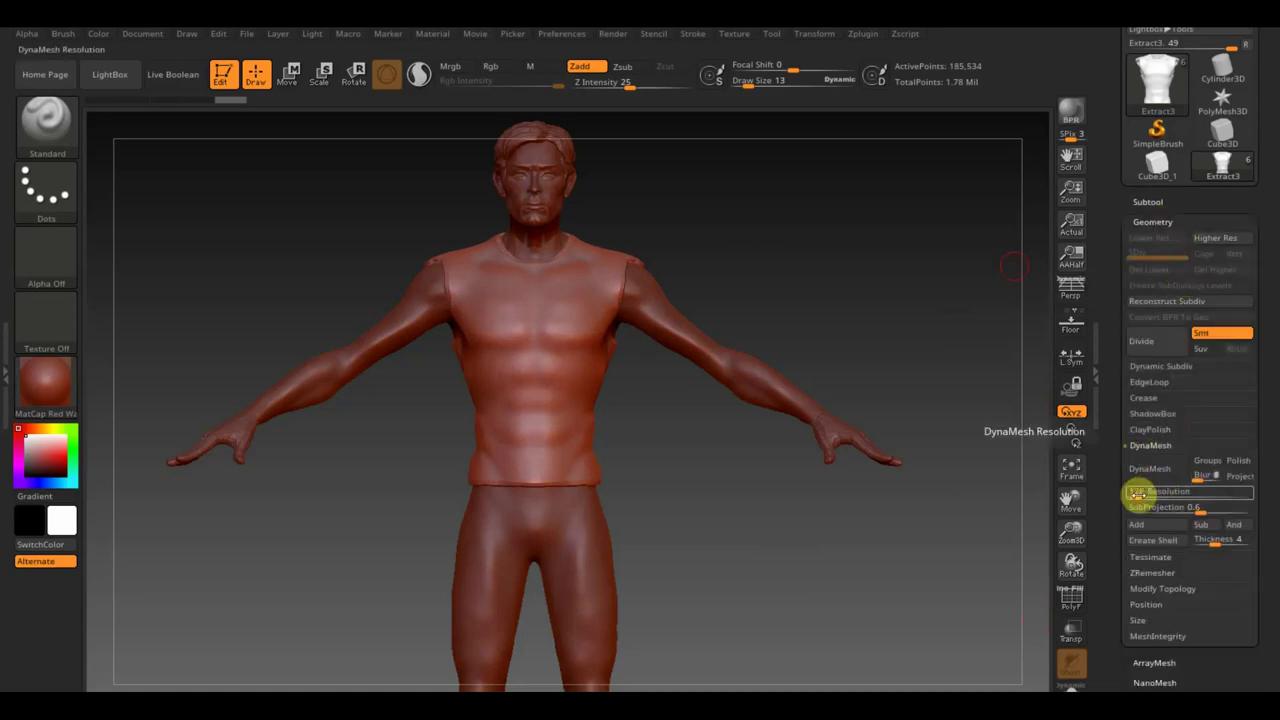
click(1146, 472)
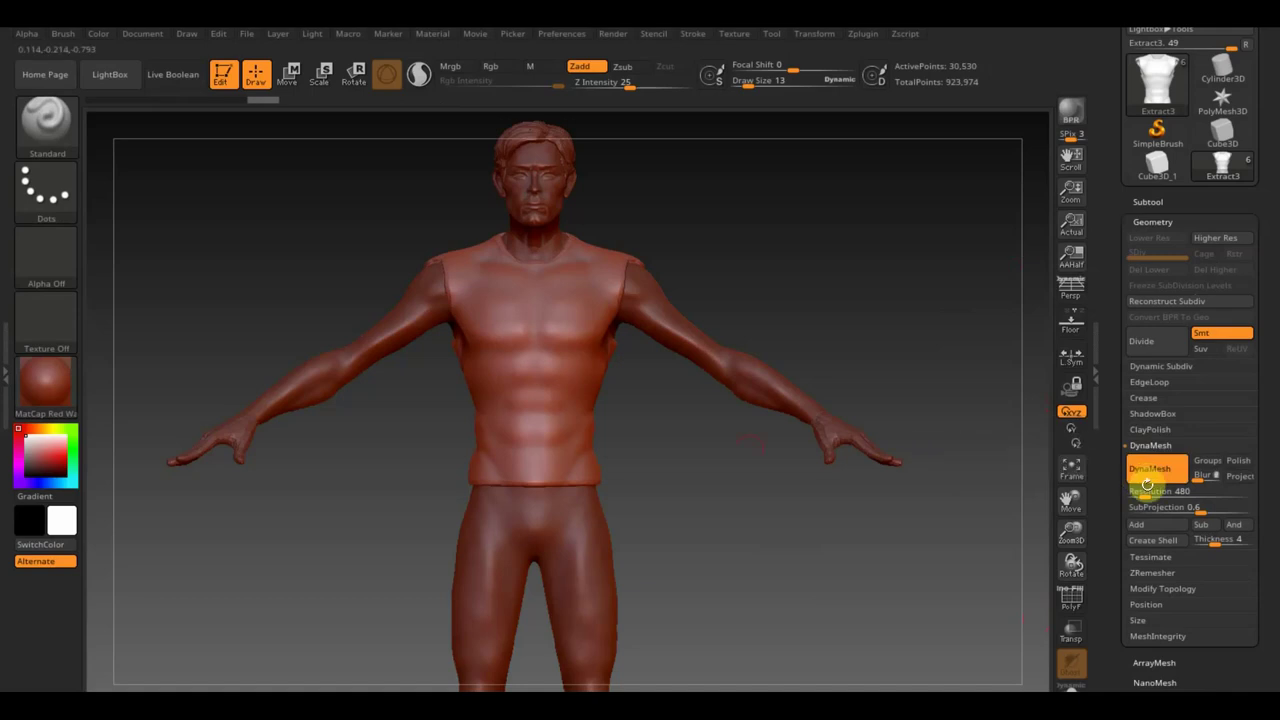
drag(782, 289, 740, 263)
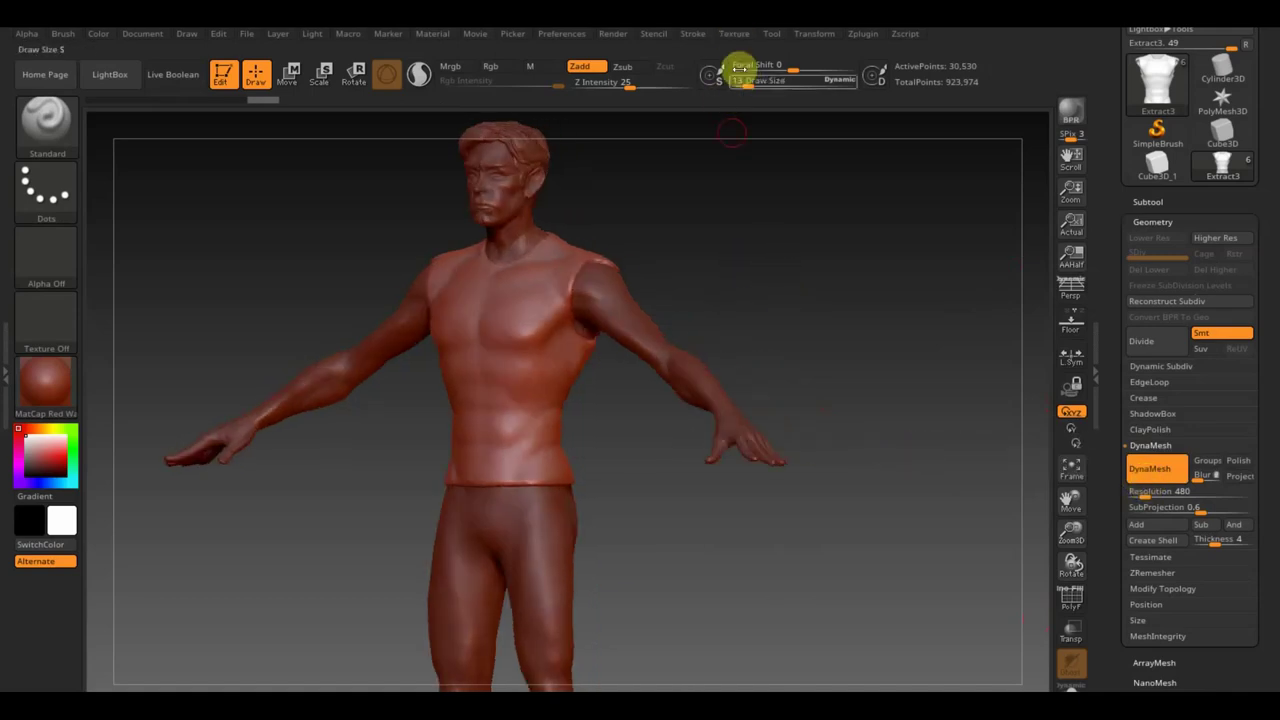
drag(740, 80, 766, 86)
key(shift)
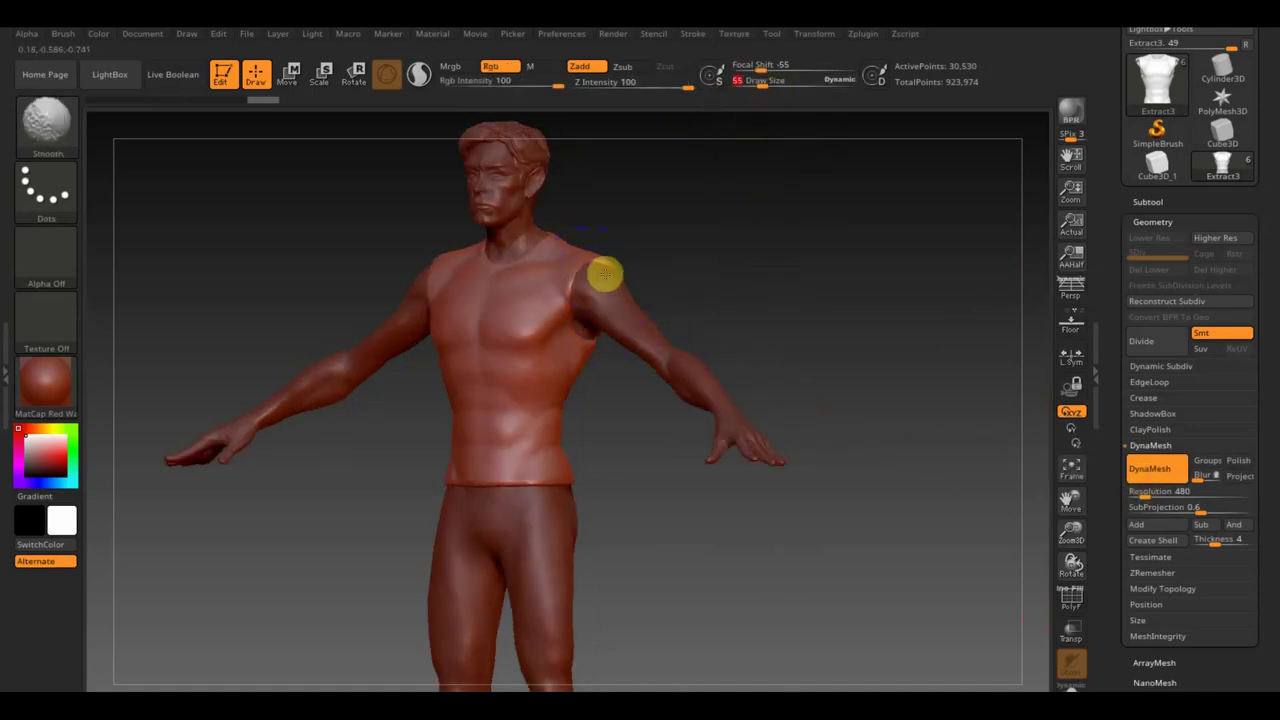
Smooth the shirt from shoulder across chest and belly, then smooth its back
mouse_move(605, 274)
shift+mouse_down()
mouse_move(498, 327)
mouse_move(534, 426)
shift+mouse_up()
mouse_move(823, 263)
mouse_down()
mouse_move(852, 268)
mouse_move(760, 275)
mouse_up()
shift+drag(514, 349, 432, 373)
drag(687, 265, 803, 280)
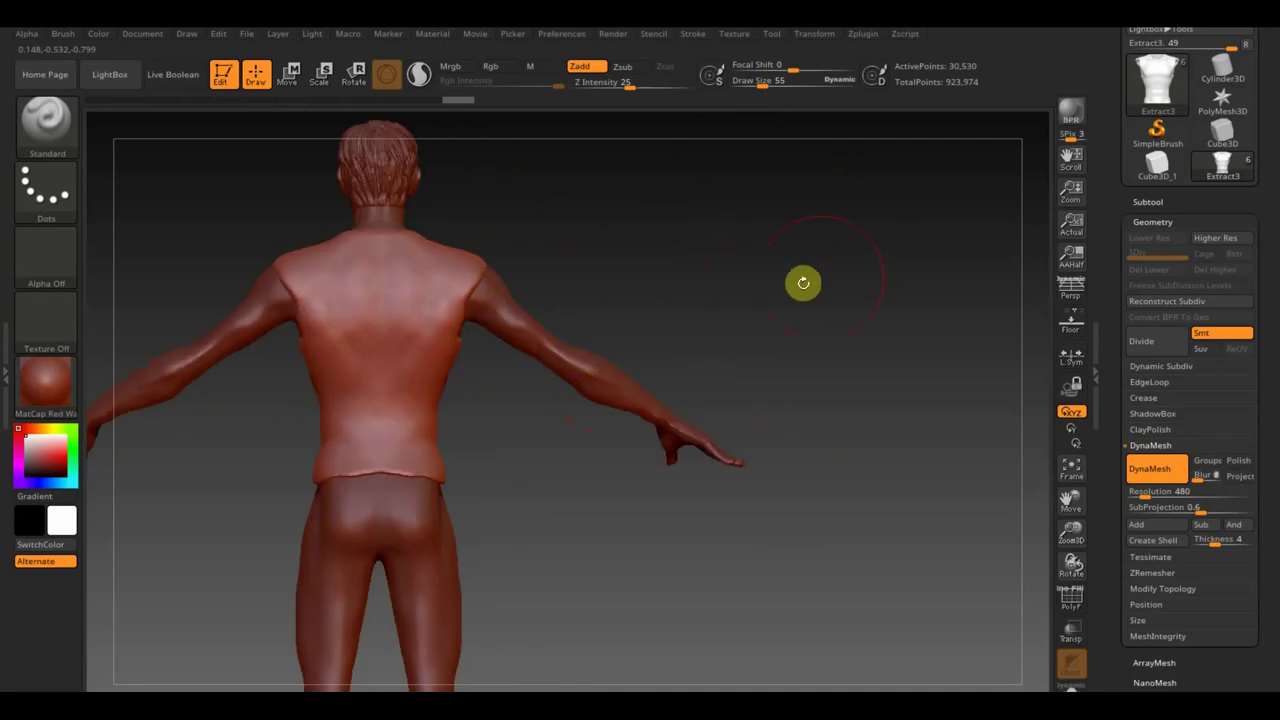
key(shift)
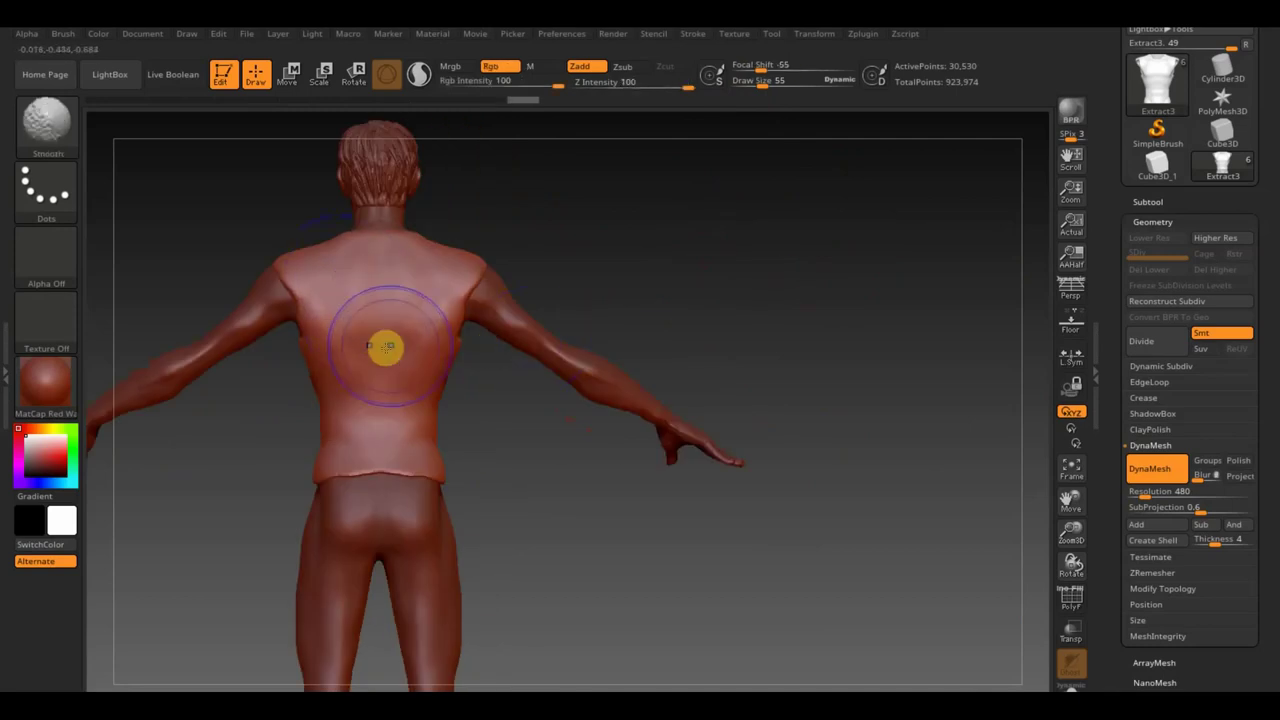
mouse_move(590, 327)
mouse_down()
mouse_move(651, 288)
mouse_move(489, 294)
mouse_up()
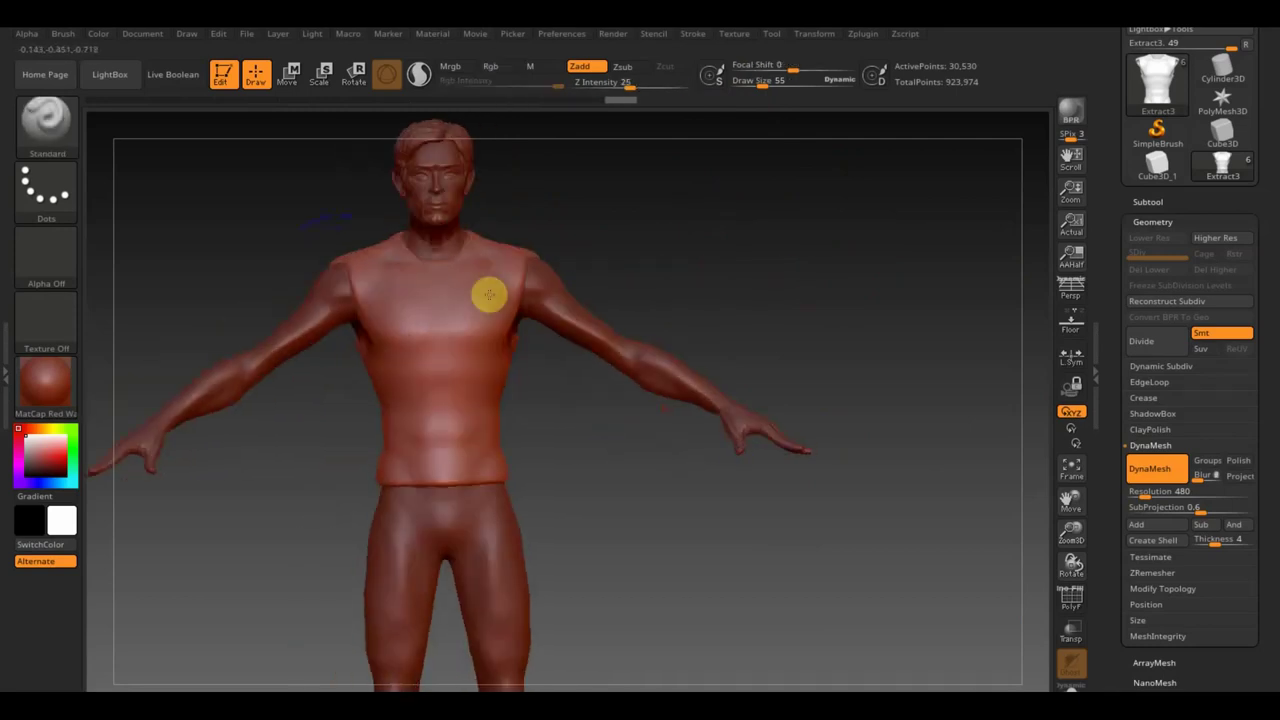
key(shift)
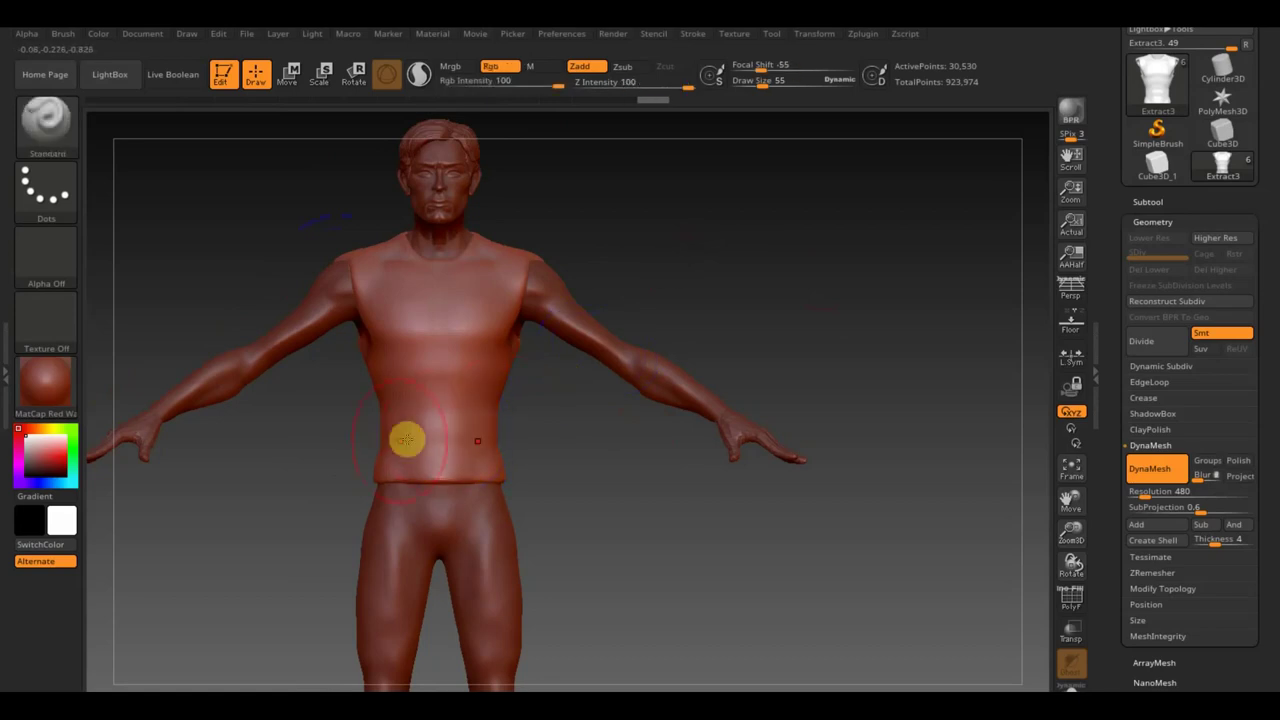
mouse_move(680, 266)
mouse_down()
mouse_move(691, 410)
mouse_move(677, 434)
mouse_up()
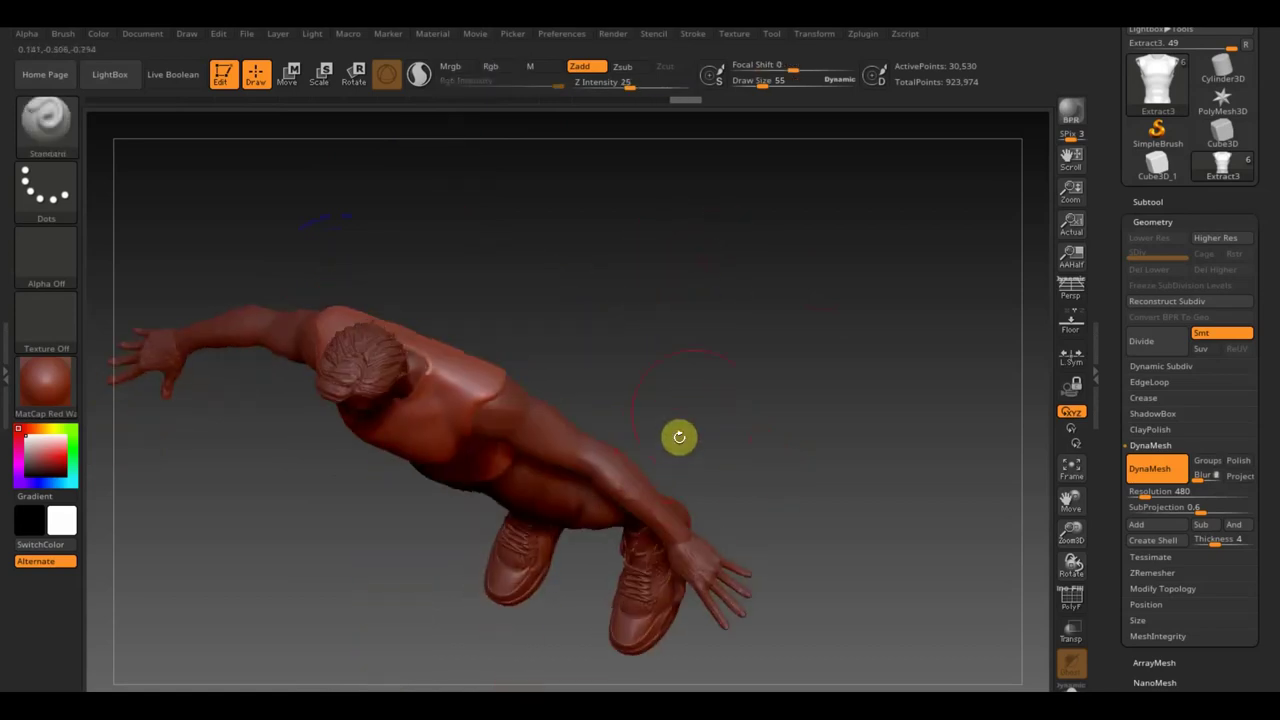
Push the shirt's shoulder into shape with the Move Topologic brush at size 48
drag(763, 86, 761, 84)
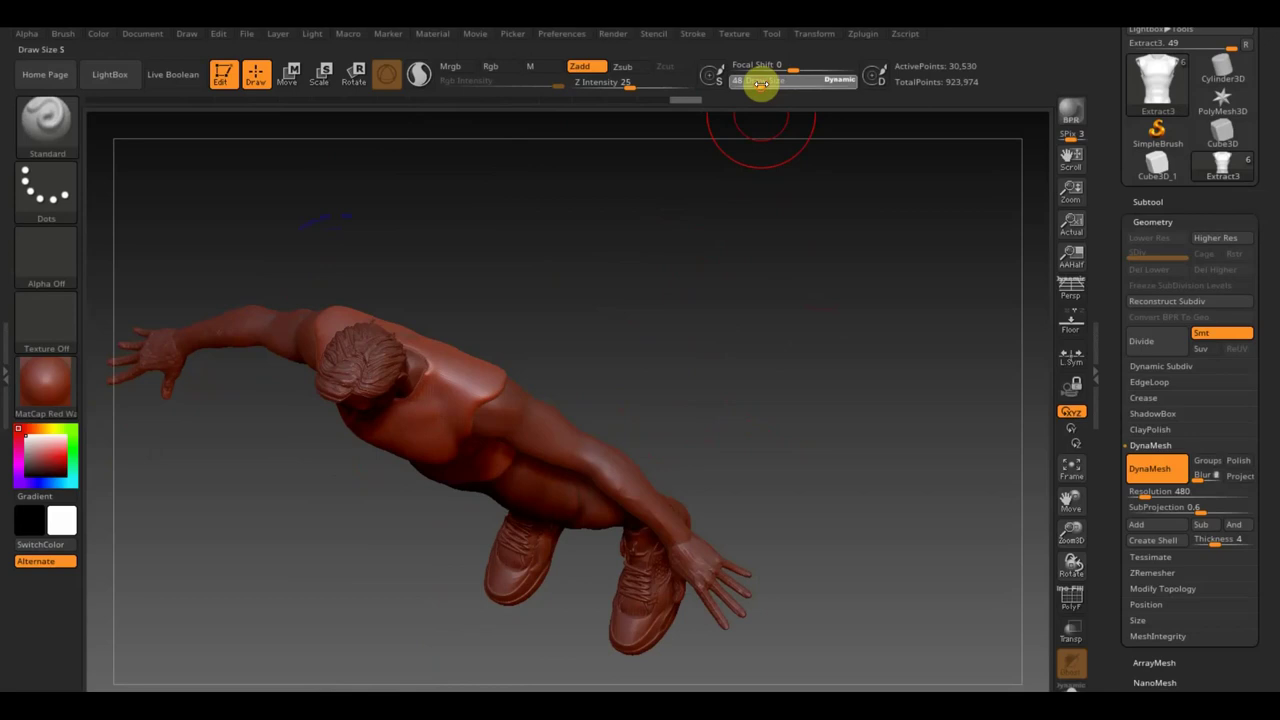
click(60, 132)
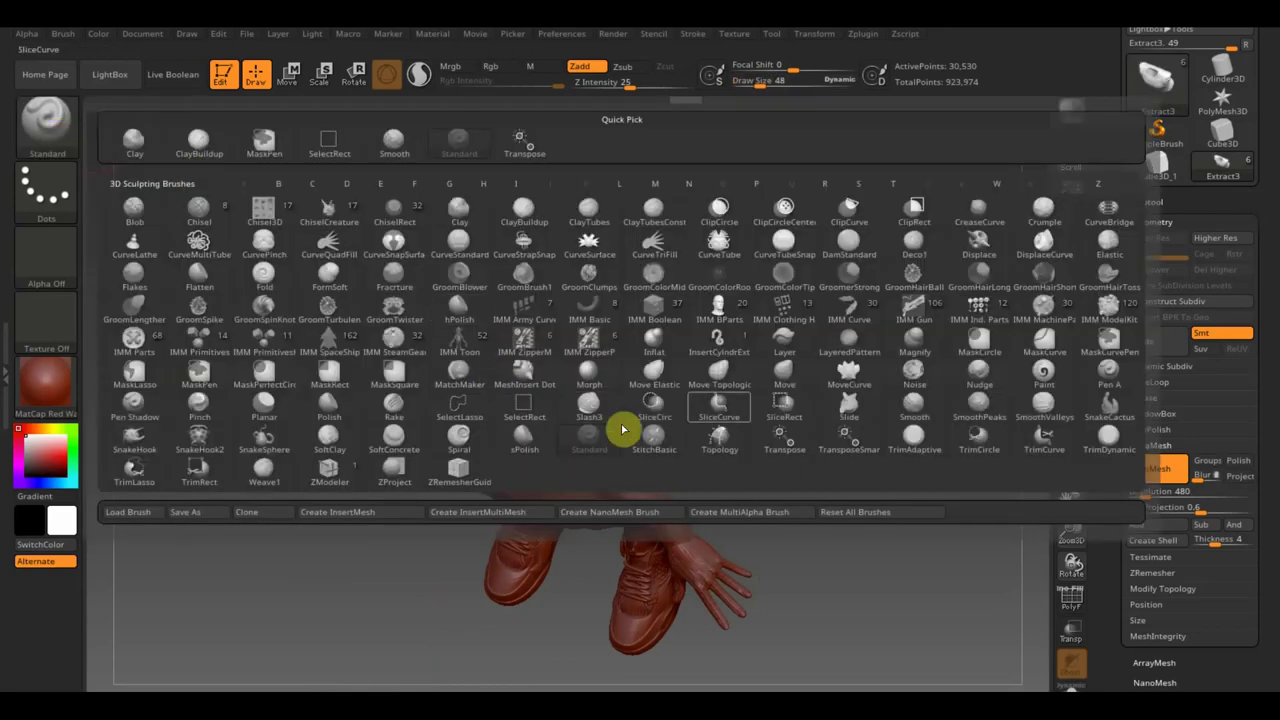
click(722, 377)
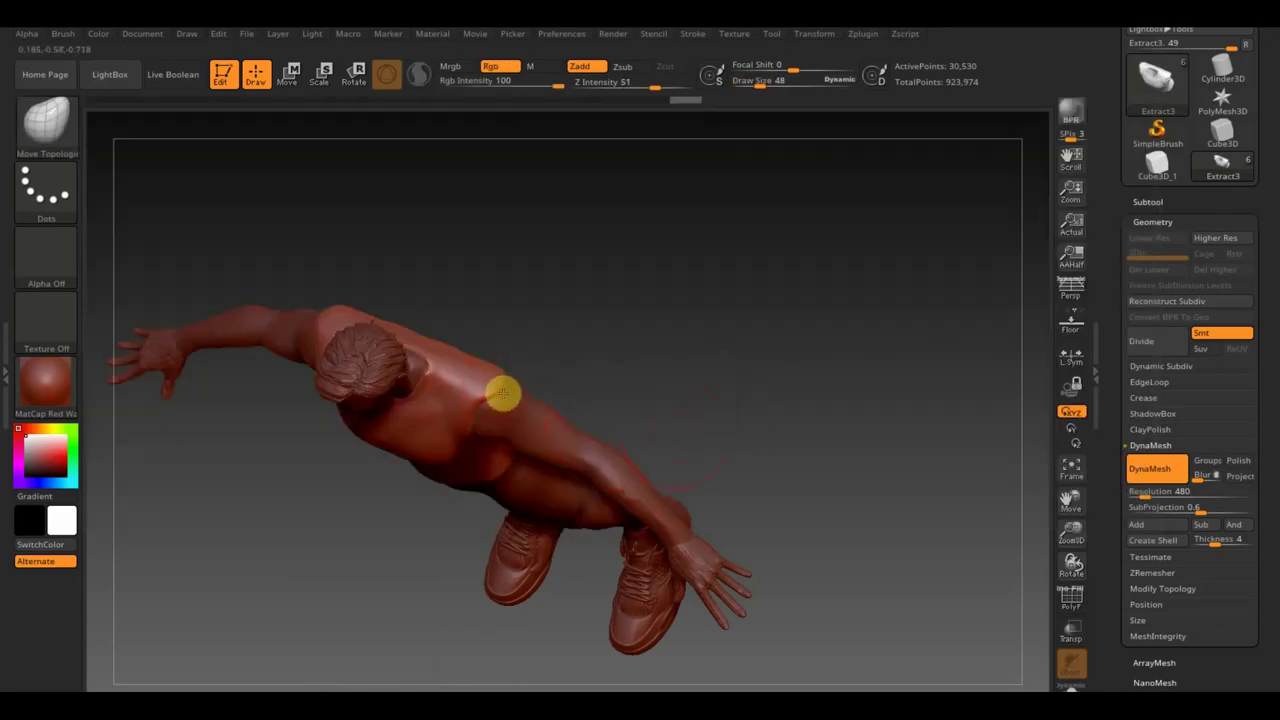
drag(498, 385, 487, 404)
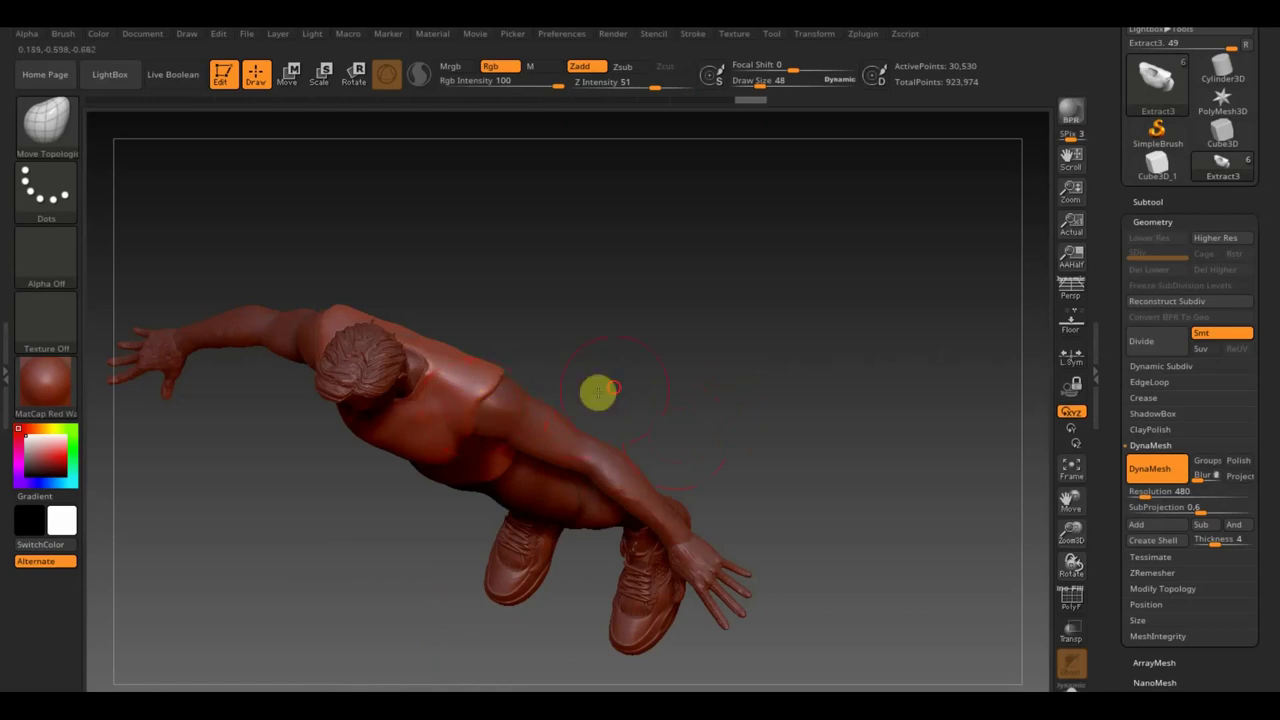
mouse_move(597, 391)
mouse_down()
mouse_move(631, 254)
mouse_move(660, 303)
mouse_move(574, 404)
mouse_up()
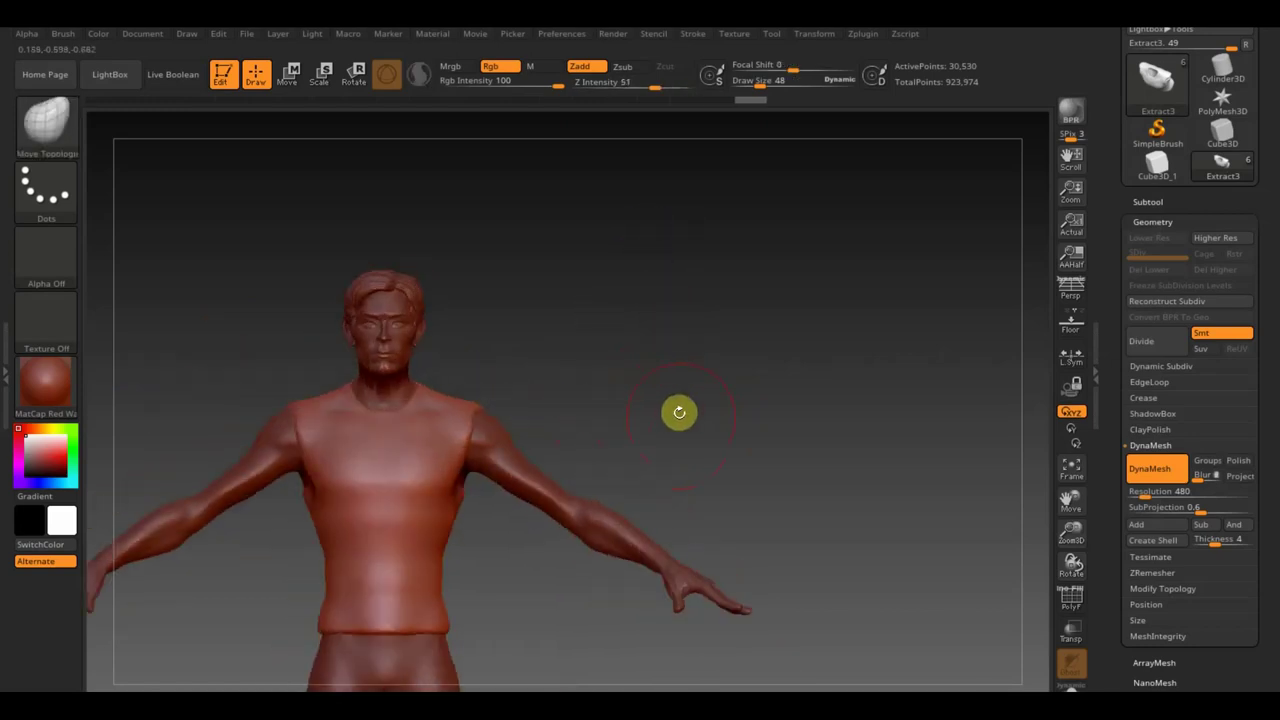
mouse_move(679, 412)
alt+mouse_down()
mouse_move(663, 349)
mouse_move(657, 363)
mouse_move(744, 250)
mouse_move(757, 300)
mouse_move(797, 271)
alt+mouse_up()
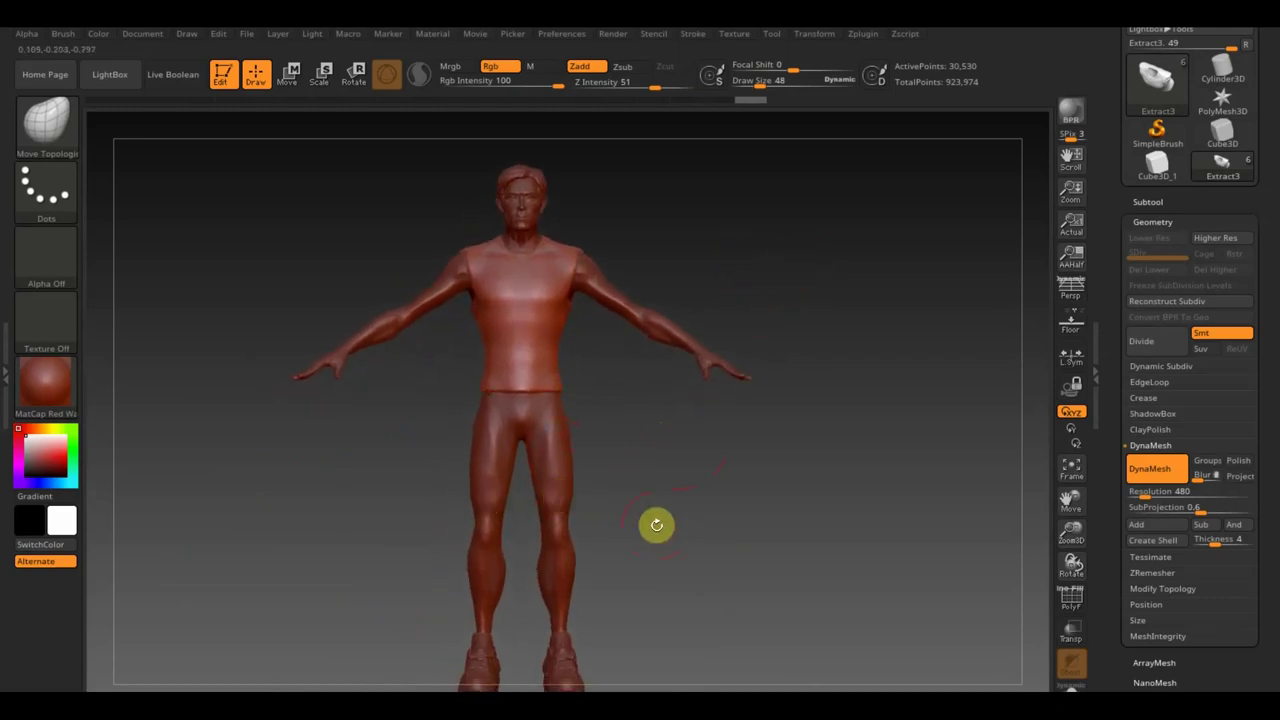
Select the body subtool and mask a rectangle over the hips and thighs
key(n)
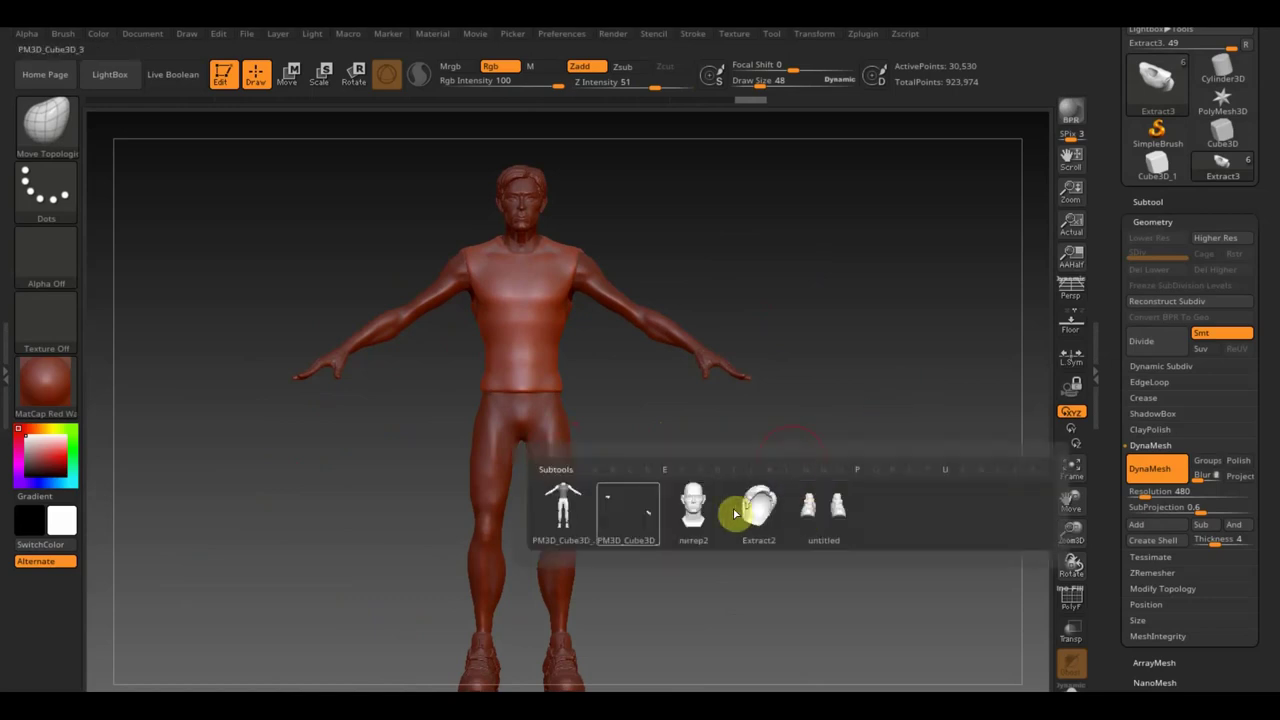
click(557, 506)
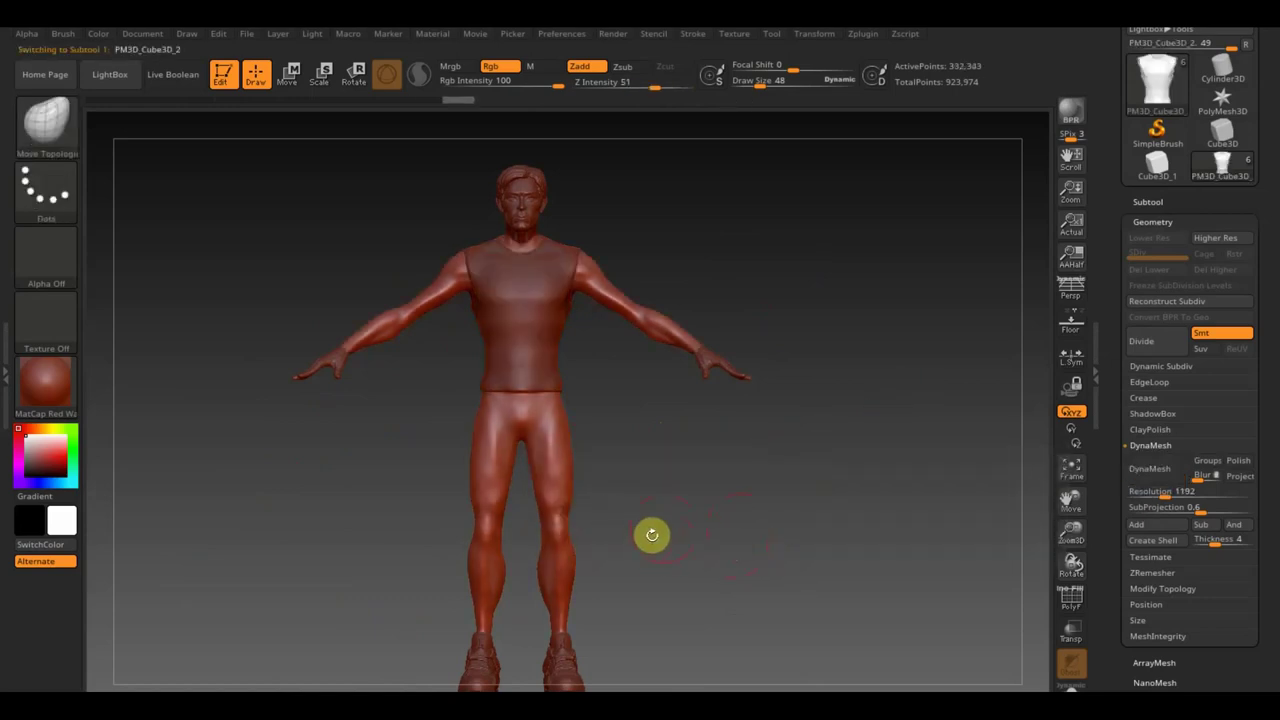
key(ctrl)
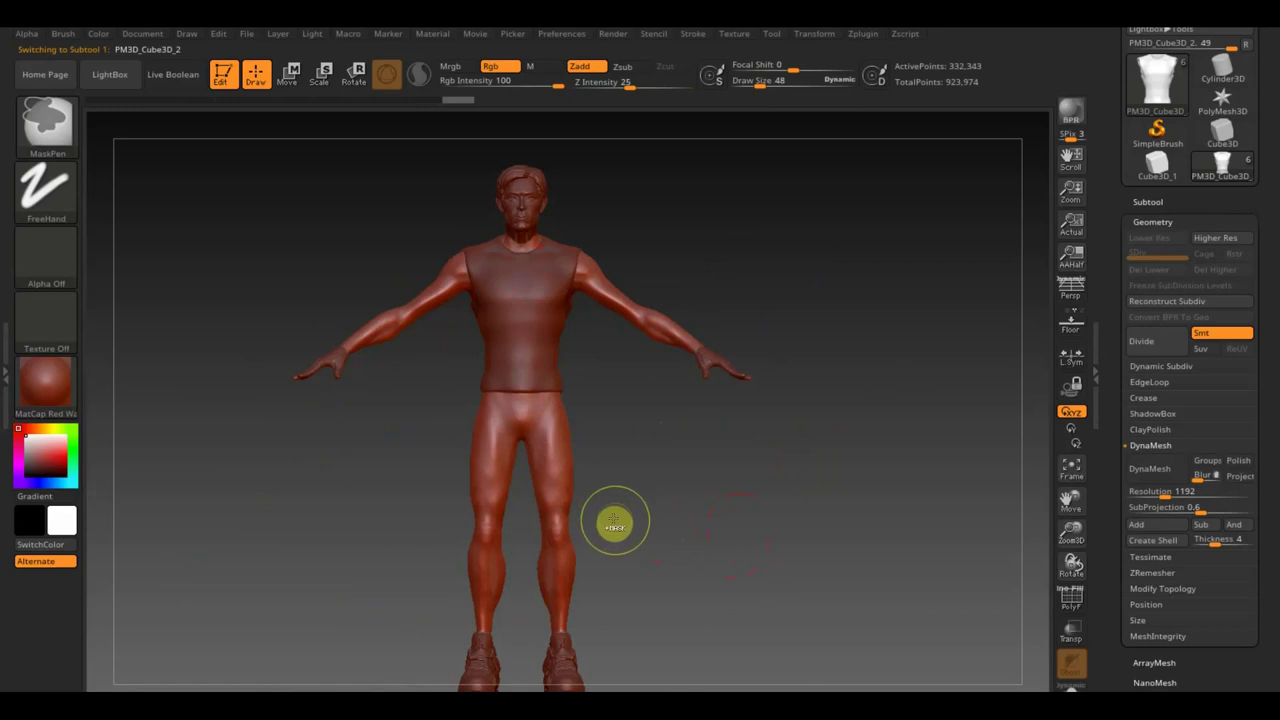
ctrl+drag(617, 515, 421, 386)
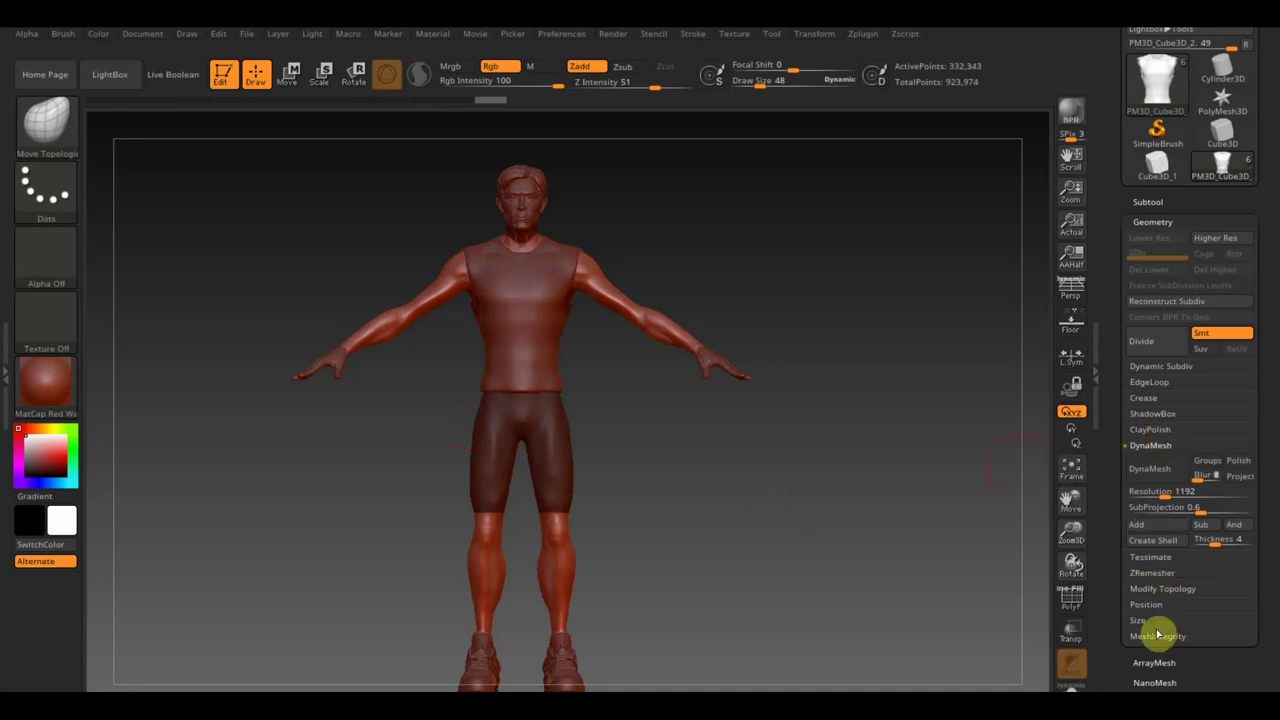
Extract the masked hips and thighs and accept them as the shorts subtool Extract4
click(1150, 203)
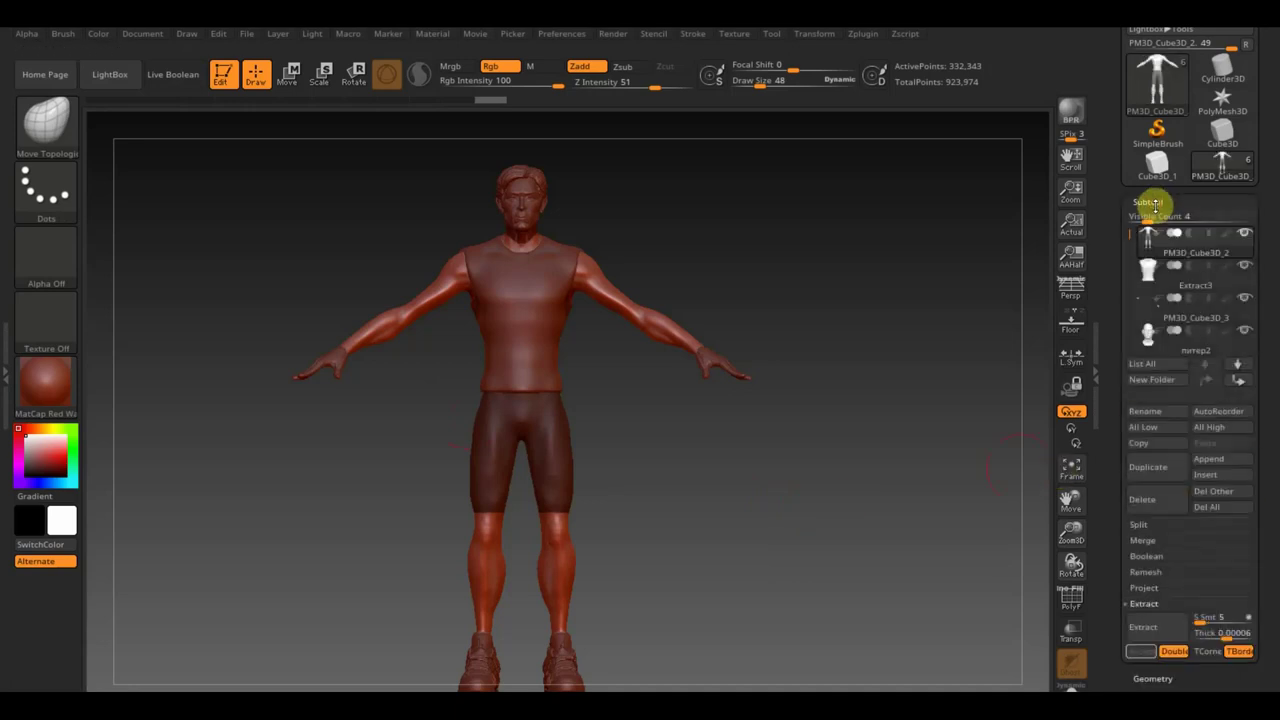
click(1150, 628)
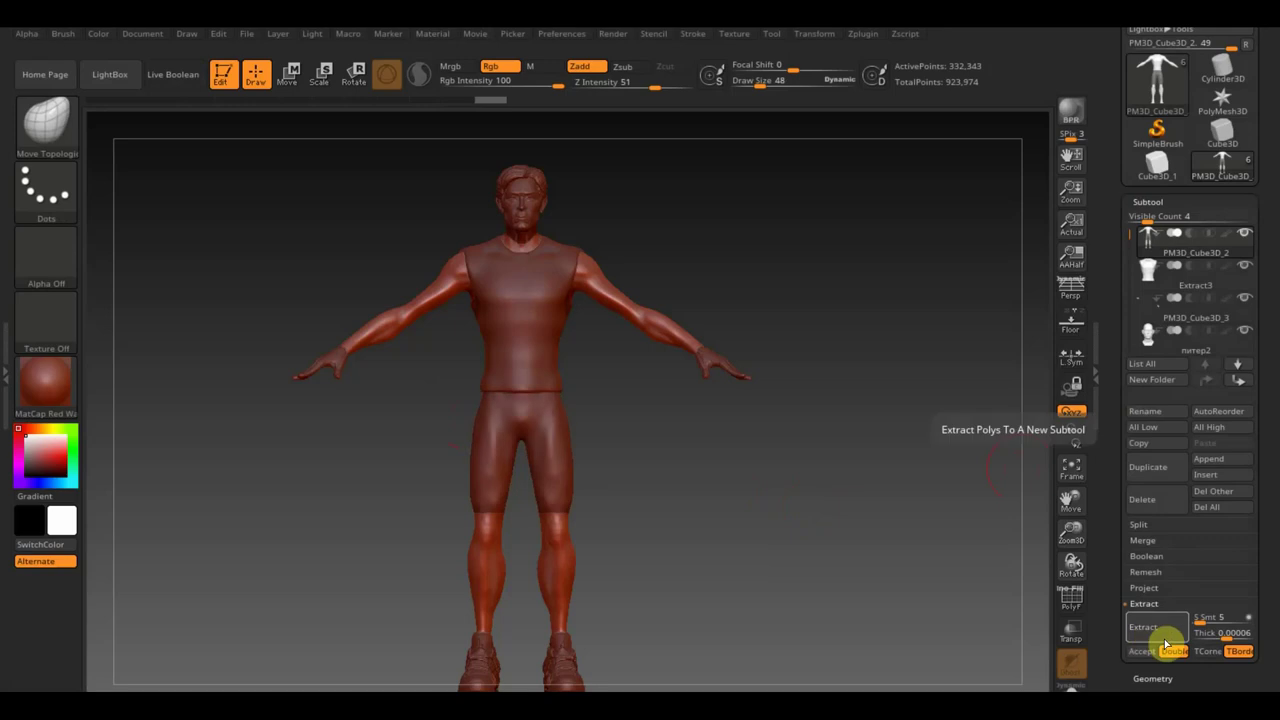
click(1140, 652)
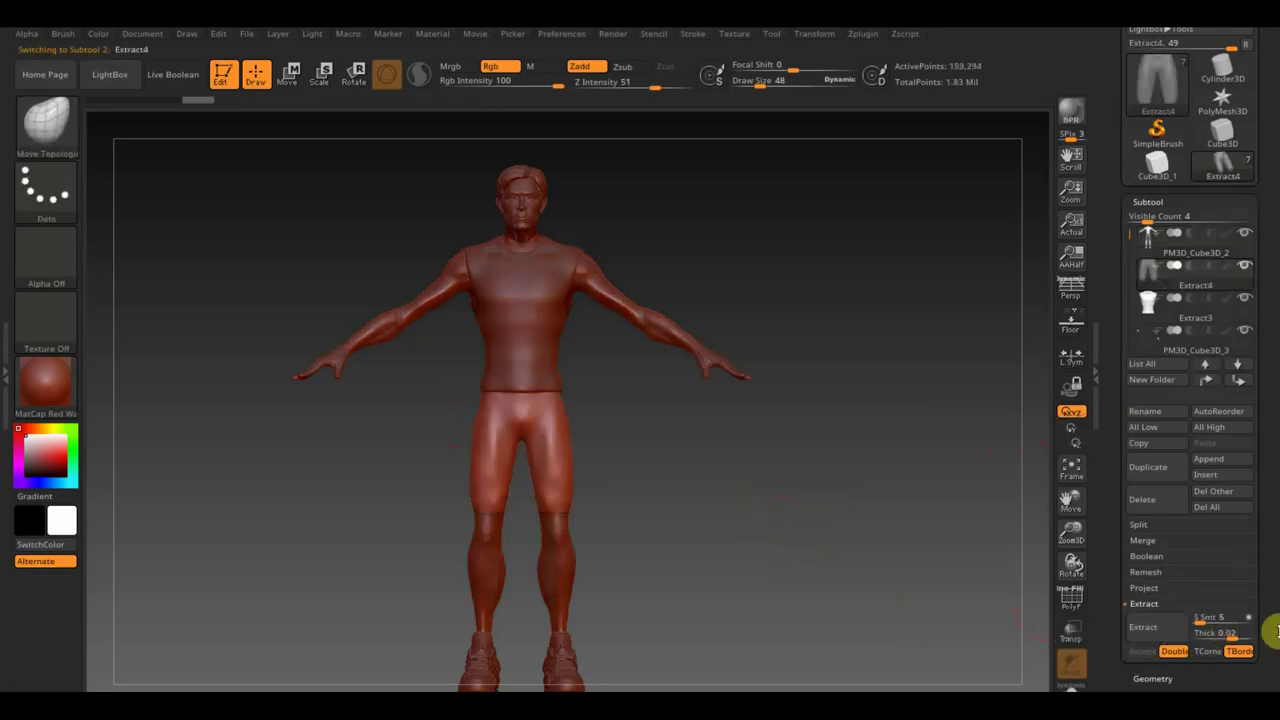
drag(1273, 571, 1272, 462)
Try a DynaMesh on the shorts, undo it, and adjust the Deformation settings
click(1160, 446)
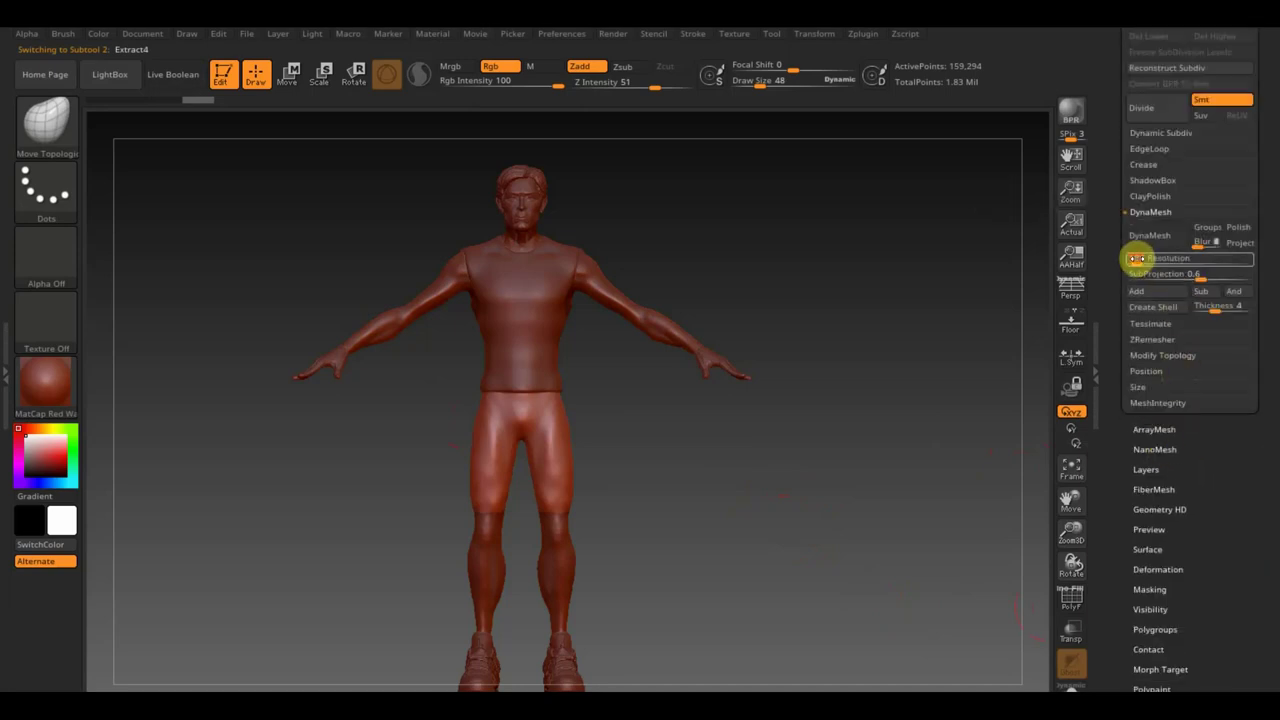
click(1150, 238)
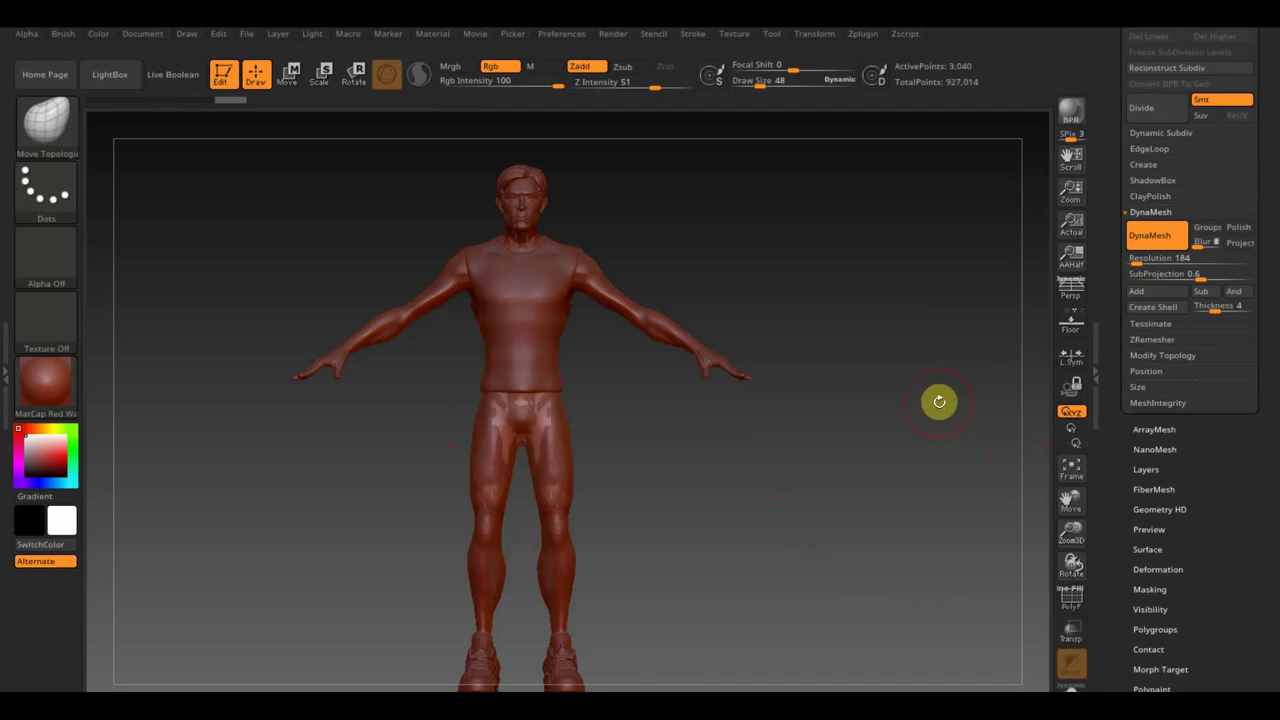
key(ctrl+z)
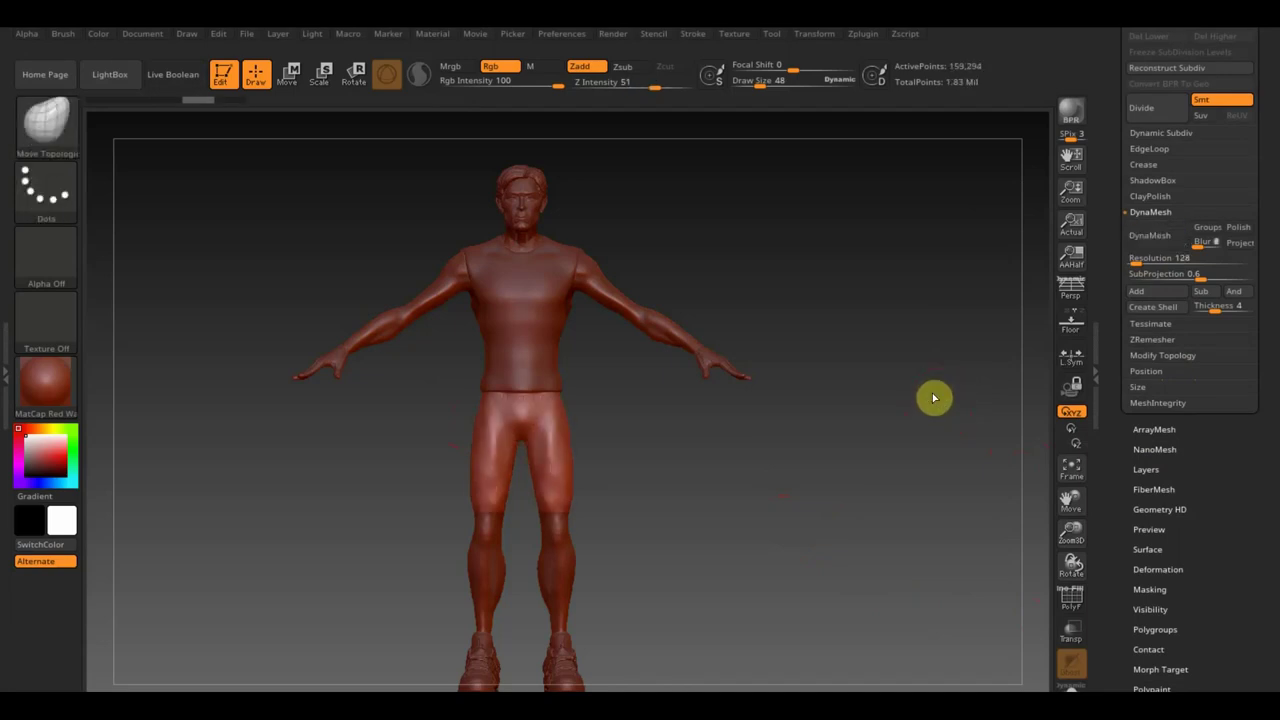
drag(1211, 626, 1223, 543)
click(1163, 468)
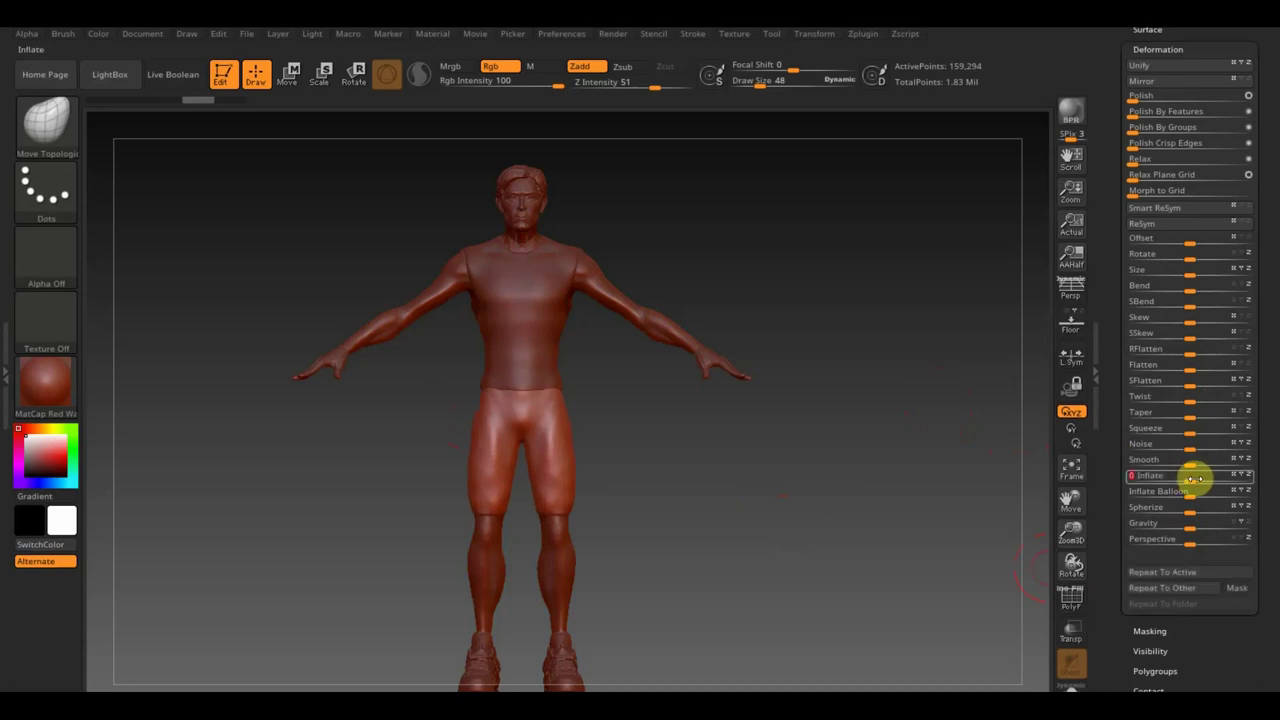
drag(1266, 265, 1051, 456)
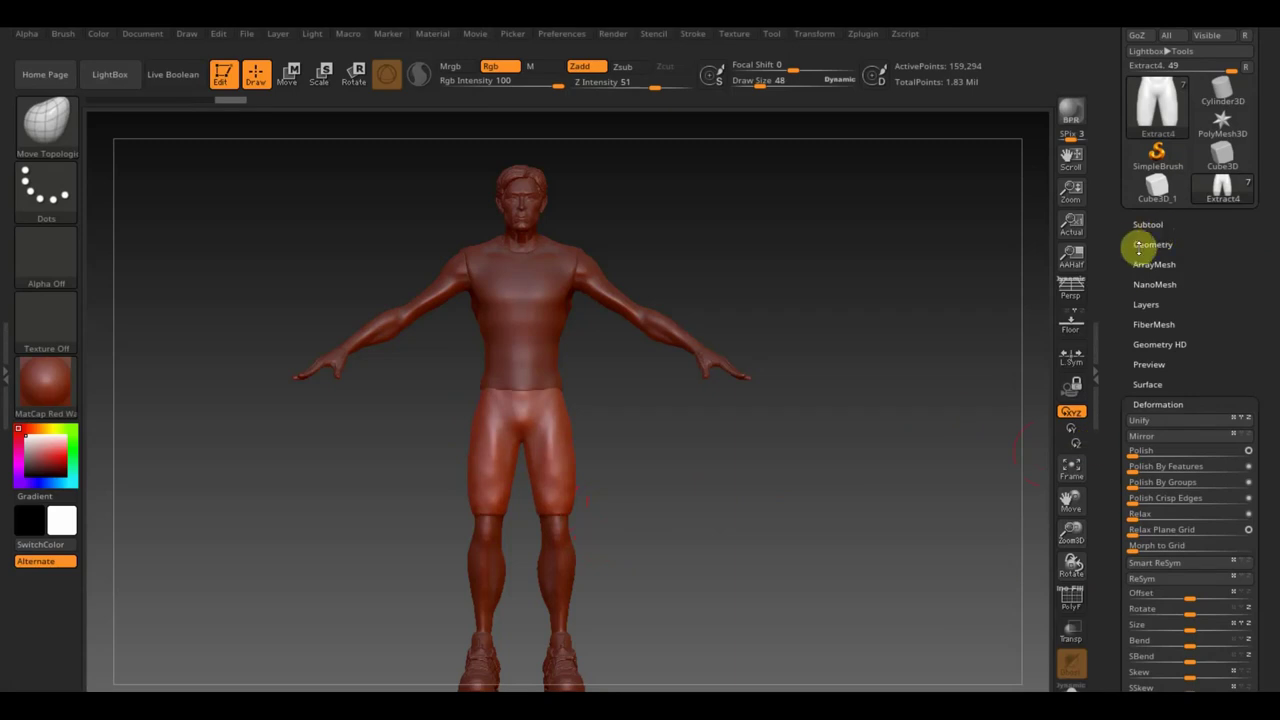
DynaMesh the Extract4 shorts at resolution 248, down to 7,588 active points
click(1155, 245)
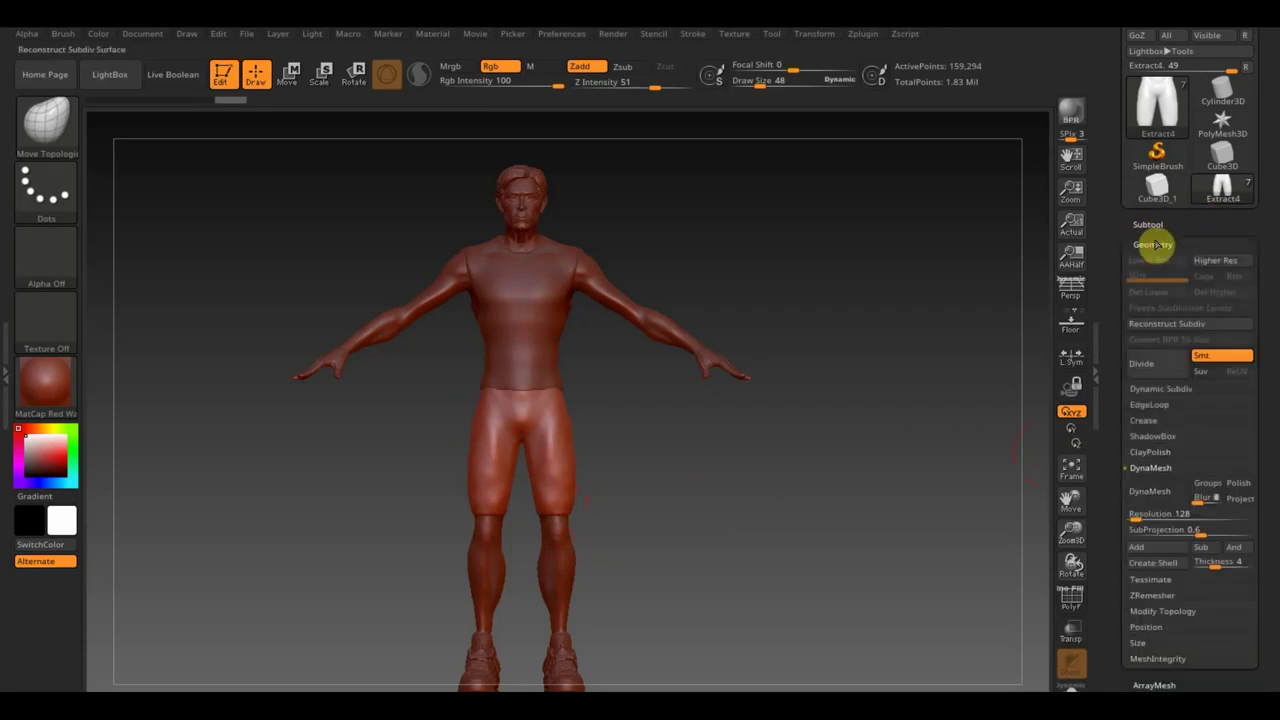
click(1136, 514)
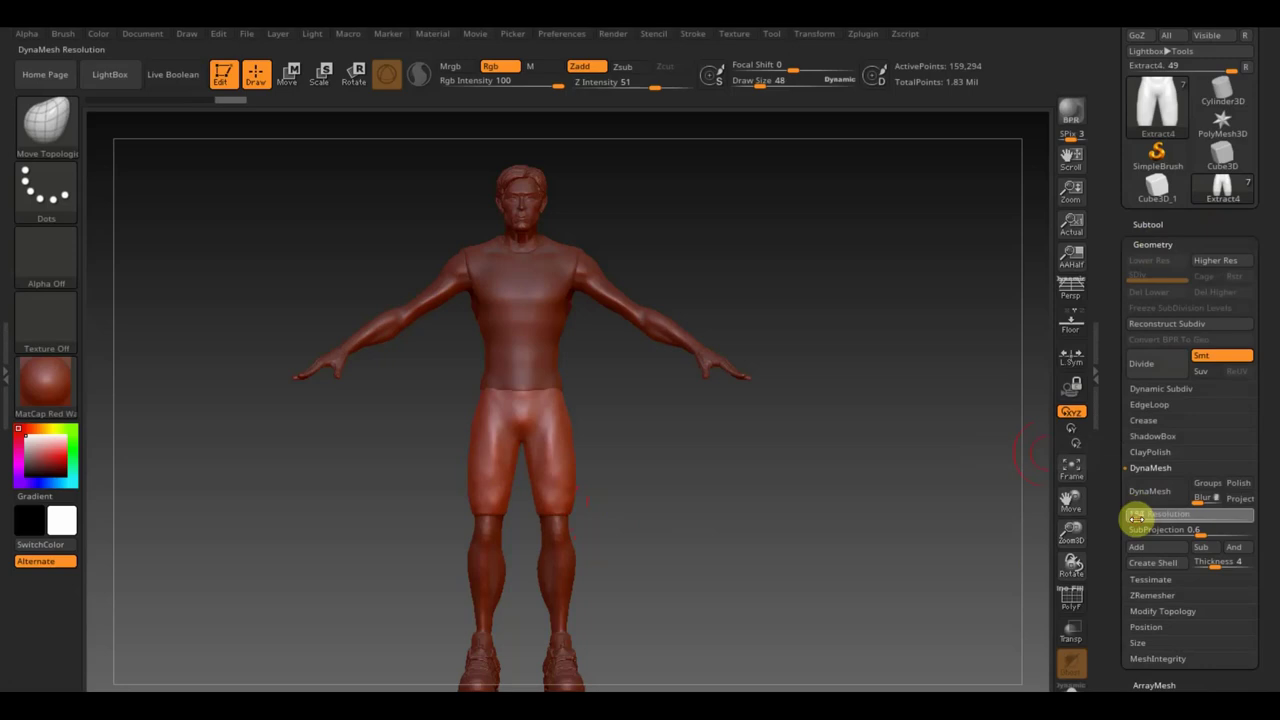
click(1149, 491)
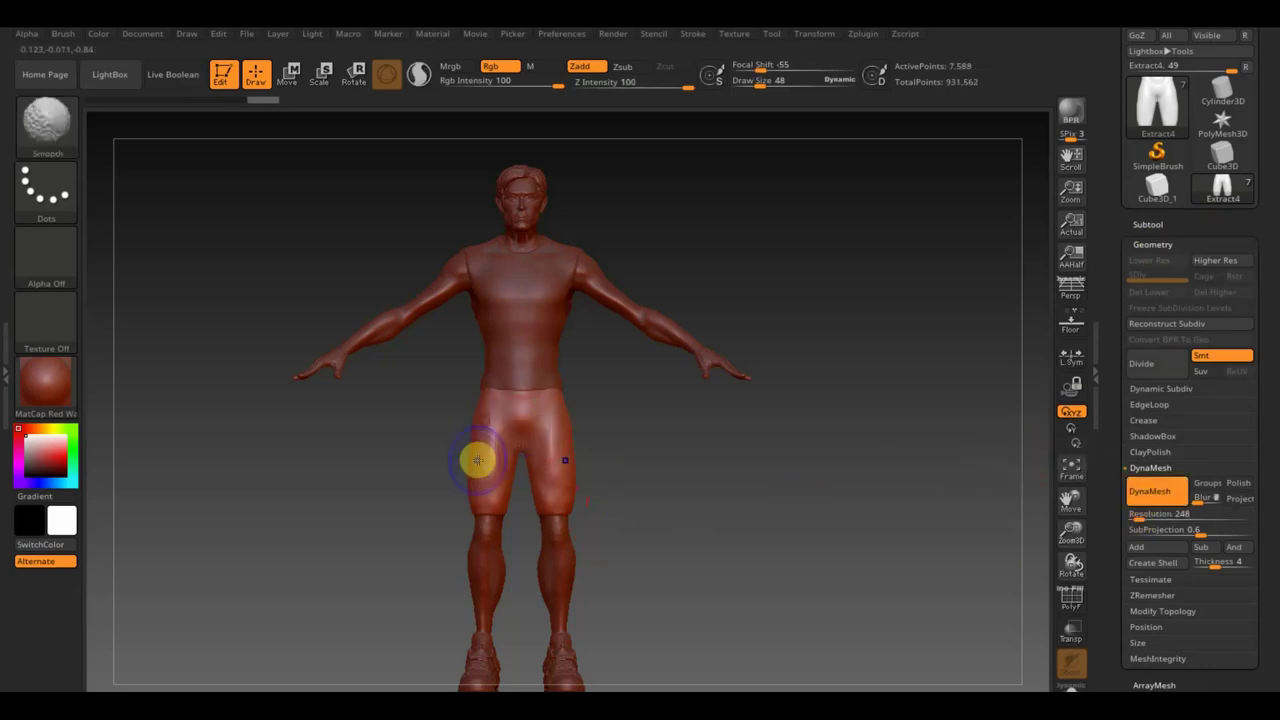
mouse_move(560, 455)
shift+mouse_down()
mouse_move(619, 468)
mouse_move(517, 431)
mouse_move(606, 463)
mouse_move(814, 480)
shift+mouse_up()
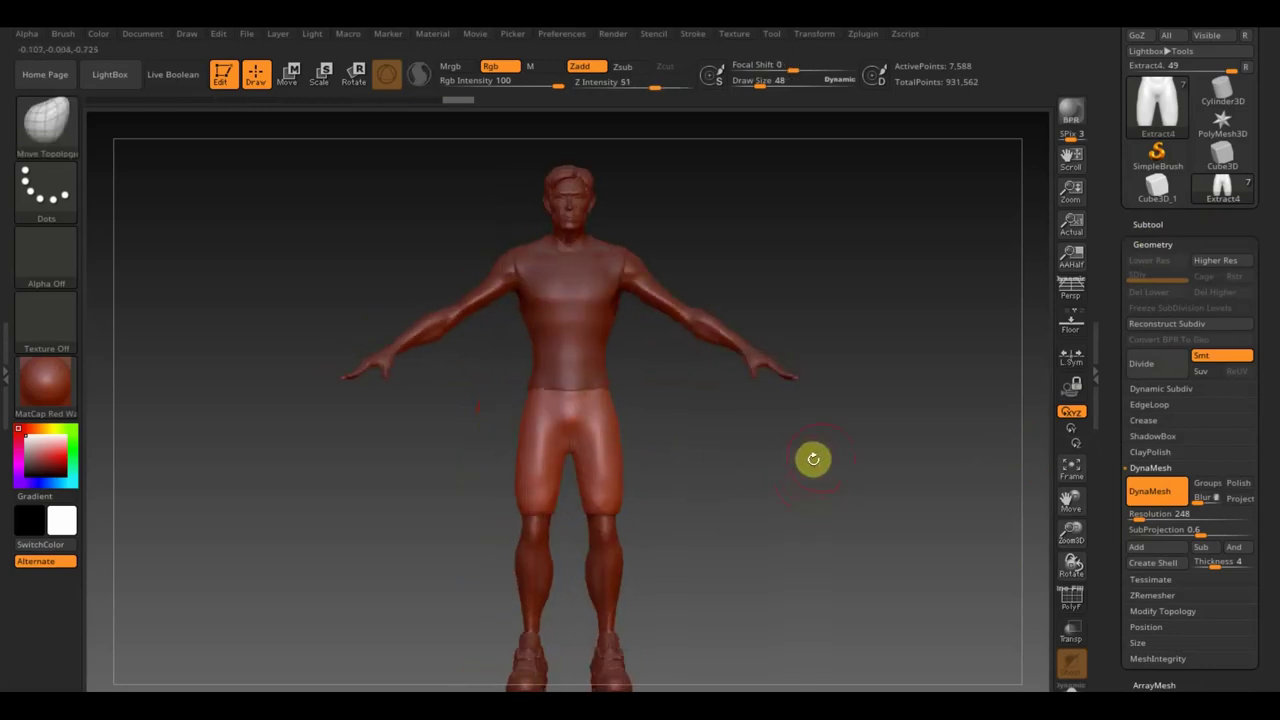
click(1148, 224)
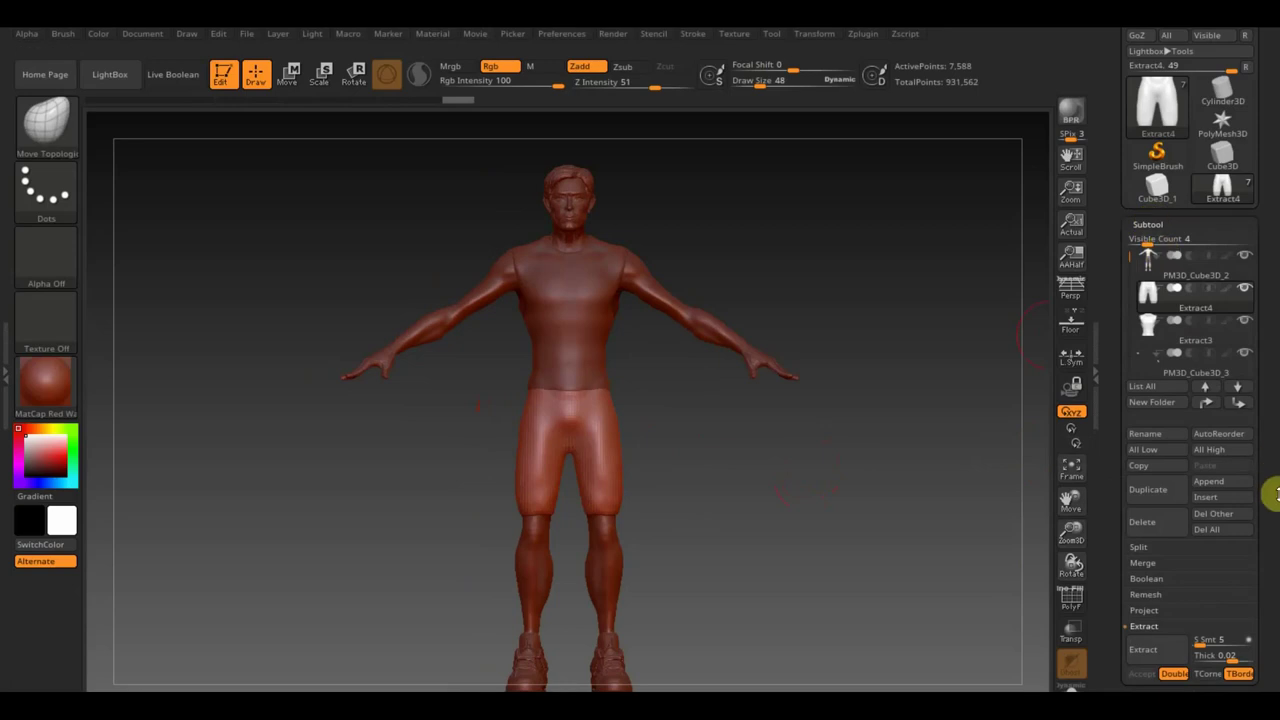
Append a Sphere3D subtool and make PM3D_Sphere3D1 the active subtool
click(1212, 481)
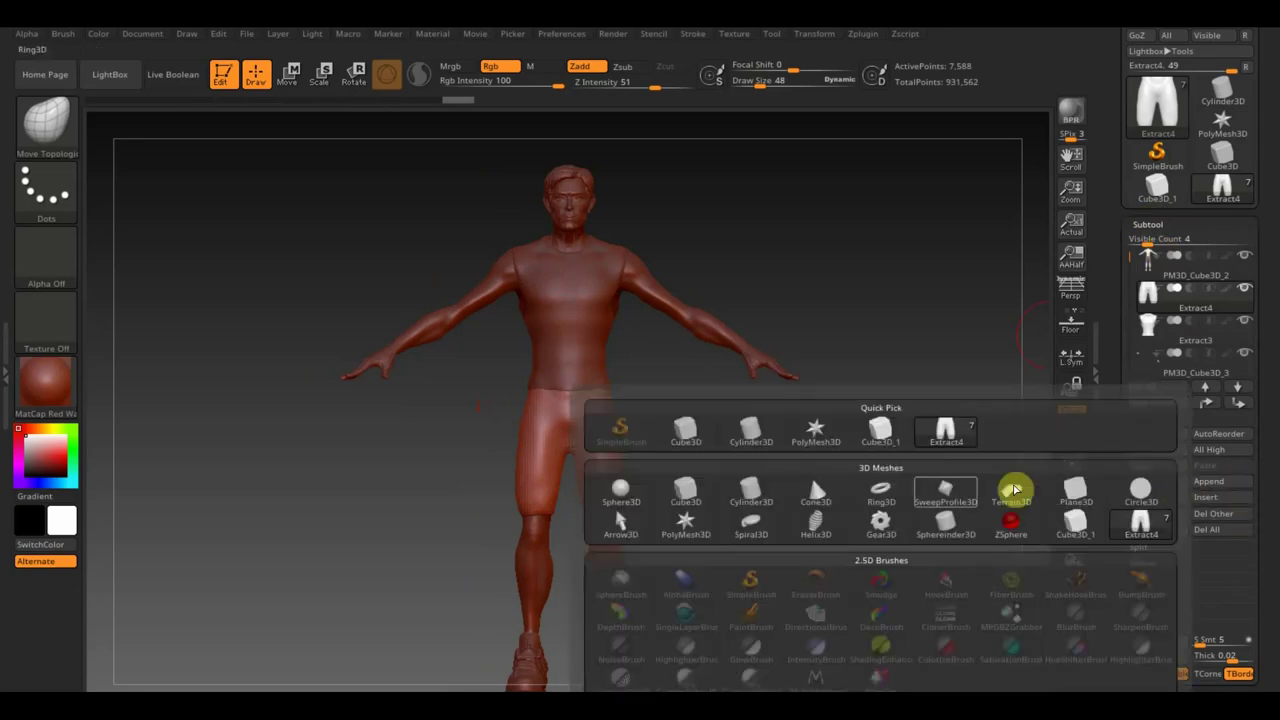
click(627, 502)
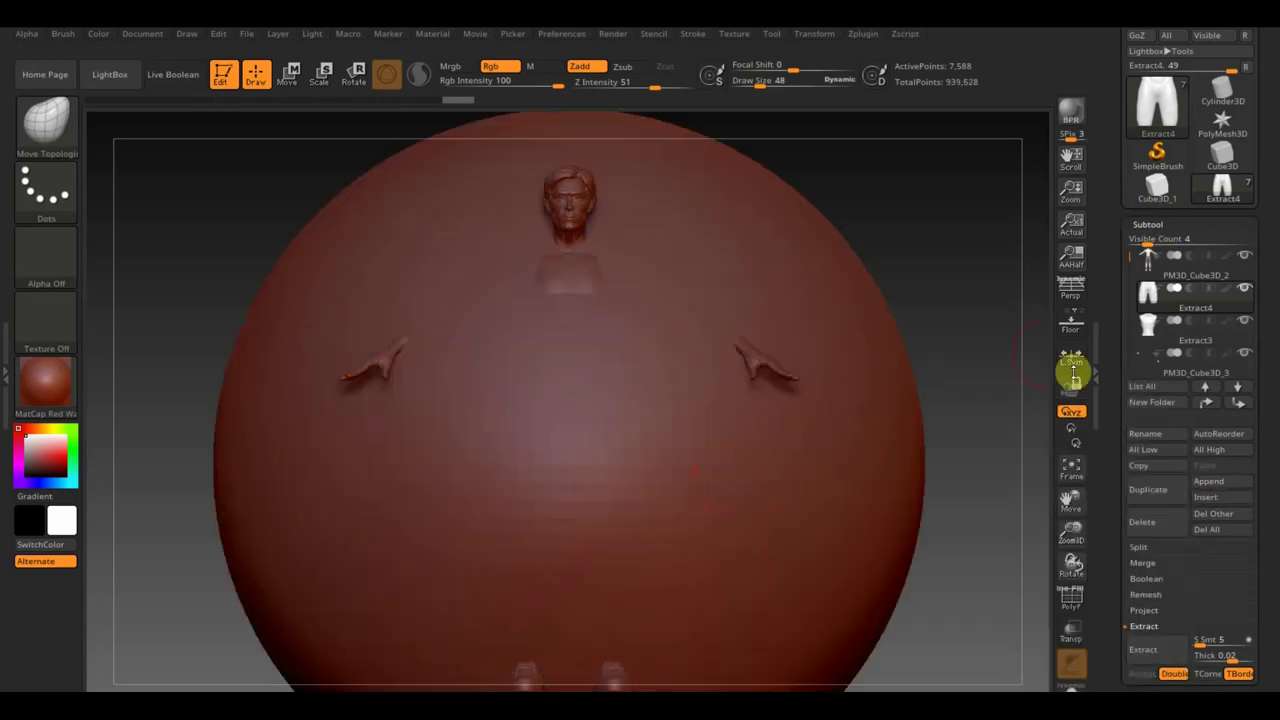
click(646, 443)
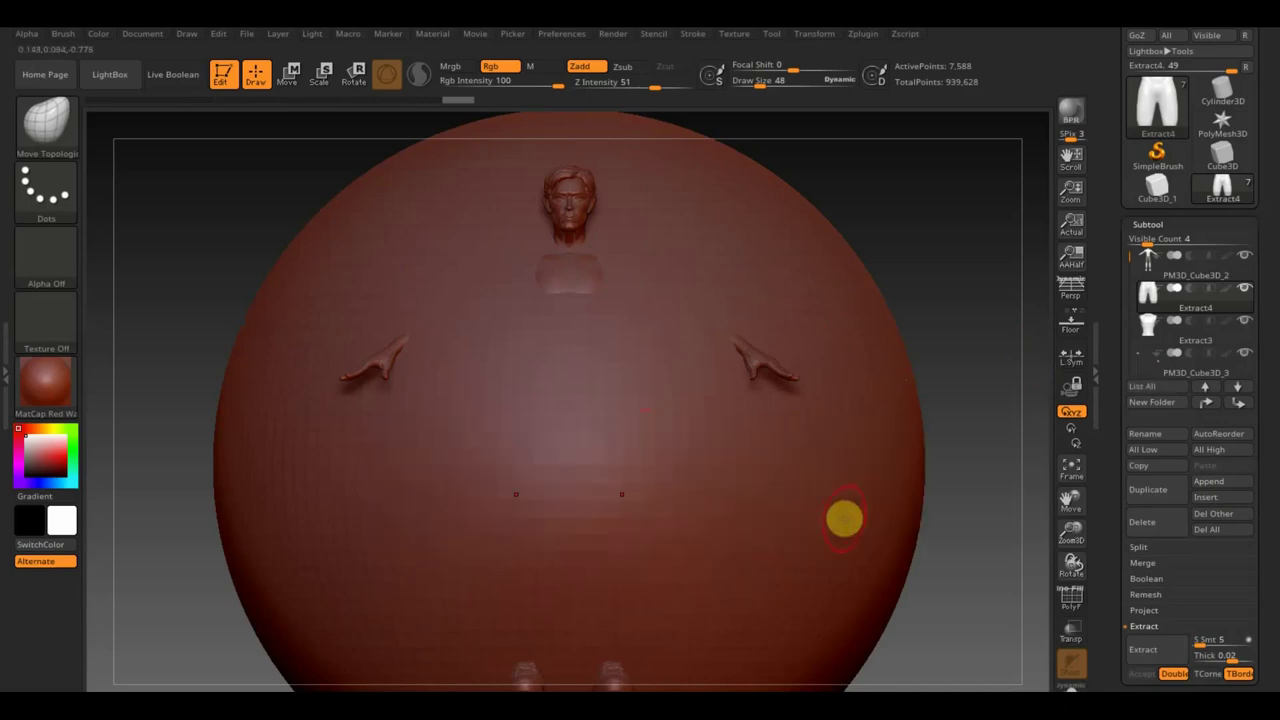
click(839, 521)
click(1003, 578)
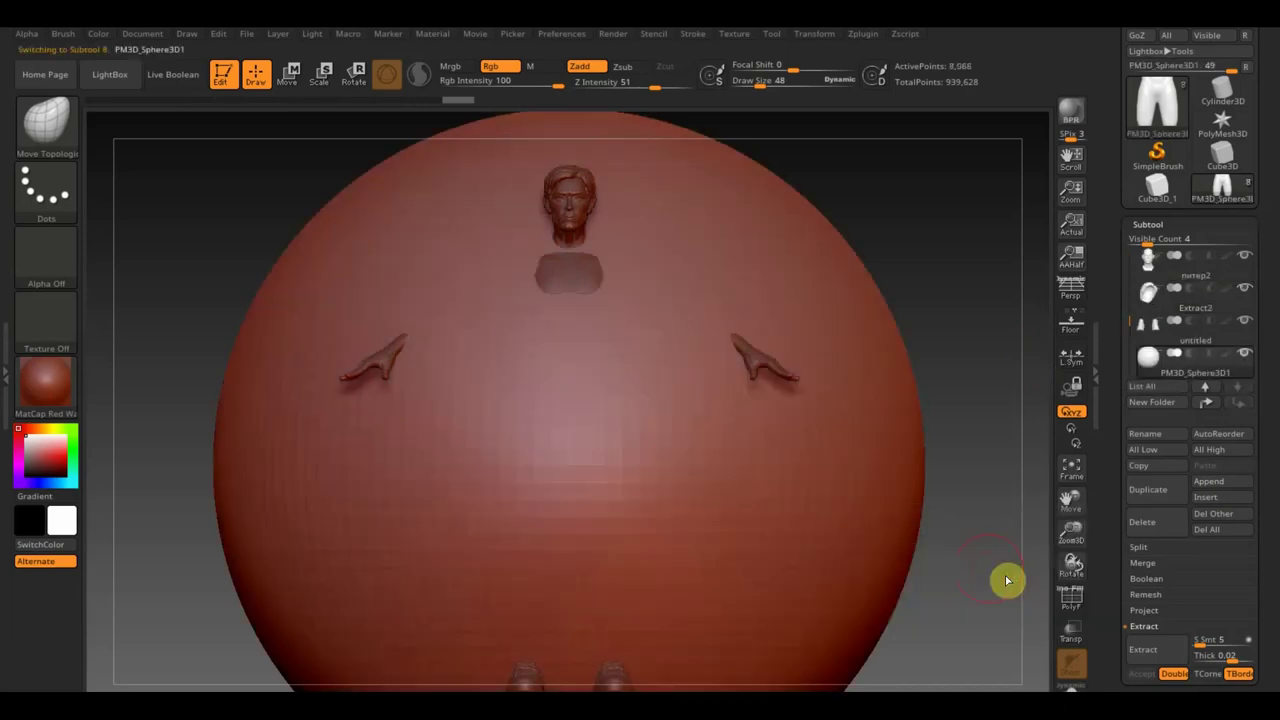
Shrink the sphere to head size, move it onto the head and stretch it taller
click(289, 74)
drag(585, 481, 383, 208)
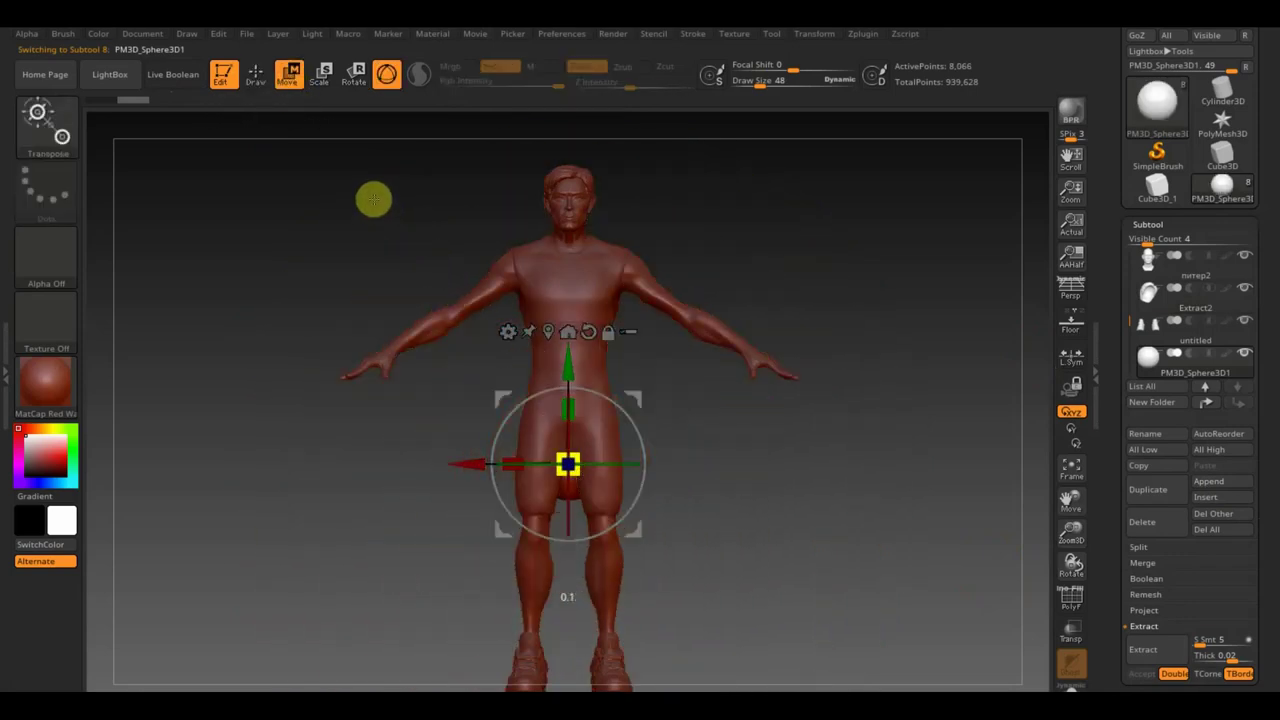
mouse_move(570, 368)
mouse_down()
mouse_move(606, 121)
mouse_move(814, 206)
mouse_move(917, 217)
mouse_move(969, 260)
mouse_up()
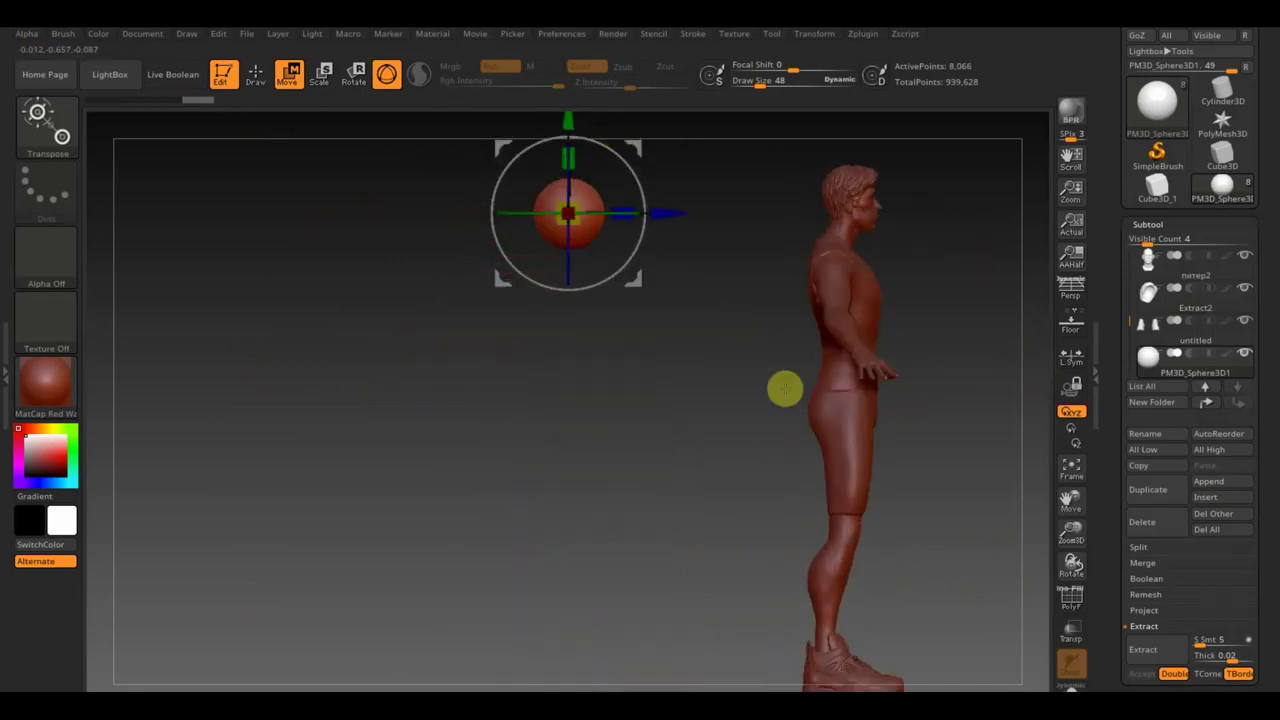
mouse_move(785, 389)
mouse_down()
mouse_move(694, 414)
mouse_move(429, 306)
mouse_up()
drag(360, 250, 684, 268)
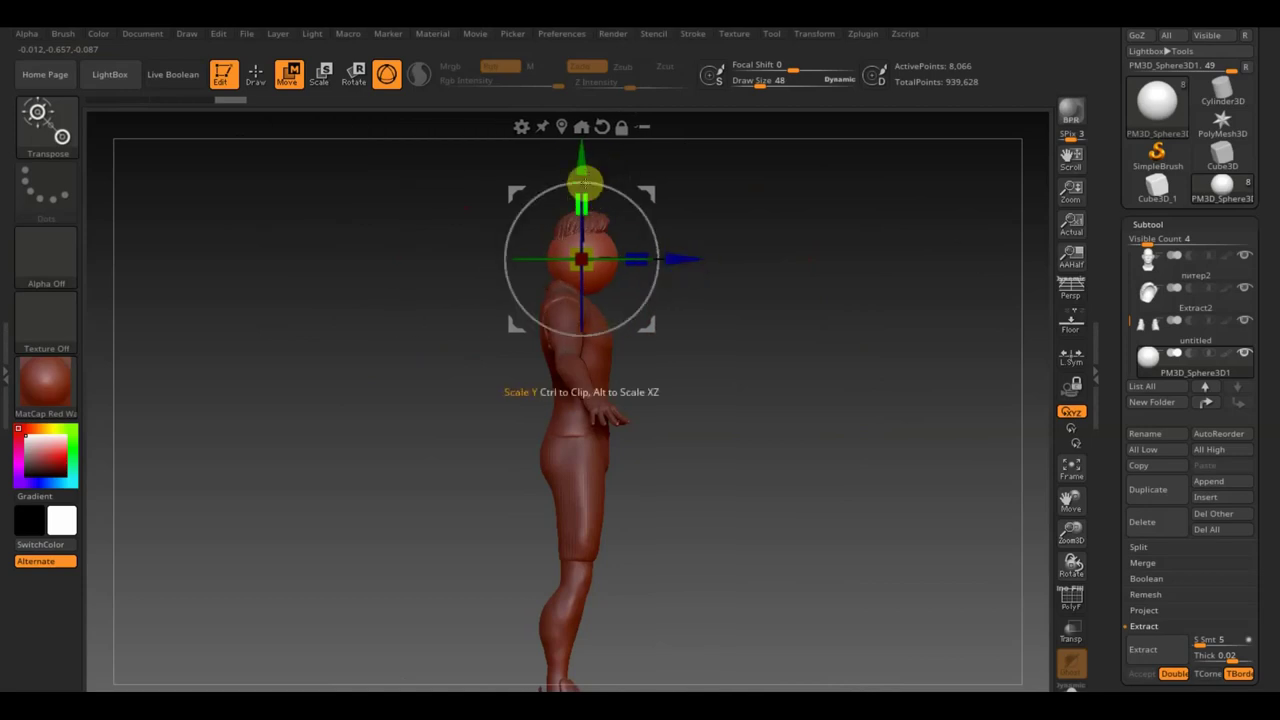
mouse_move(584, 181)
mouse_down()
mouse_move(590, 193)
mouse_move(586, 177)
mouse_up()
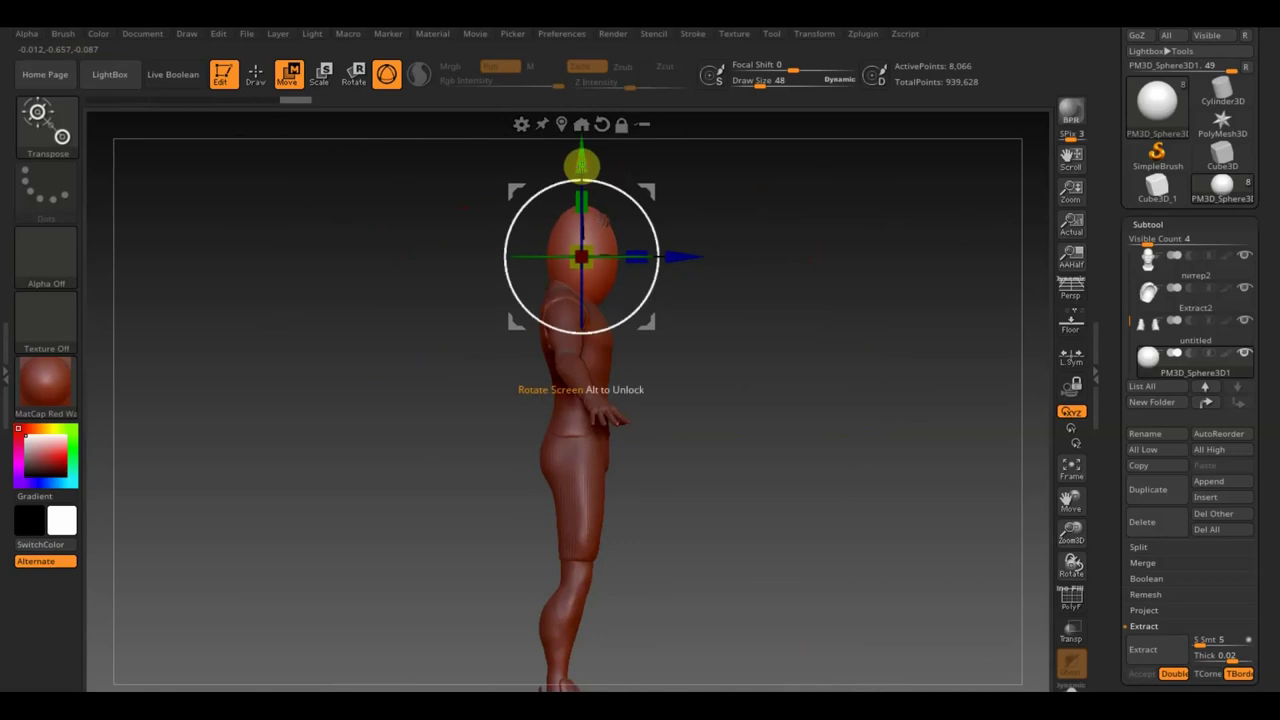
mouse_move(694, 254)
mouse_down()
mouse_move(749, 300)
mouse_move(774, 291)
mouse_up()
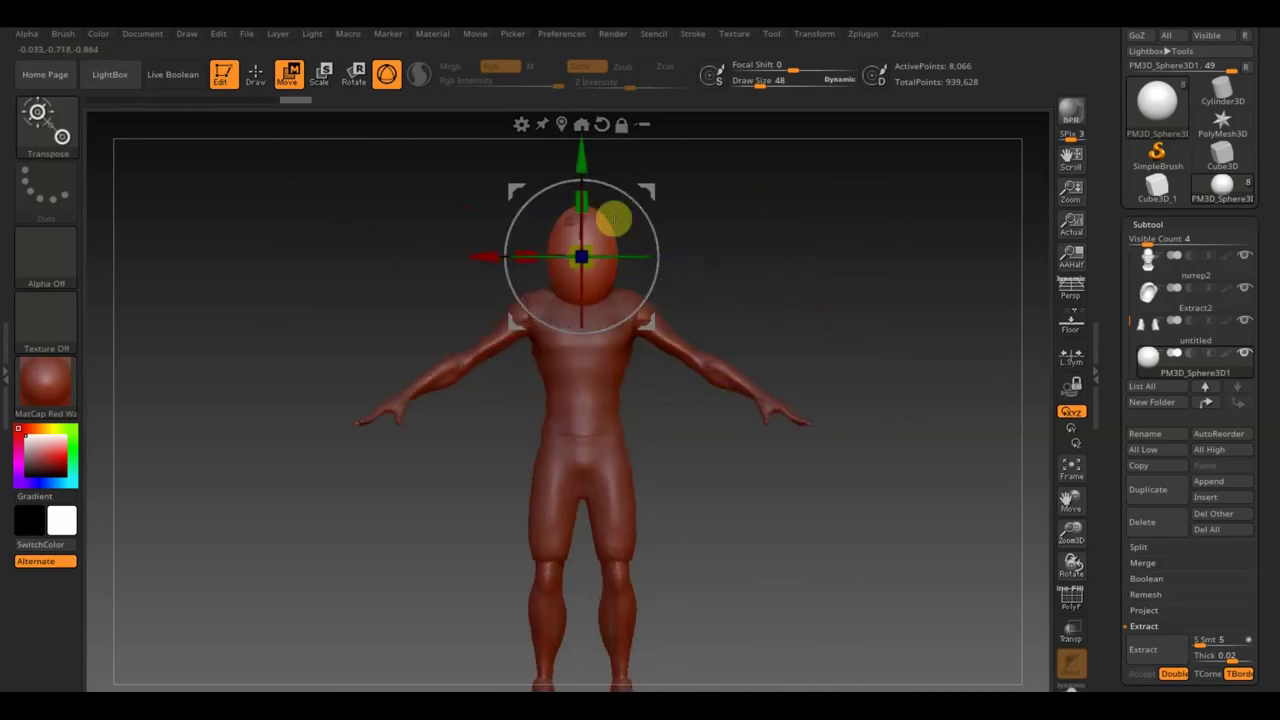
click(256, 73)
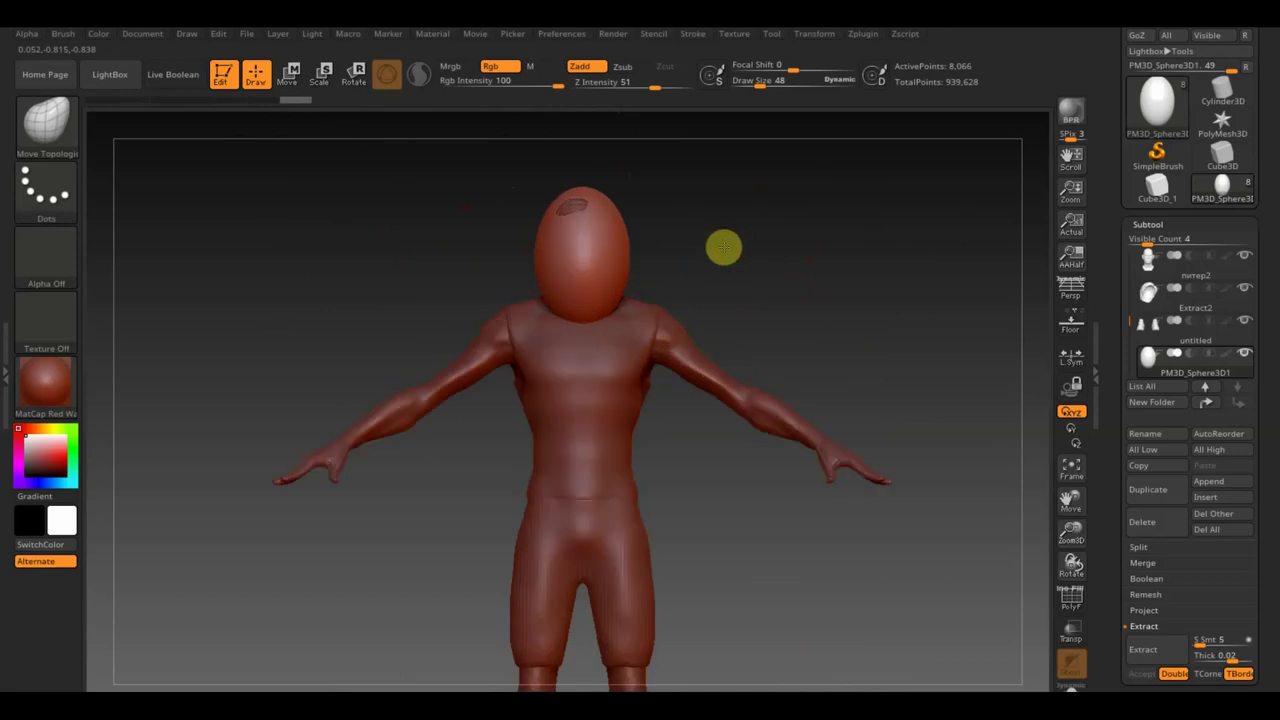
Set brush size to 55 and pull the sphere's front down to expose the face
alt+drag(723, 246, 737, 274)
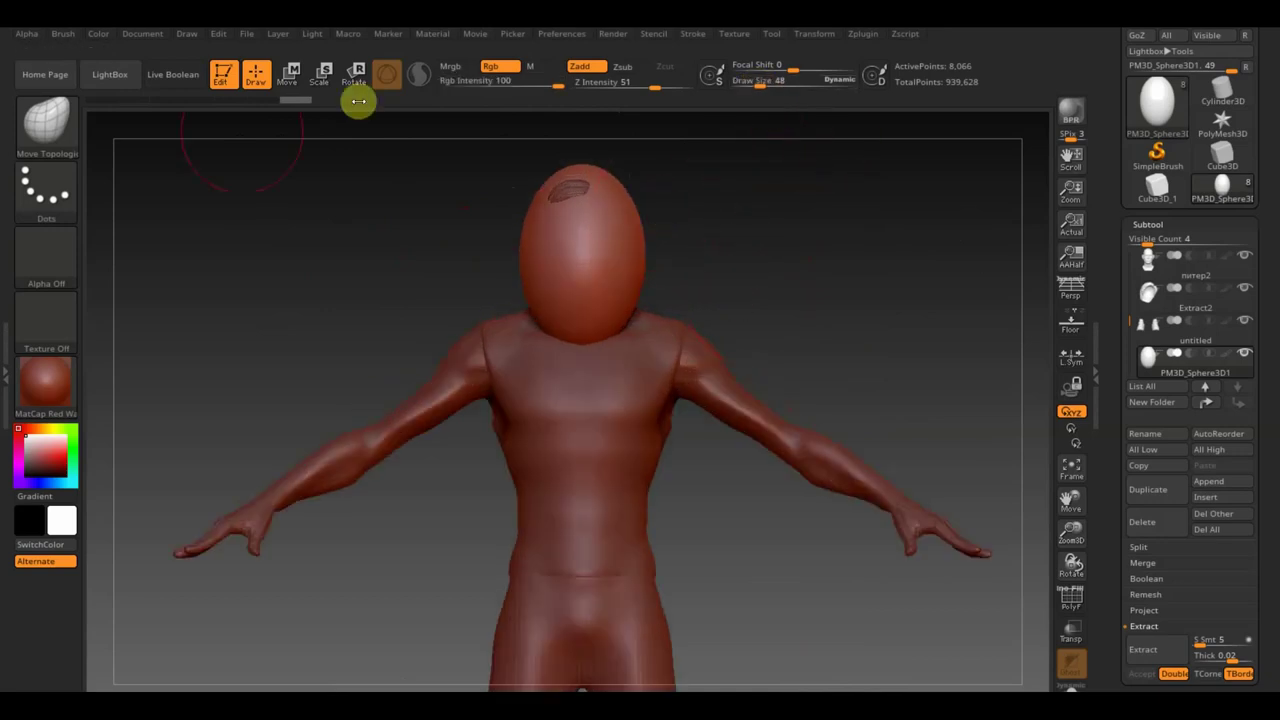
drag(741, 82, 755, 84)
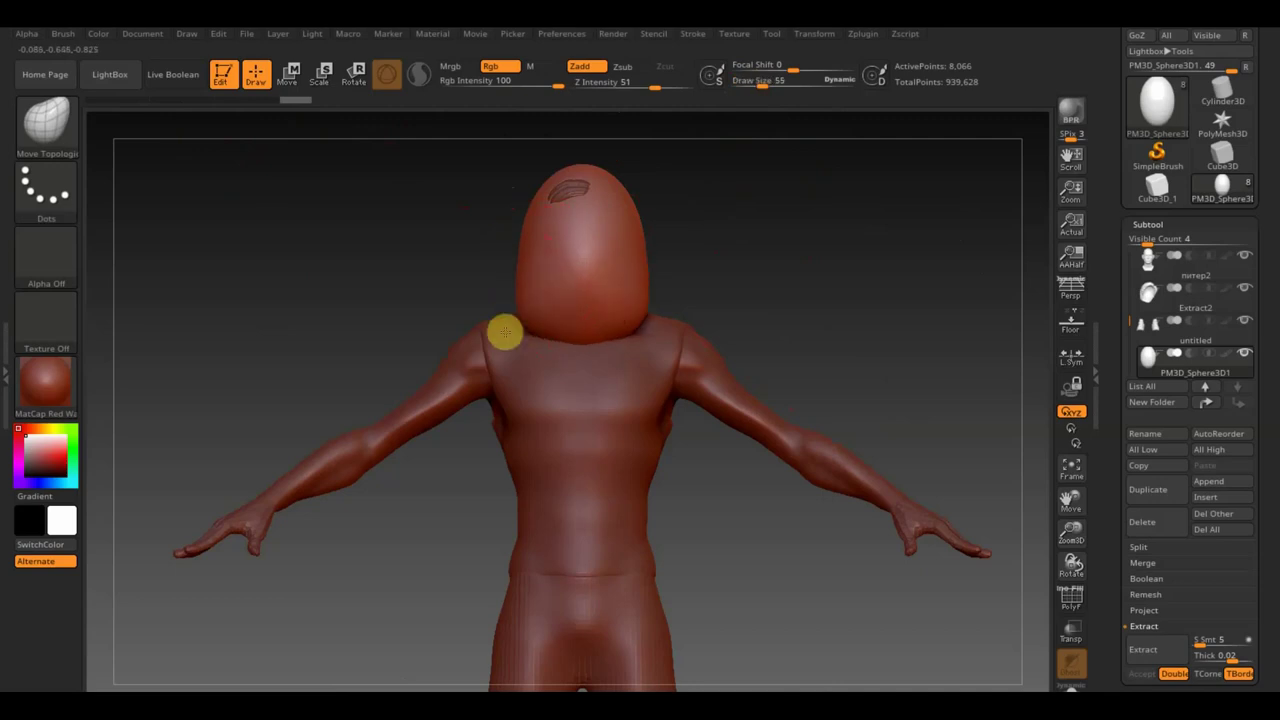
drag(793, 259, 675, 293)
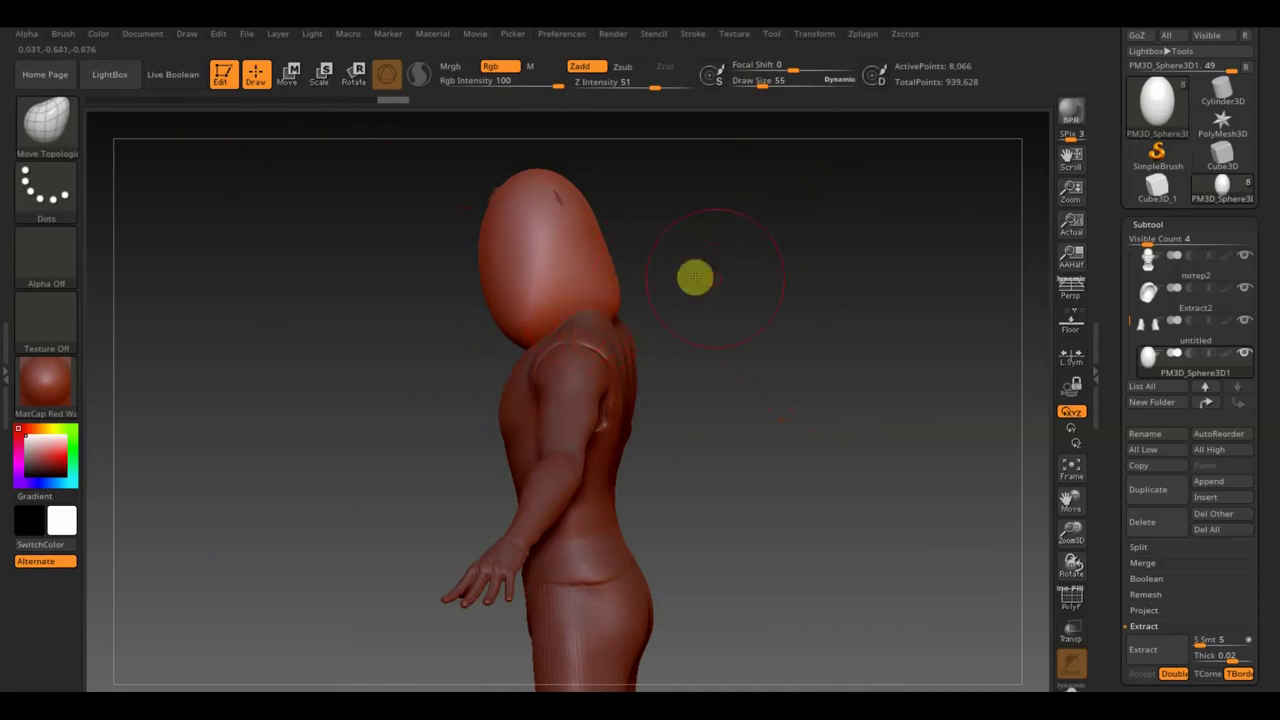
drag(694, 277, 729, 301)
drag(703, 254, 643, 280)
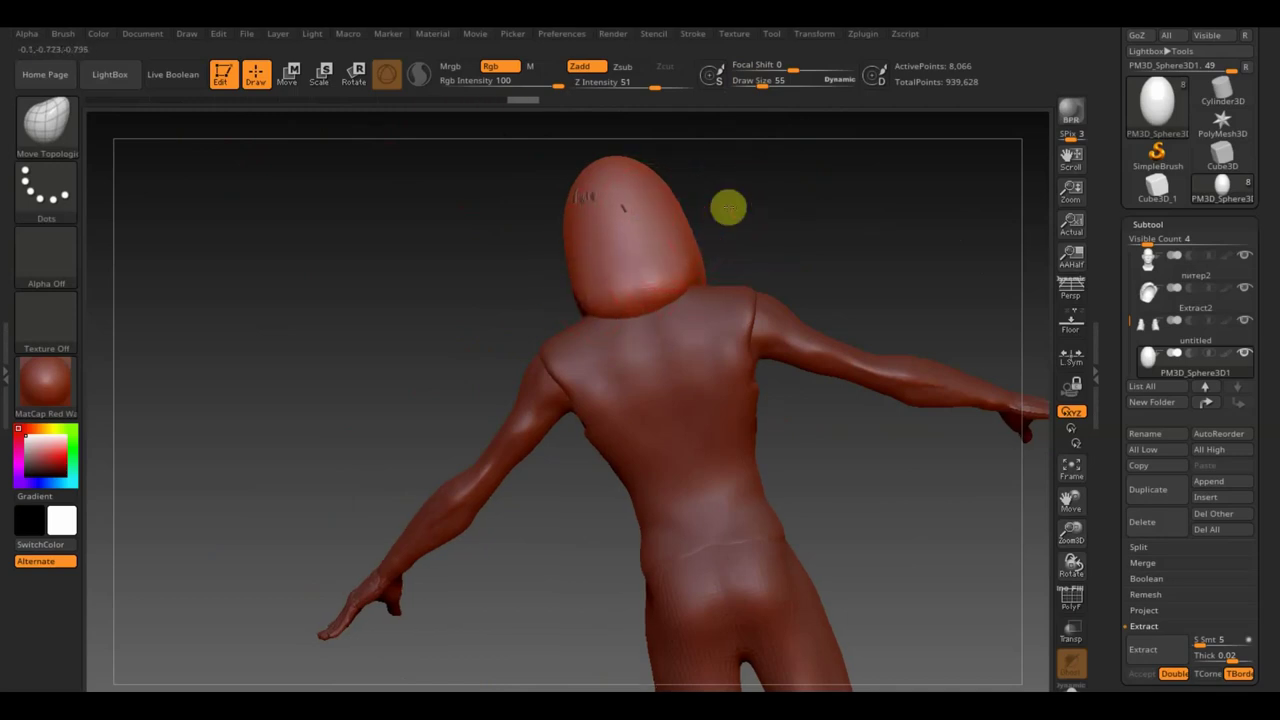
drag(729, 206, 700, 206)
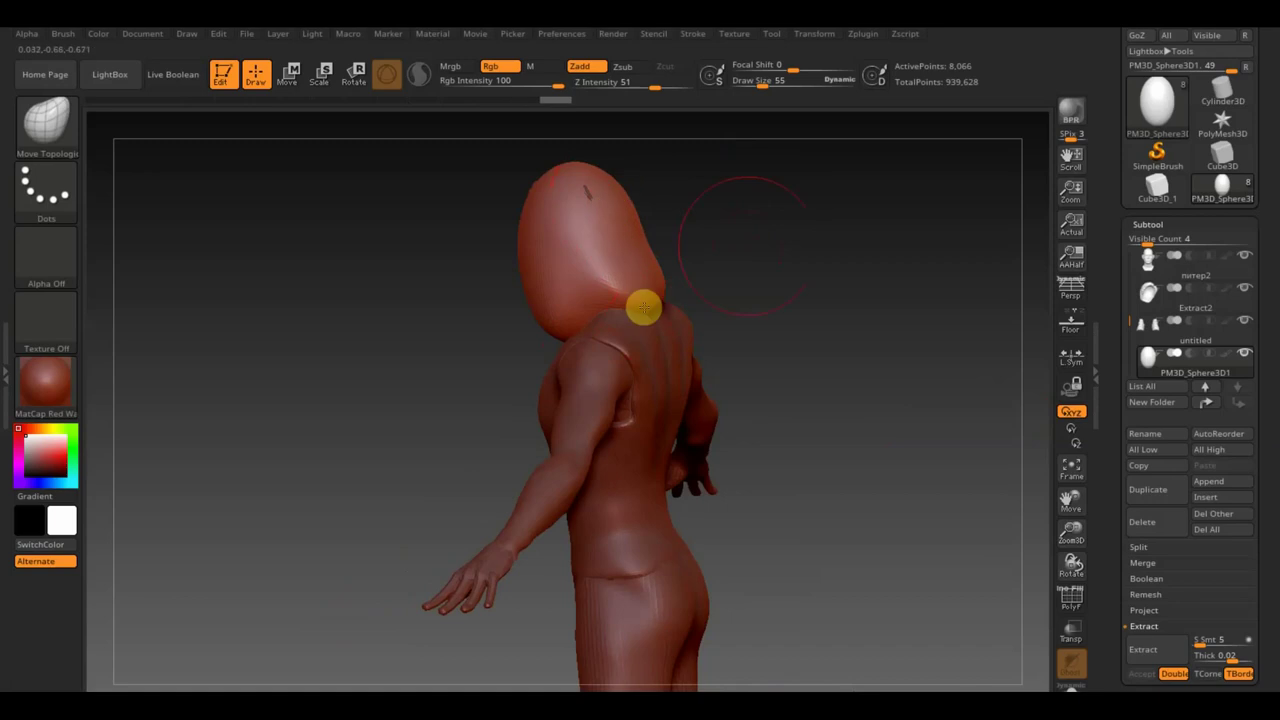
drag(756, 240, 791, 229)
drag(520, 270, 534, 258)
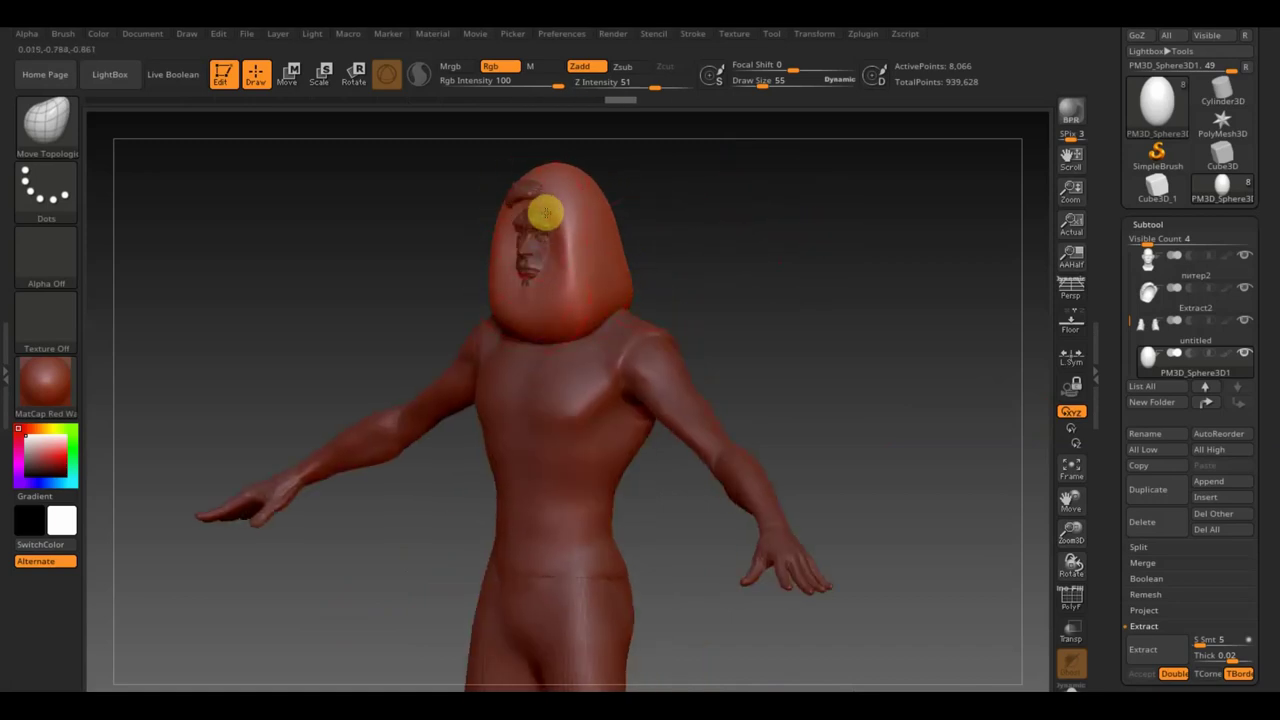
mouse_move(545, 212)
mouse_down()
mouse_move(527, 330)
mouse_move(548, 328)
mouse_up()
Smooth the hood's lower back and drag its sides down alongside the face, then reduce brush size
drag(656, 297, 786, 251)
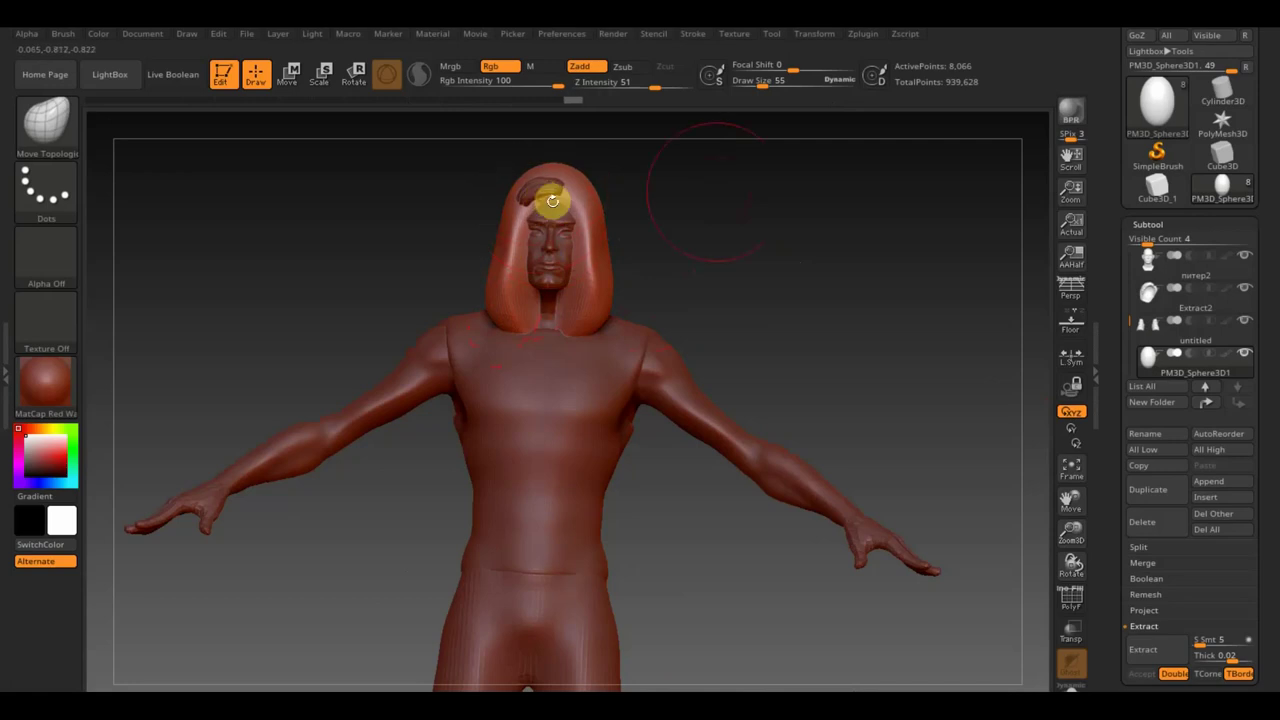
drag(740, 192, 649, 194)
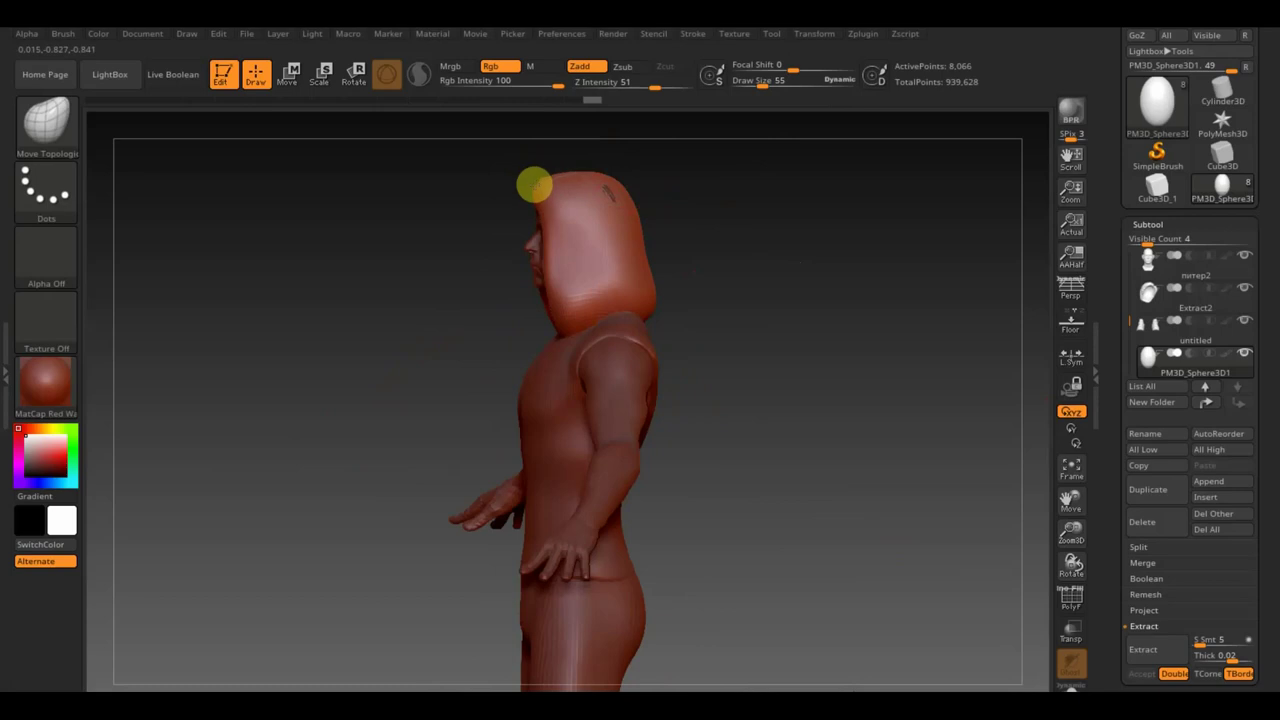
mouse_move(680, 205)
mouse_down()
mouse_move(754, 220)
mouse_move(690, 220)
mouse_up()
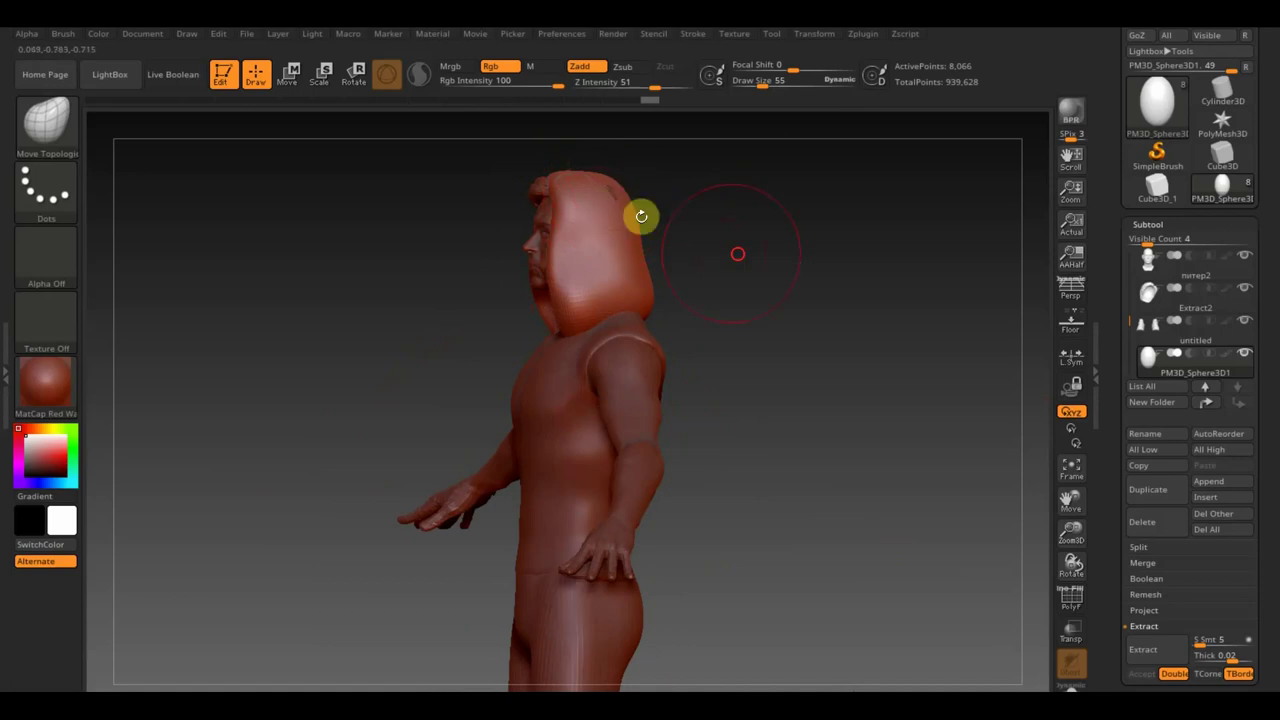
mouse_move(640, 214)
mouse_down()
mouse_move(708, 249)
mouse_move(697, 251)
mouse_up()
mouse_move(618, 258)
mouse_down()
mouse_move(605, 302)
mouse_move(580, 309)
mouse_up()
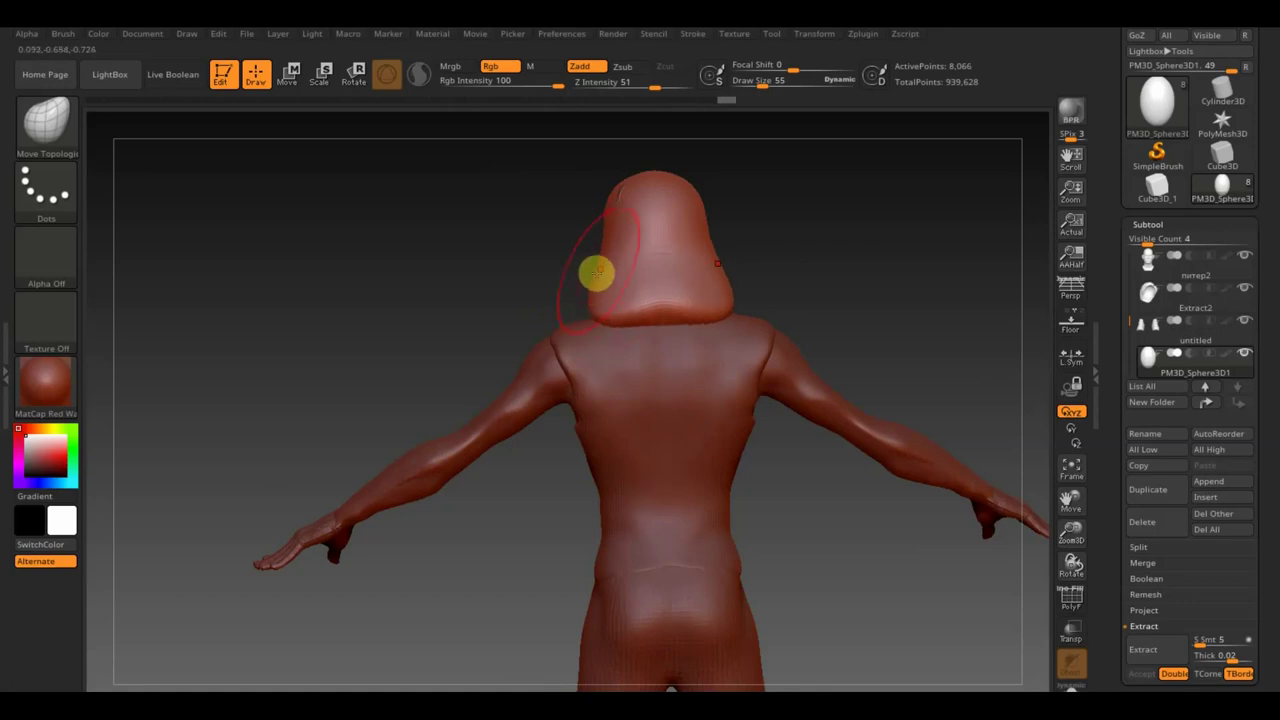
mouse_move(754, 251)
mouse_down()
mouse_move(931, 231)
mouse_move(757, 251)
mouse_move(803, 261)
mouse_up()
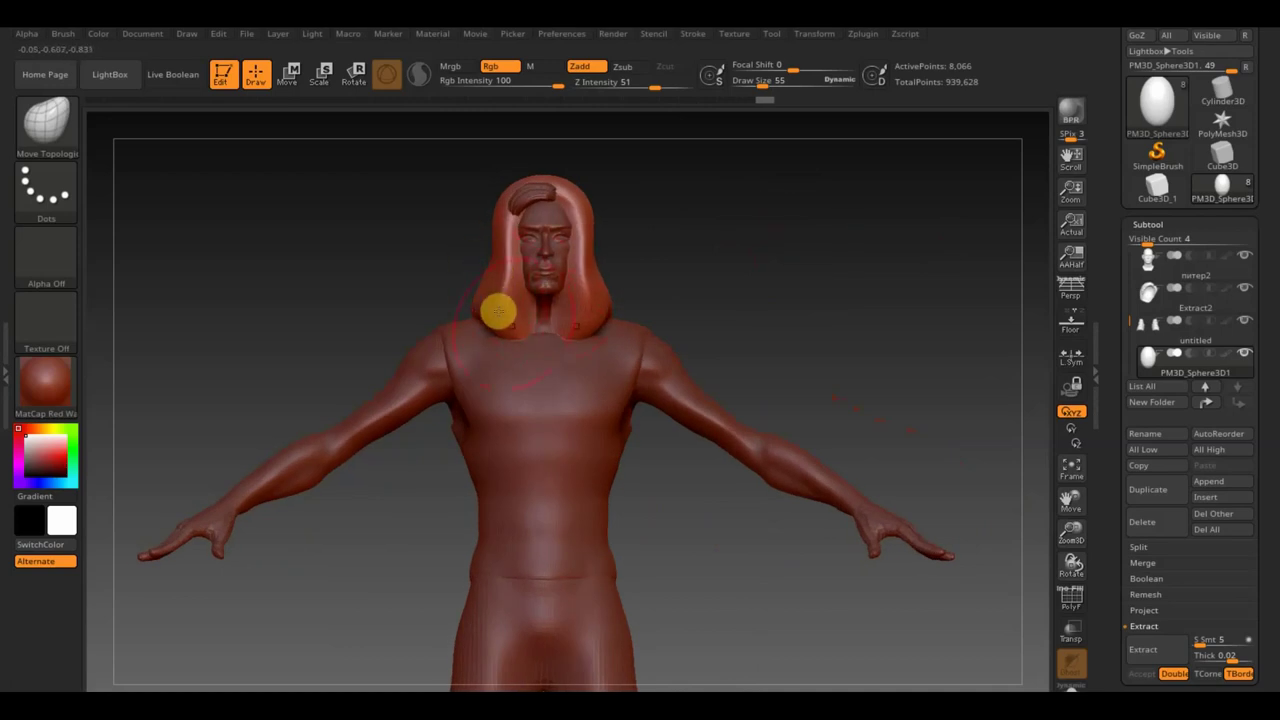
drag(631, 300, 548, 330)
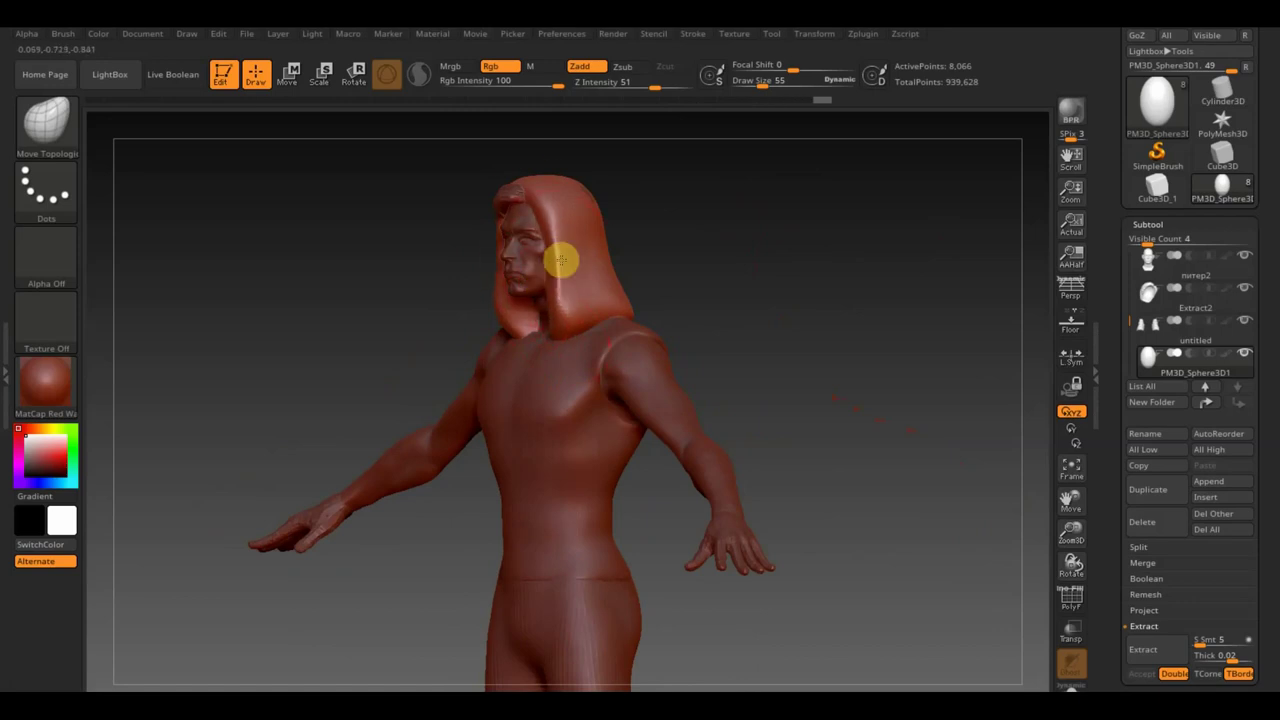
drag(545, 225, 543, 307)
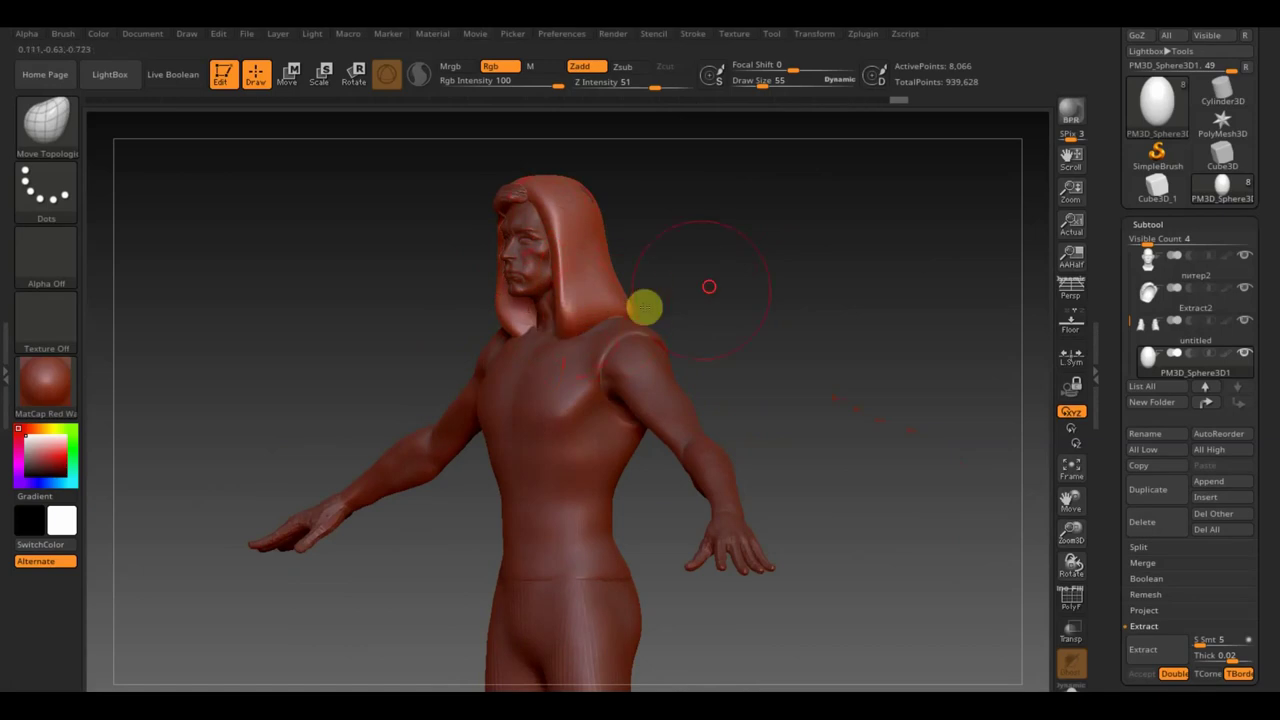
drag(643, 306, 747, 295)
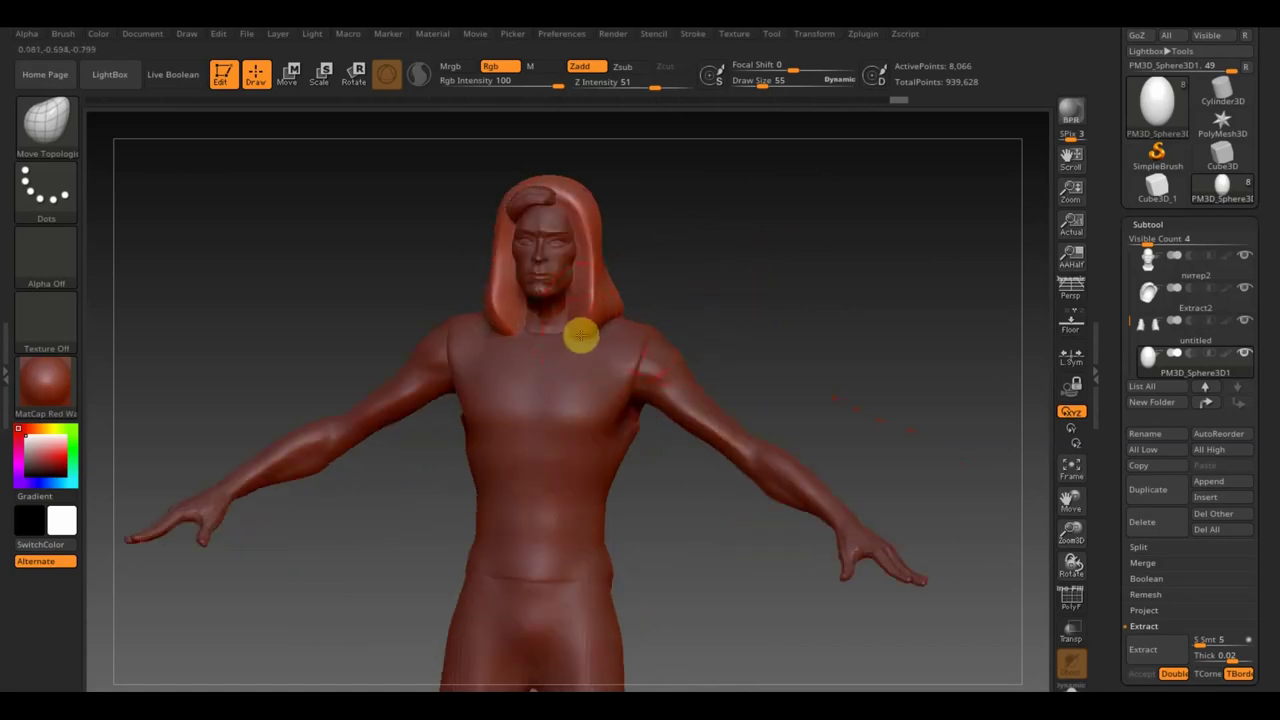
drag(614, 335, 737, 270)
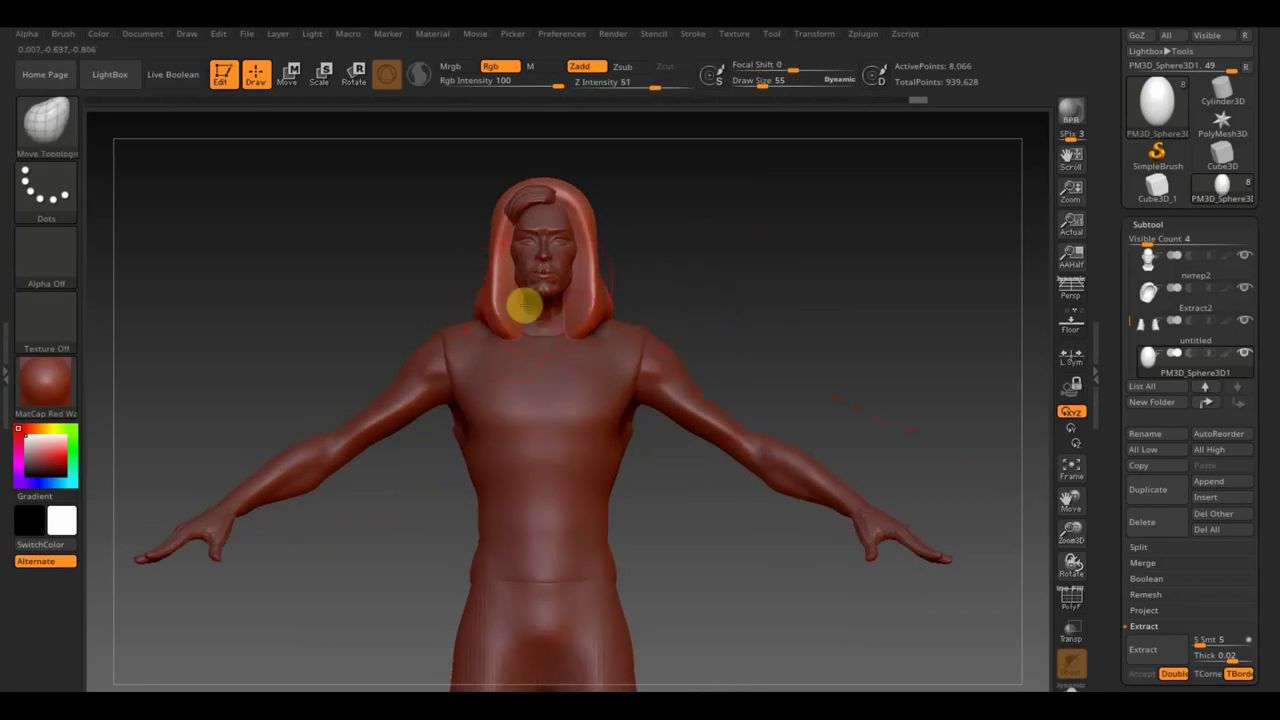
mouse_move(703, 226)
mouse_down()
mouse_move(797, 254)
mouse_move(831, 249)
mouse_move(809, 260)
mouse_up()
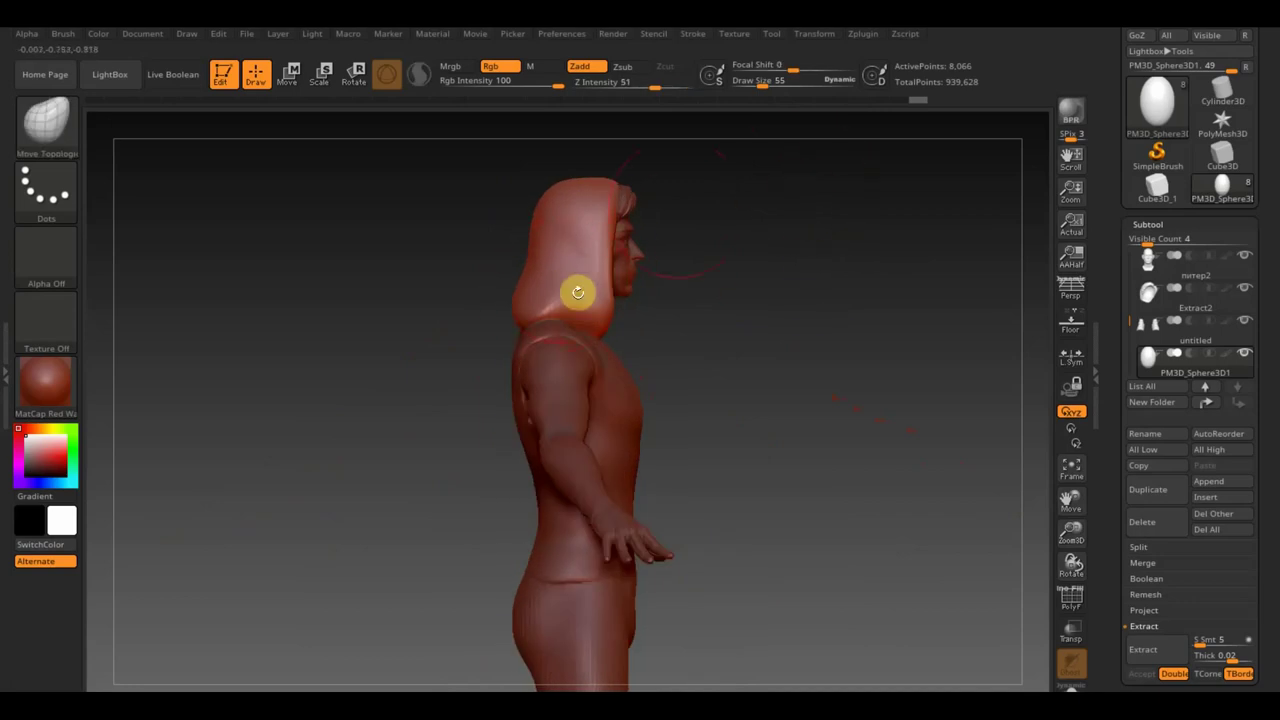
drag(763, 80, 753, 81)
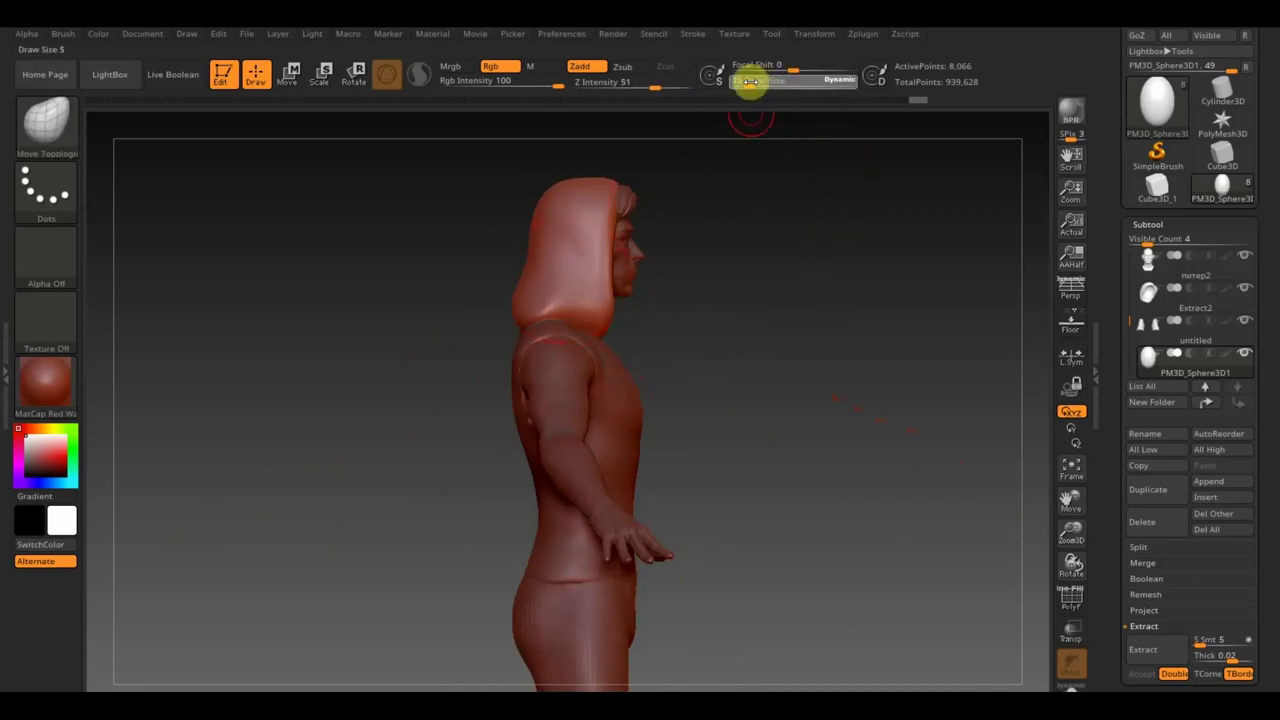
Switch to the MaskPen brush and mask a strip down the side of the hood
key(b)
key(m)
key(p)
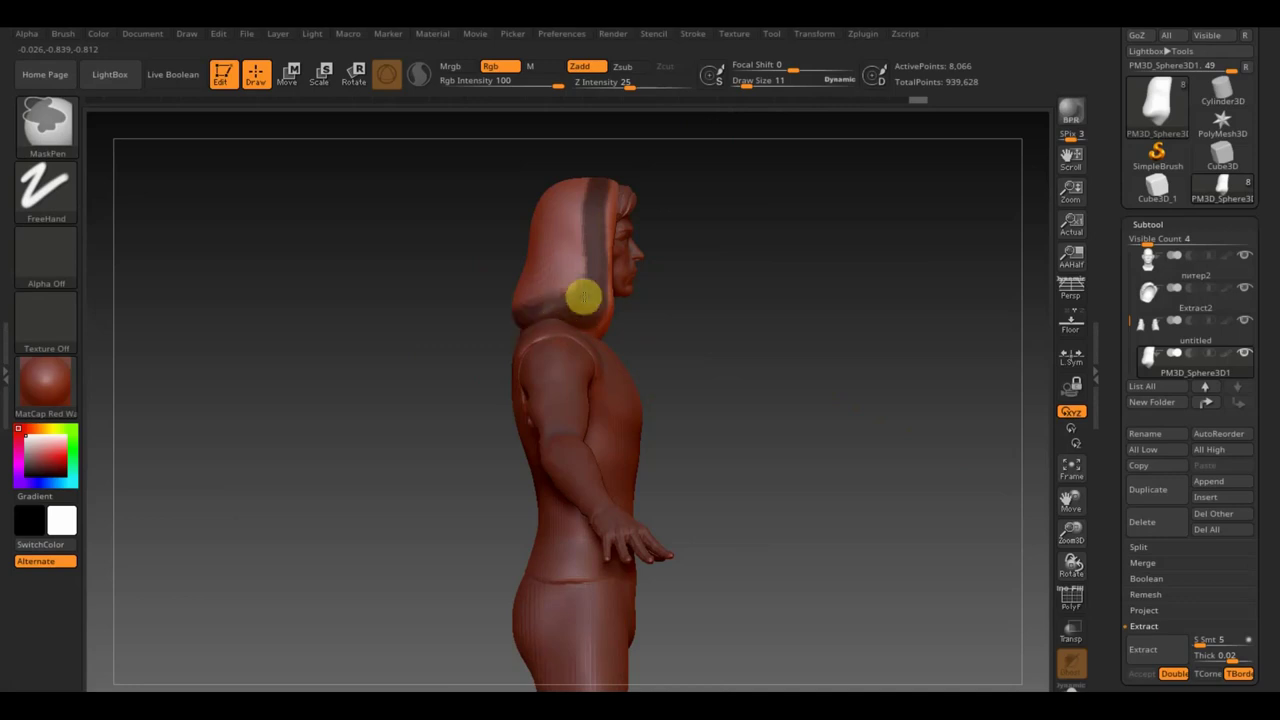
mouse_move(578, 231)
ctrl+mouse_down()
mouse_move(544, 295)
mouse_move(536, 283)
ctrl+mouse_up()
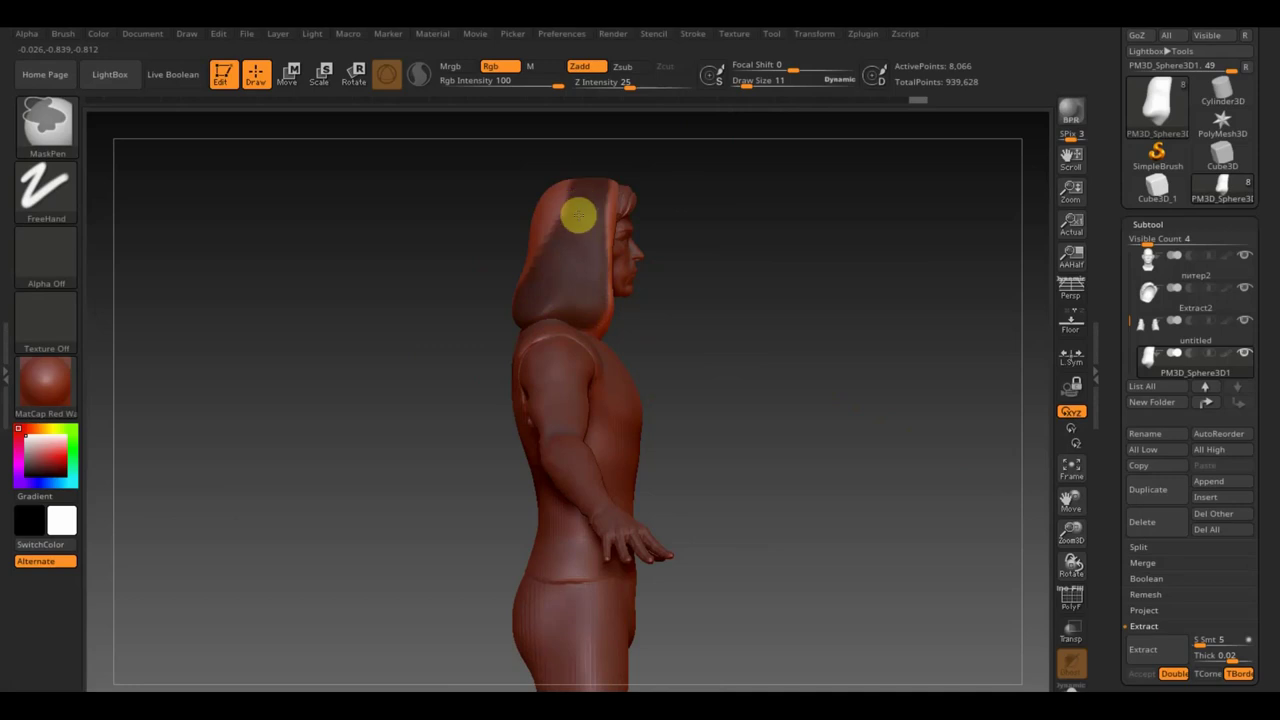
drag(578, 215, 563, 302)
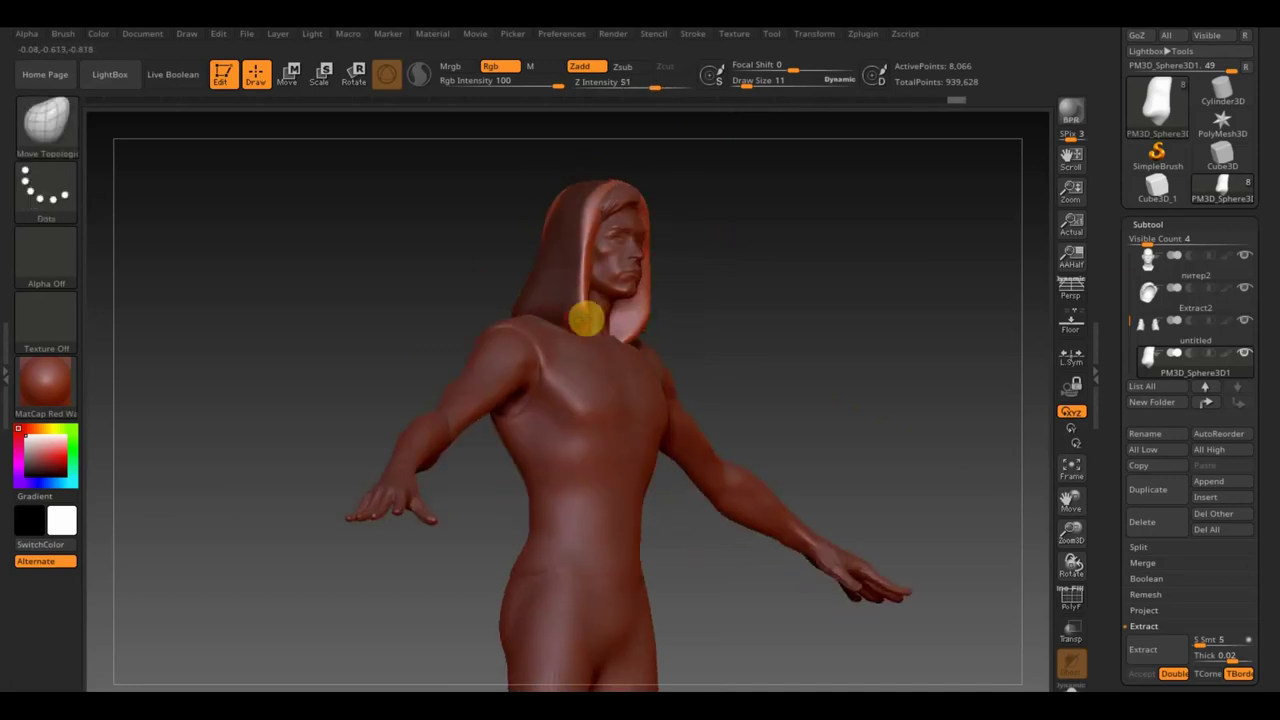
Solo the hood subtool and paint the mask over its top
shift+click(1245, 355)
mouse_move(850, 335)
mouse_down()
mouse_move(714, 349)
mouse_move(570, 338)
mouse_up()
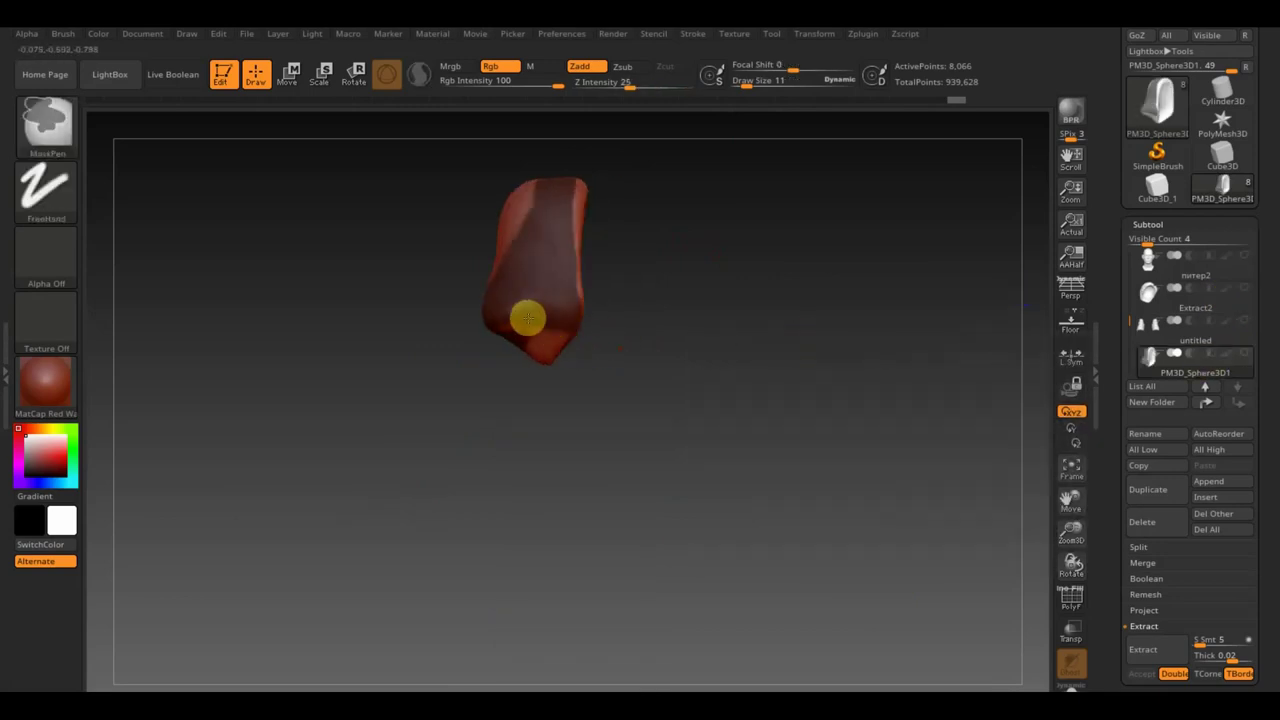
key(b)
key(m)
key(t)
mouse_move(679, 325)
mouse_down()
mouse_move(766, 314)
mouse_move(734, 266)
mouse_move(762, 327)
mouse_up()
key(ctrl)
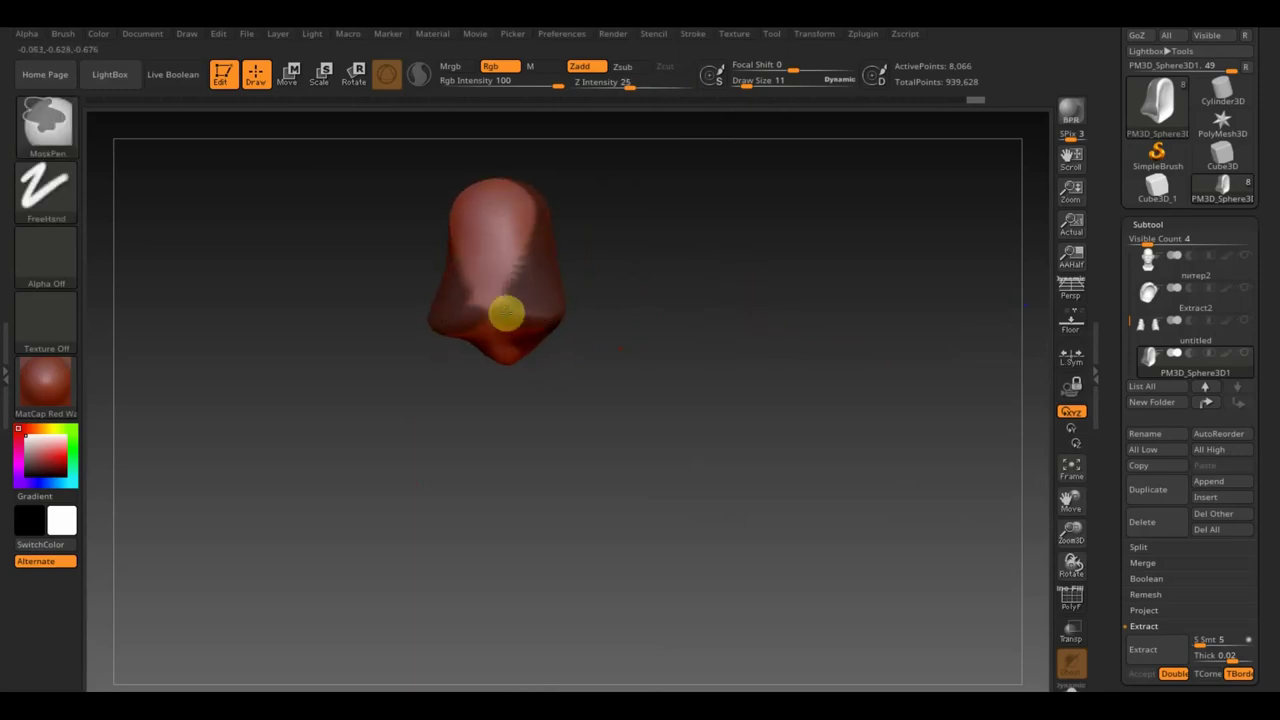
mouse_move(504, 322)
ctrl+mouse_down()
mouse_move(506, 251)
mouse_move(491, 257)
mouse_move(526, 231)
mouse_move(525, 203)
mouse_move(521, 219)
mouse_move(697, 294)
mouse_move(757, 274)
mouse_move(757, 307)
ctrl+mouse_up()
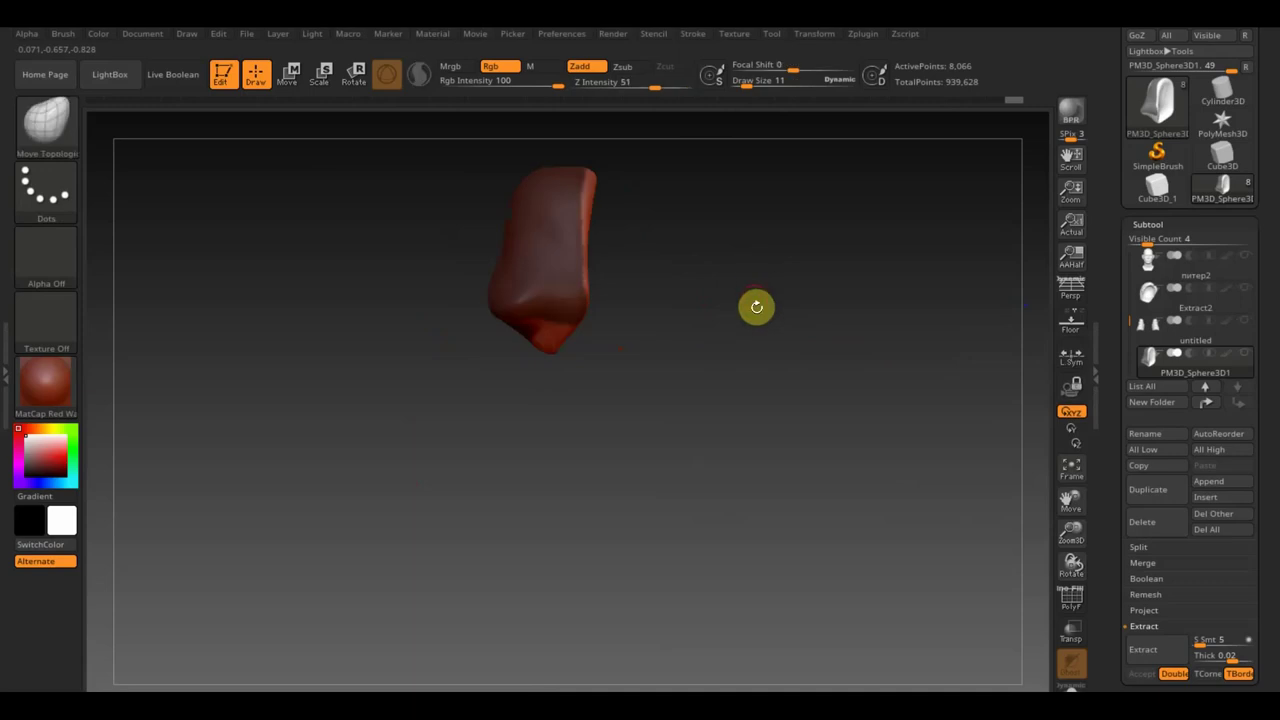
Extract a 0.00312-thick shell from the masked hood and accept it as Extract9
click(1151, 661)
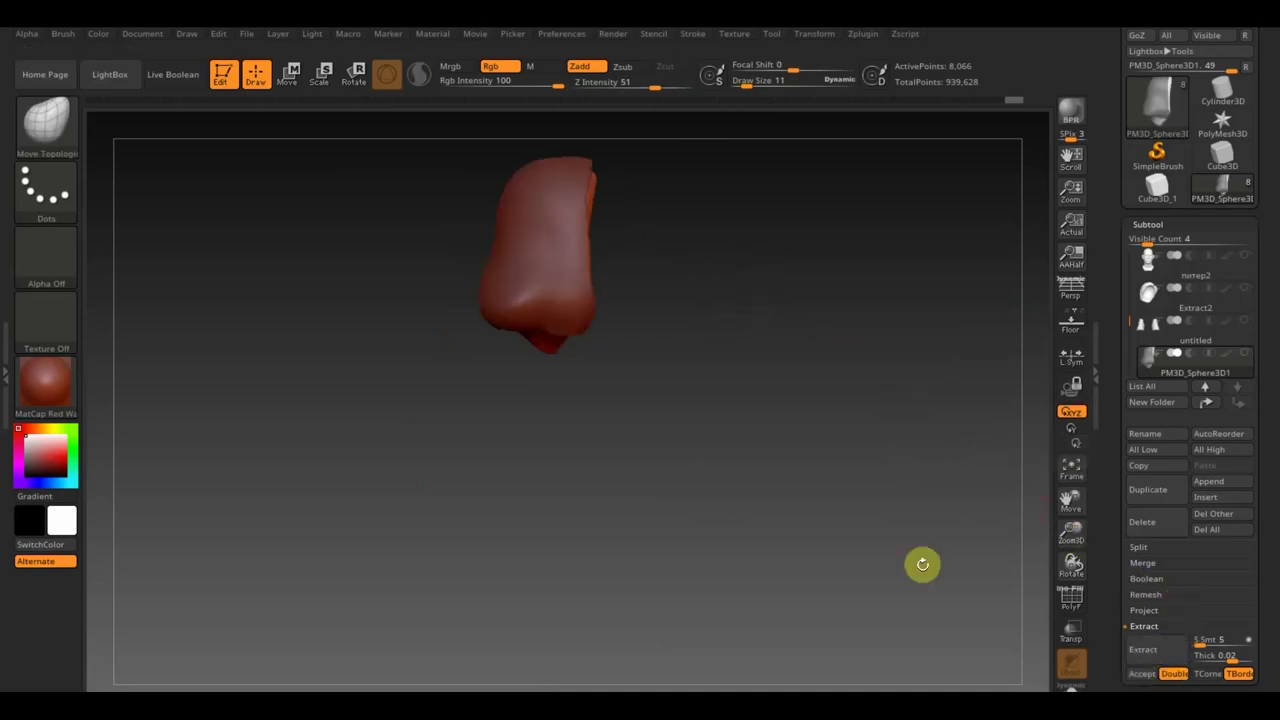
drag(920, 563, 823, 557)
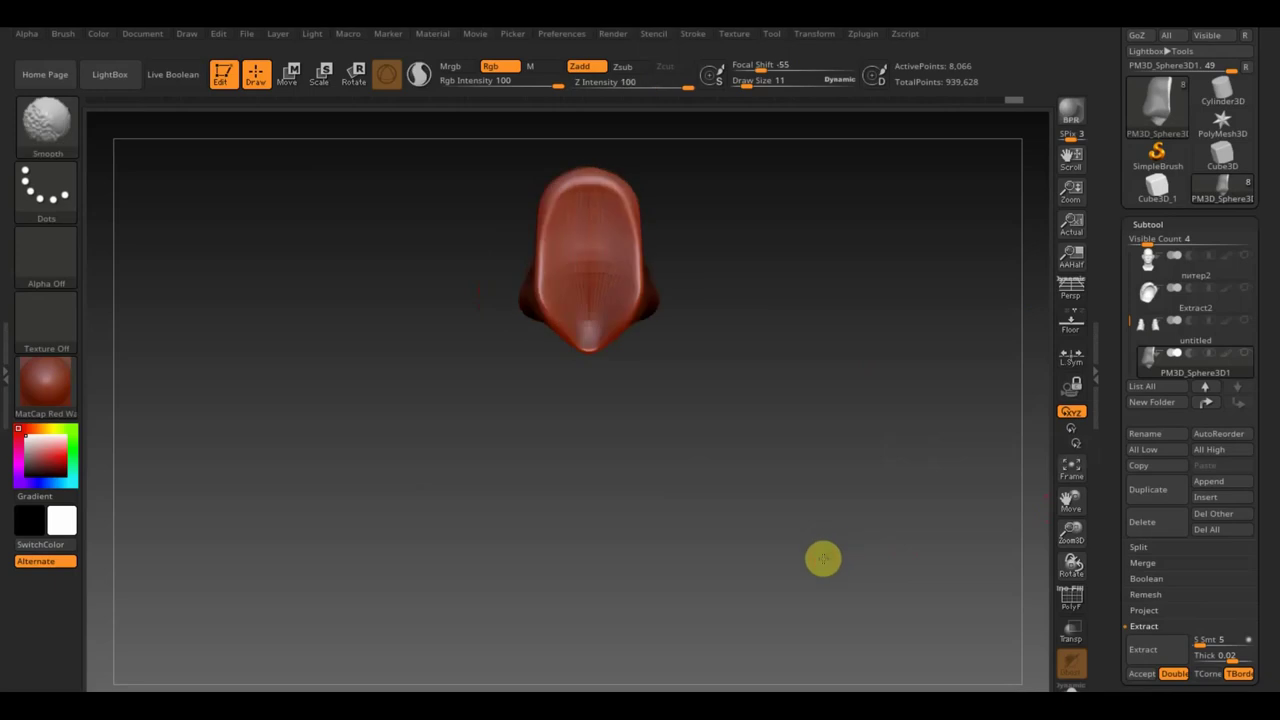
click(1143, 651)
click(1220, 657)
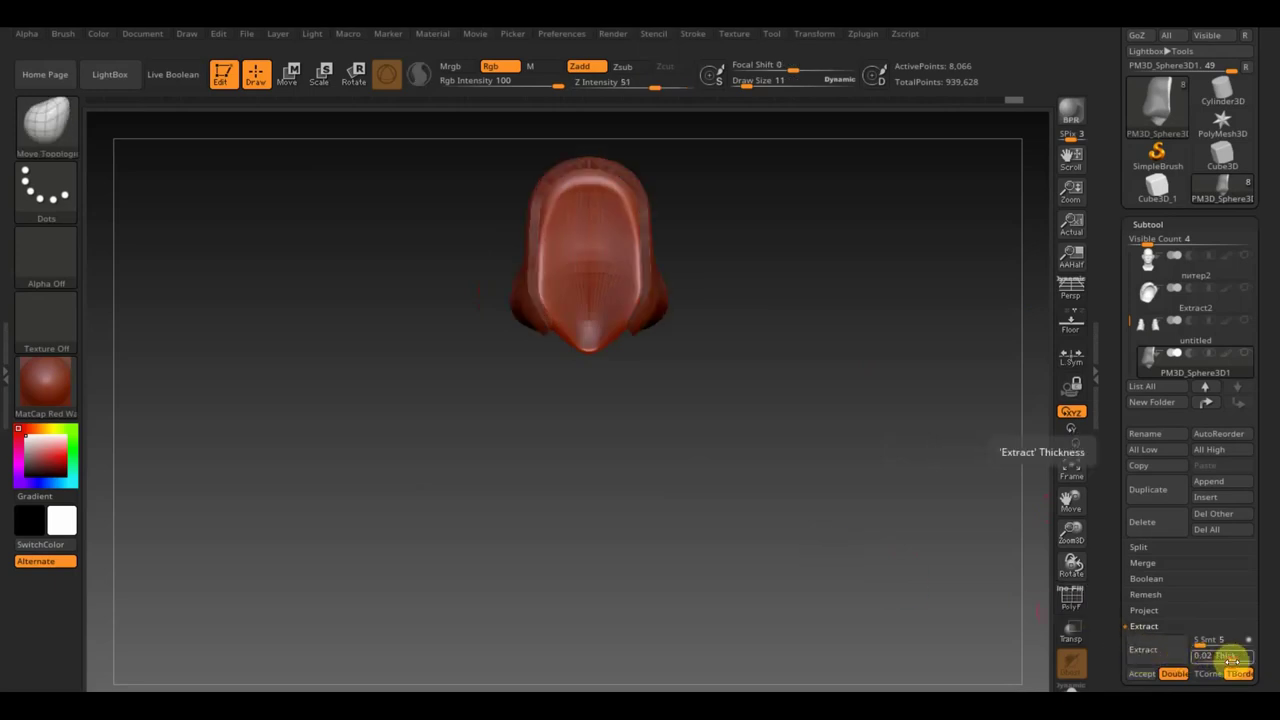
text(0.003)
key(Return)
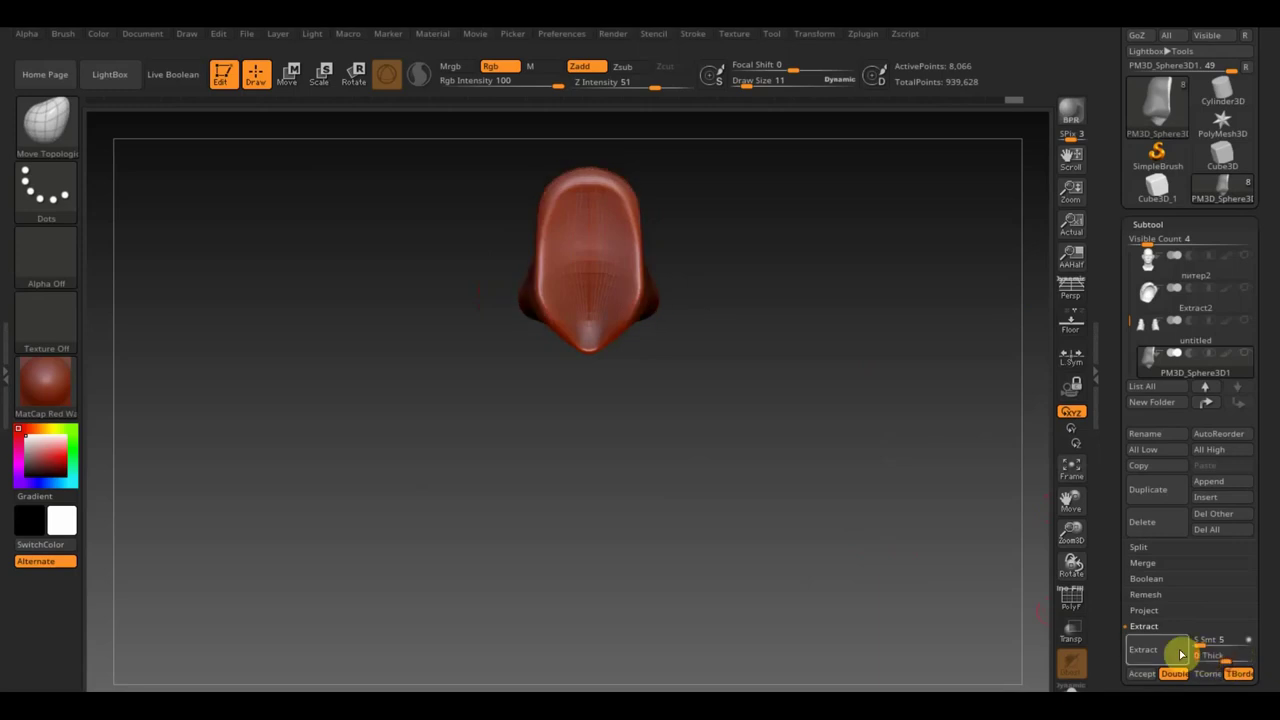
click(1224, 657)
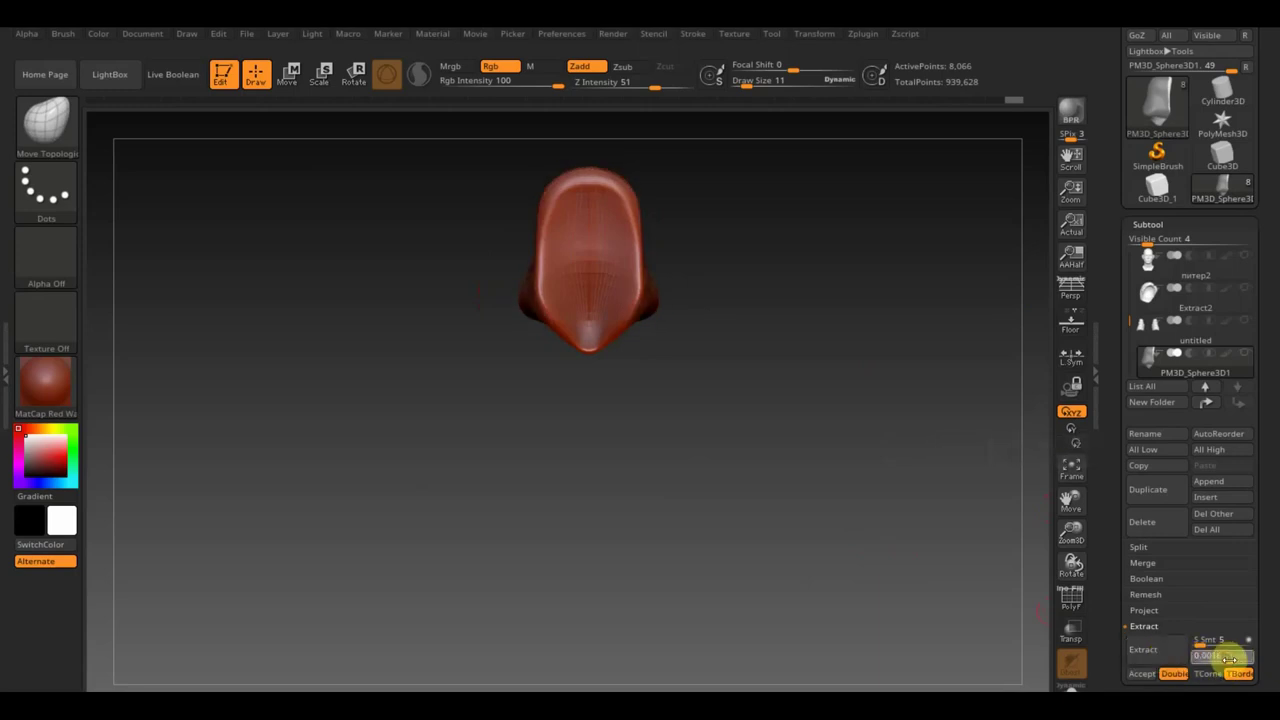
key(Return)
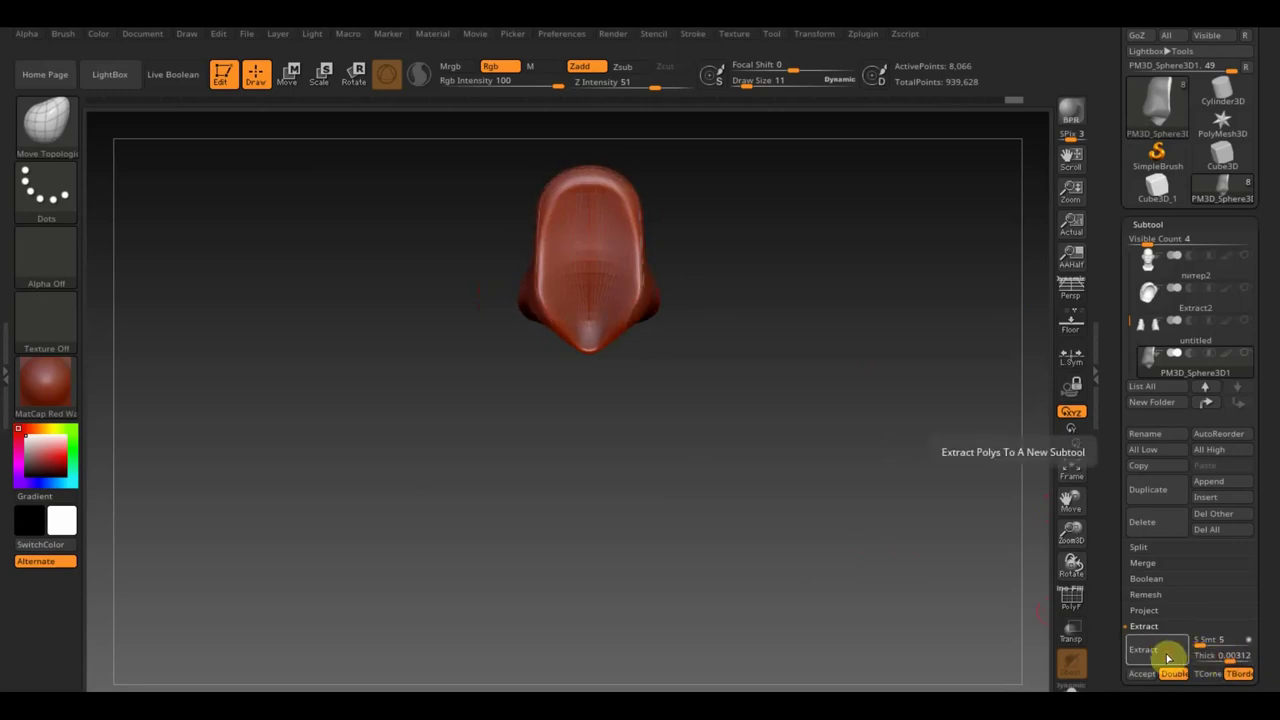
mouse_move(903, 591)
mouse_down()
mouse_move(846, 603)
mouse_move(877, 614)
mouse_up()
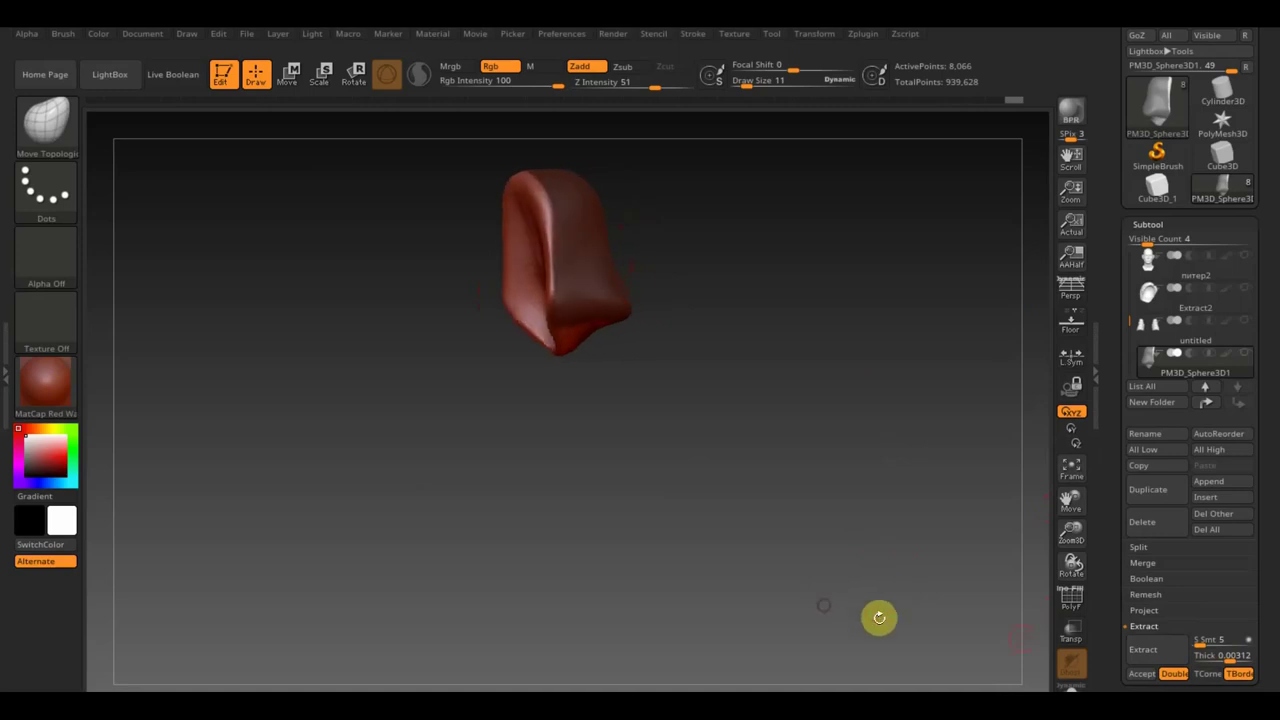
click(1155, 651)
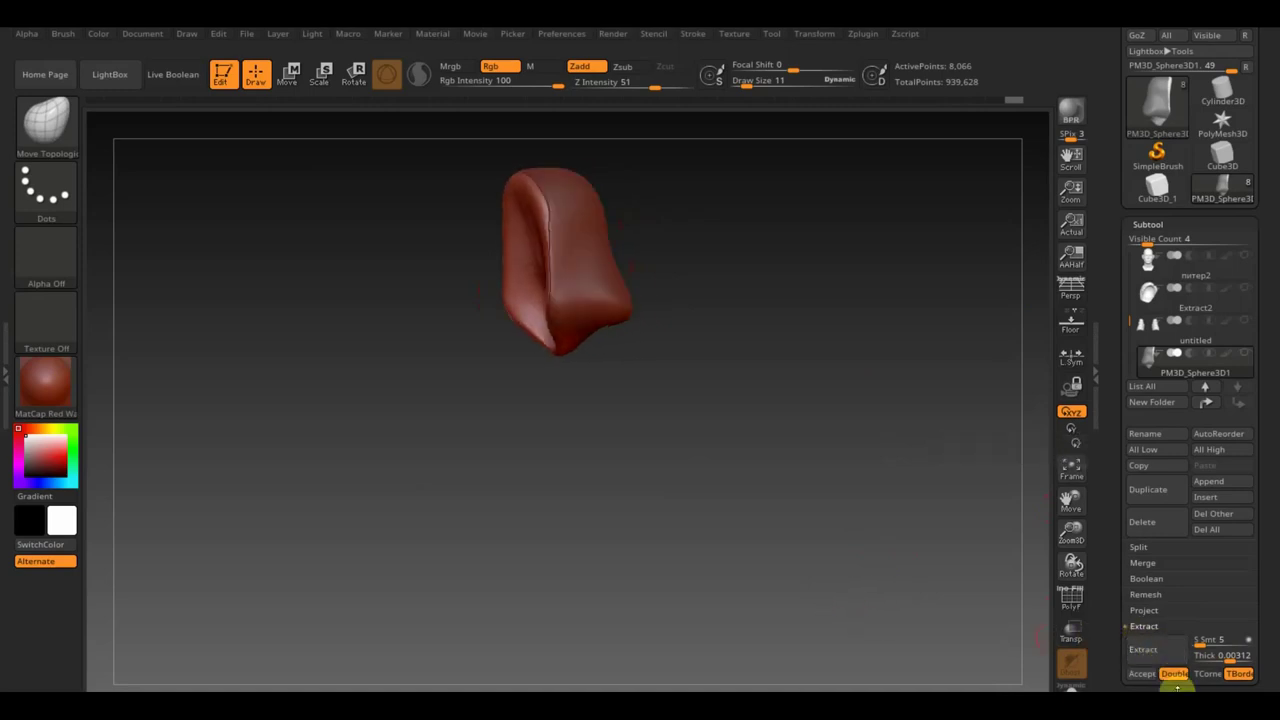
click(1143, 675)
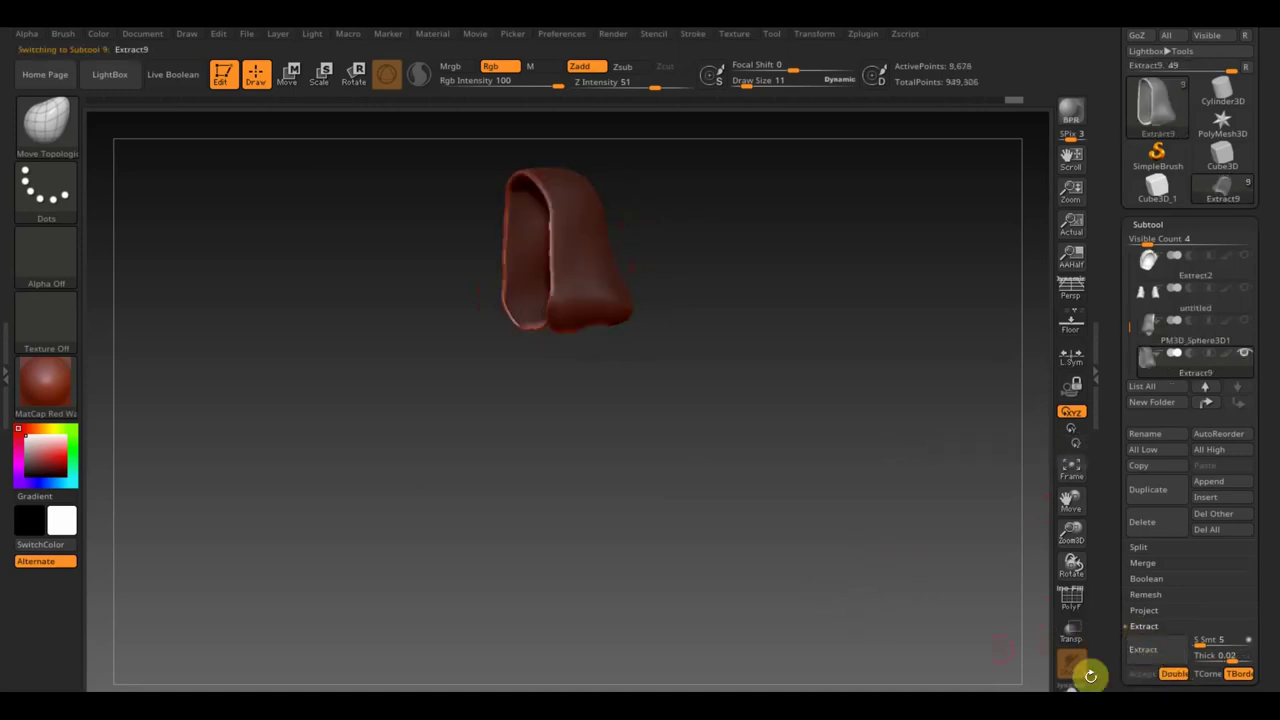
Delete the original PM3D_Sphere3D1 sphere subtool
click(1152, 330)
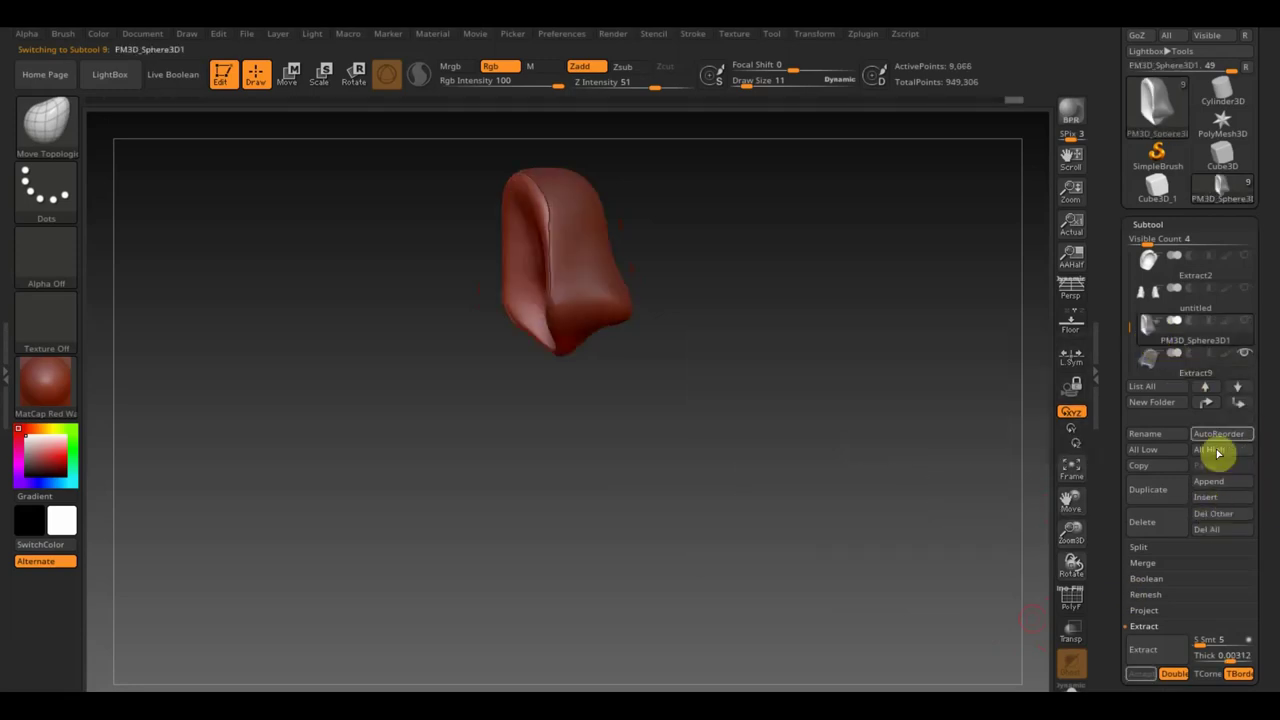
click(1160, 526)
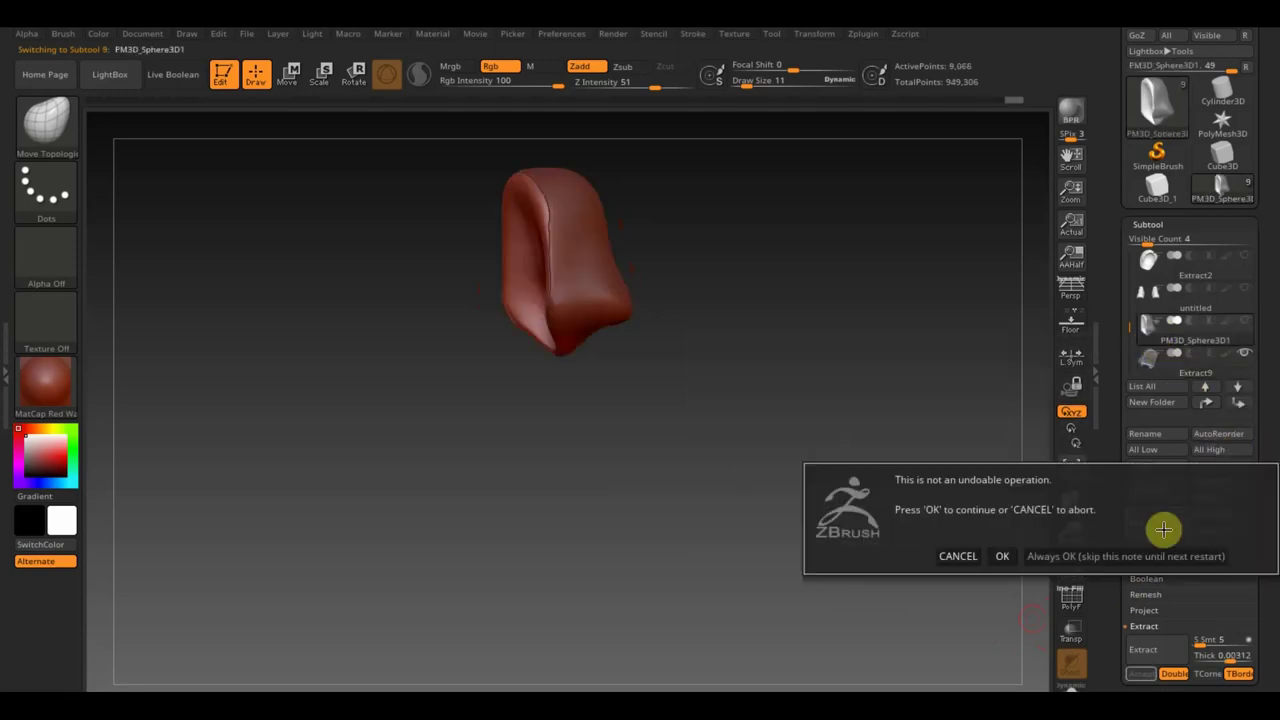
click(1002, 556)
drag(889, 540, 893, 533)
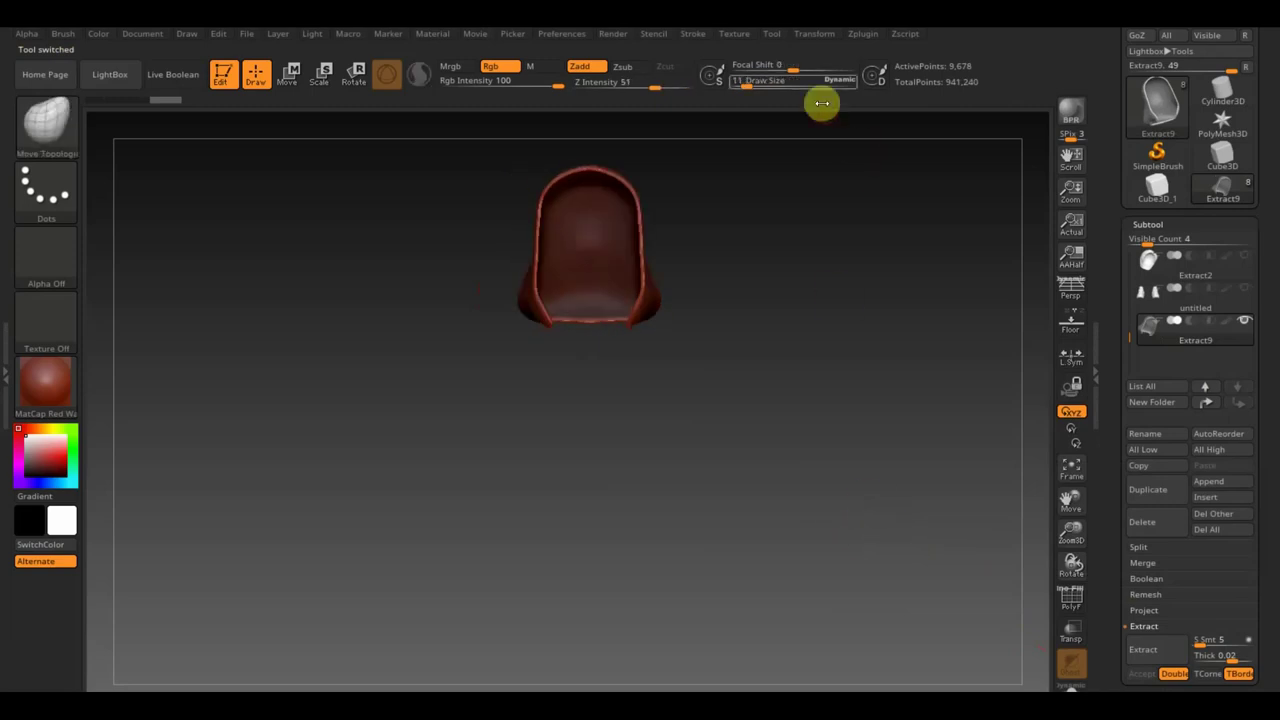
Set brush size to 48 and smooth the hood's inside, undoing a trial low-resolution DynaMesh
drag(749, 82, 758, 84)
key(shift)
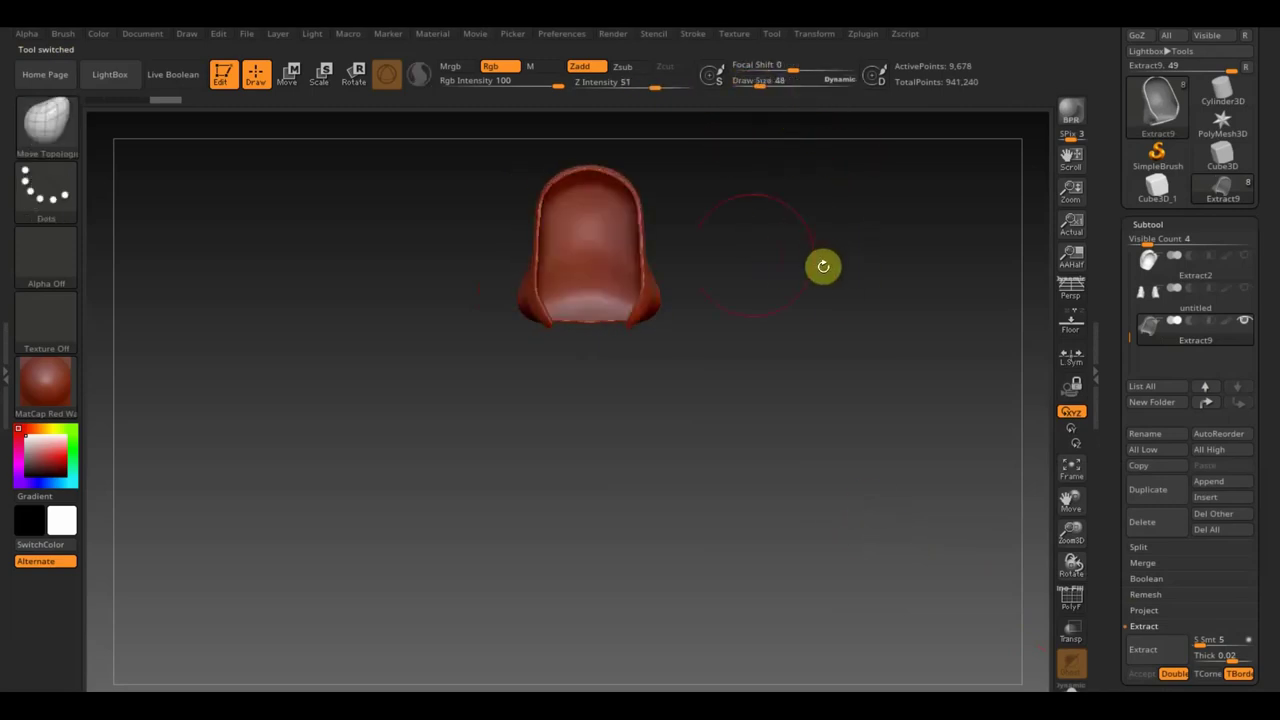
shift+drag(632, 237, 586, 214)
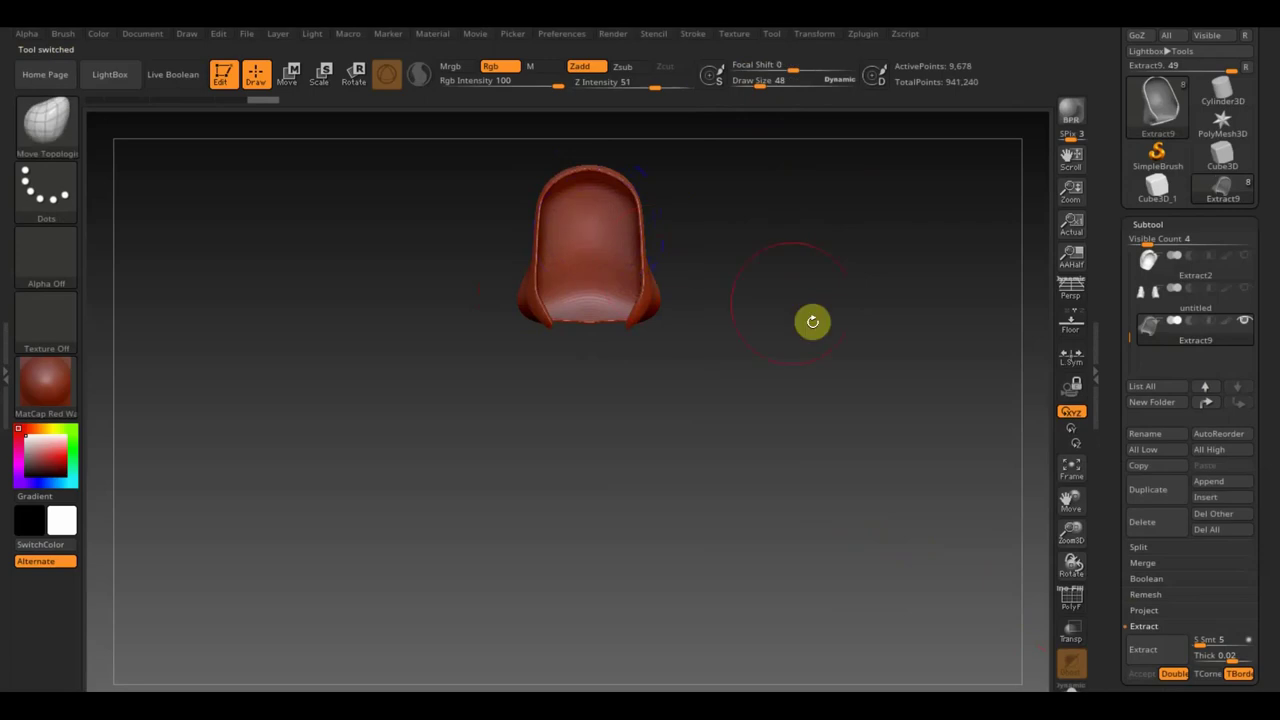
mouse_move(859, 411)
mouse_down()
mouse_move(783, 479)
mouse_move(743, 489)
mouse_move(654, 429)
mouse_move(686, 417)
mouse_move(771, 431)
mouse_move(779, 445)
mouse_up()
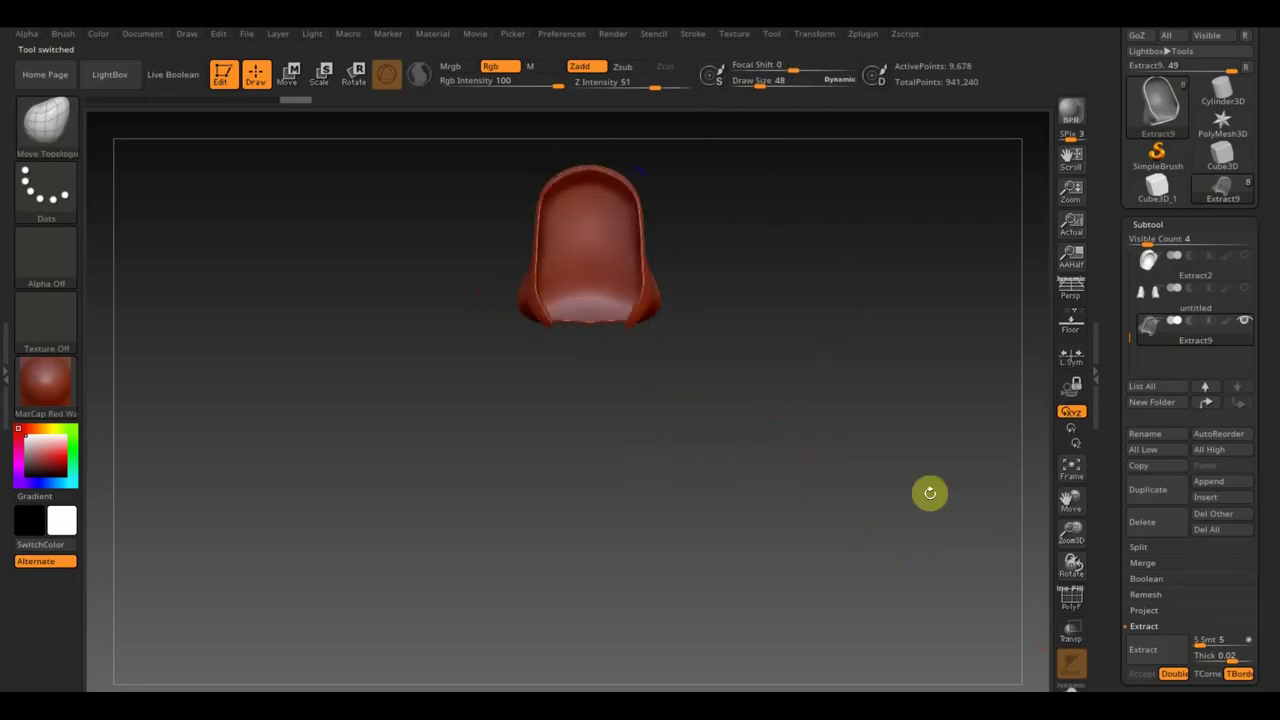
drag(1274, 688, 1262, 552)
click(1165, 441)
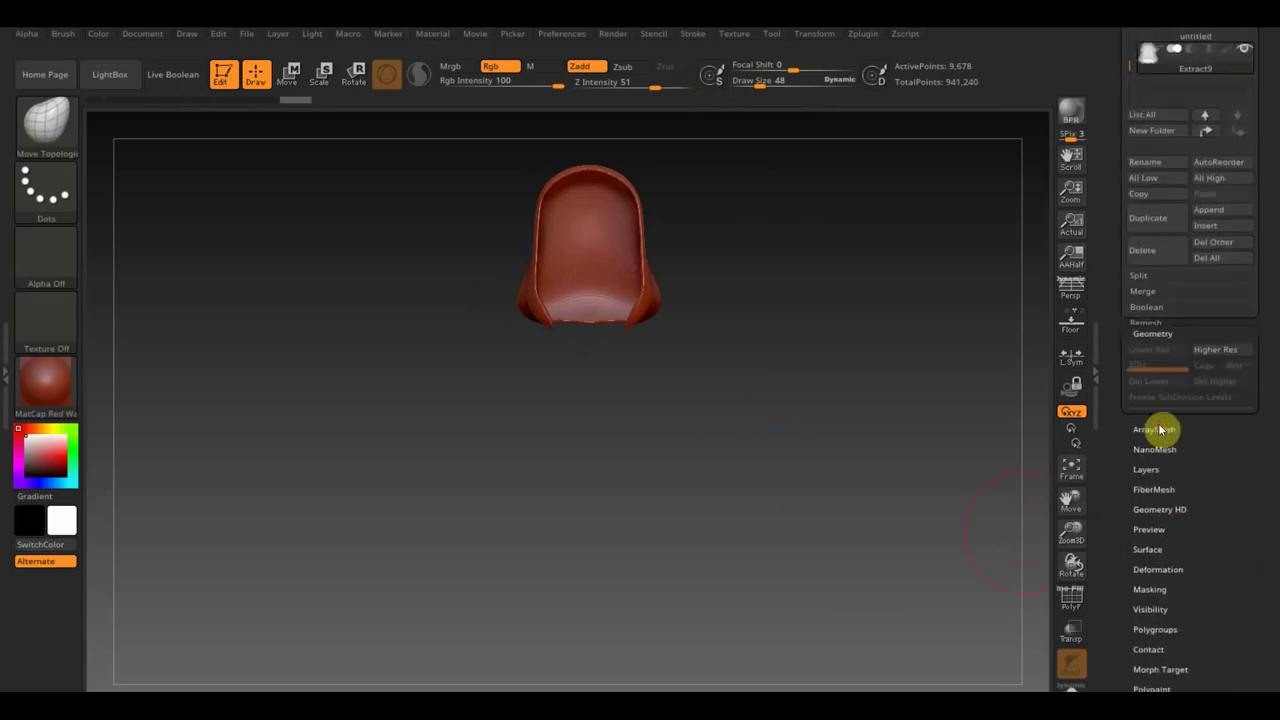
click(1157, 234)
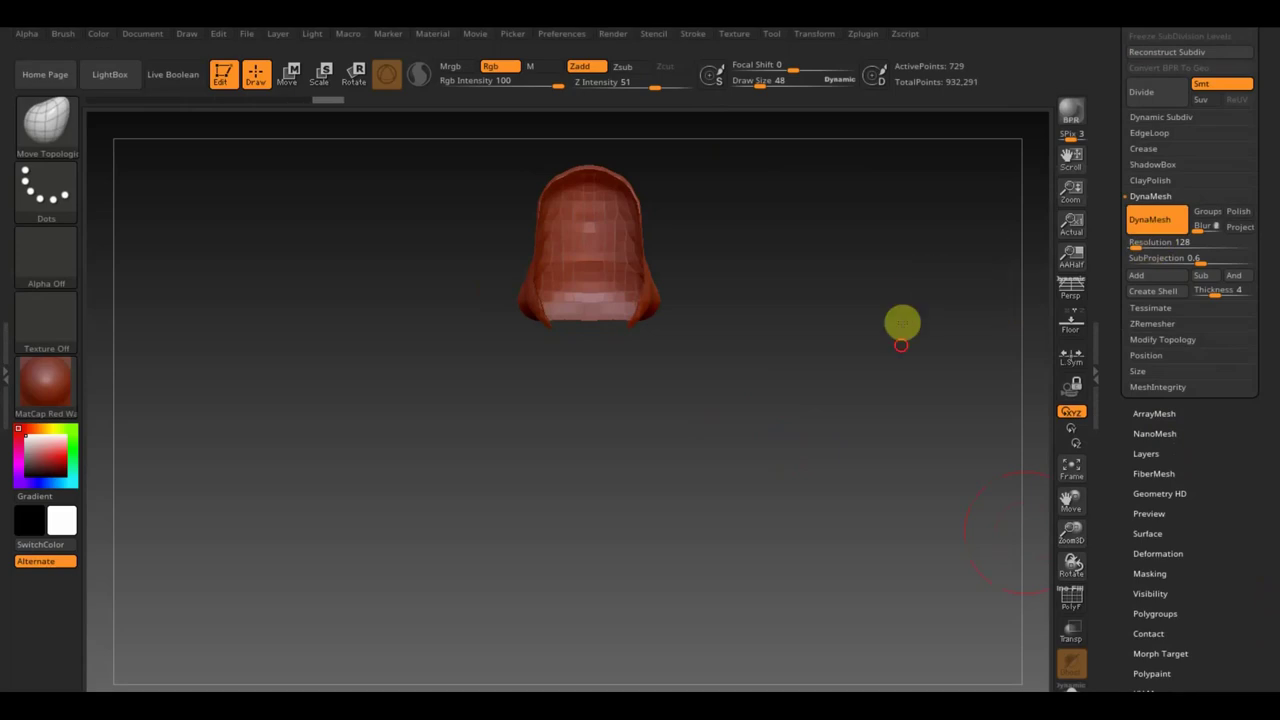
mouse_move(903, 323)
mouse_down()
mouse_move(974, 357)
mouse_move(1026, 357)
mouse_up()
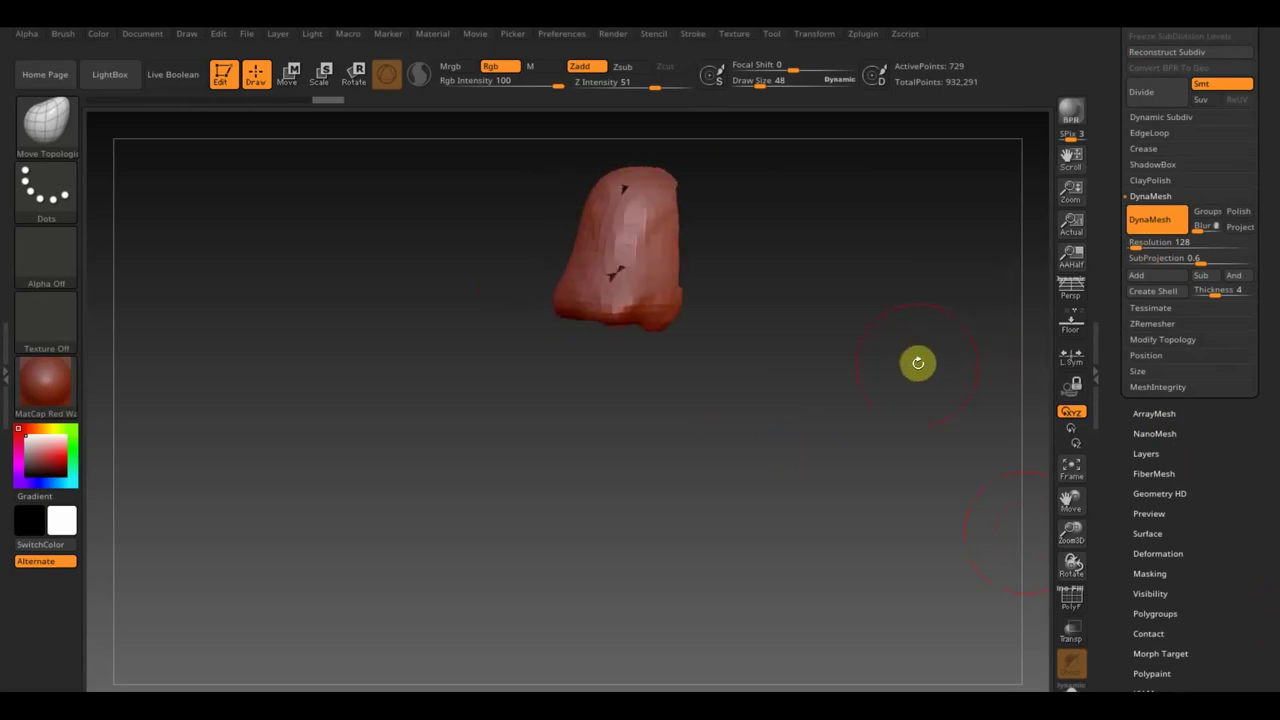
key(ctrl+d)
key(ctrl+d)
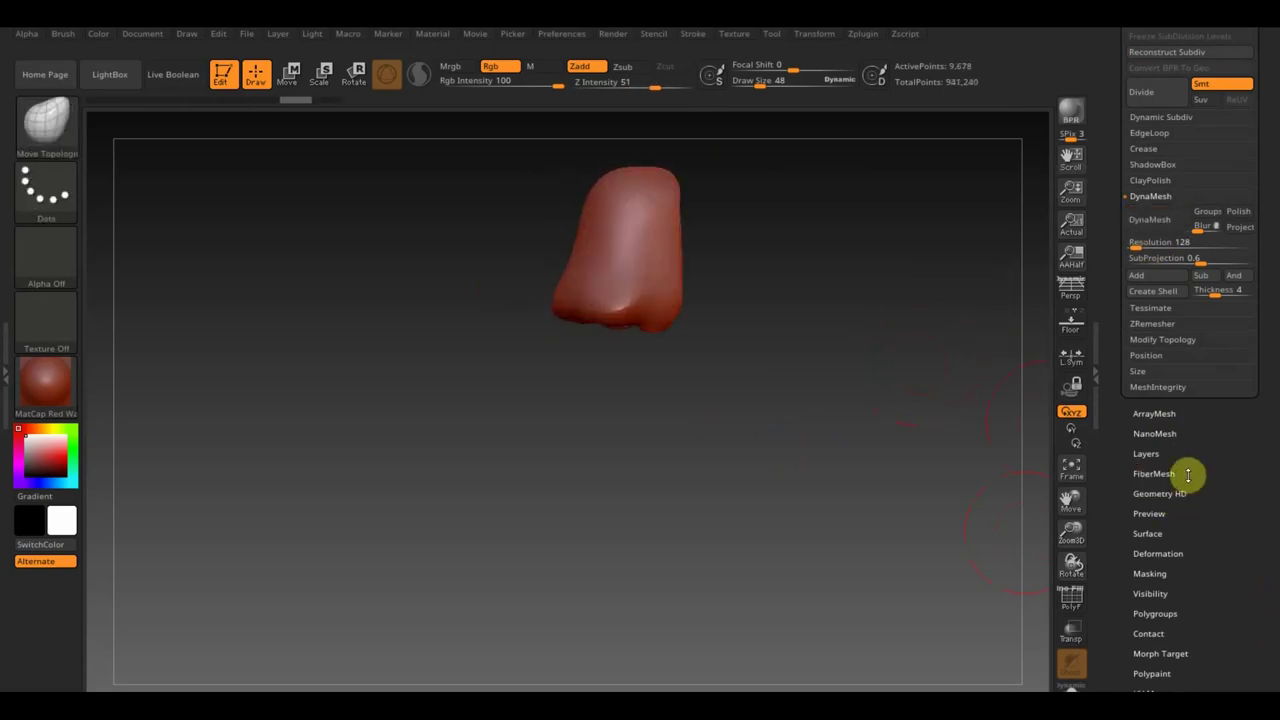
DynaMesh the hood at resolution 424 and smooth its inner left rim
drag(1206, 594, 1206, 547)
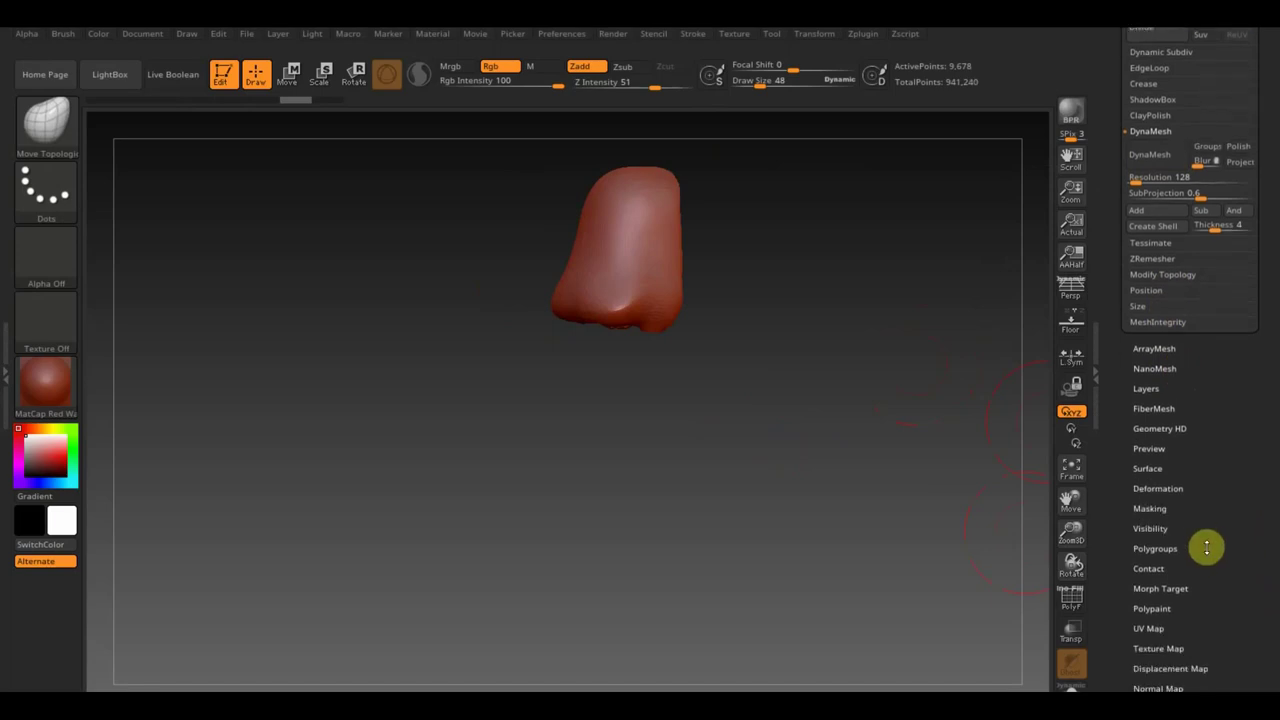
click(1166, 490)
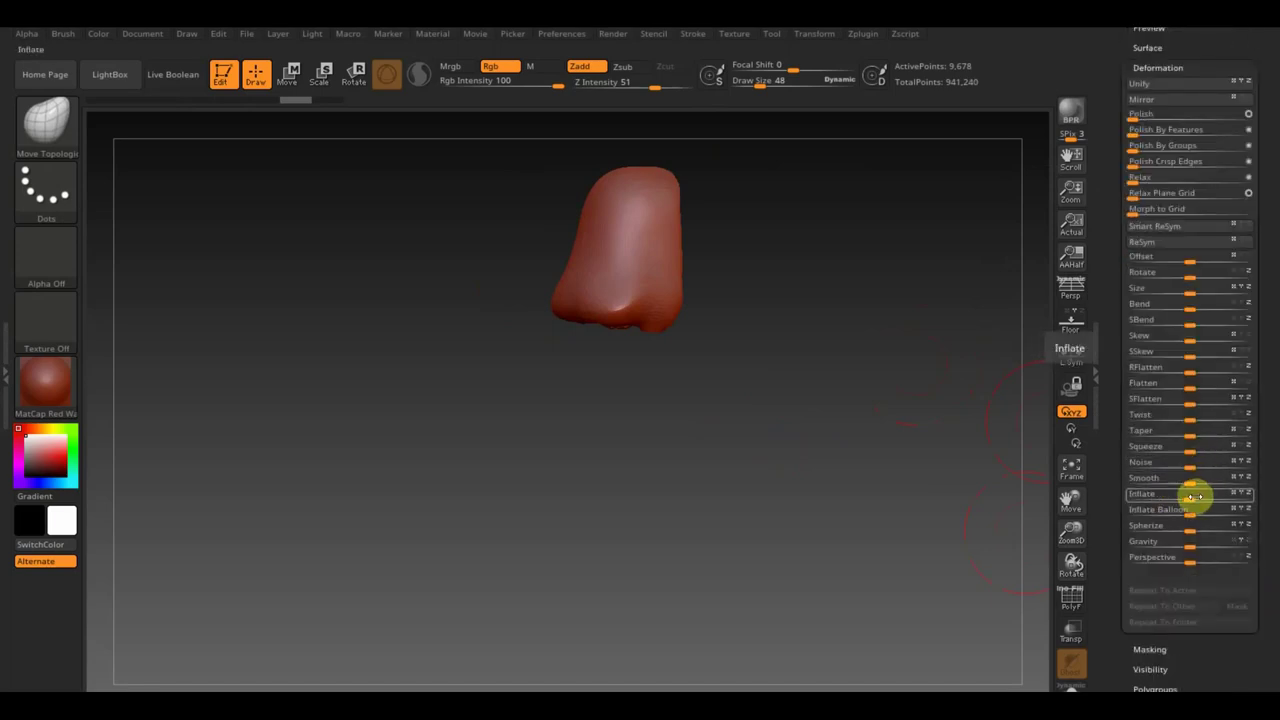
drag(850, 486, 933, 470)
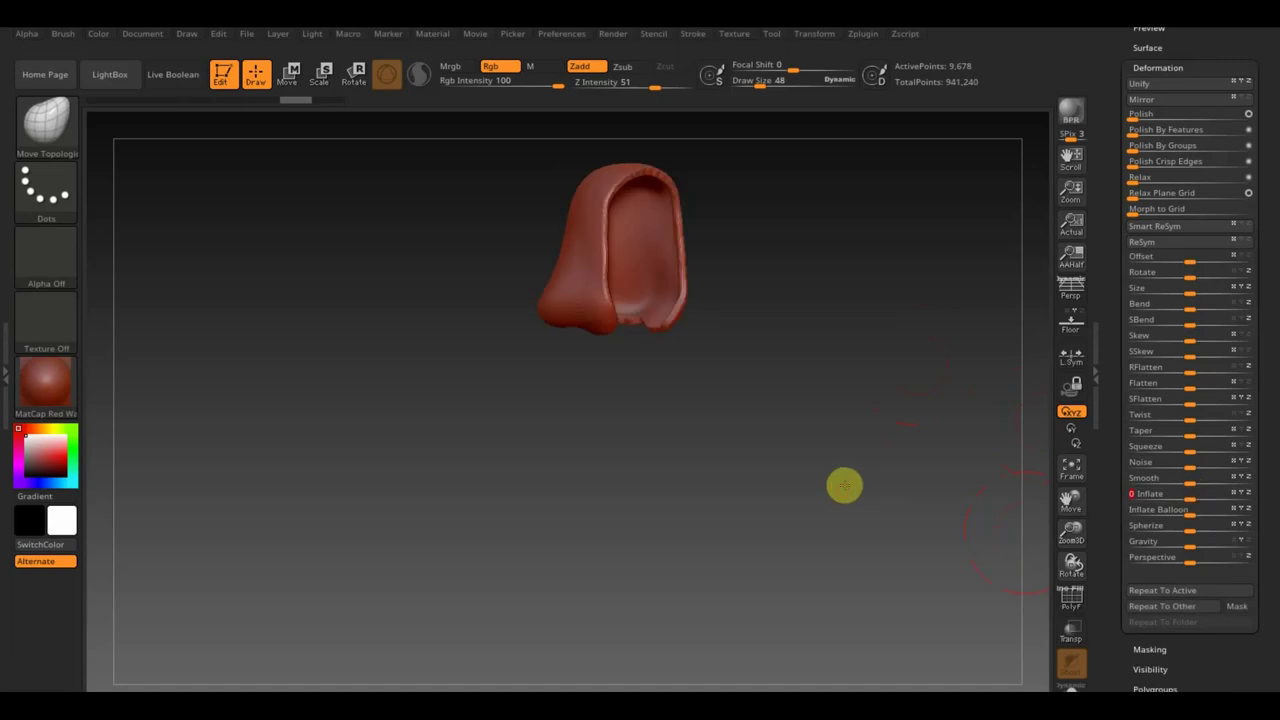
drag(1257, 177, 1266, 326)
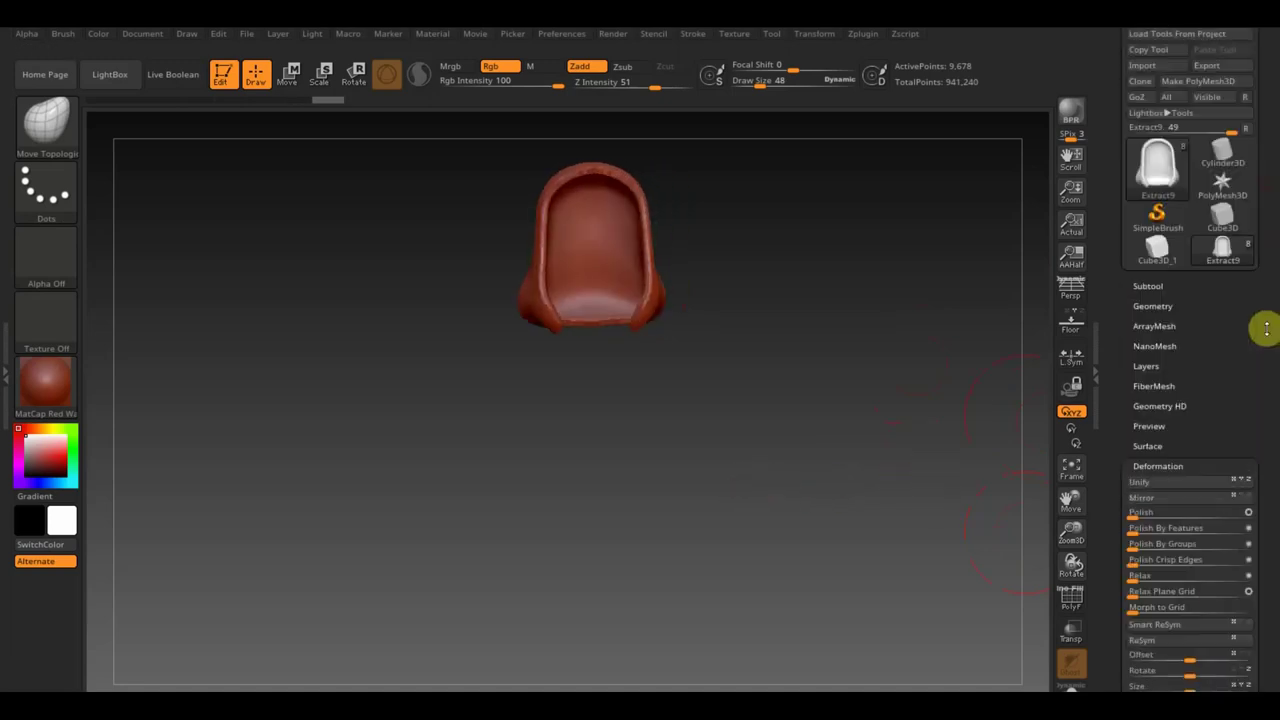
click(1165, 312)
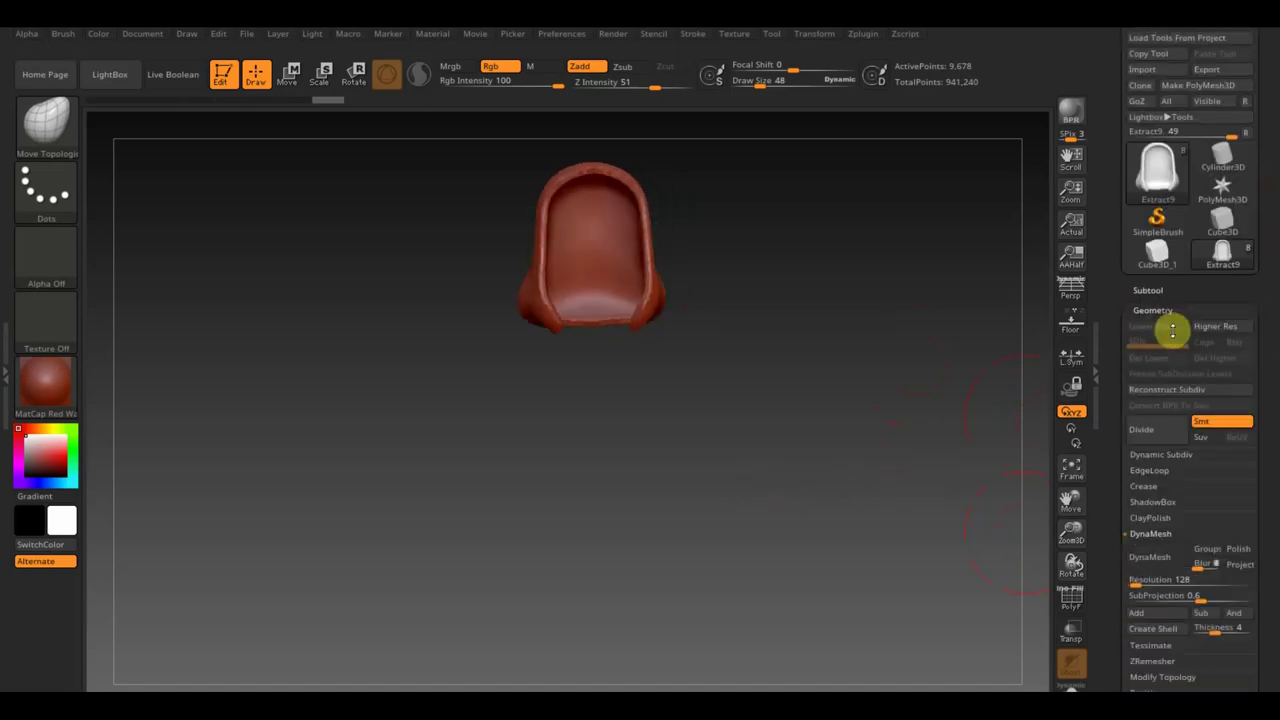
click(1141, 583)
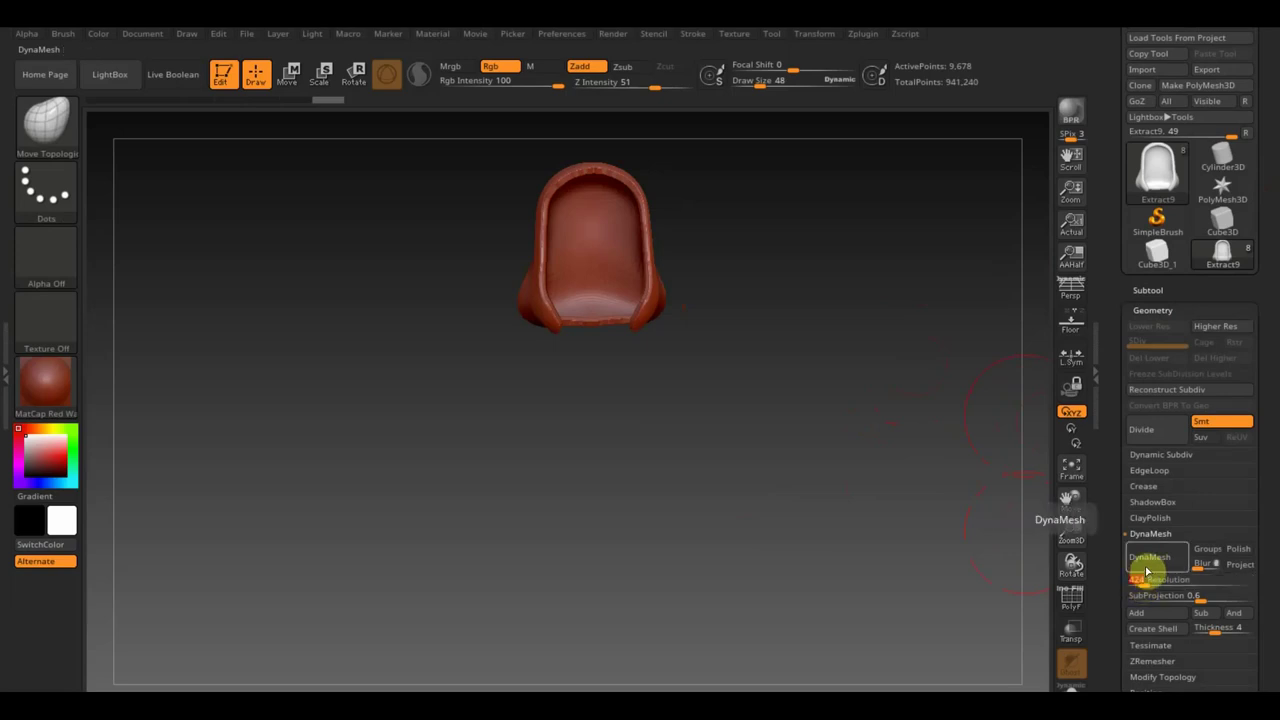
click(1150, 556)
drag(937, 522, 800, 457)
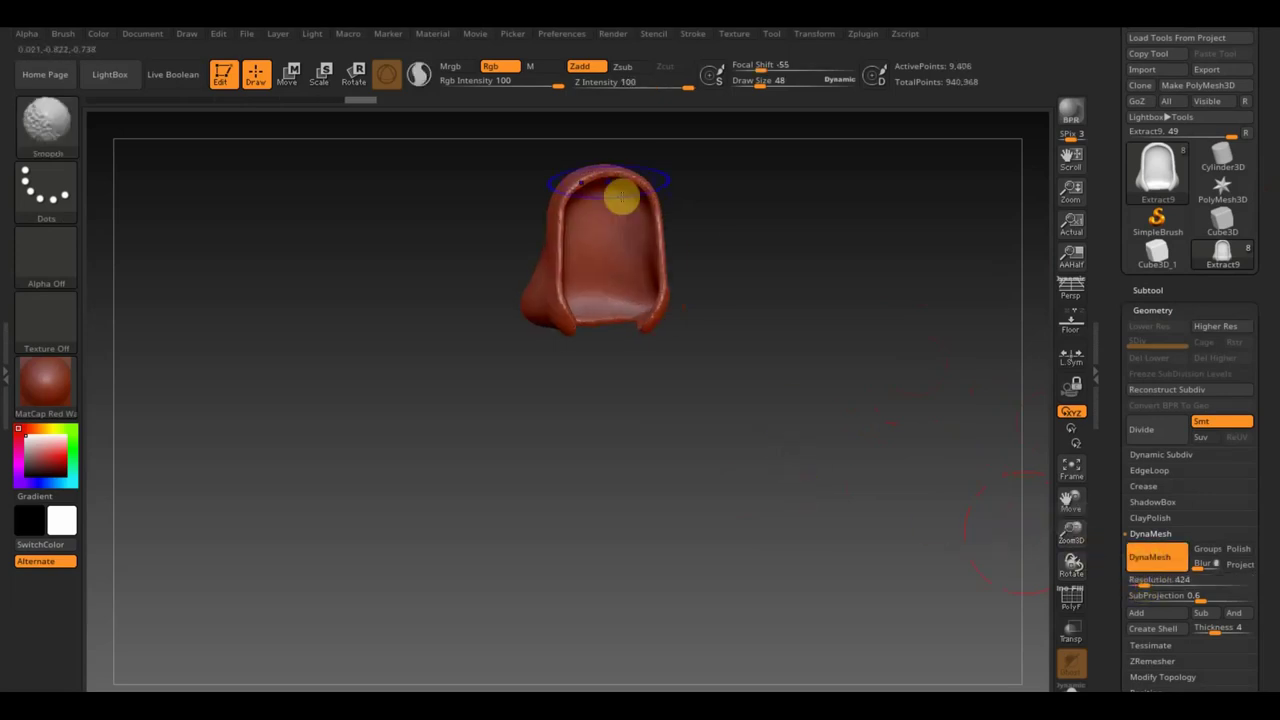
mouse_move(563, 218)
shift+mouse_down()
mouse_move(562, 268)
mouse_move(626, 180)
mouse_move(826, 311)
shift+mouse_up()
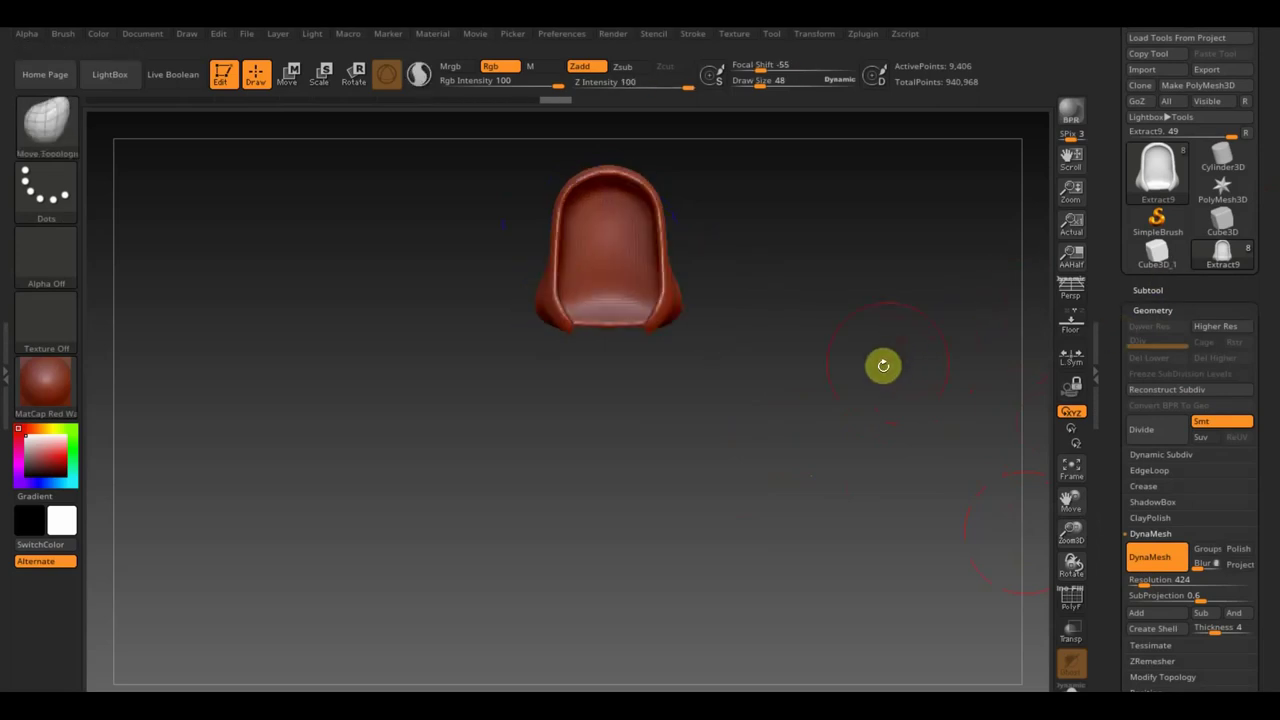
click(1169, 293)
mouse_move(1190, 360)
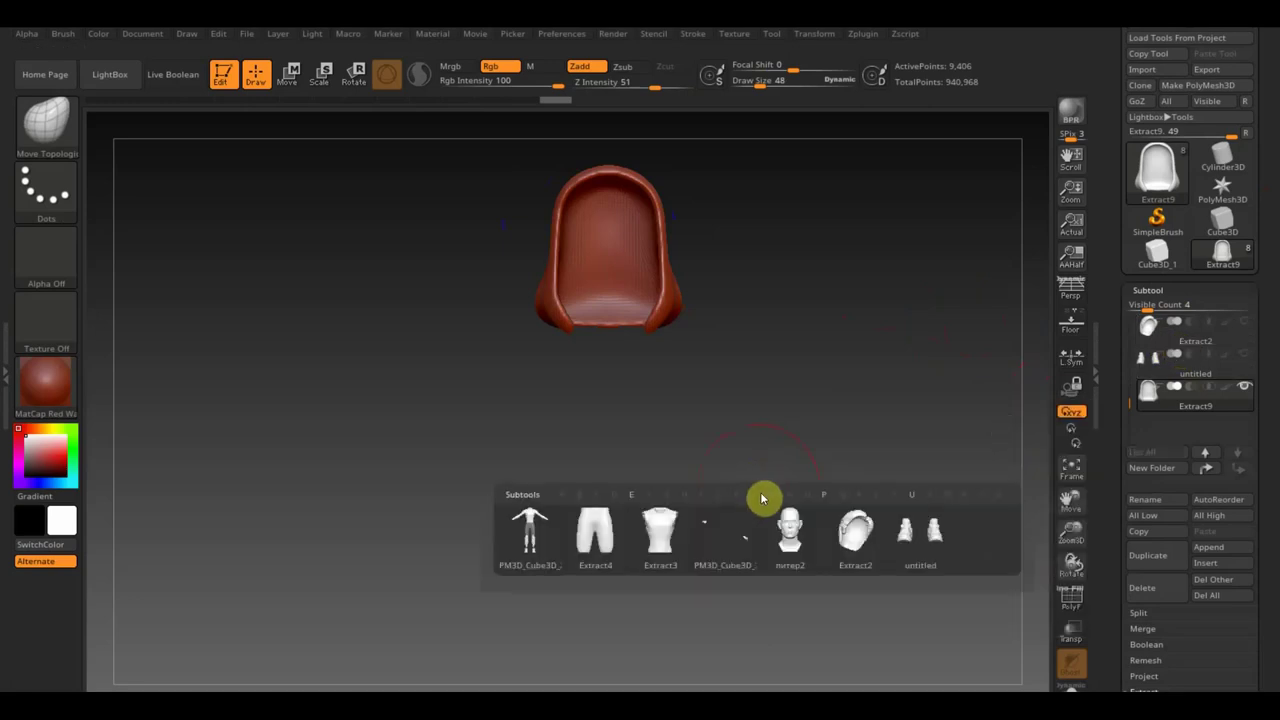
key(n)
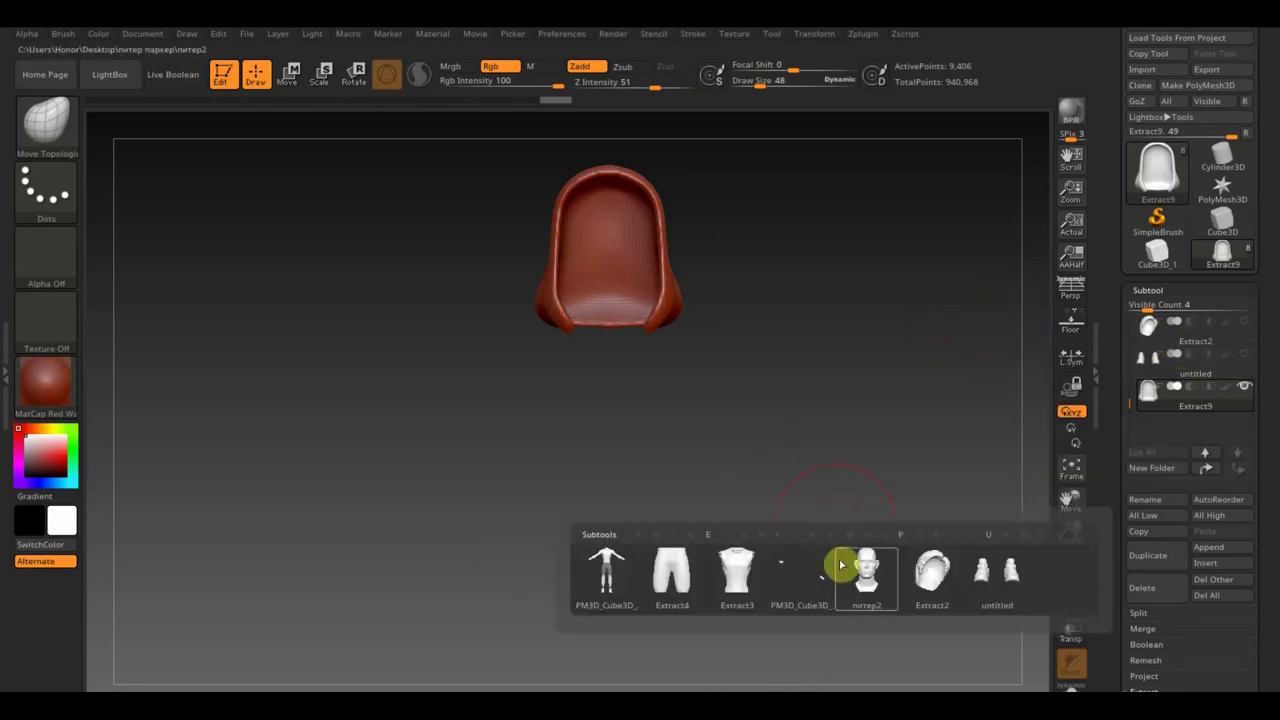
Select Extract3, set brush size to 42, and orbit around the hooded vest
click(731, 586)
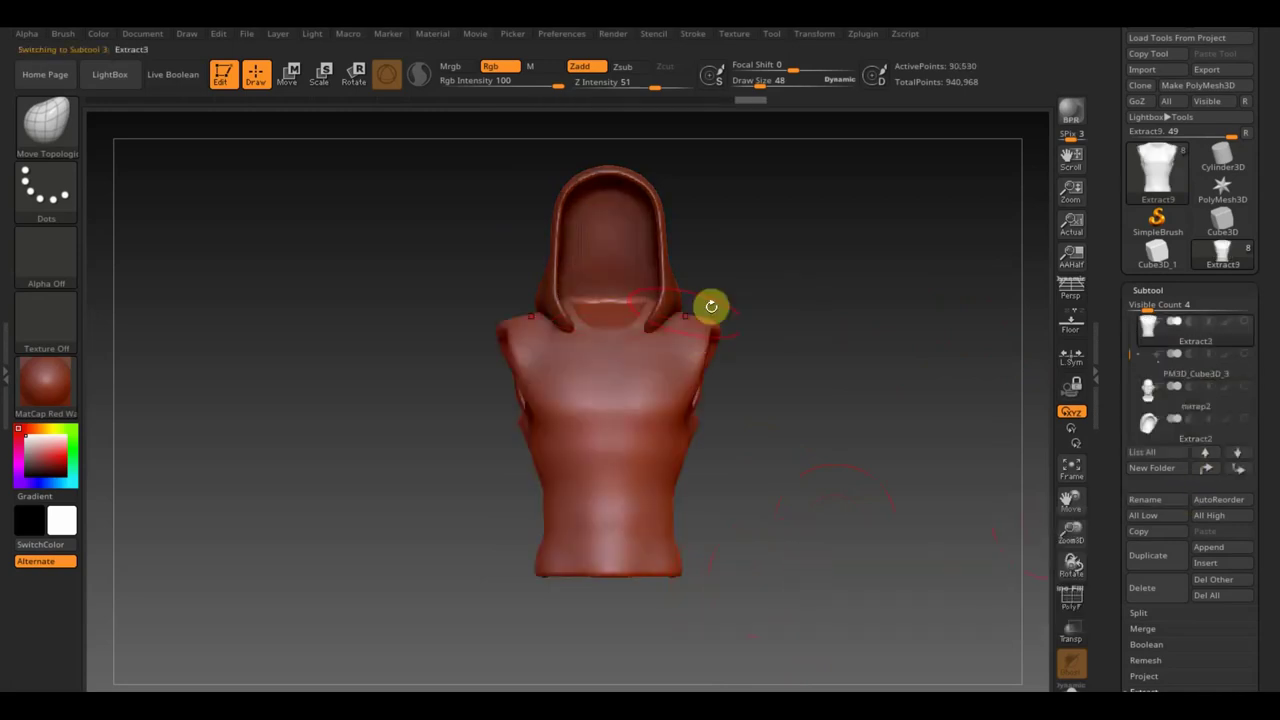
drag(709, 303, 809, 342)
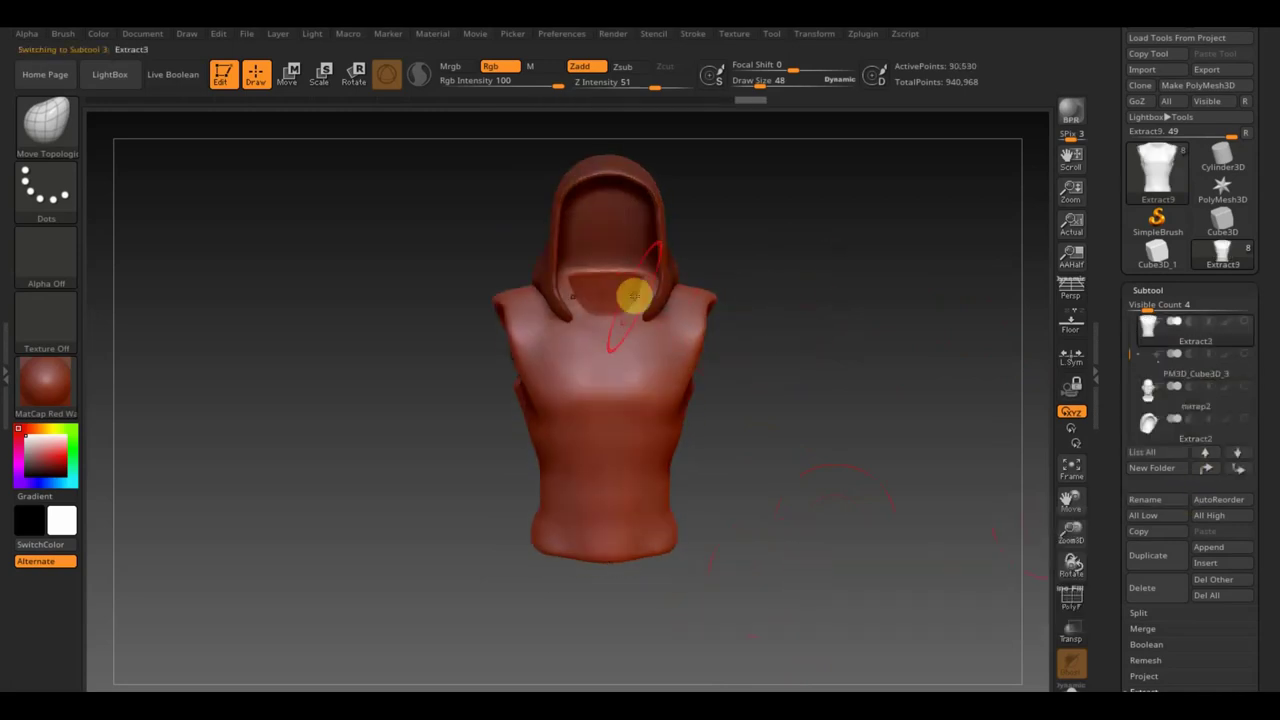
drag(766, 84, 759, 84)
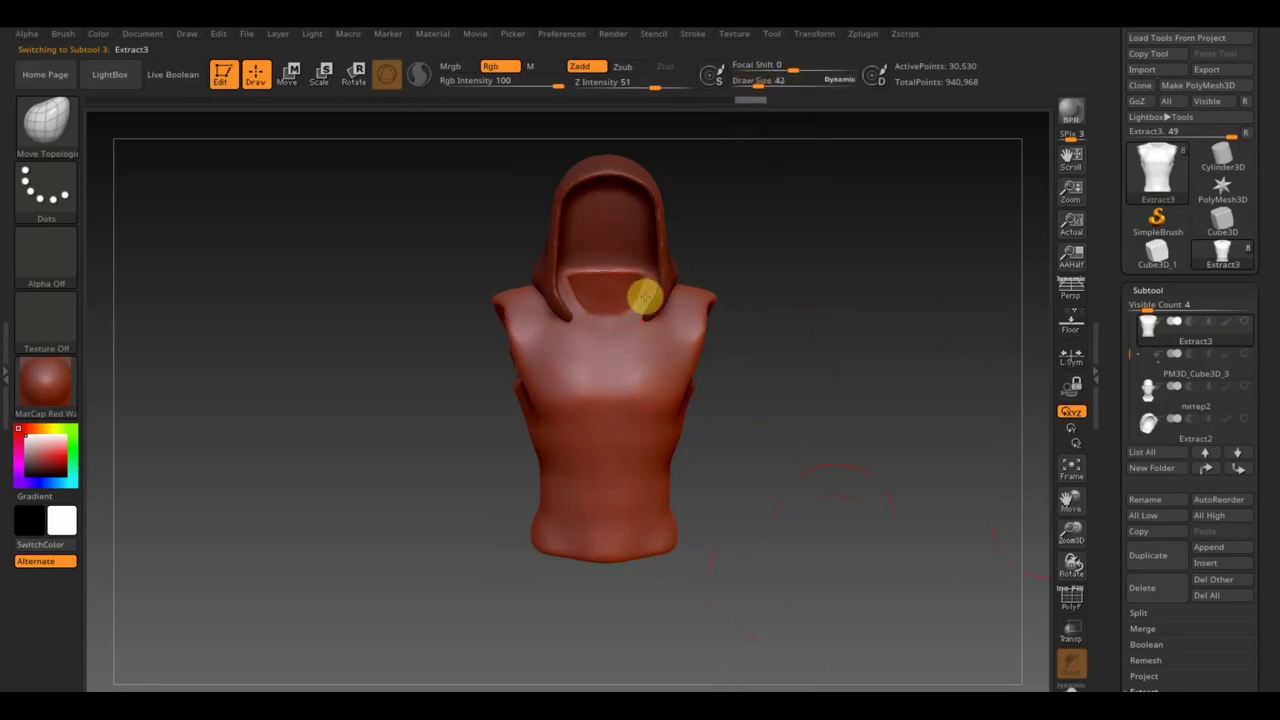
mouse_move(780, 280)
mouse_down()
mouse_move(791, 251)
mouse_move(787, 274)
mouse_up()
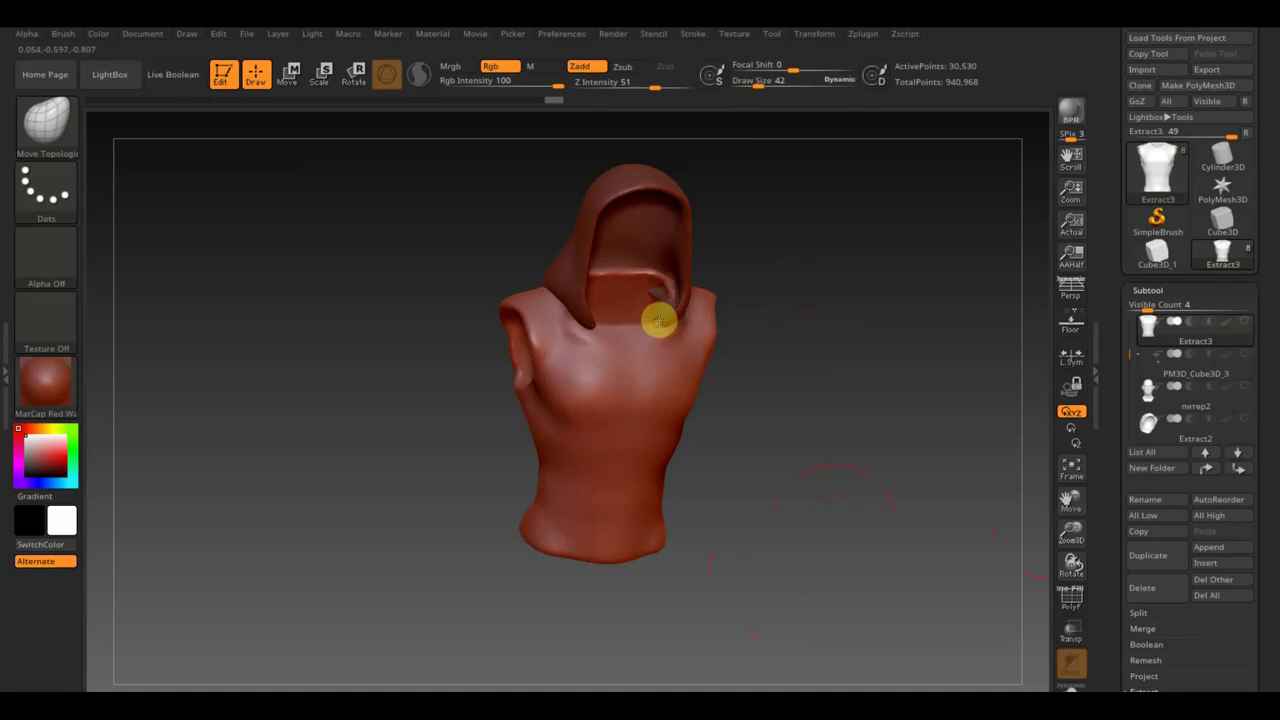
drag(722, 299, 760, 257)
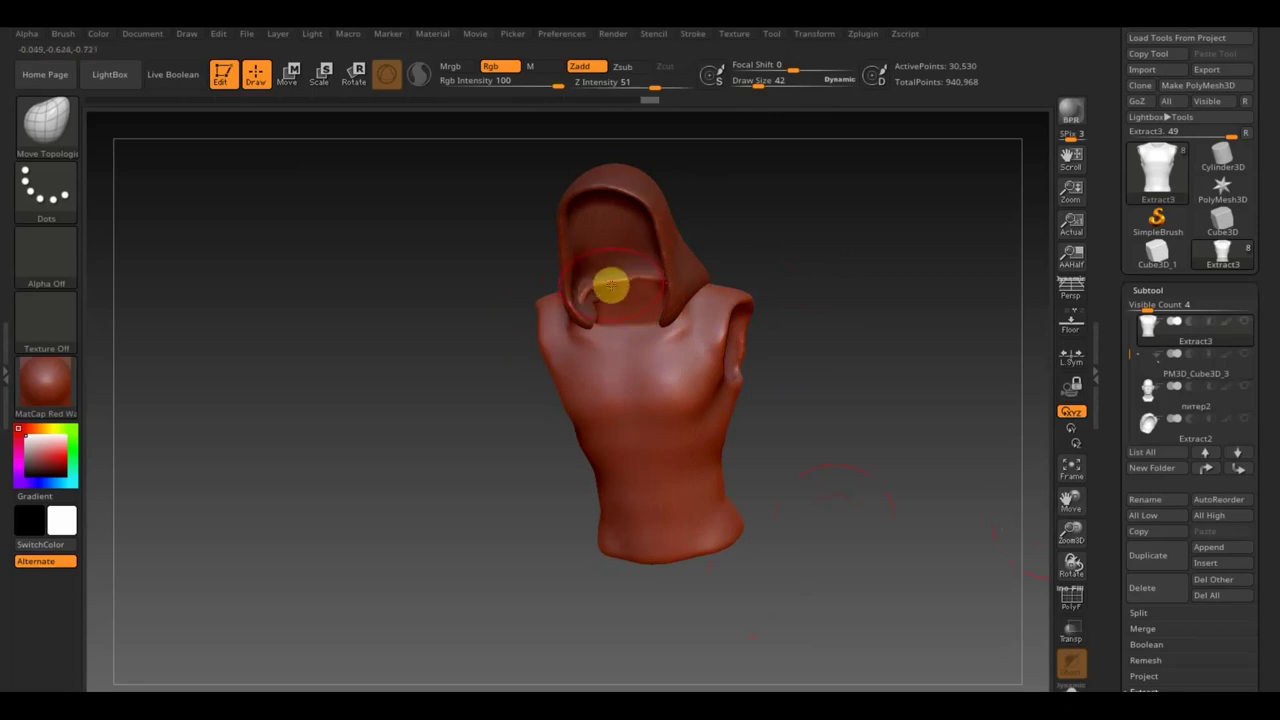
drag(651, 283, 817, 297)
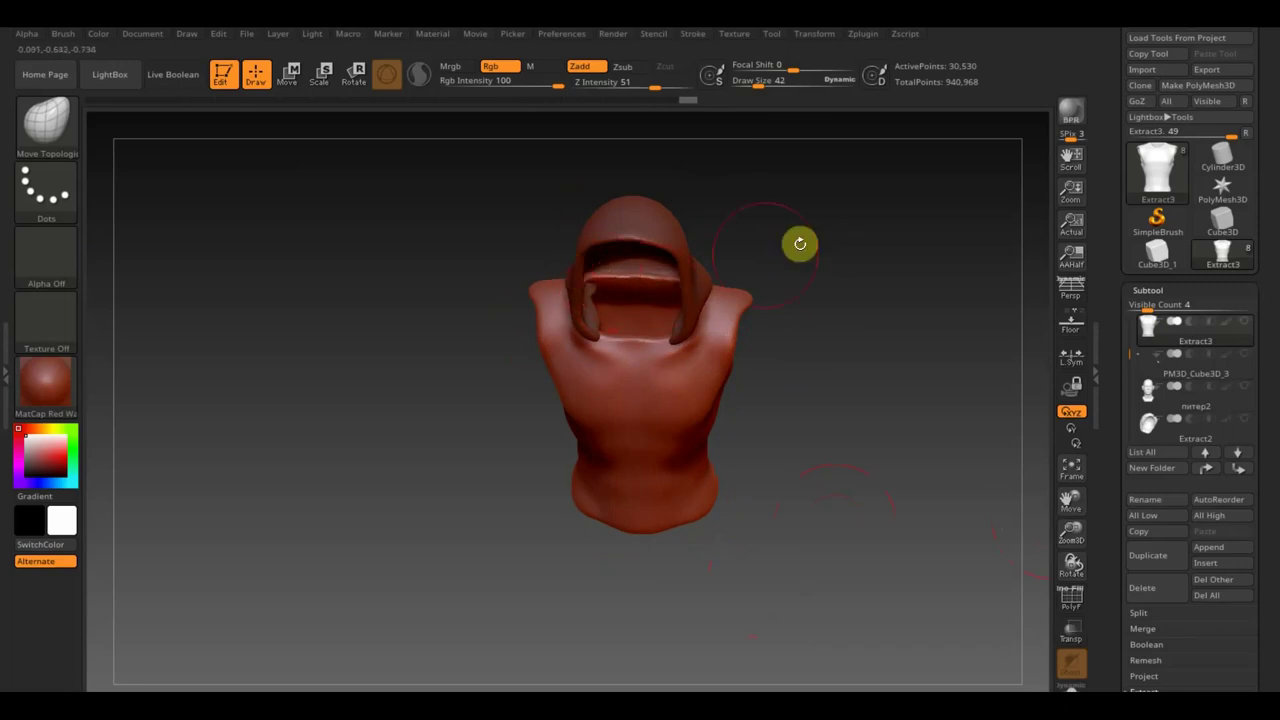
drag(797, 243, 758, 287)
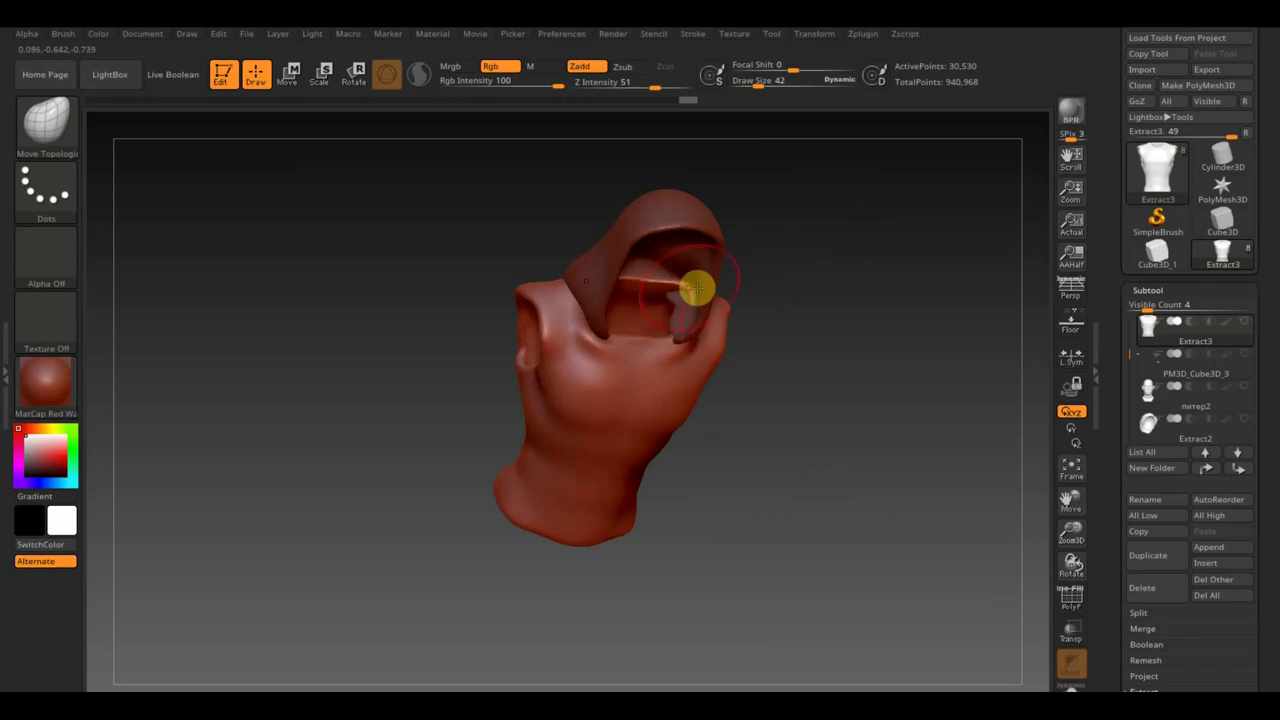
mouse_move(805, 274)
mouse_down()
mouse_move(811, 254)
mouse_move(726, 200)
mouse_move(783, 214)
mouse_move(886, 287)
mouse_move(977, 243)
mouse_move(966, 283)
mouse_move(914, 246)
mouse_move(912, 268)
mouse_move(936, 284)
mouse_up()
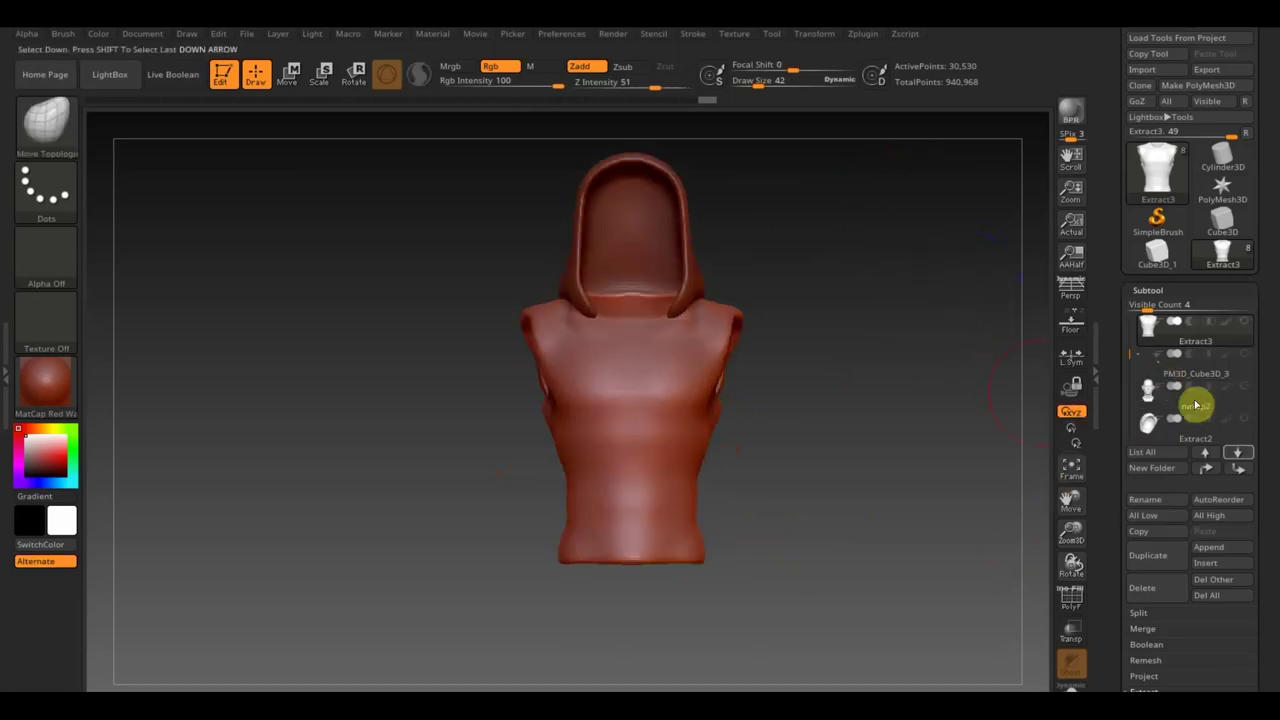
Move Extract3 below Extract9, make it visible, and MergeDown the vest into the hood
click(1238, 469)
click(1238, 469)
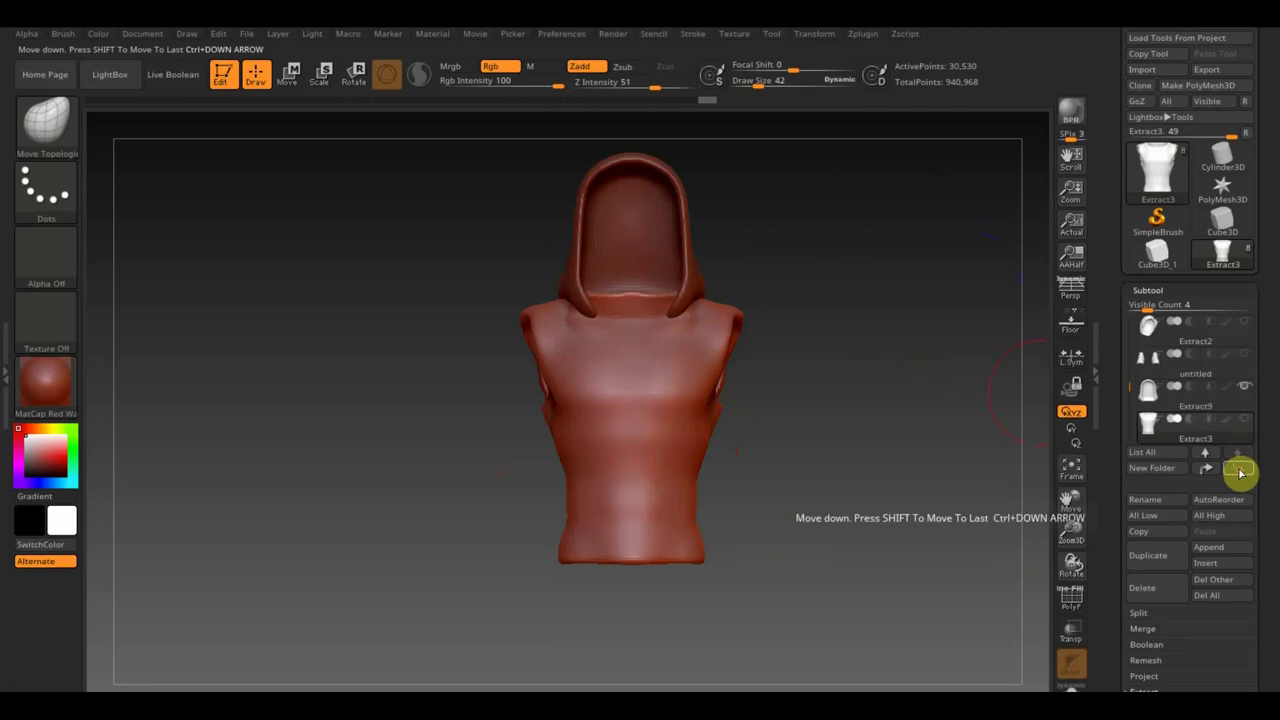
mouse_move(1149, 393)
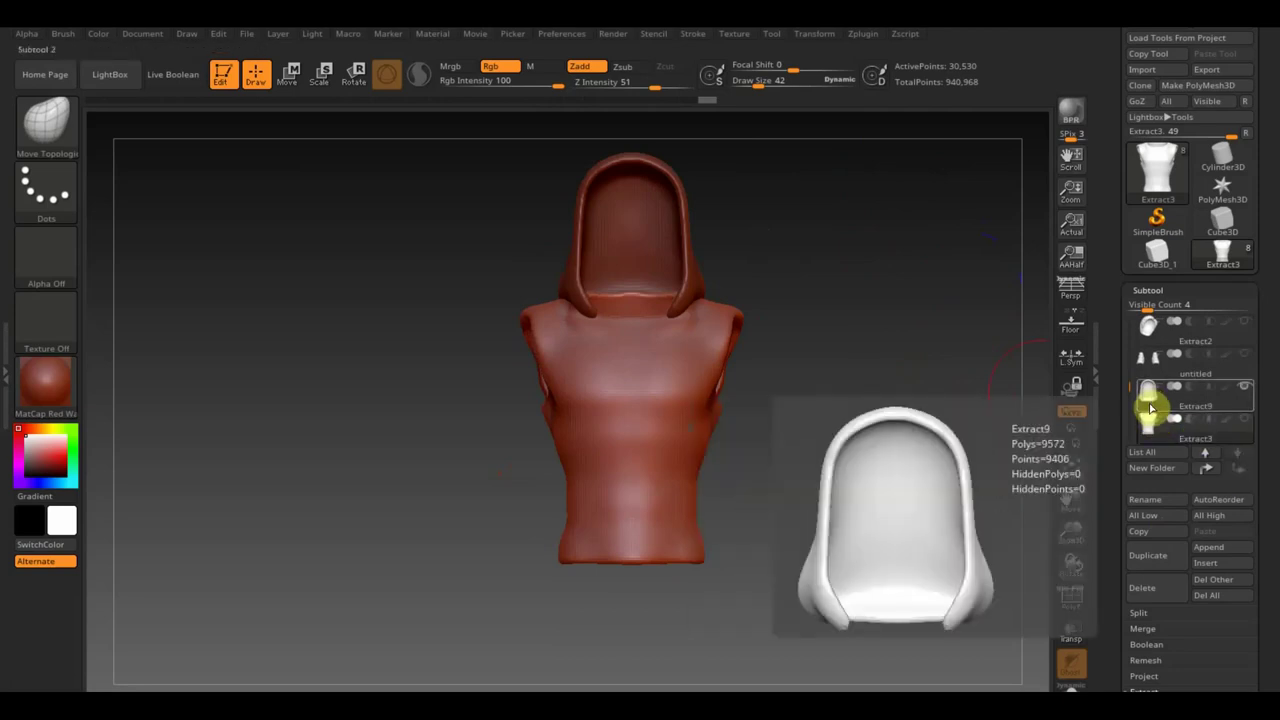
click(1150, 410)
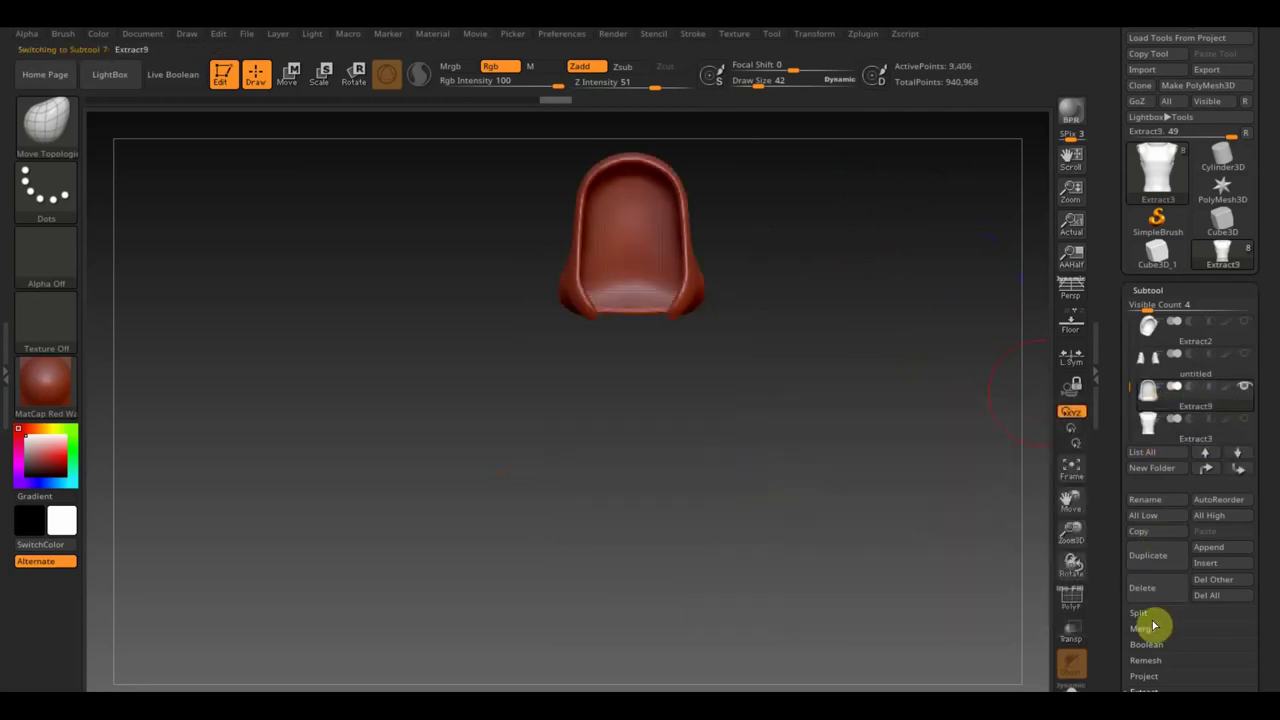
click(1244, 419)
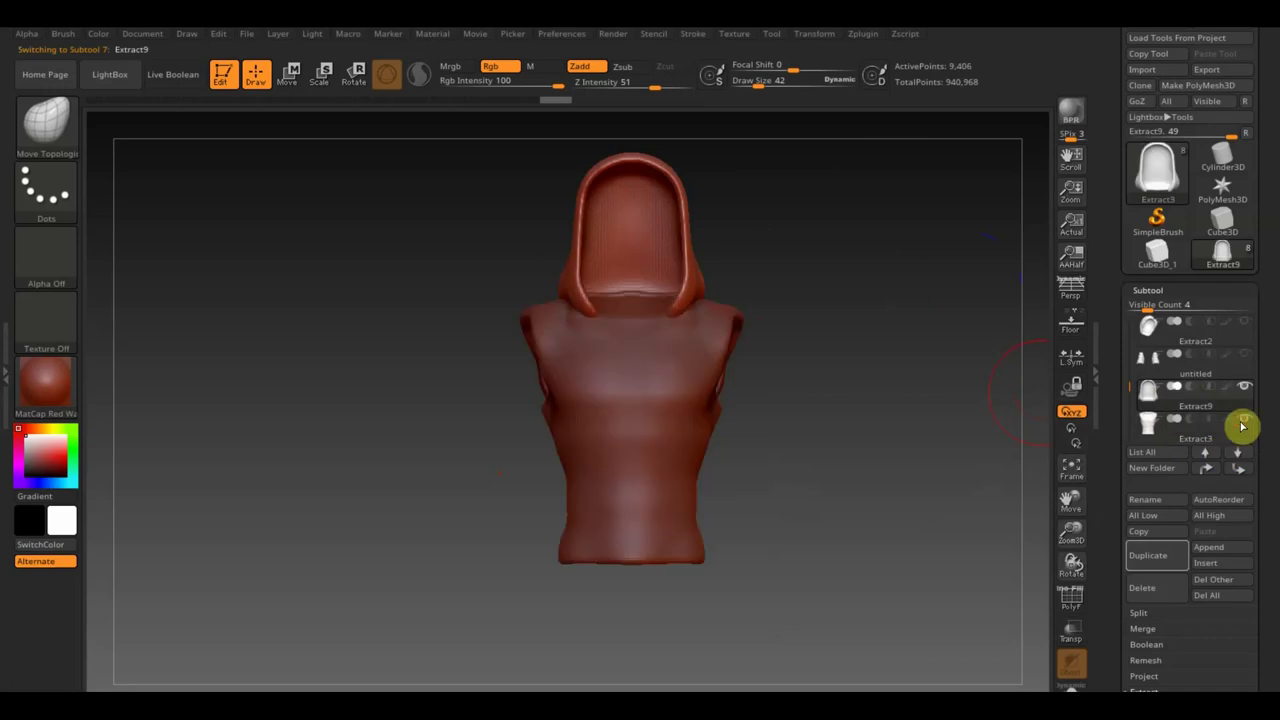
click(1155, 643)
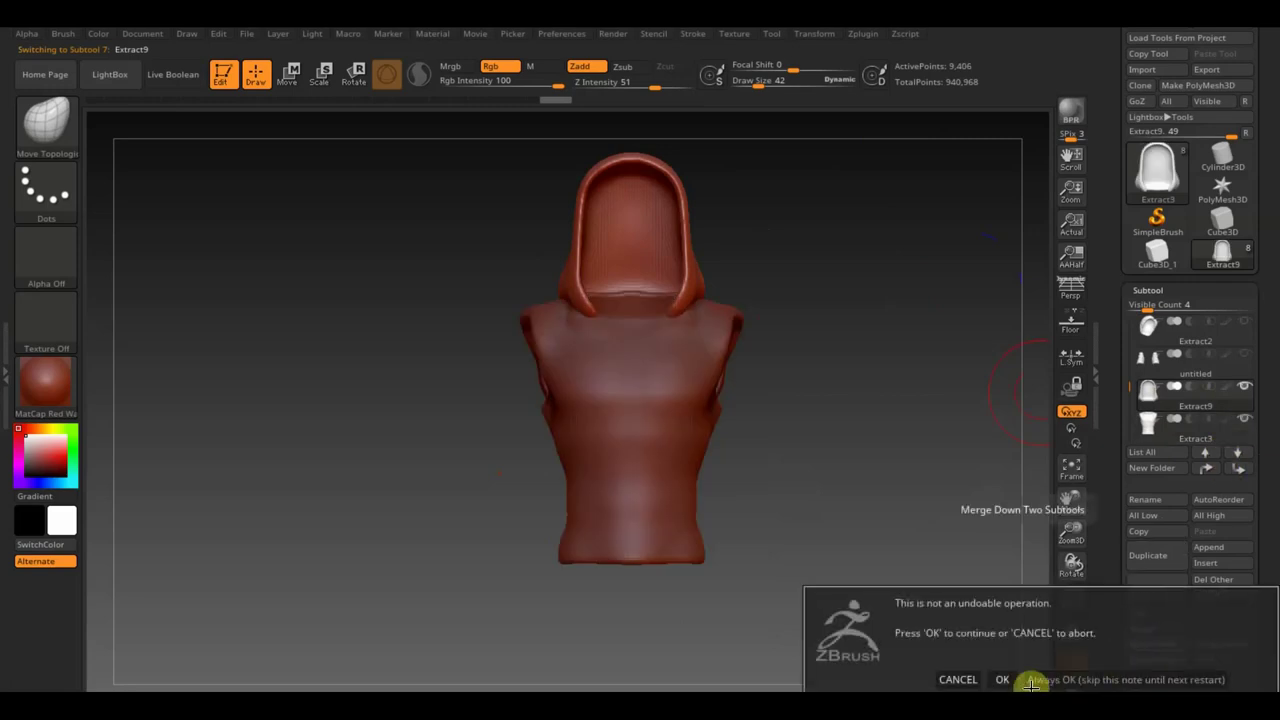
click(1000, 679)
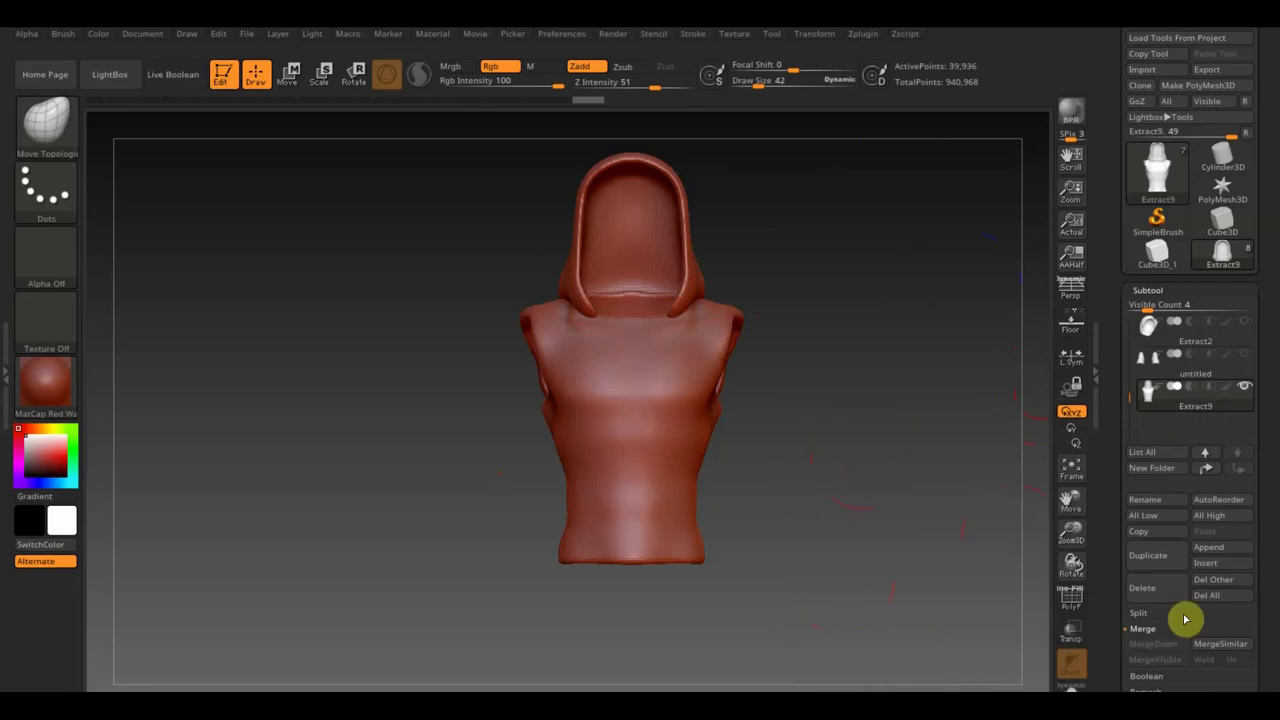
scroll(1275, 617, down, 3)
click(1155, 593)
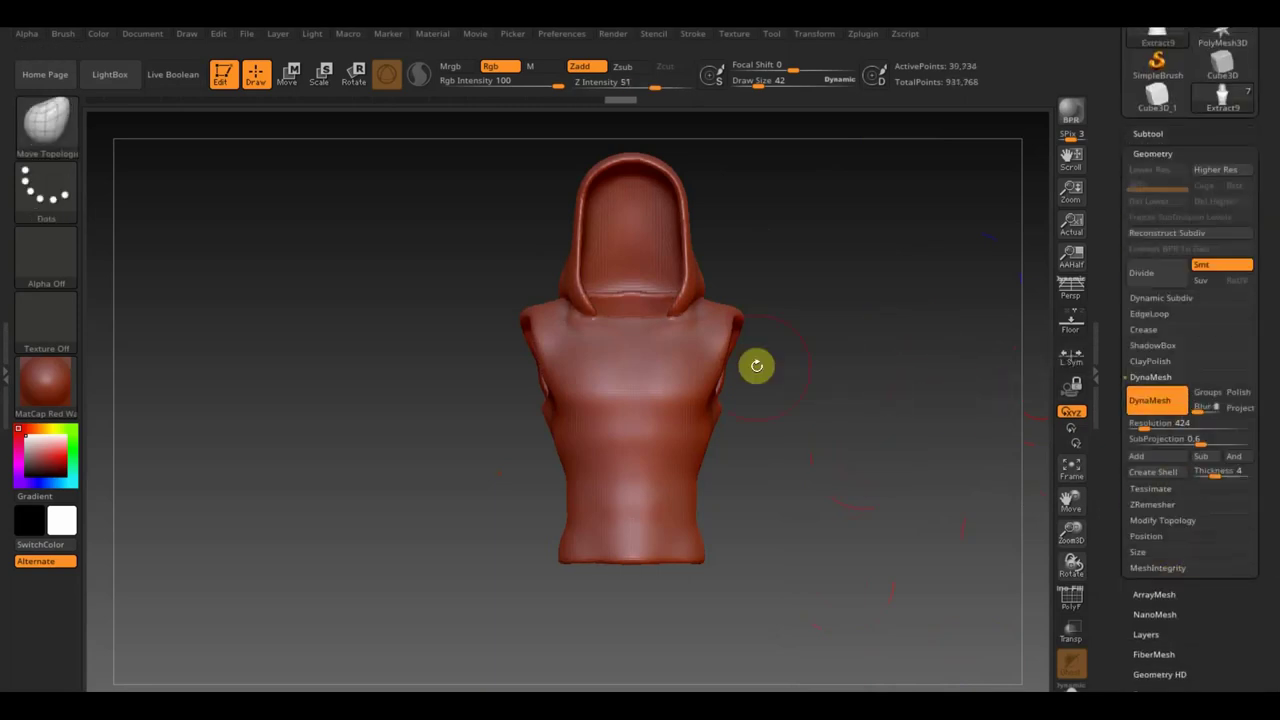
Remesh the merged Extract9 hood and vest into one continuous mesh and check it
ctrl+drag(757, 363, 871, 389)
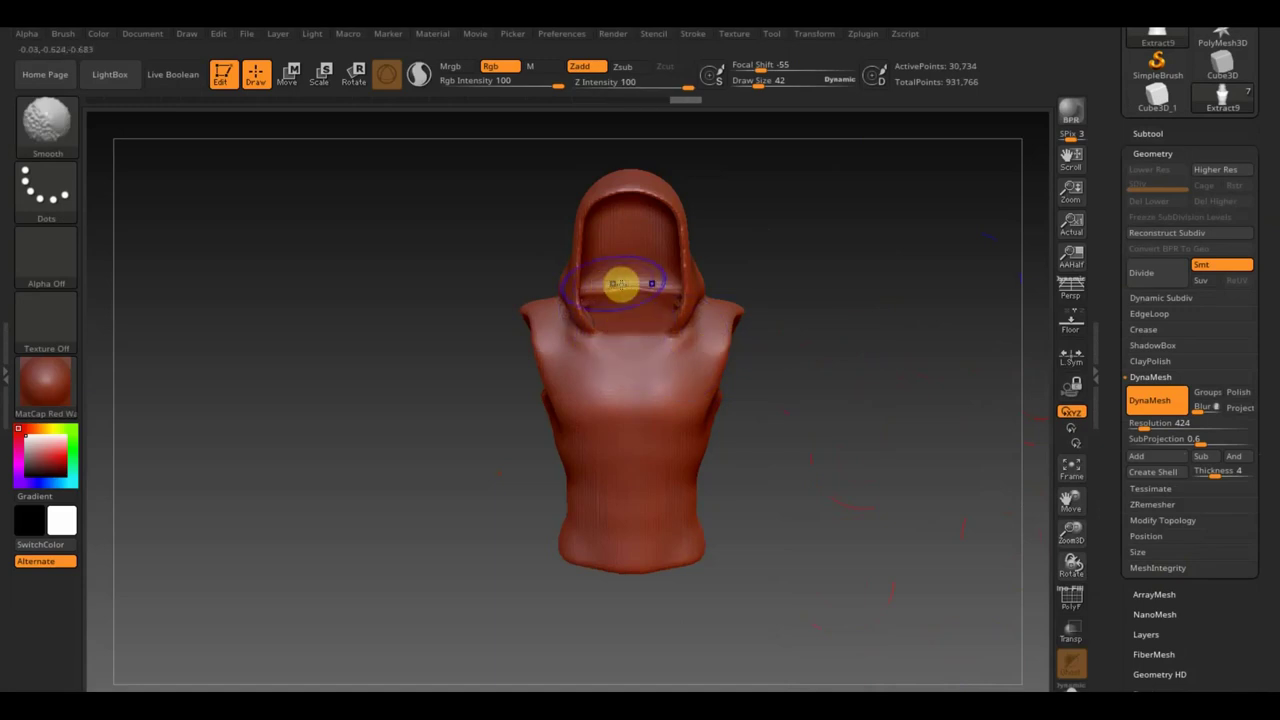
mouse_move(641, 288)
mouse_down()
mouse_move(846, 274)
mouse_move(757, 309)
mouse_move(869, 280)
mouse_up()
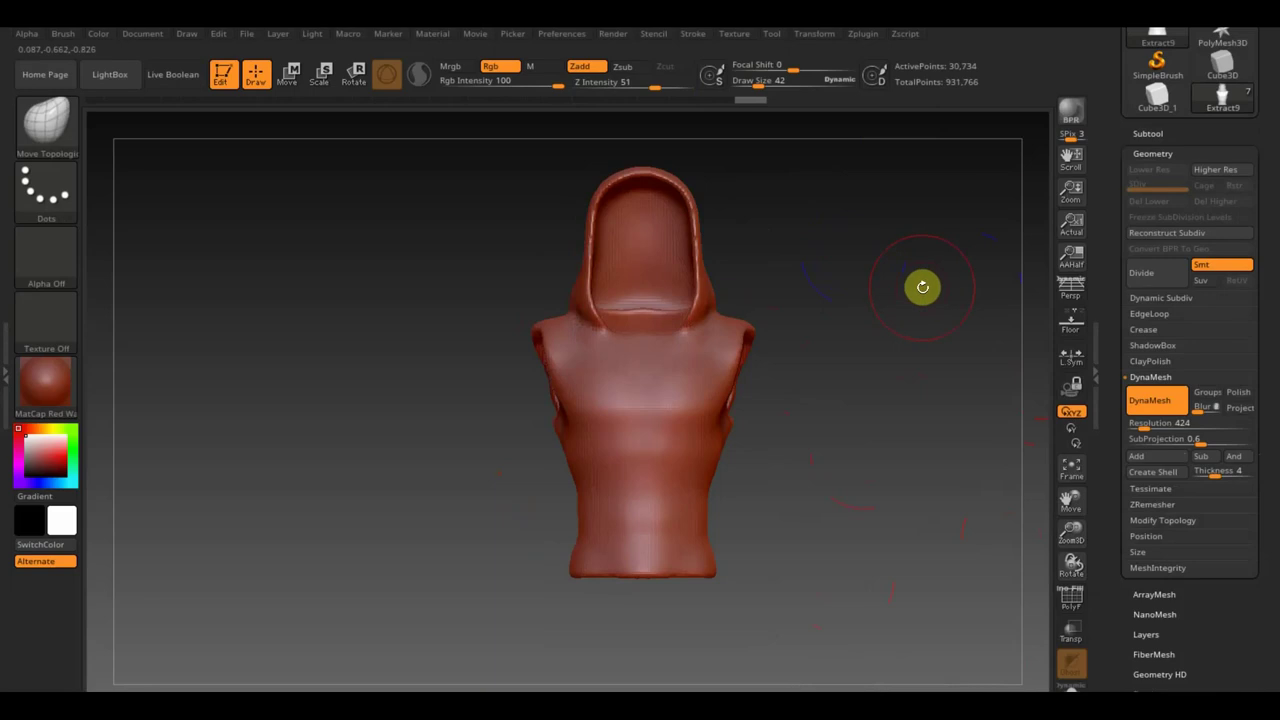
click(1150, 133)
mouse_move(1195, 237)
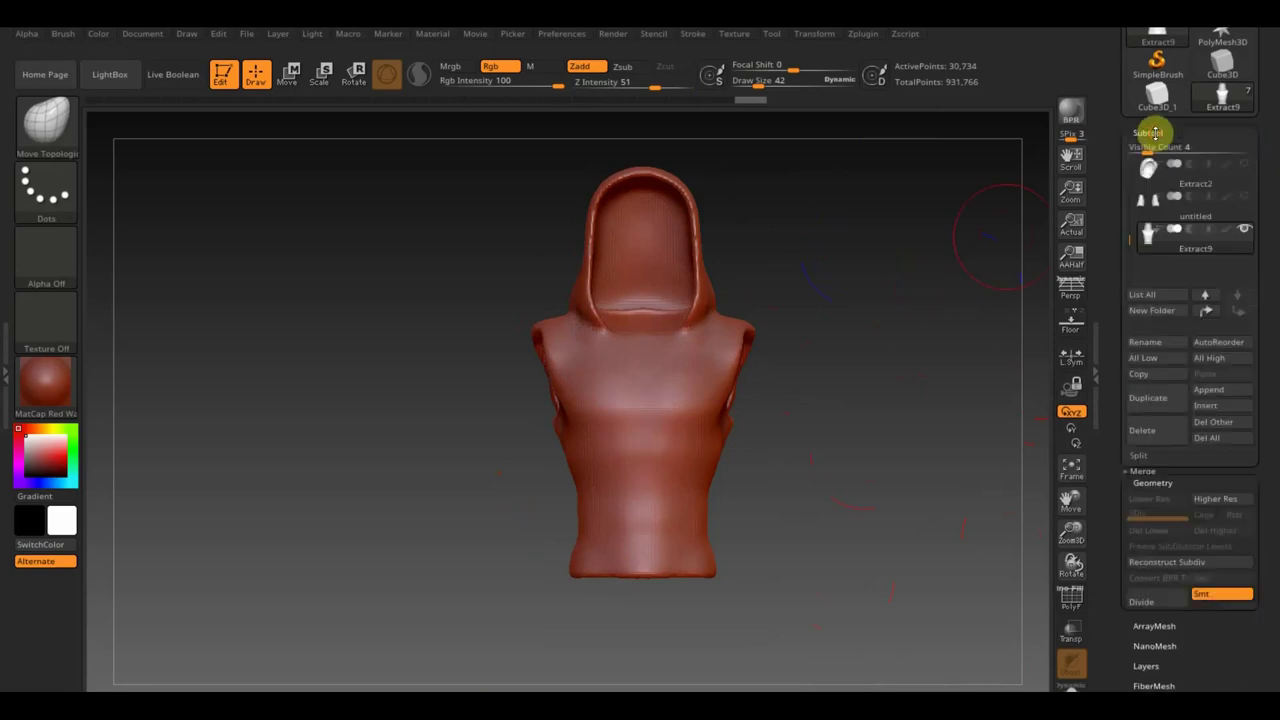
shift+click(1247, 232)
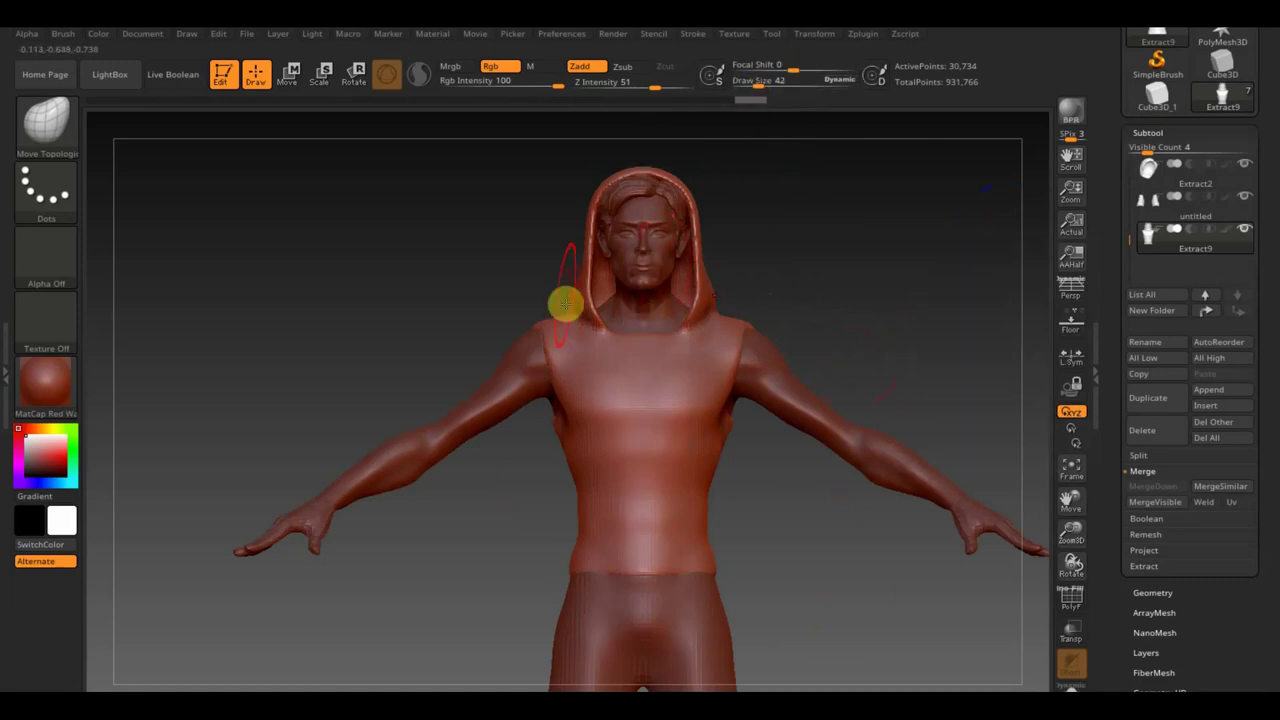
drag(764, 83, 749, 89)
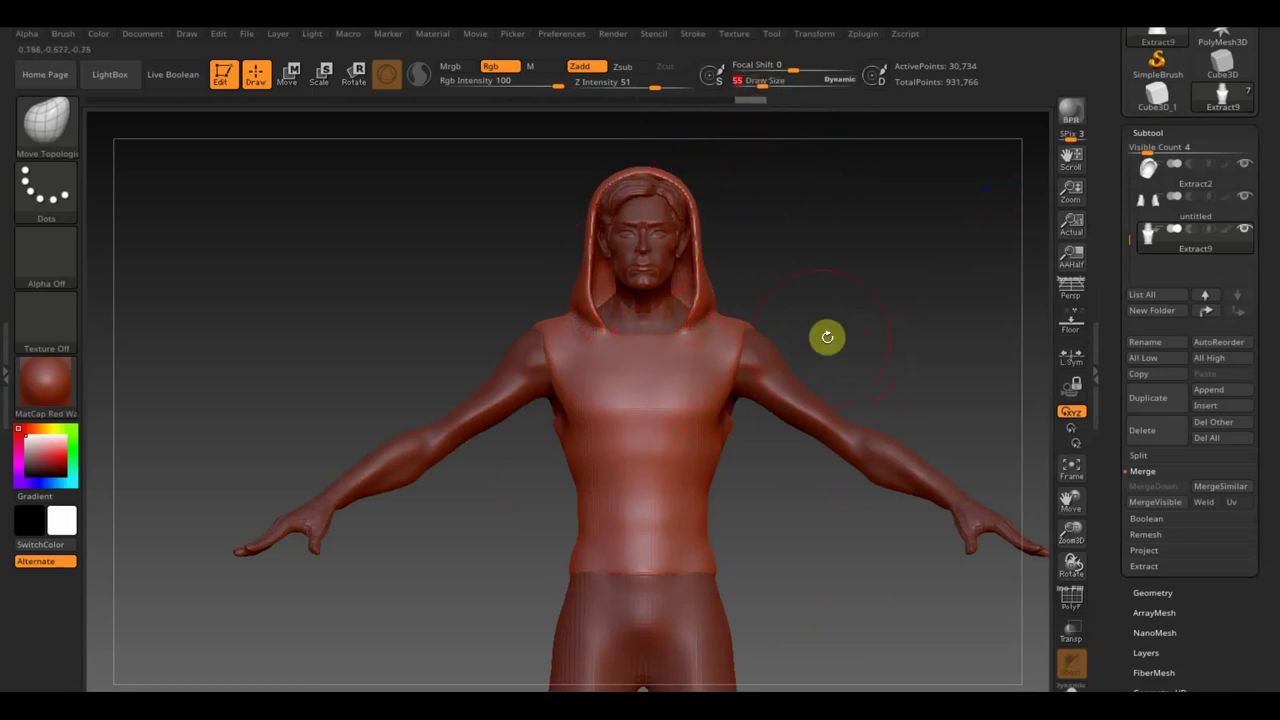
key(b)
key(m)
key(p)
ctrl+drag(858, 580, 461, 313)
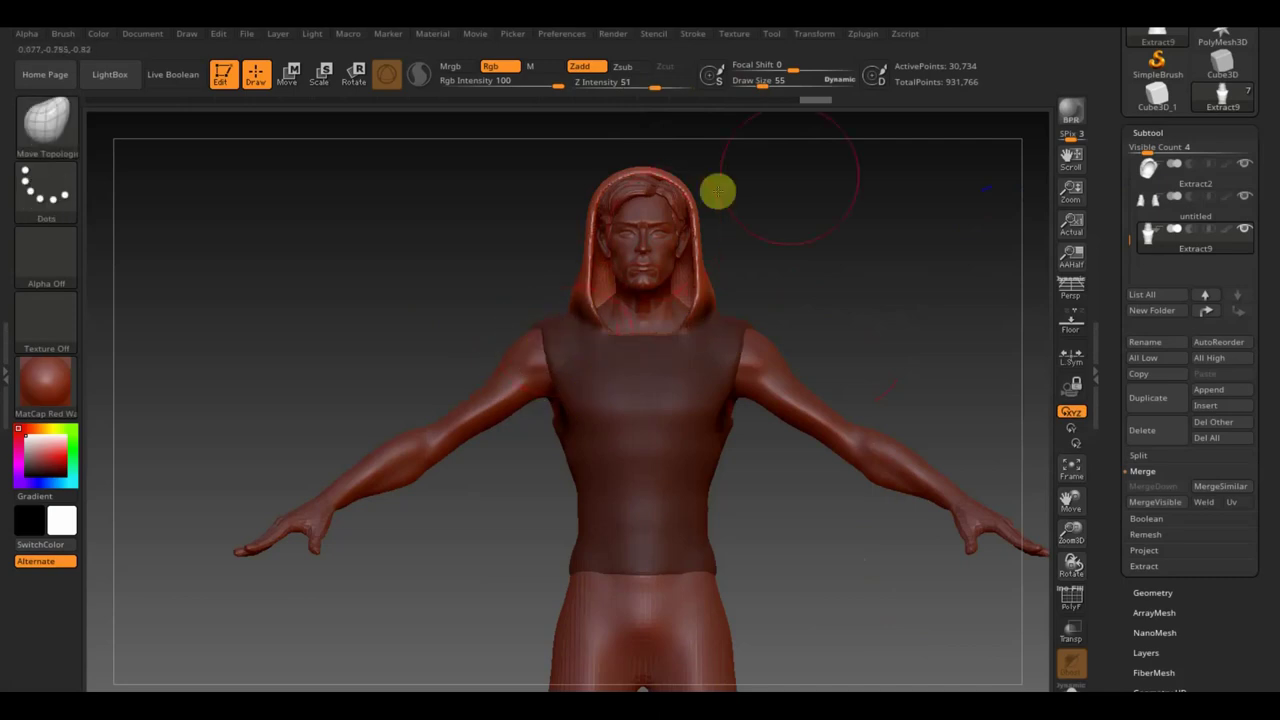
mouse_move(717, 191)
mouse_down()
mouse_move(834, 221)
mouse_move(823, 217)
mouse_up()
mouse_move(634, 257)
mouse_down()
mouse_move(587, 268)
mouse_move(594, 220)
mouse_move(607, 217)
mouse_move(589, 268)
mouse_move(589, 217)
mouse_move(596, 227)
mouse_move(611, 196)
mouse_up()
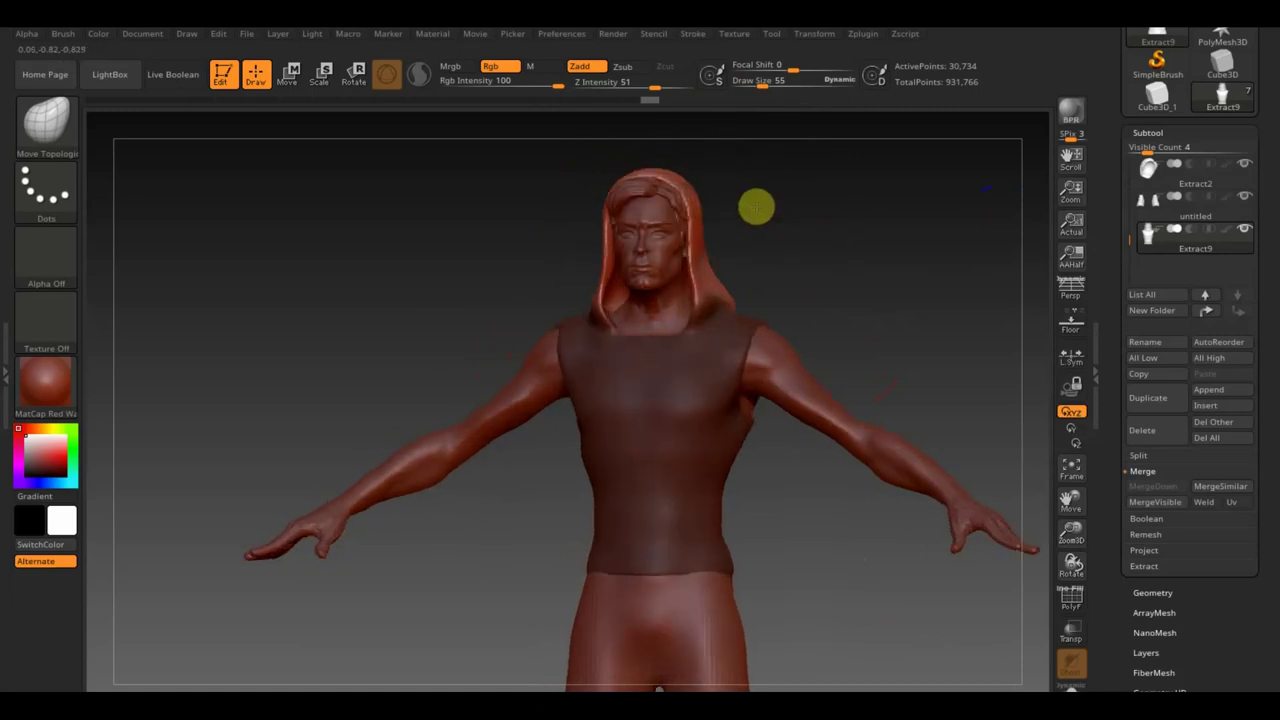
drag(754, 206, 689, 220)
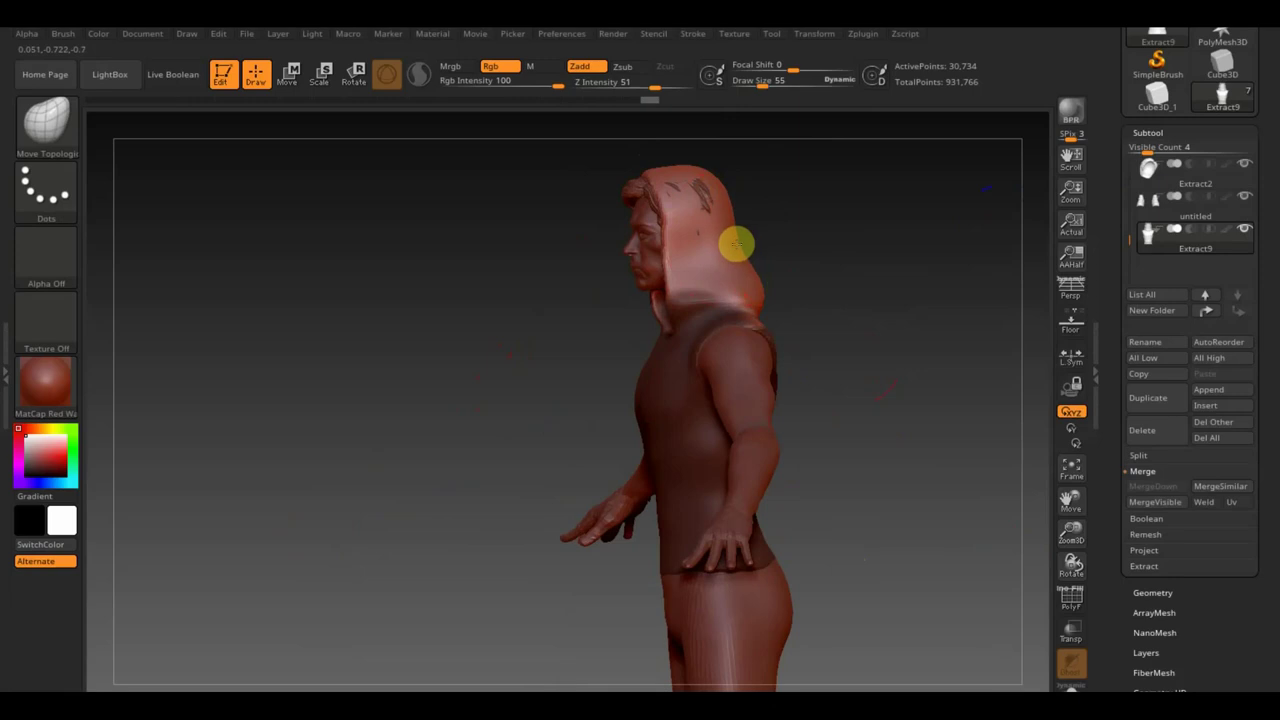
drag(800, 231, 893, 208)
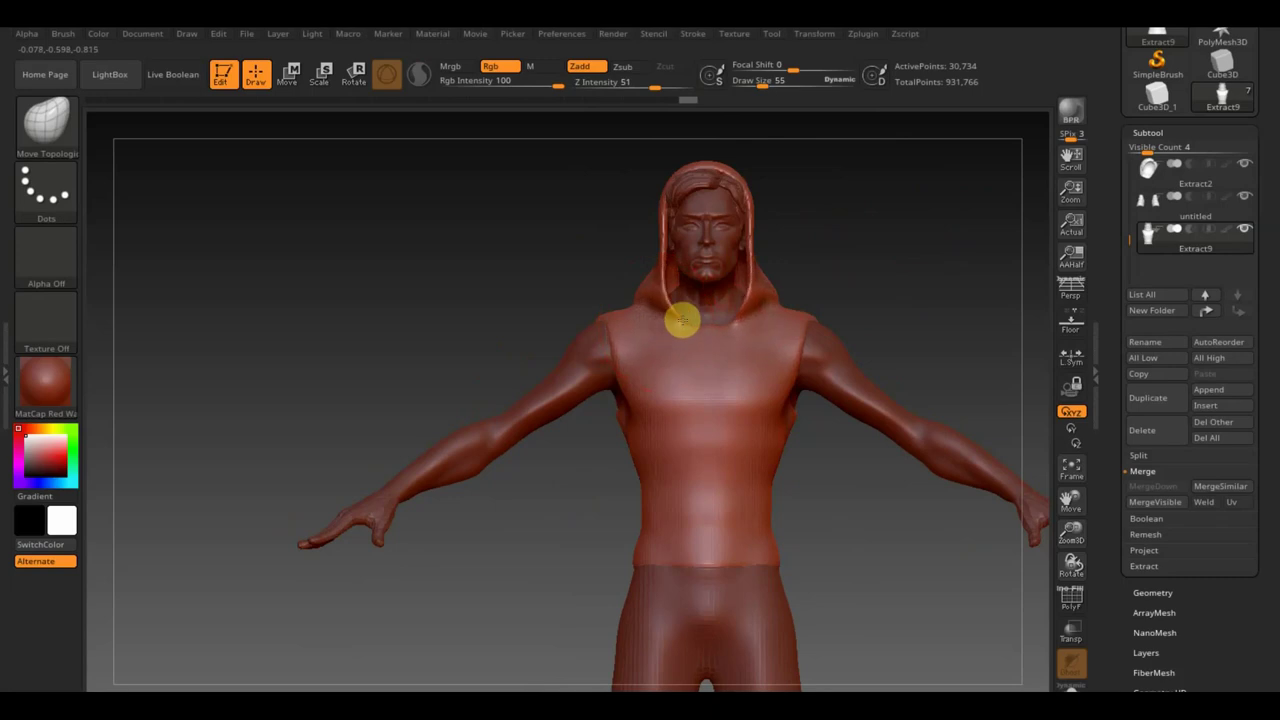
drag(672, 320, 645, 281)
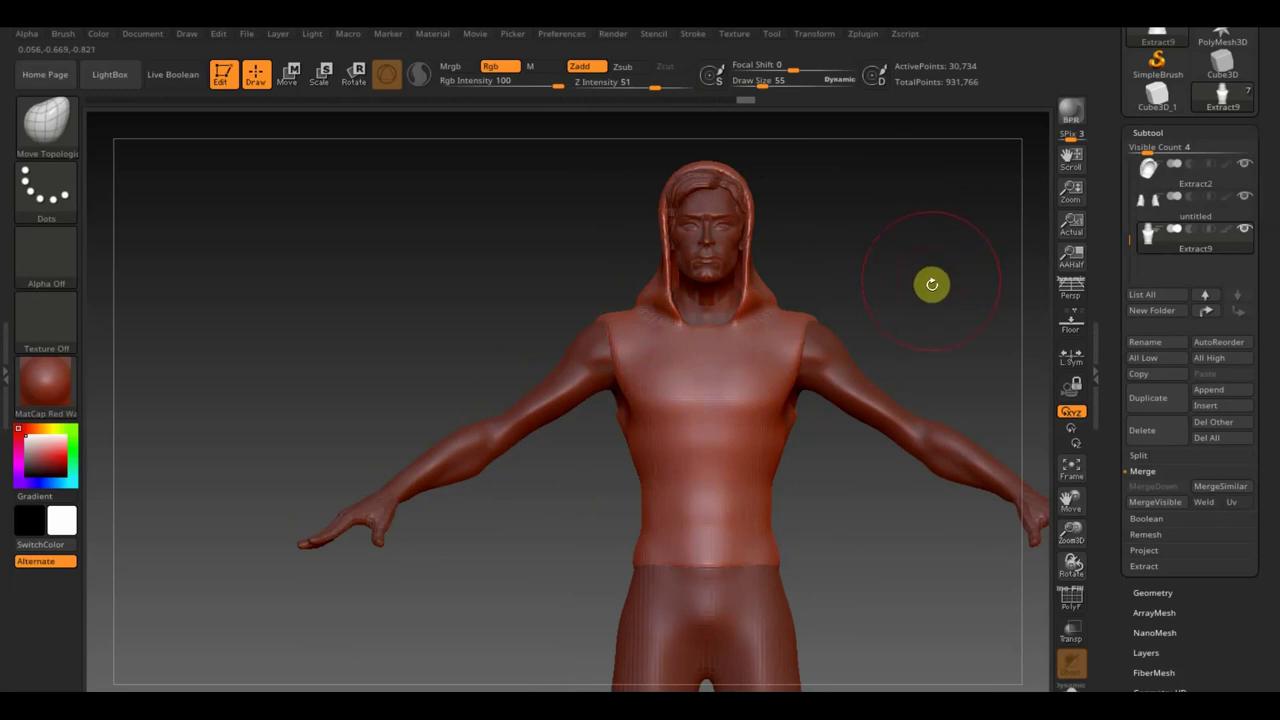
alt+drag(938, 305, 811, 246)
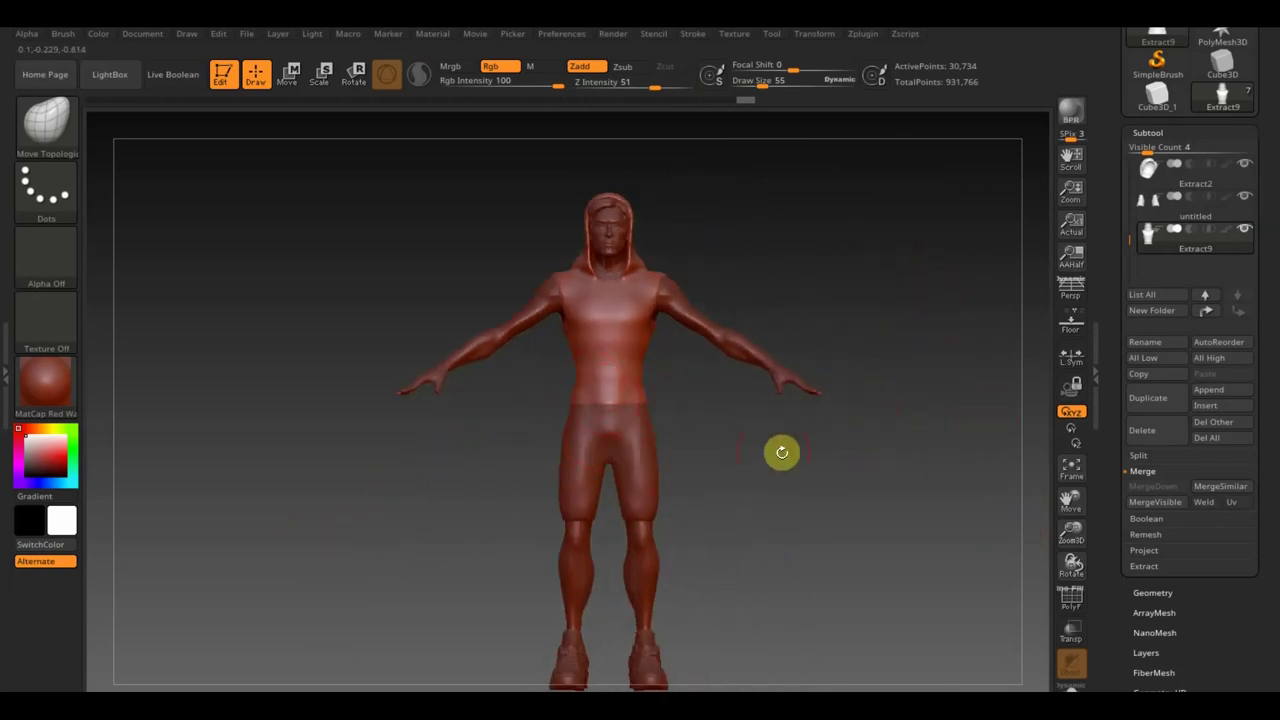
mouse_move(780, 451)
mouse_down()
mouse_move(689, 457)
mouse_move(805, 447)
mouse_up()
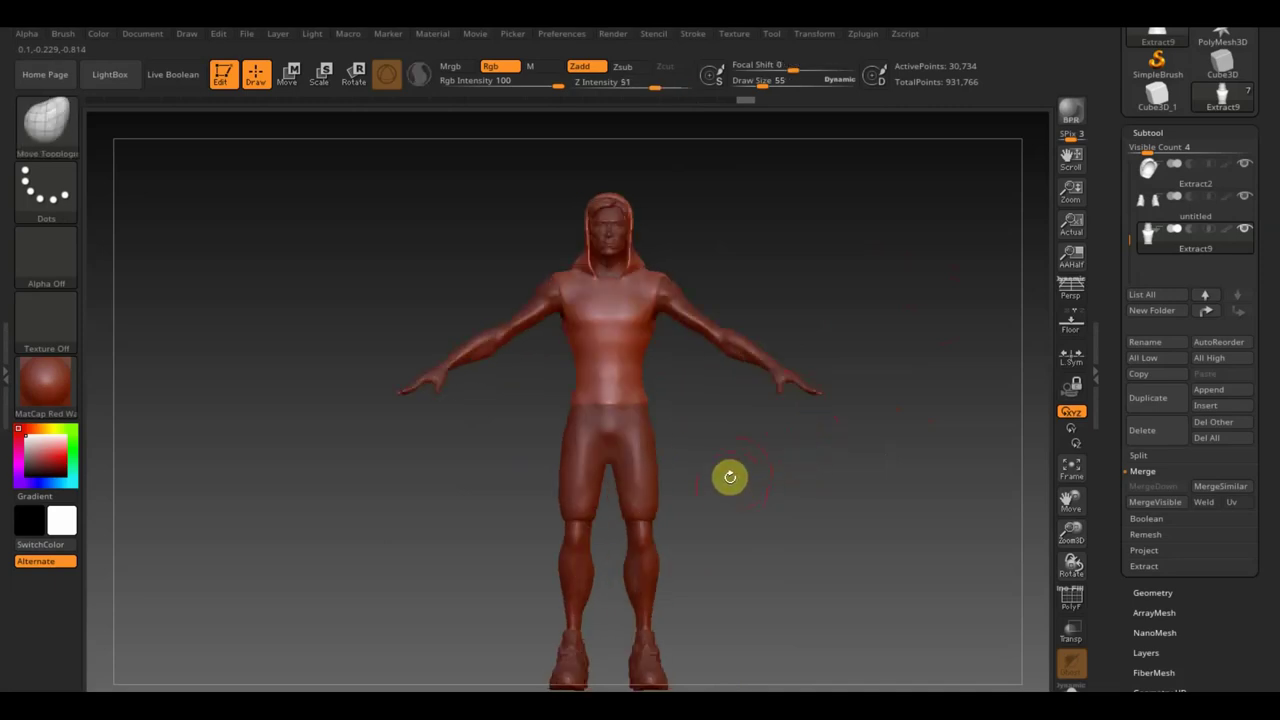
key(n)
Select the PM3D_Cube3D_2 body, solo it, and set brush size to 36
click(503, 540)
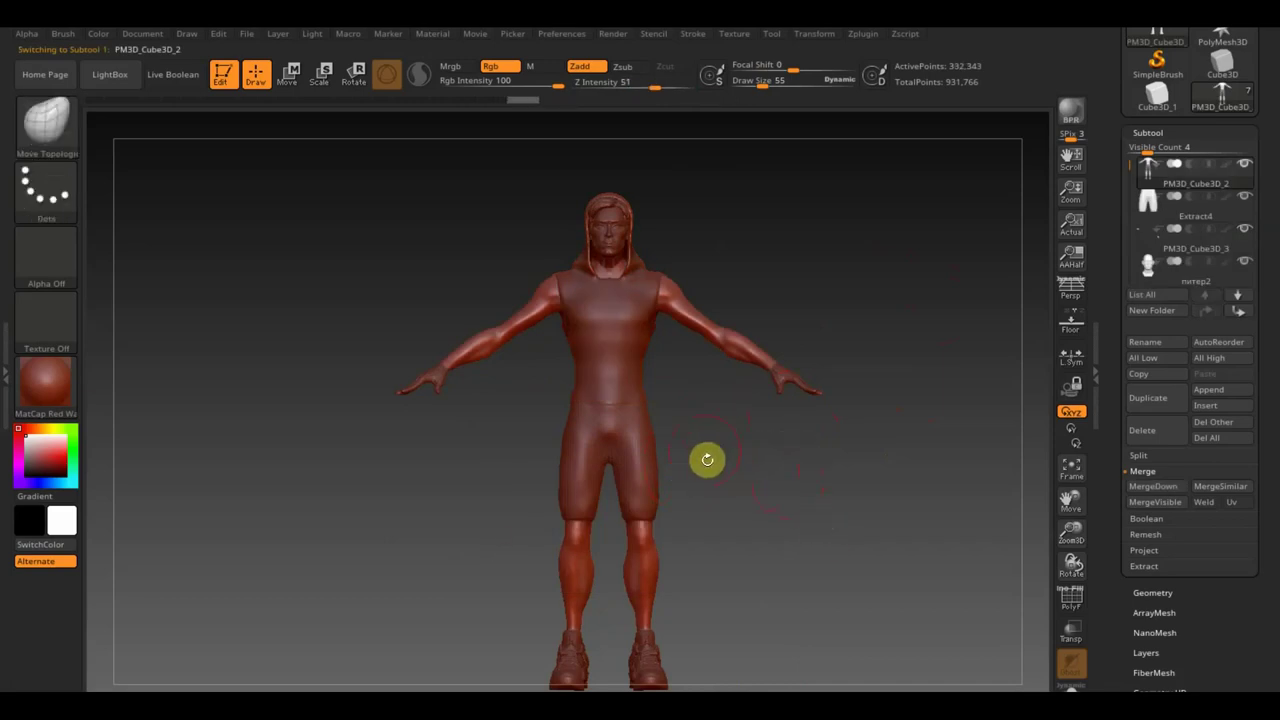
key(shift)
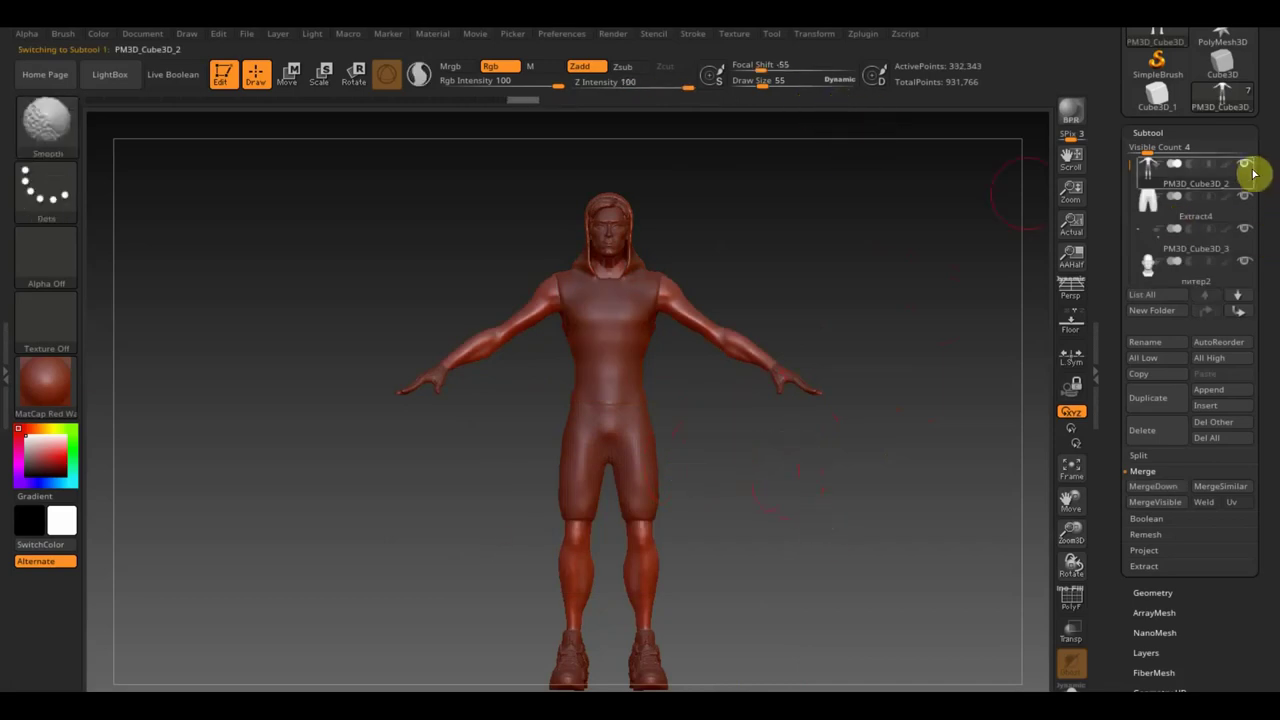
click(1245, 165)
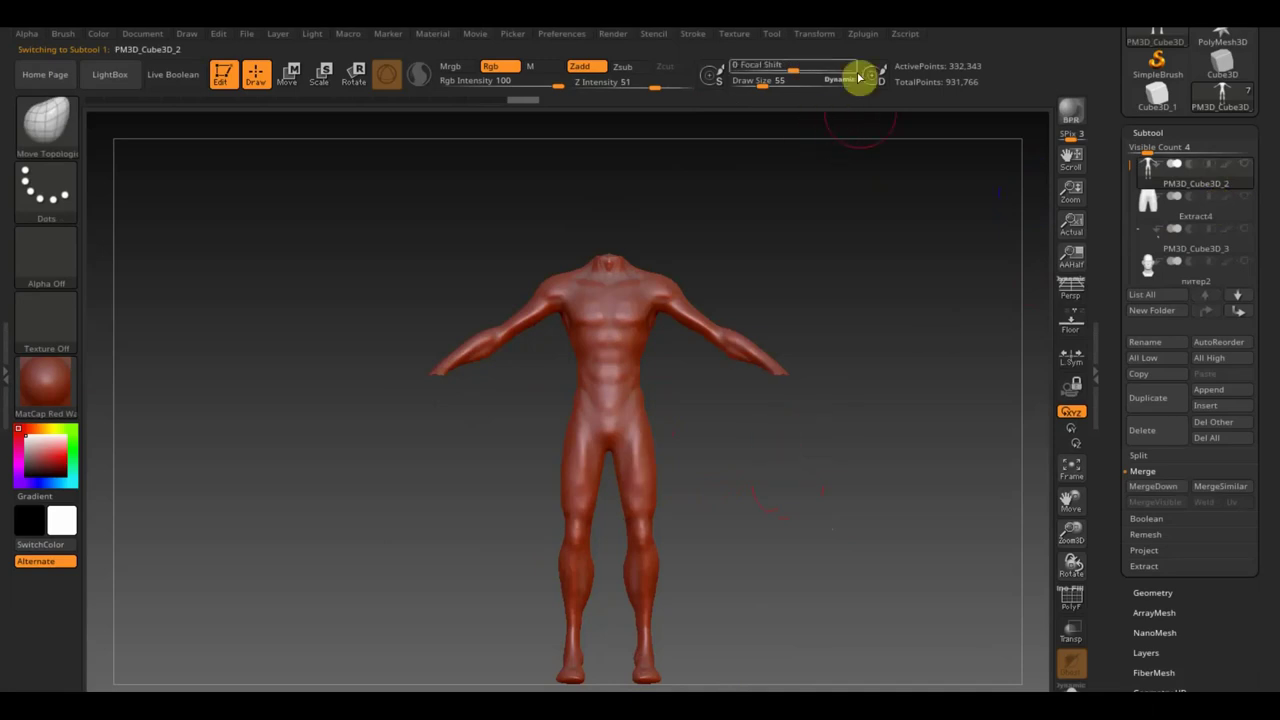
drag(762, 84, 756, 84)
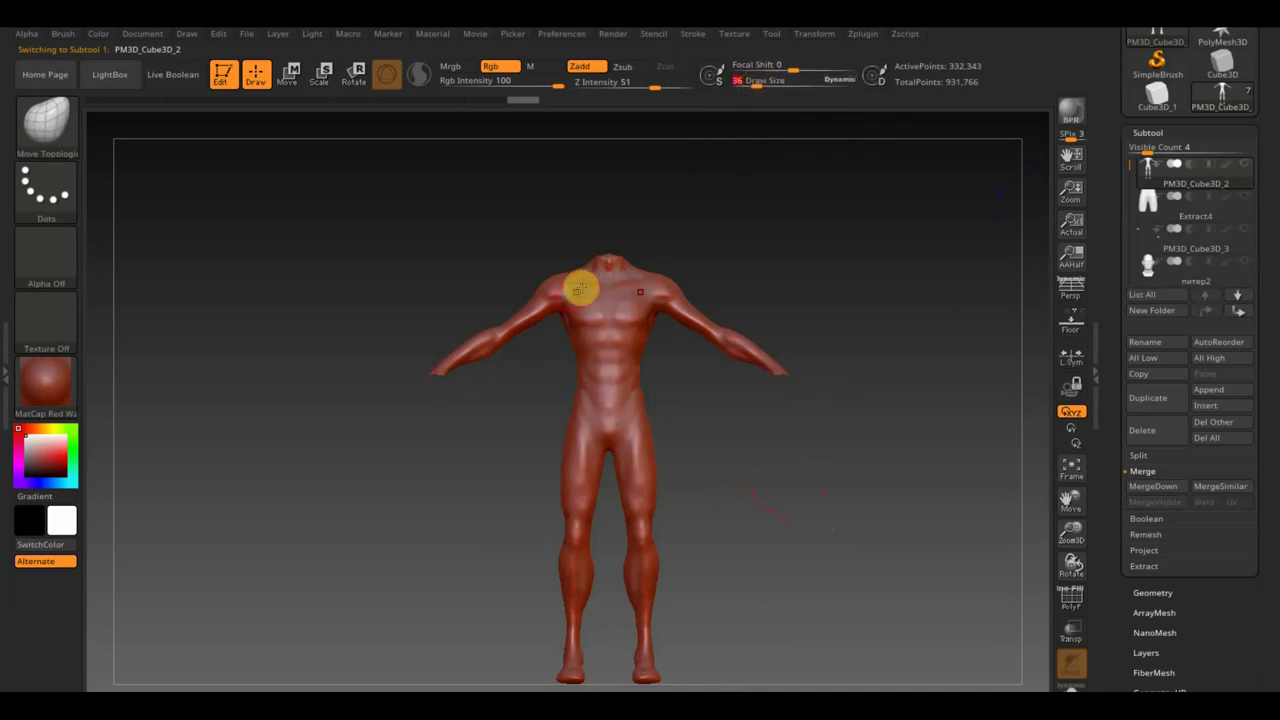
Mask the upper chest sides, shoulder tops and upper back in an open-jacket shape
ctrl+drag(563, 286, 570, 328)
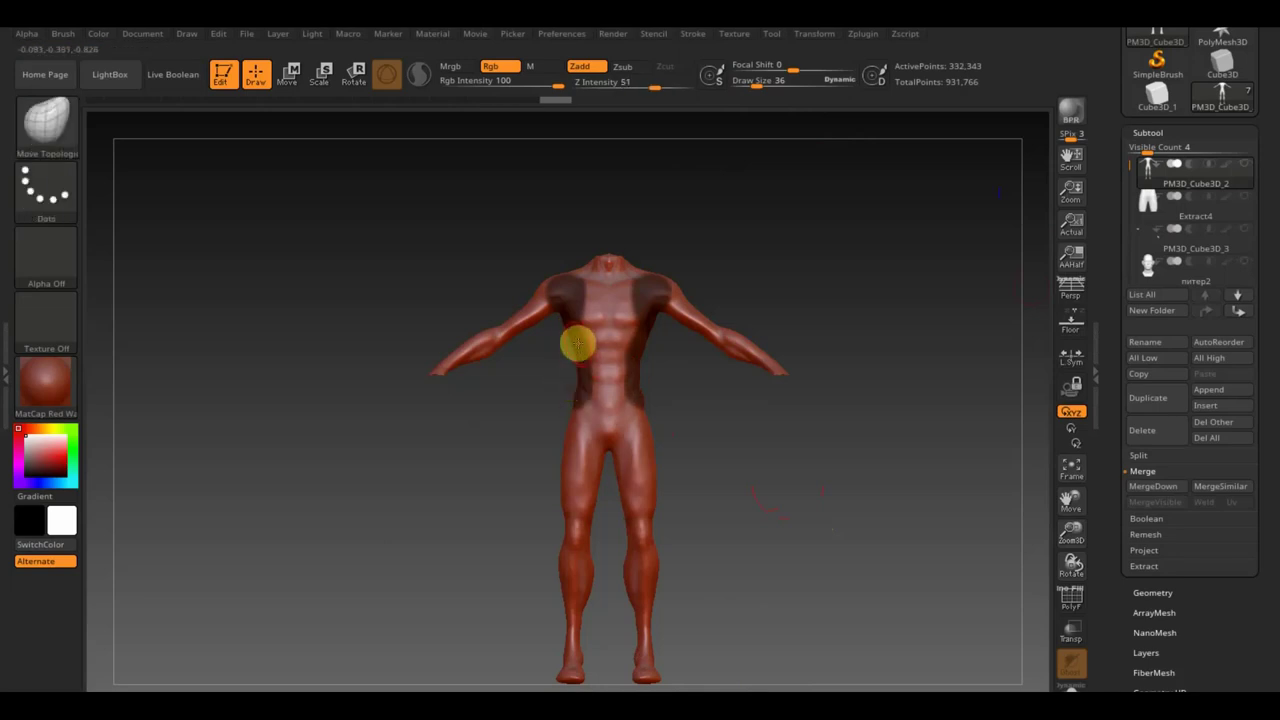
ctrl+drag(573, 390, 577, 333)
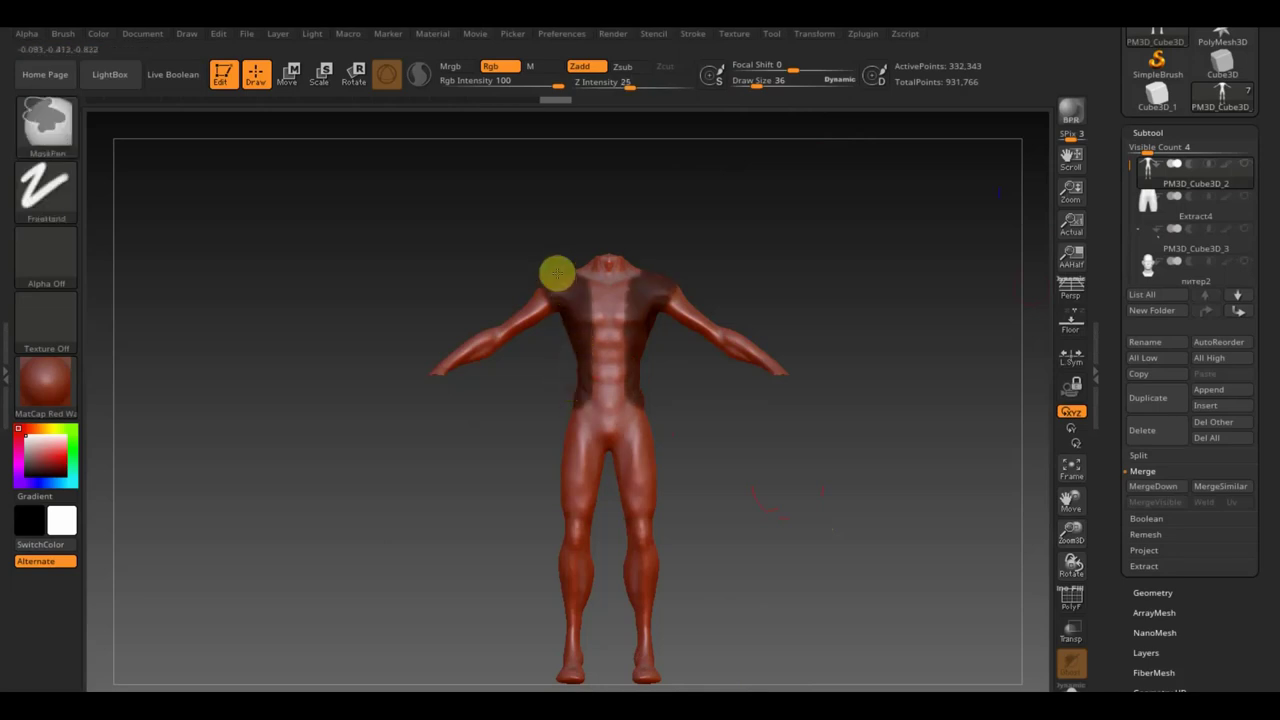
ctrl+drag(557, 278, 530, 307)
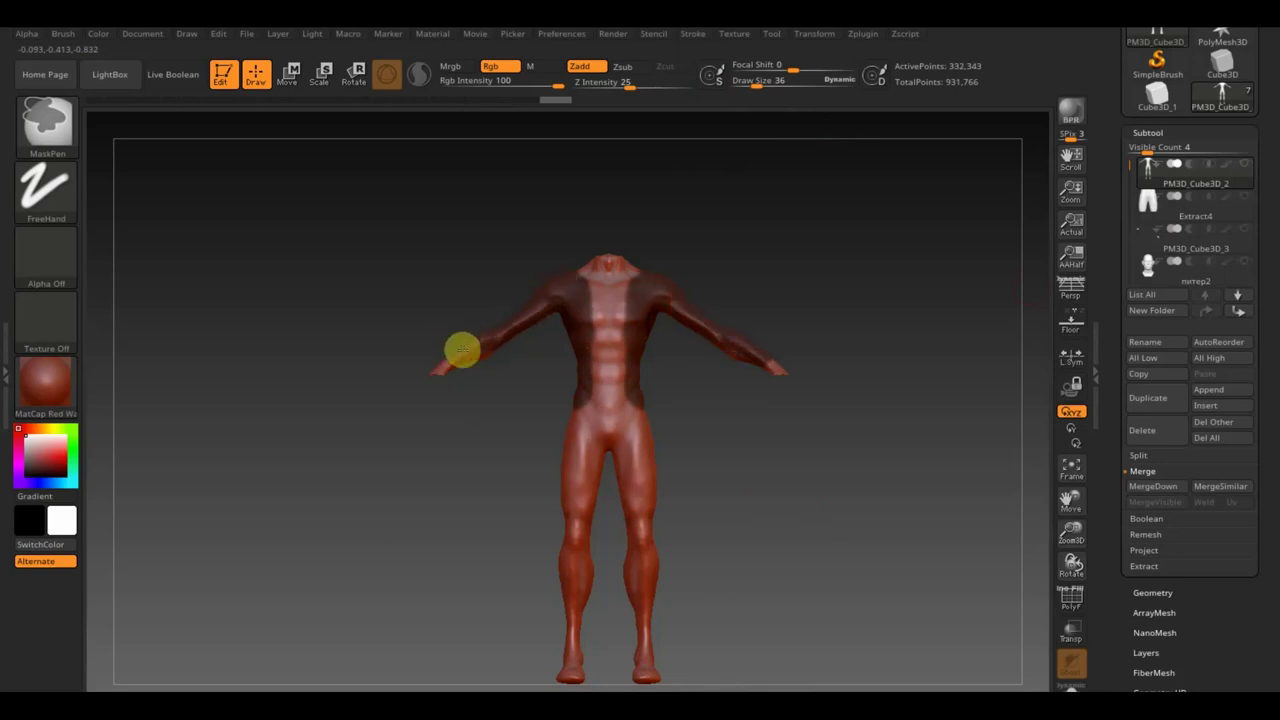
drag(386, 266, 540, 274)
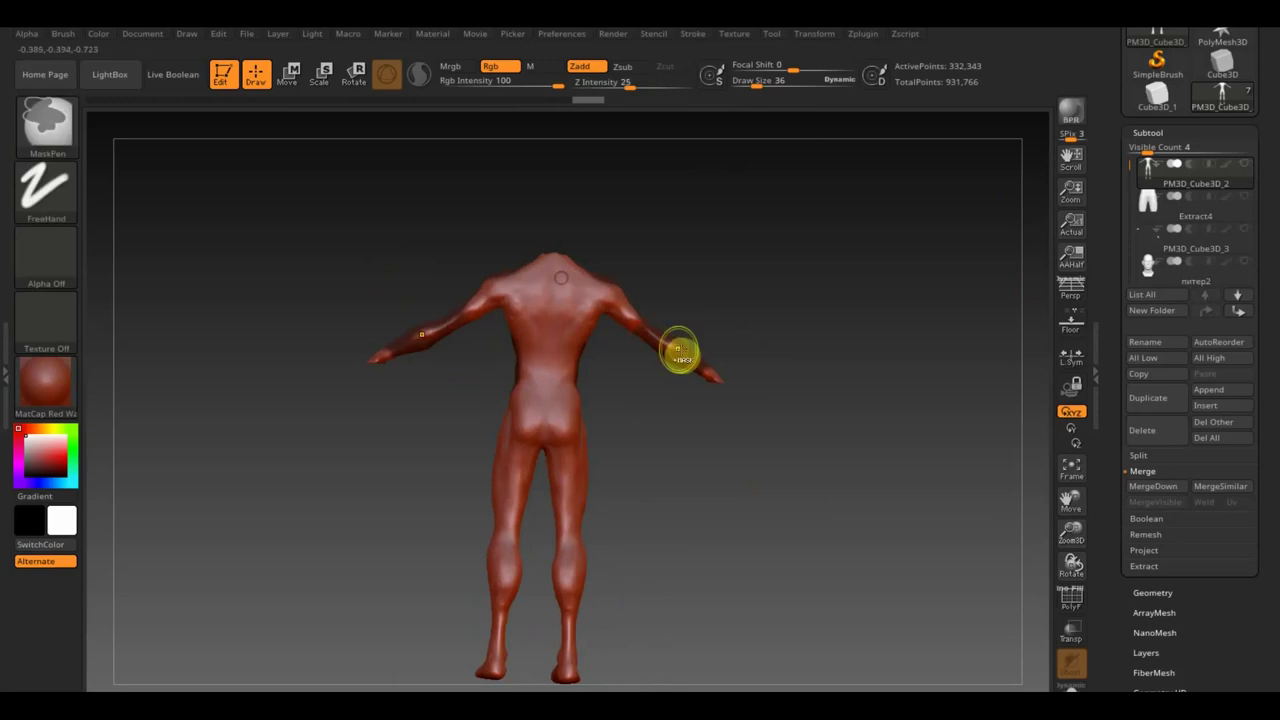
mouse_move(667, 355)
ctrl+mouse_down()
mouse_move(623, 291)
mouse_move(529, 333)
ctrl+mouse_up()
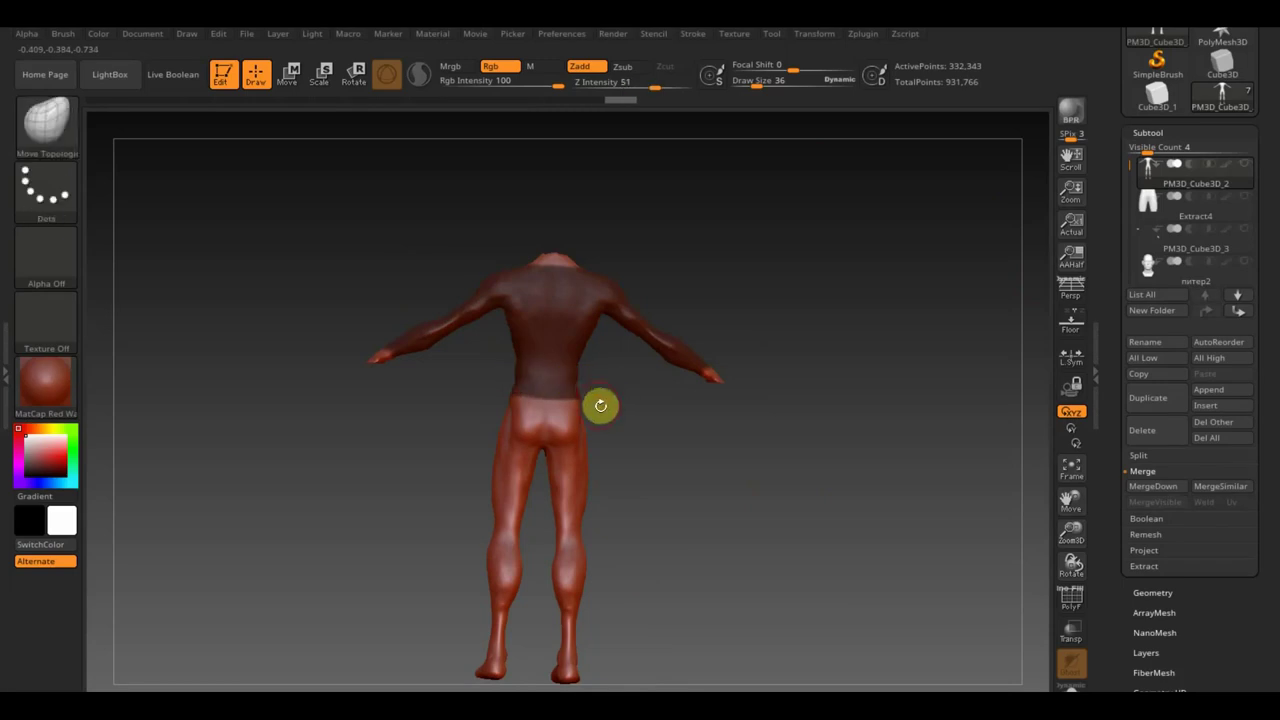
mouse_move(604, 403)
mouse_down()
mouse_move(525, 377)
mouse_move(634, 389)
mouse_up()
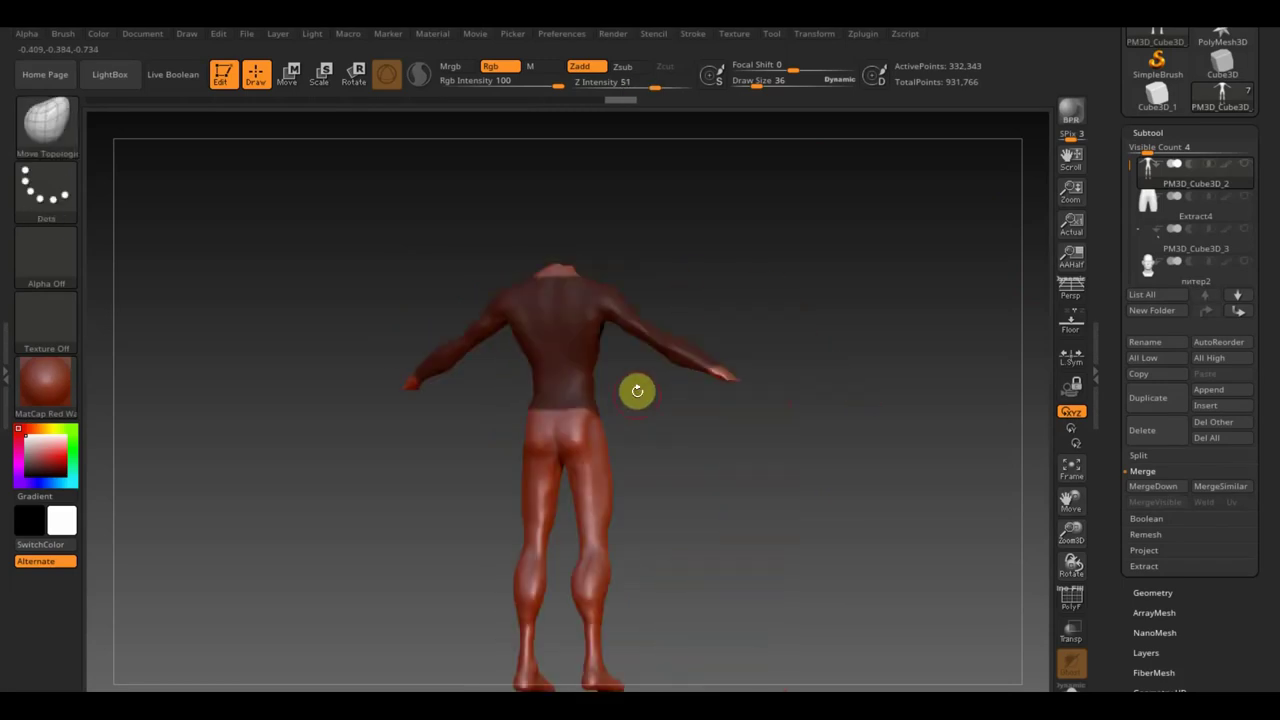
mouse_move(690, 430)
mouse_down()
mouse_move(787, 433)
mouse_move(600, 471)
mouse_move(617, 457)
mouse_move(404, 468)
mouse_up()
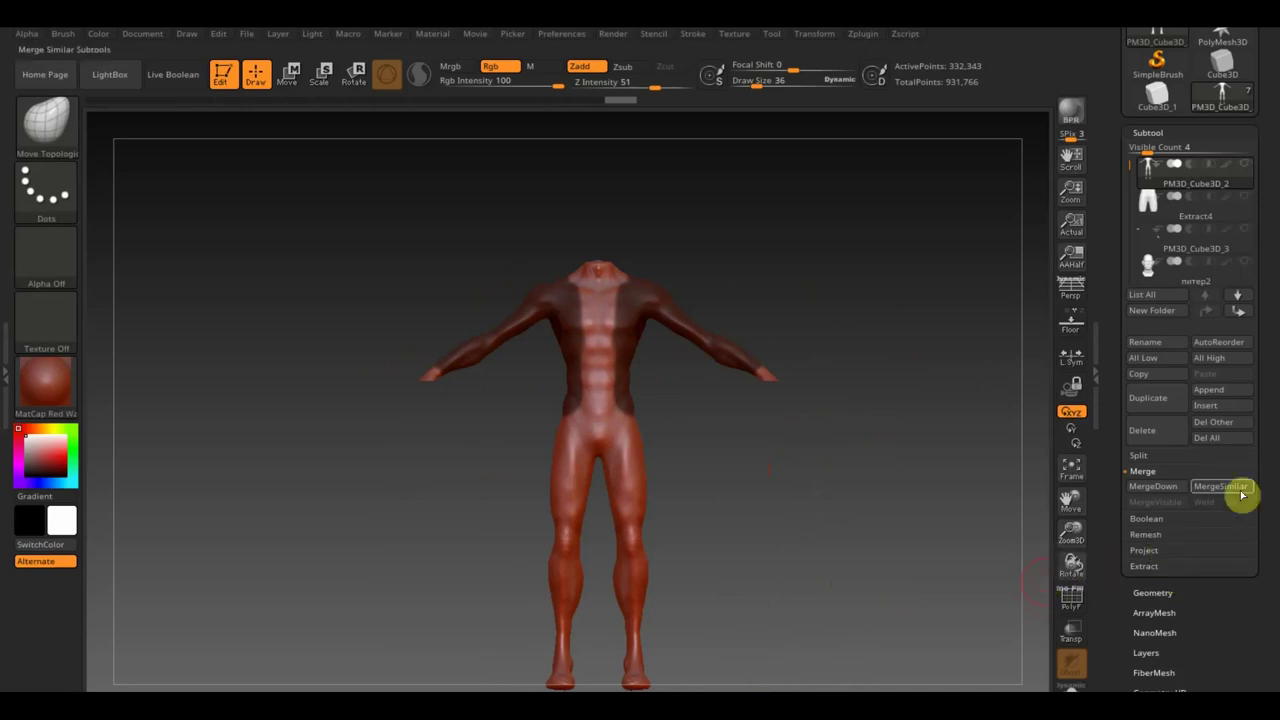
Preview the jacket extraction at trial thicknesses 0.00553 and 0.03058
click(1150, 566)
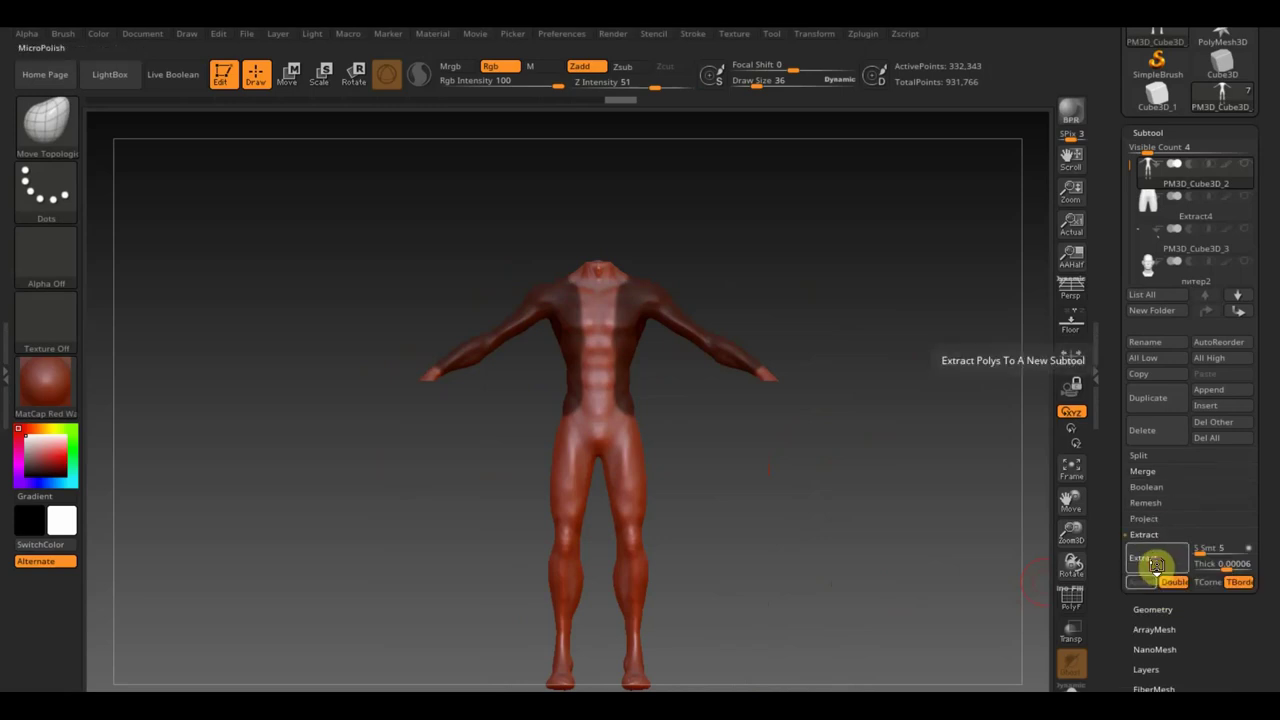
click(1156, 566)
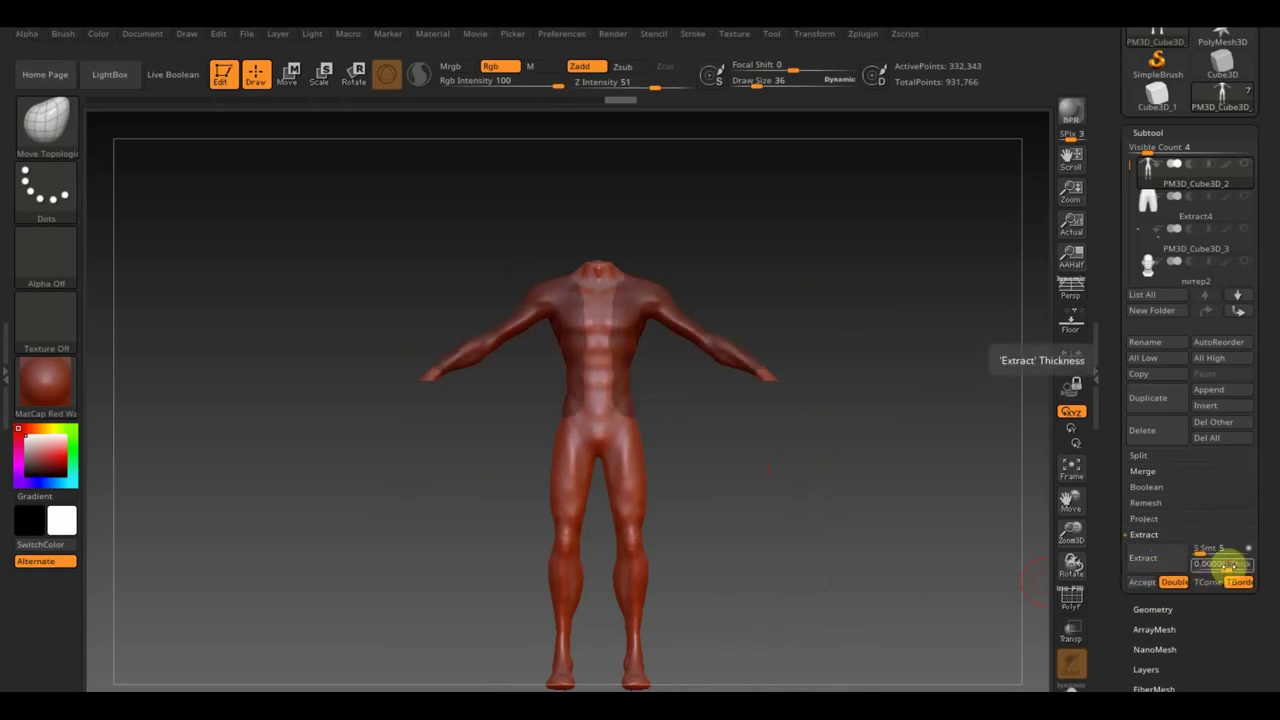
text(0.00553)
key(Return)
click(1160, 566)
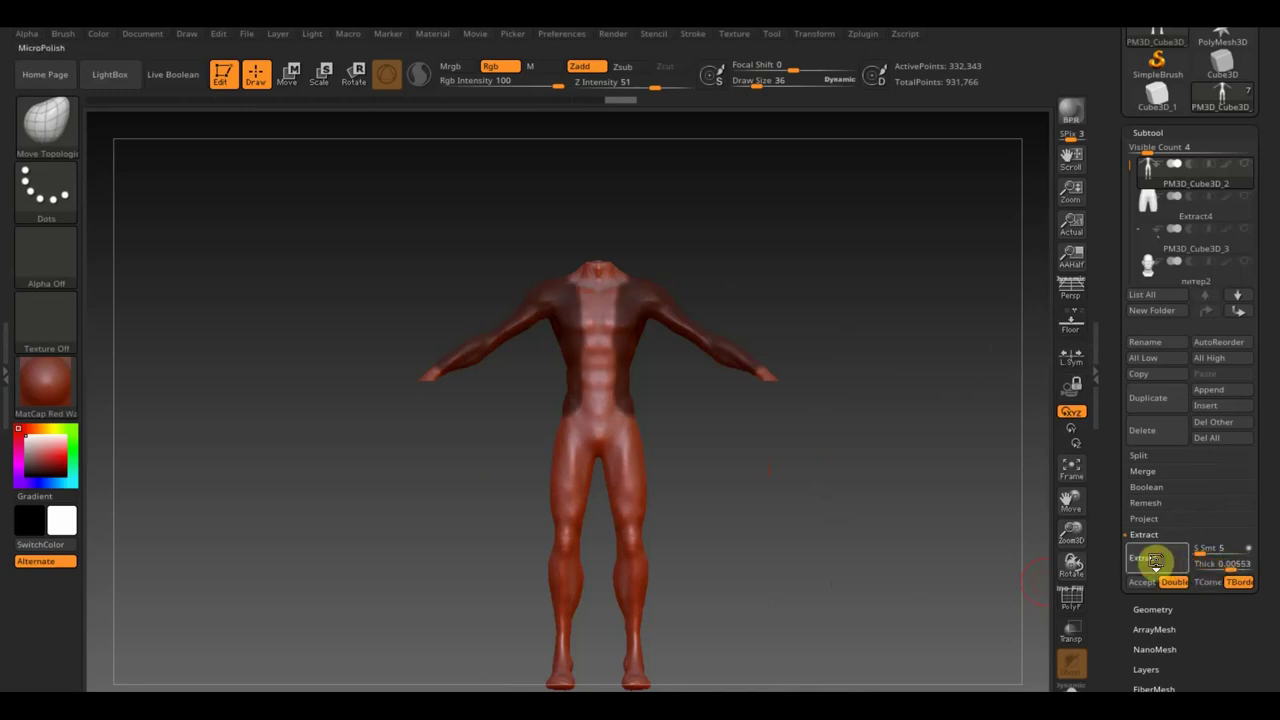
click(1226, 565)
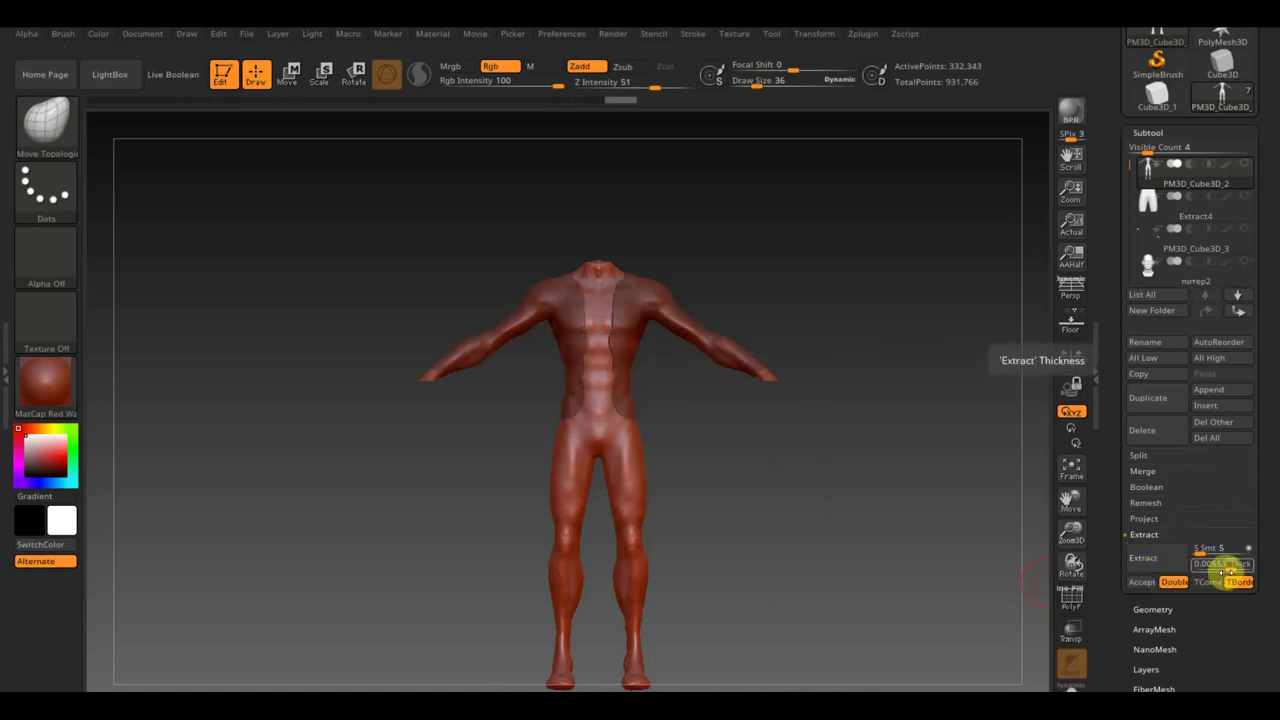
text(0.03058)
key(Return)
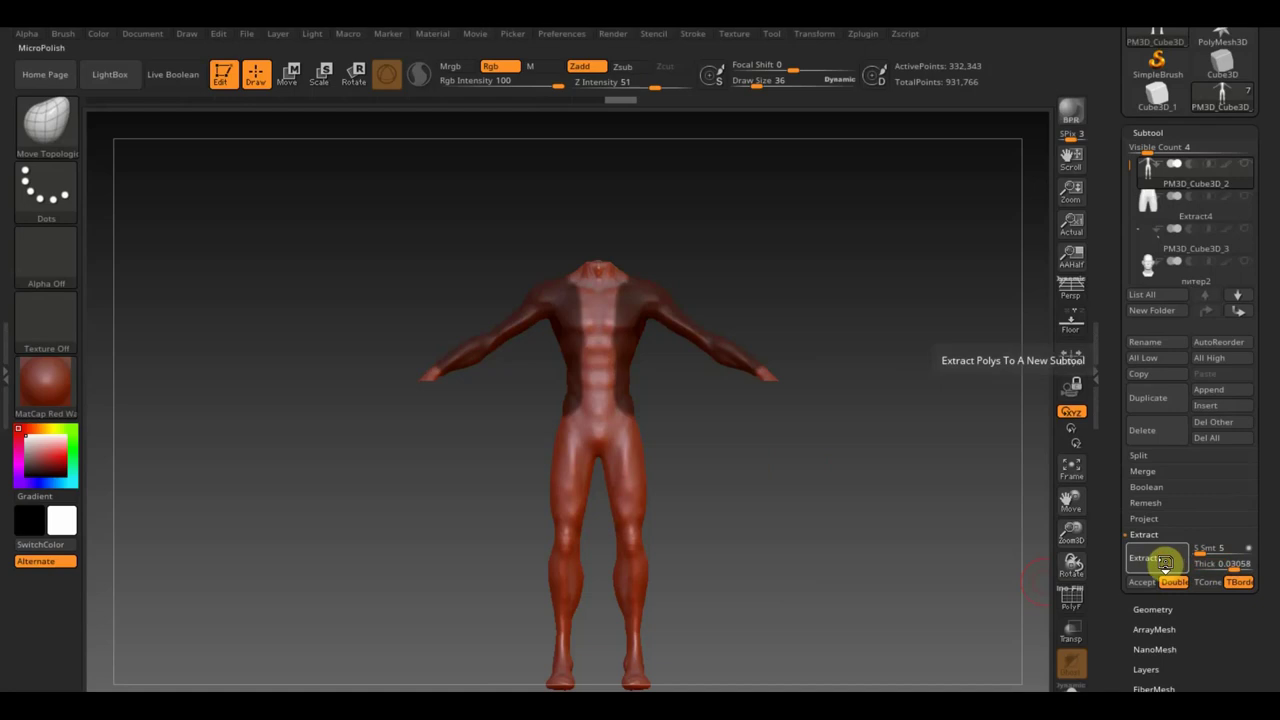
click(1160, 563)
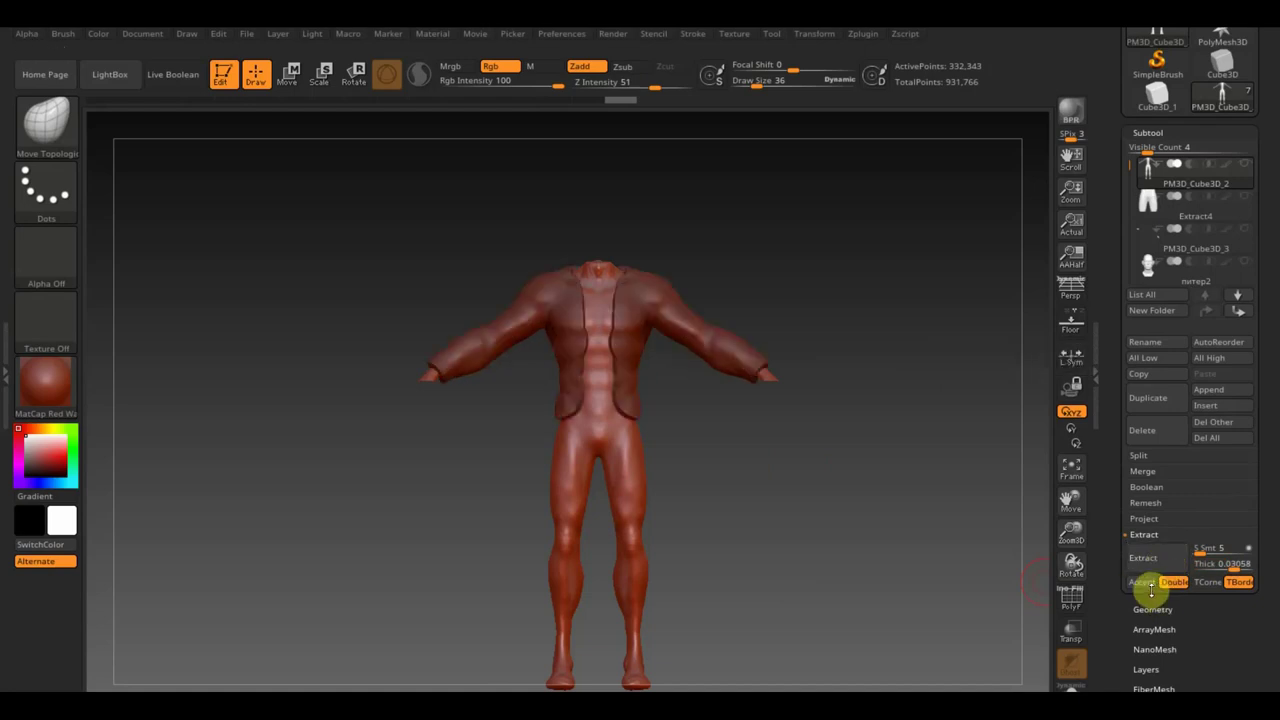
Set extraction thickness to 0.01424 and accept the jacket shell as Extract13
click(1237, 566)
text(0.01424)
key(Return)
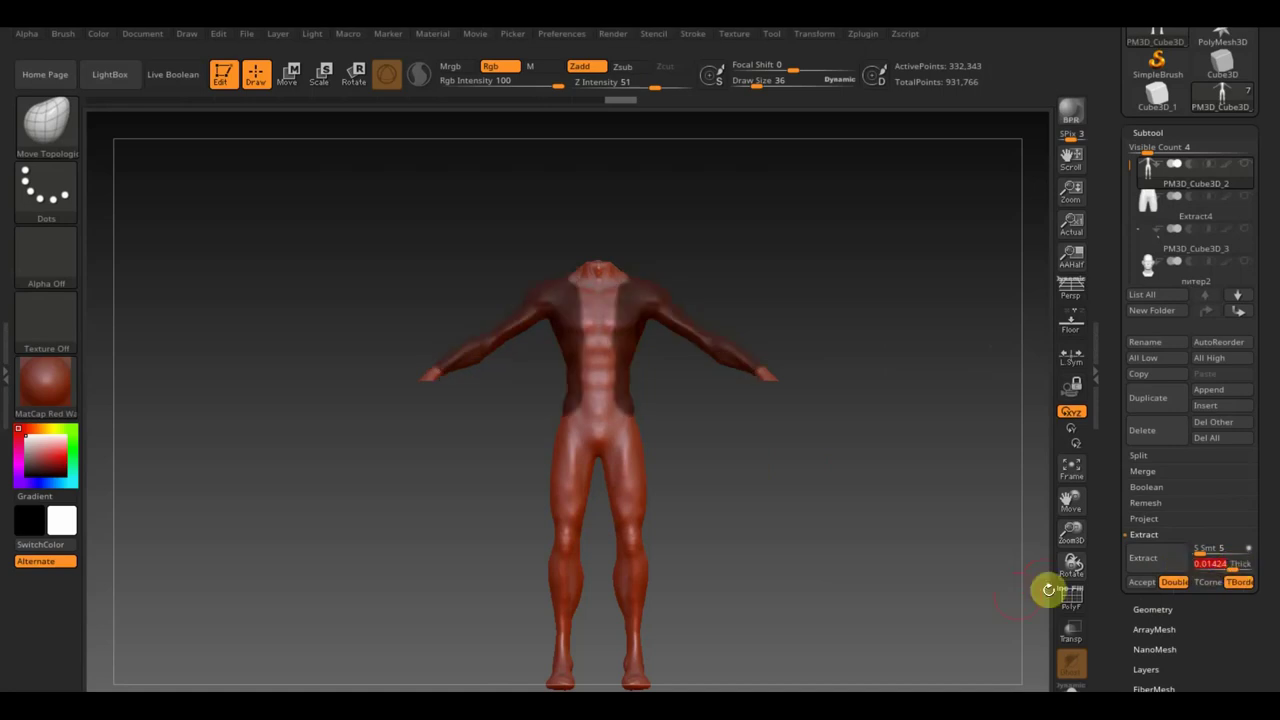
click(1145, 560)
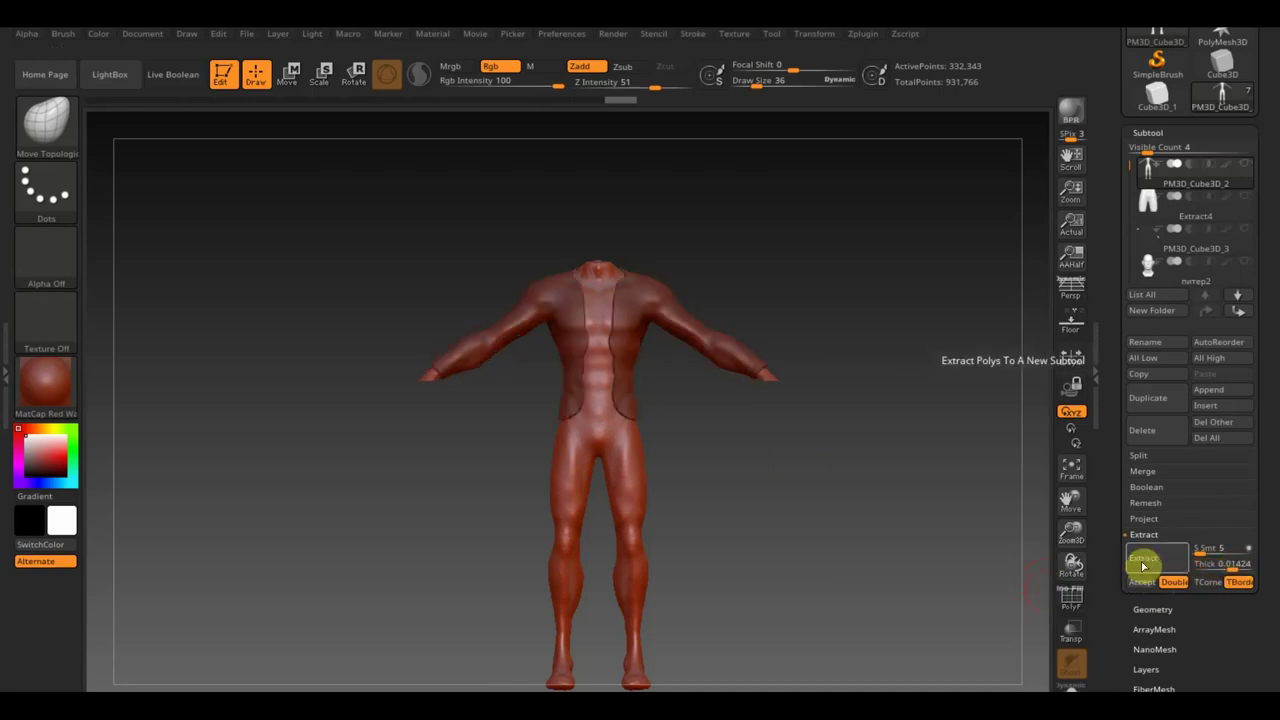
click(1138, 585)
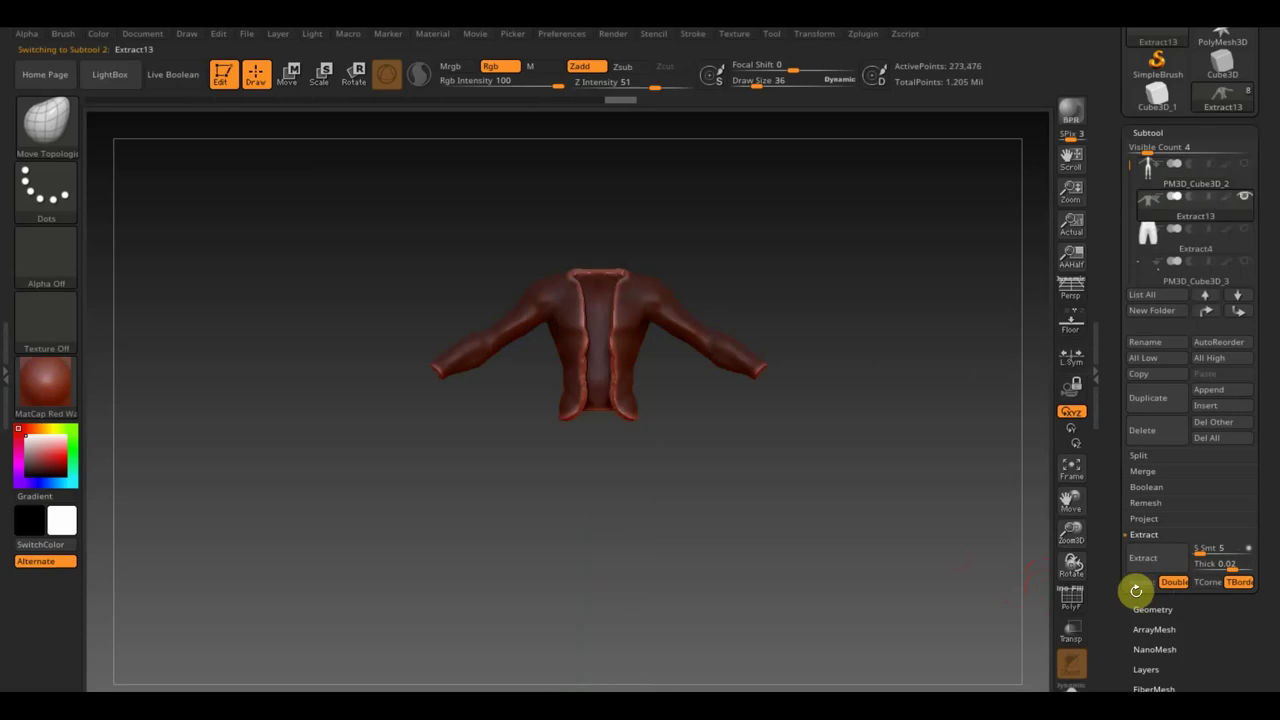
drag(808, 529, 678, 422)
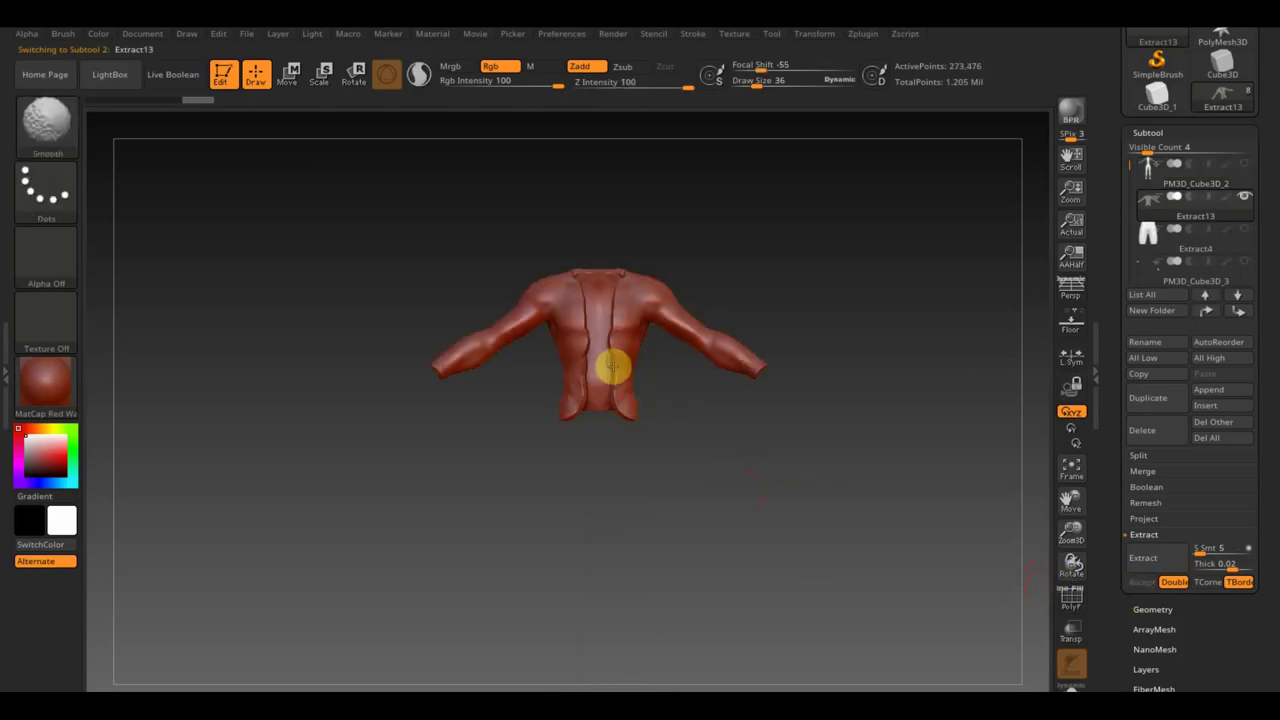
mouse_move(871, 518)
mouse_down()
mouse_move(863, 606)
mouse_move(926, 571)
mouse_up()
click(1147, 610)
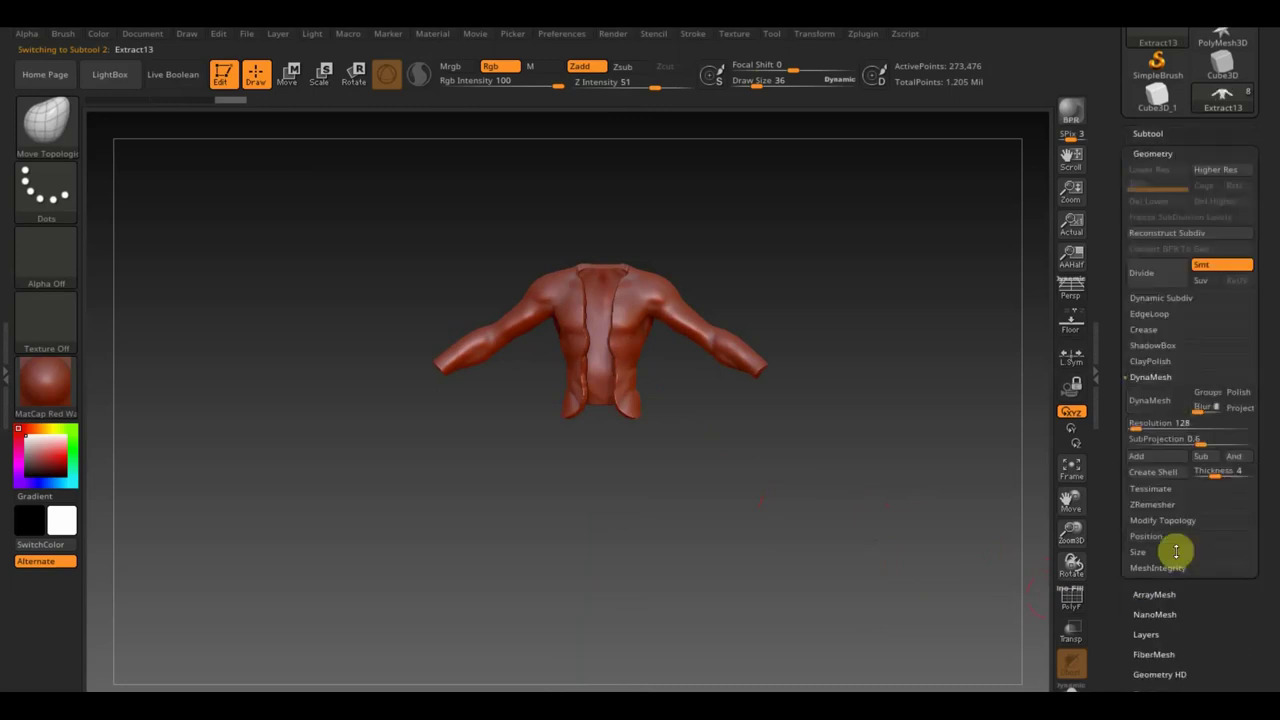
DynaMesh the Extract13 jacket at resolution 568, checking its wireframe, leaving 62,658 active points
click(1148, 402)
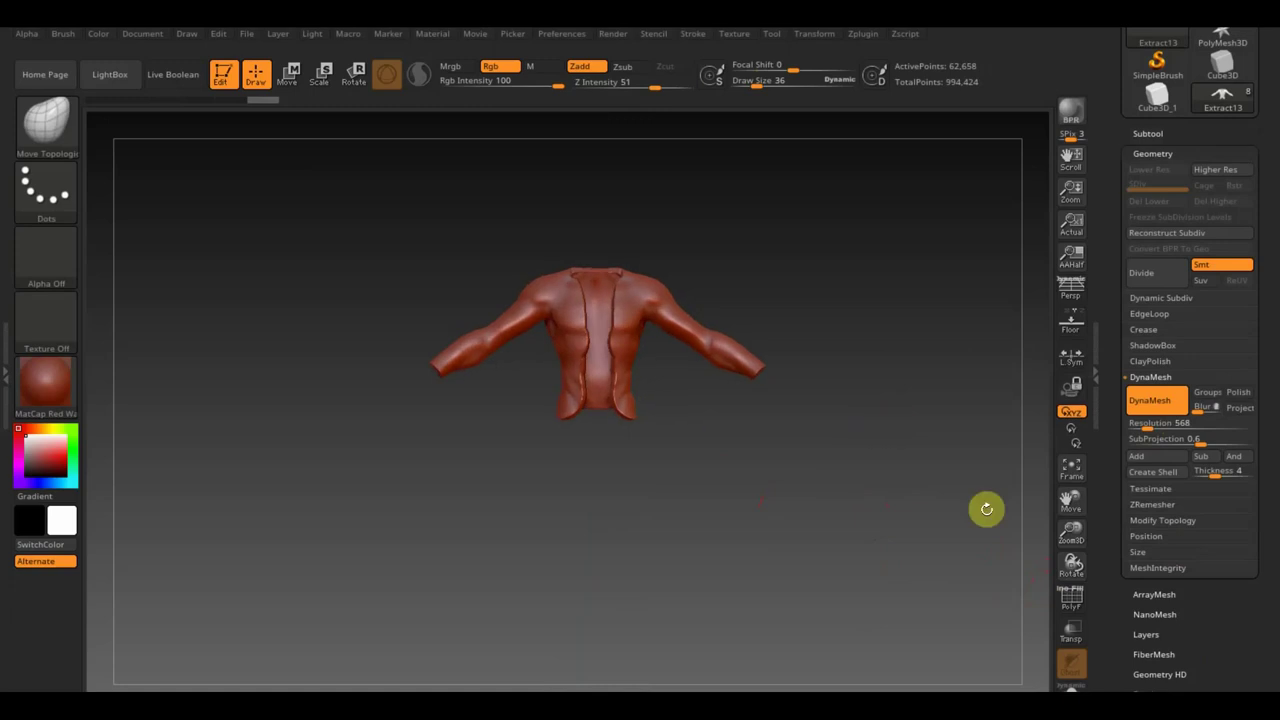
click(1068, 600)
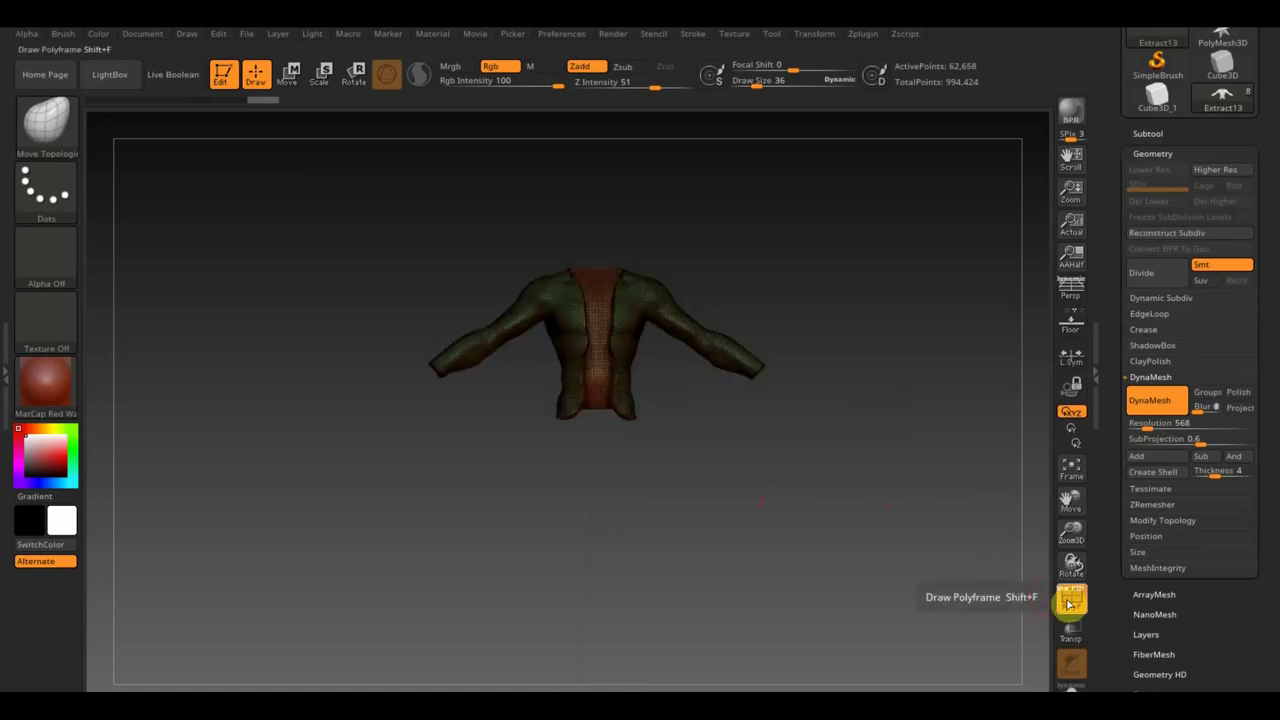
click(1155, 425)
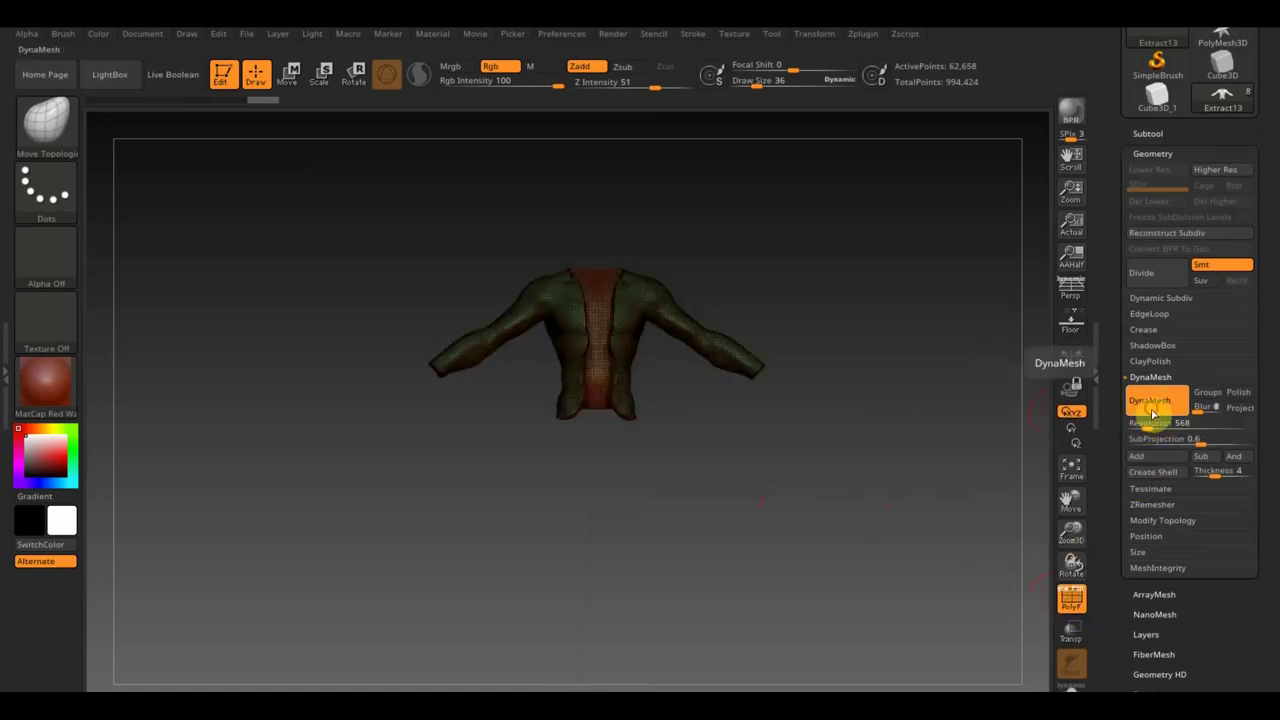
click(1150, 410)
click(1151, 412)
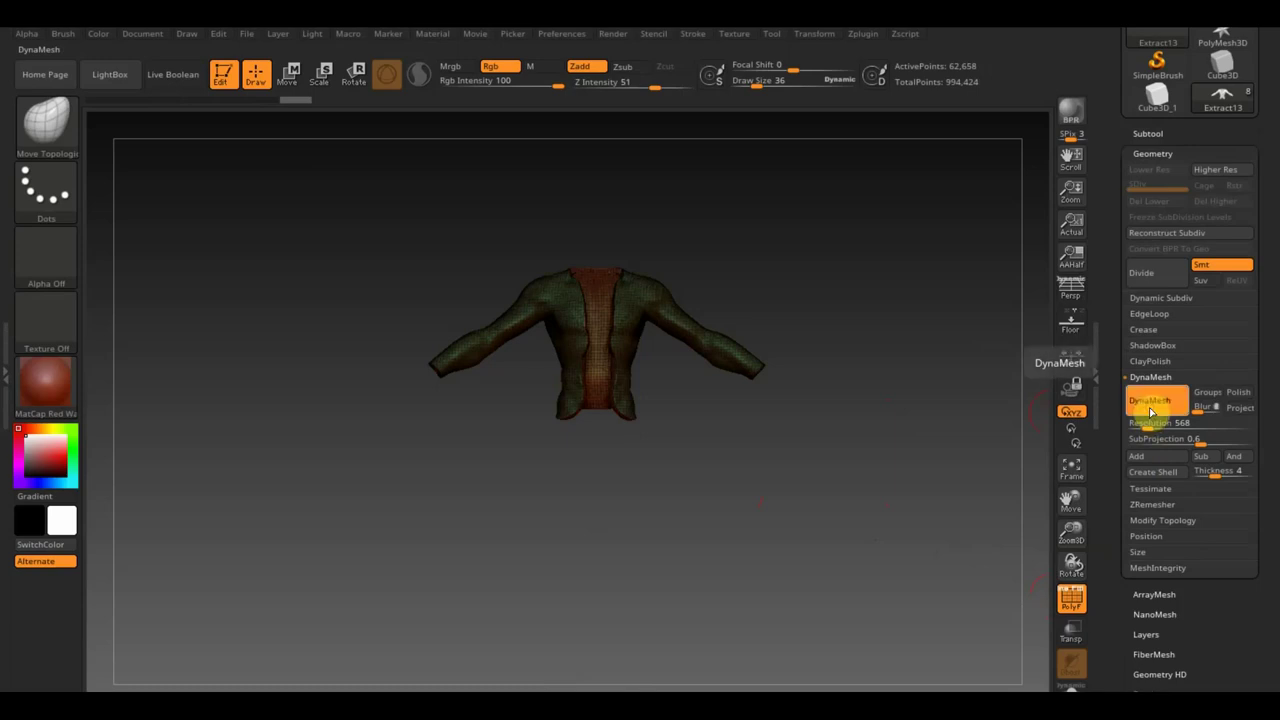
ctrl+drag(1000, 465, 905, 484)
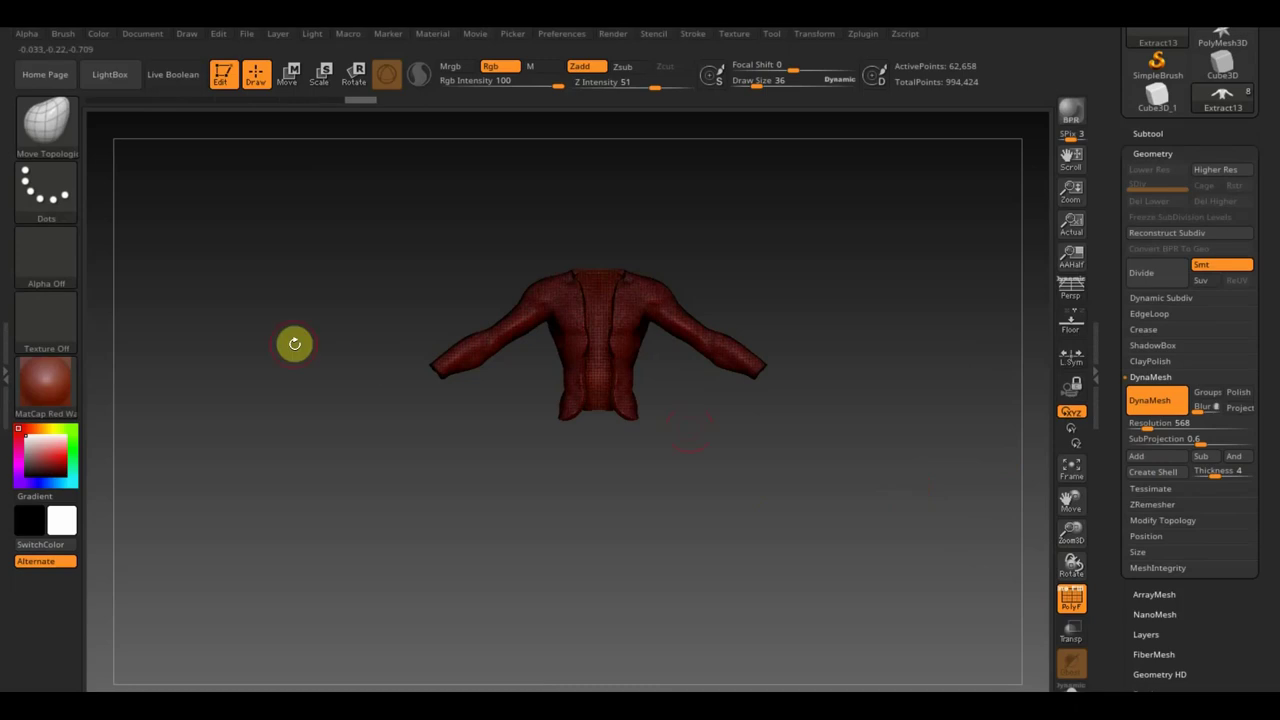
Hide the jacket's wireframe, resize the brush and smooth the jacket's chest surface
click(1074, 600)
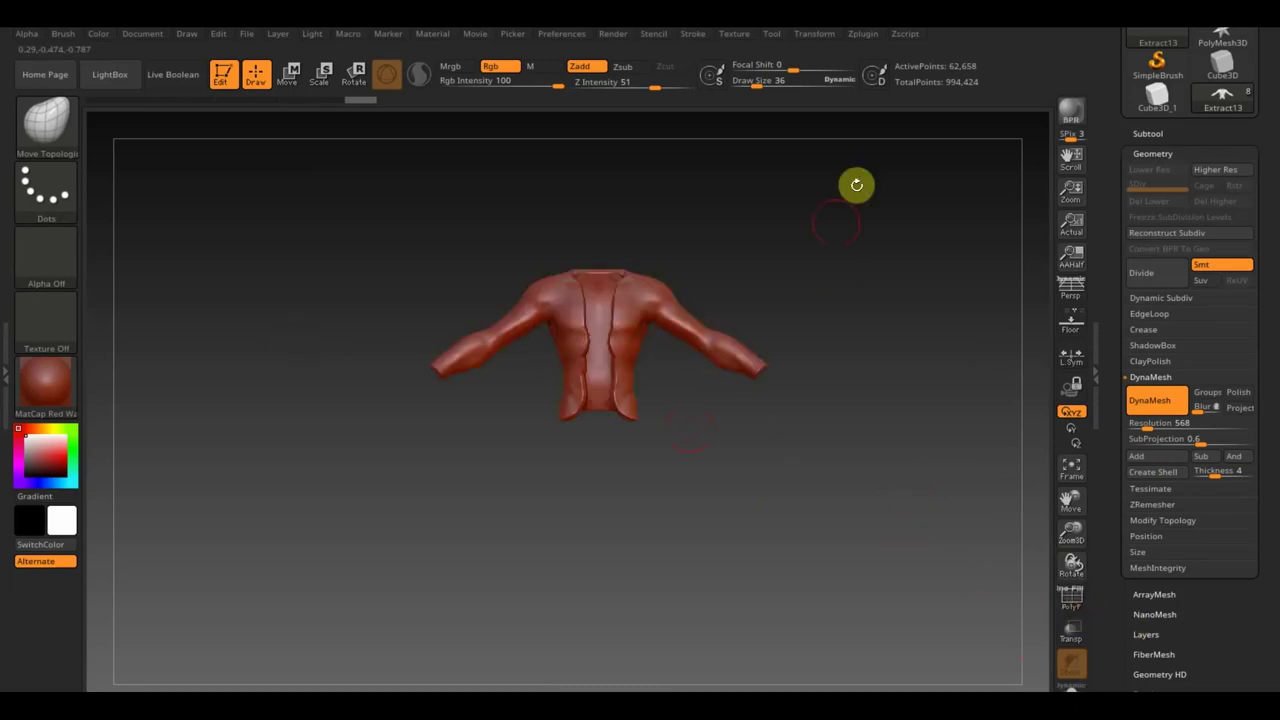
drag(854, 183, 826, 317)
drag(804, 84, 757, 83)
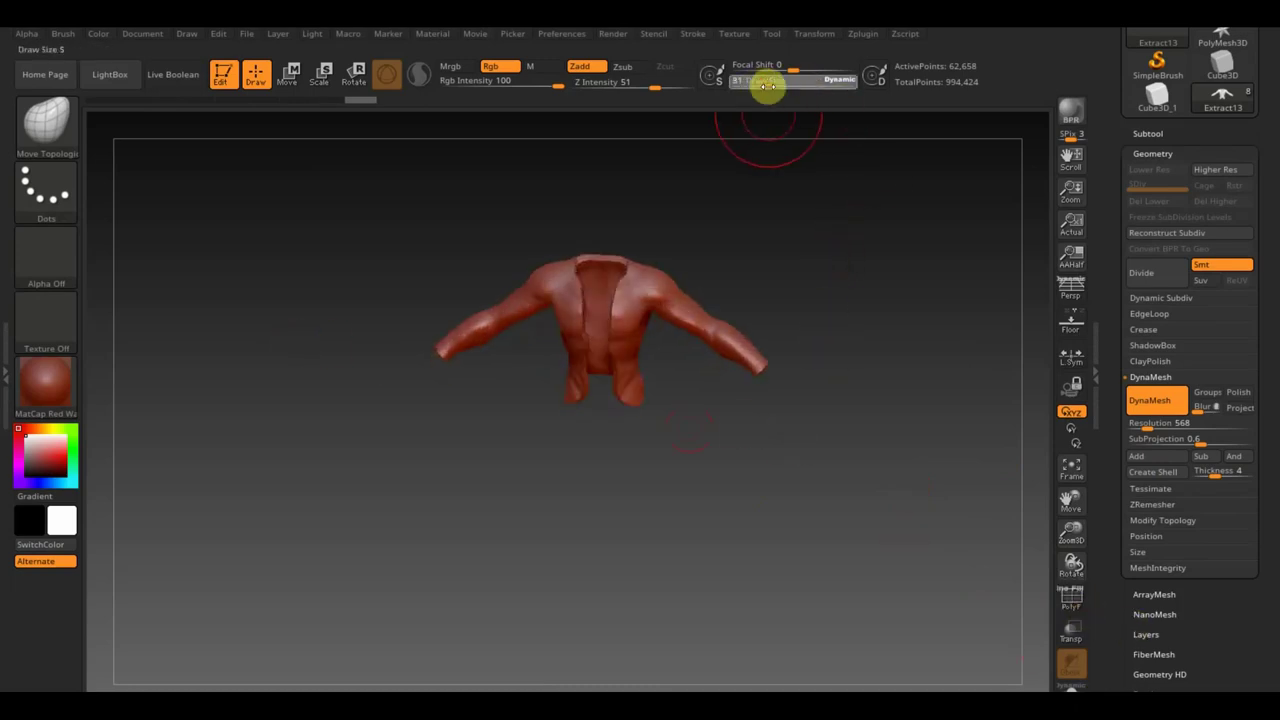
mouse_move(606, 268)
shift+mouse_down()
mouse_move(566, 305)
mouse_move(586, 380)
mouse_move(560, 334)
mouse_move(520, 320)
mouse_move(557, 283)
shift+mouse_up()
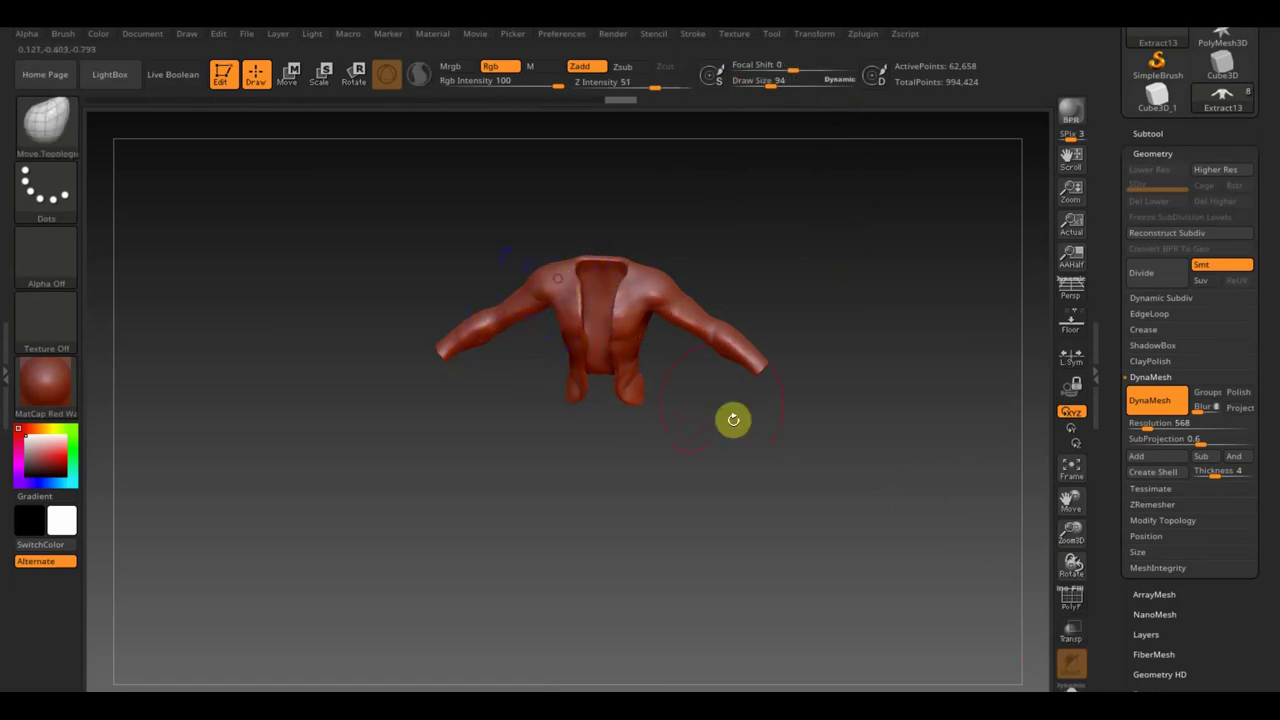
Pull the jacket's lower front hem down and reshape the front and back hem edges
drag(734, 420, 740, 340)
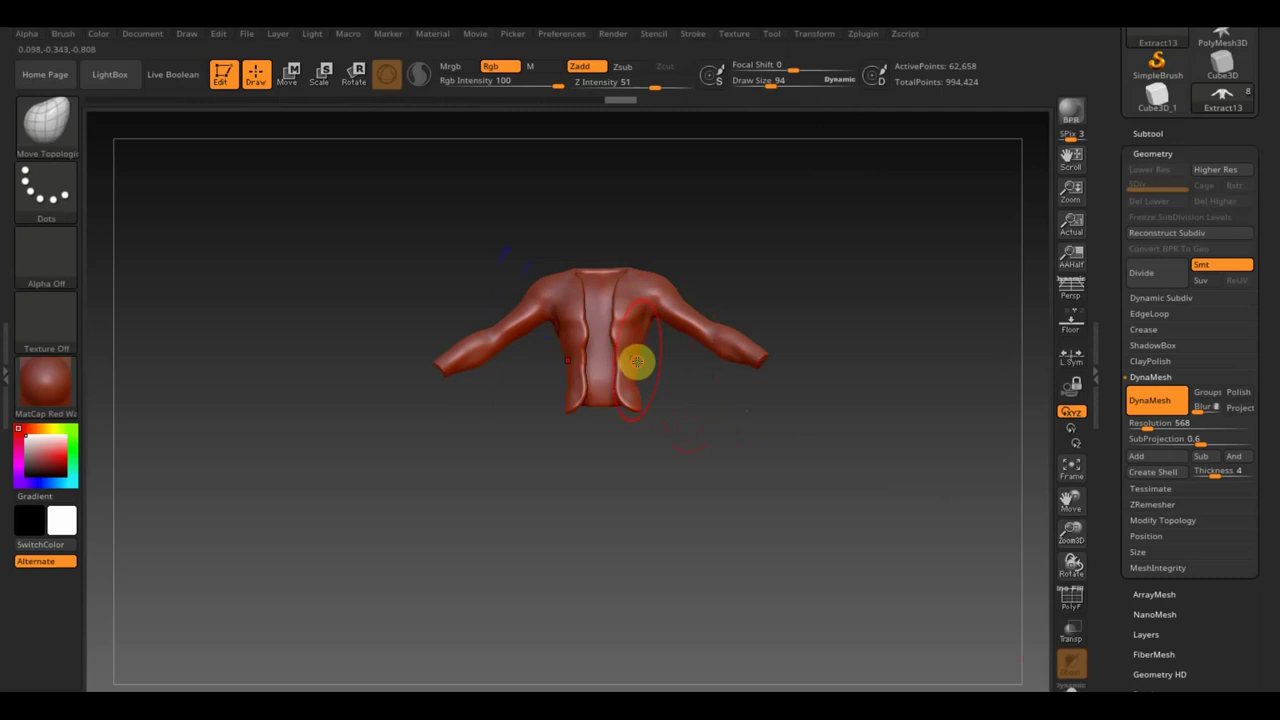
mouse_move(637, 361)
mouse_down()
mouse_move(651, 366)
mouse_move(640, 394)
mouse_move(683, 430)
mouse_move(577, 483)
mouse_up()
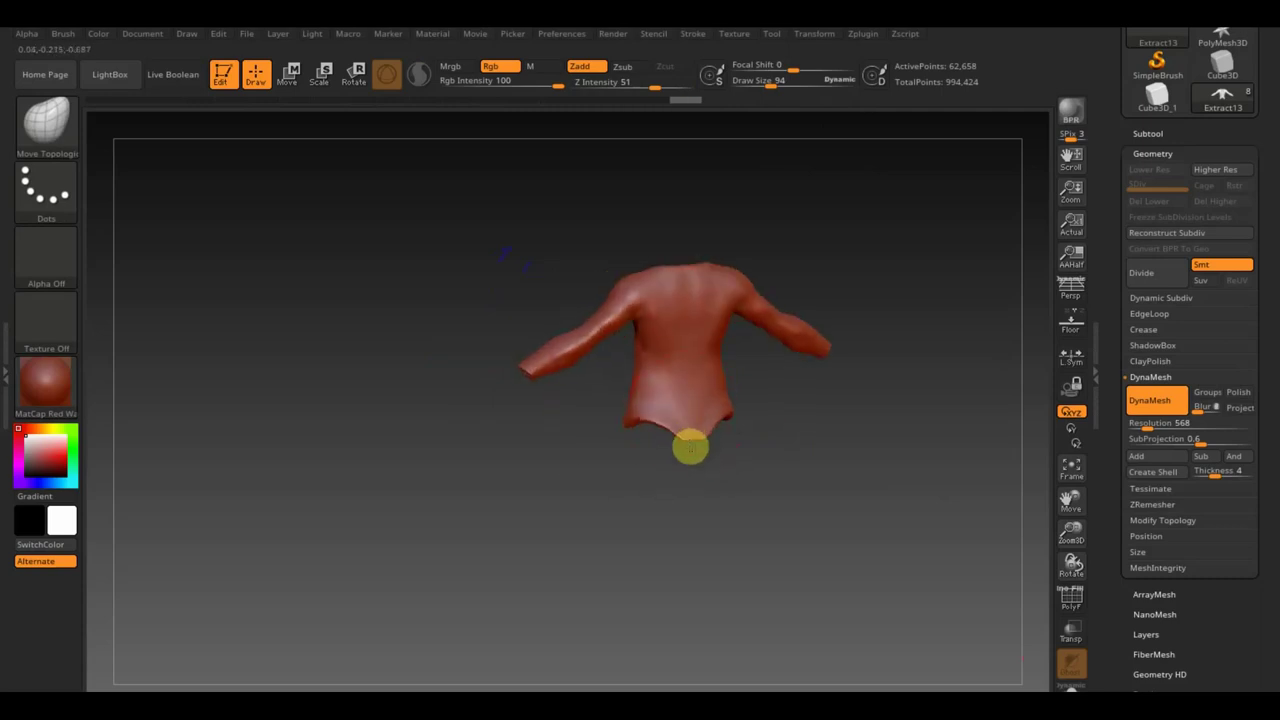
drag(690, 441, 662, 407)
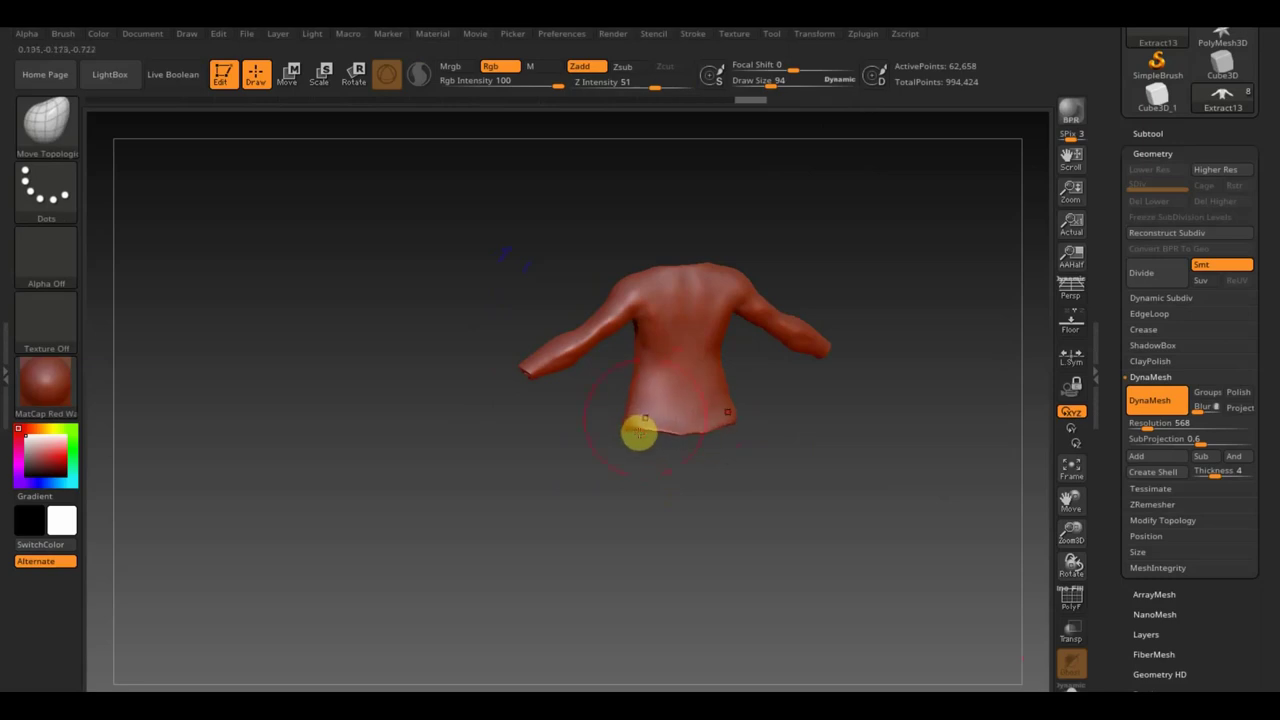
drag(633, 366, 626, 411)
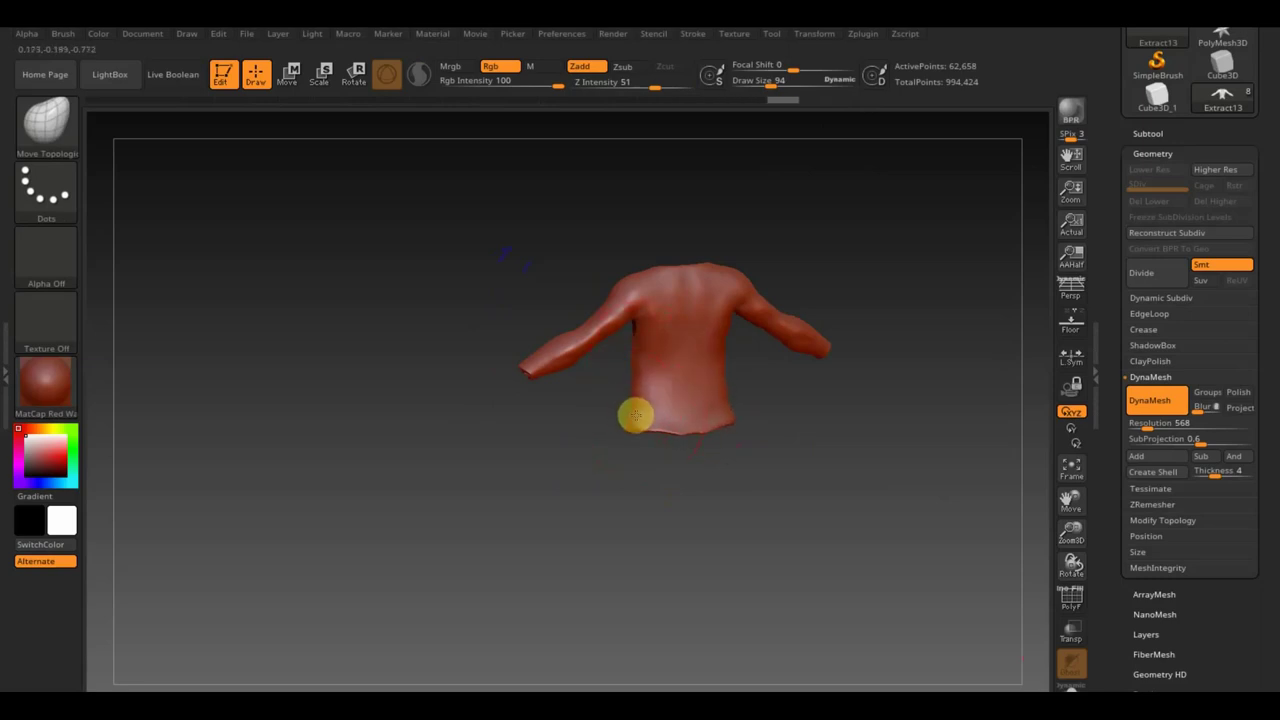
mouse_move(813, 281)
mouse_down()
mouse_move(633, 326)
mouse_move(806, 306)
mouse_up()
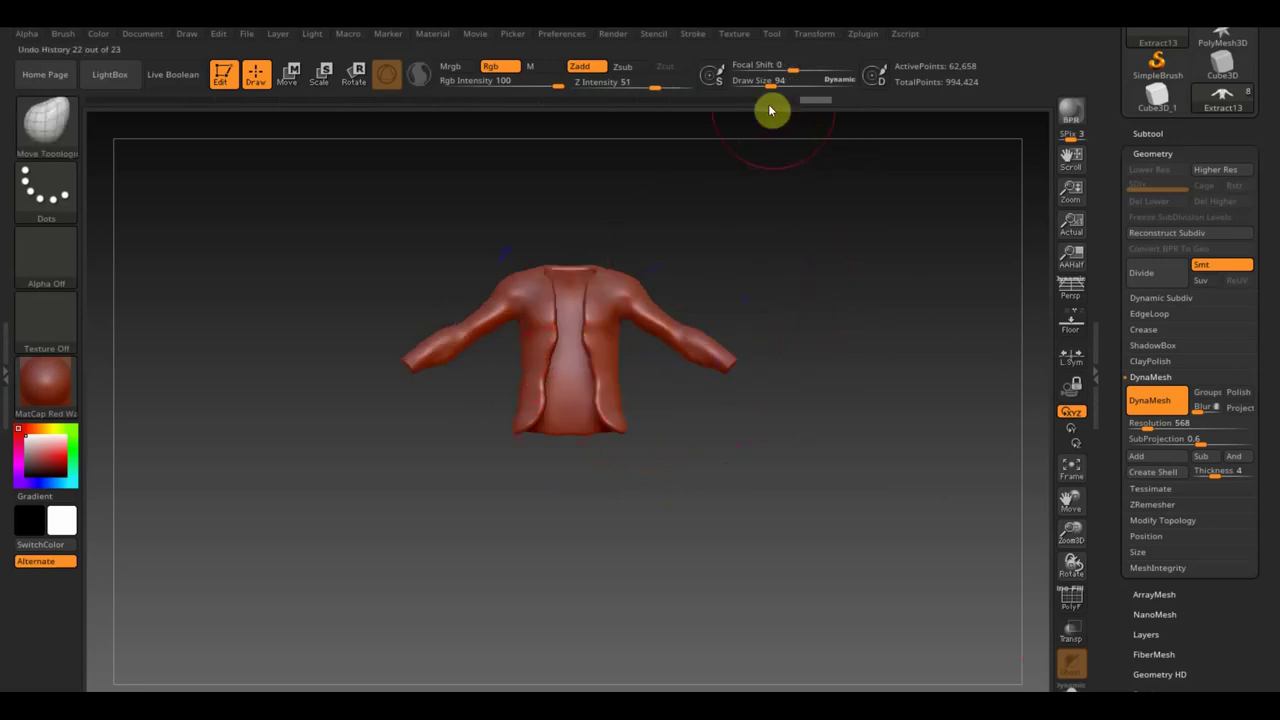
Set the brush size to 58 and reshape the edges of the jacket's central front panel
drag(770, 86, 775, 86)
alt+drag(791, 274, 803, 302)
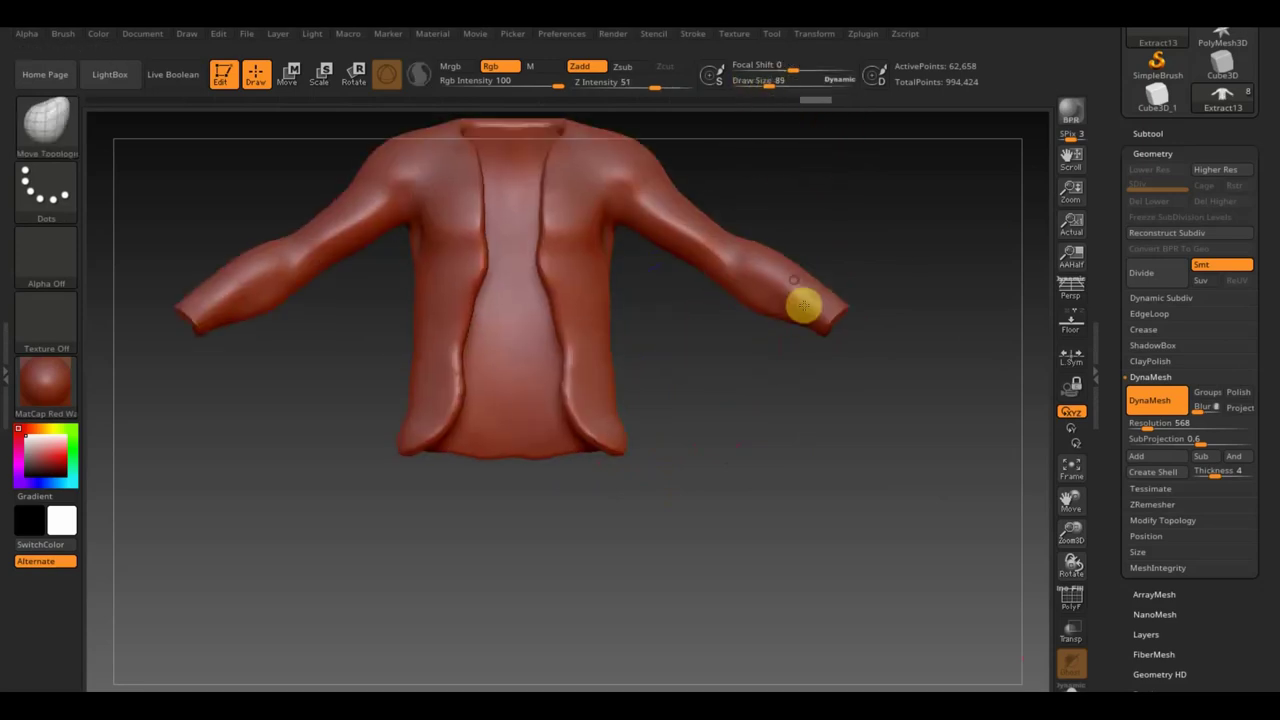
alt+drag(871, 206, 919, 363)
drag(771, 85, 763, 87)
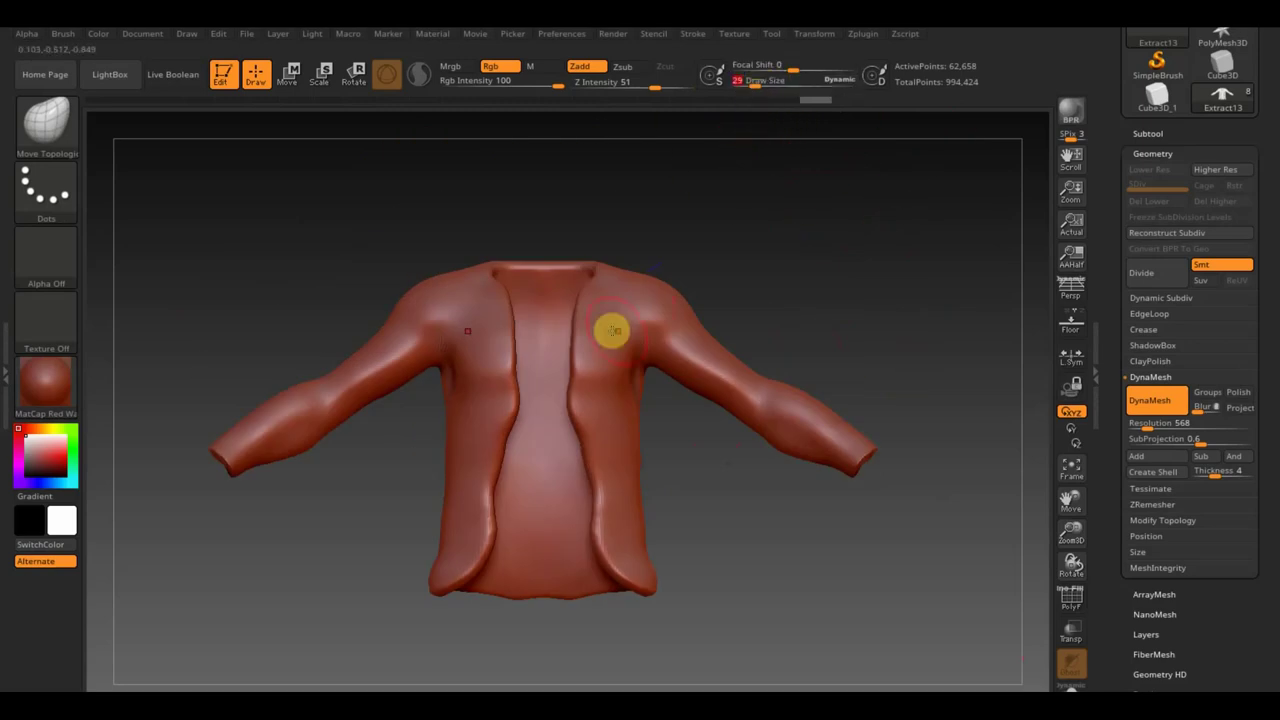
drag(754, 86, 749, 87)
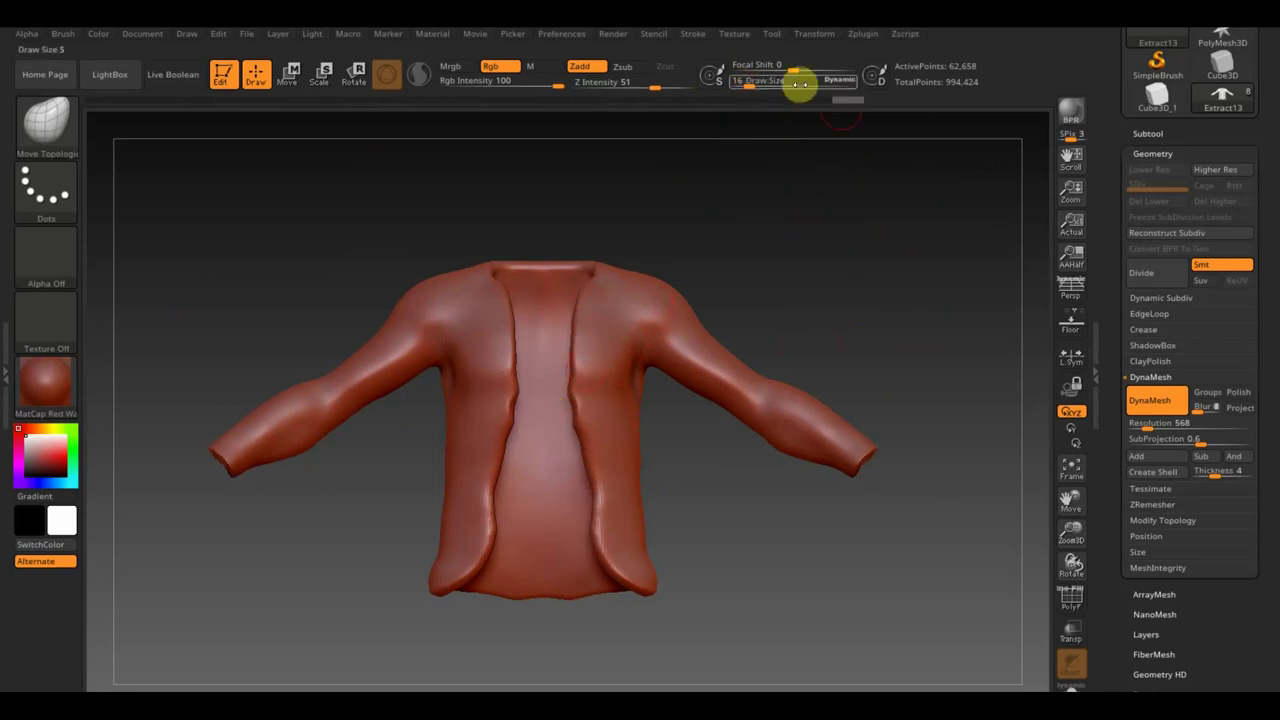
drag(750, 84, 763, 86)
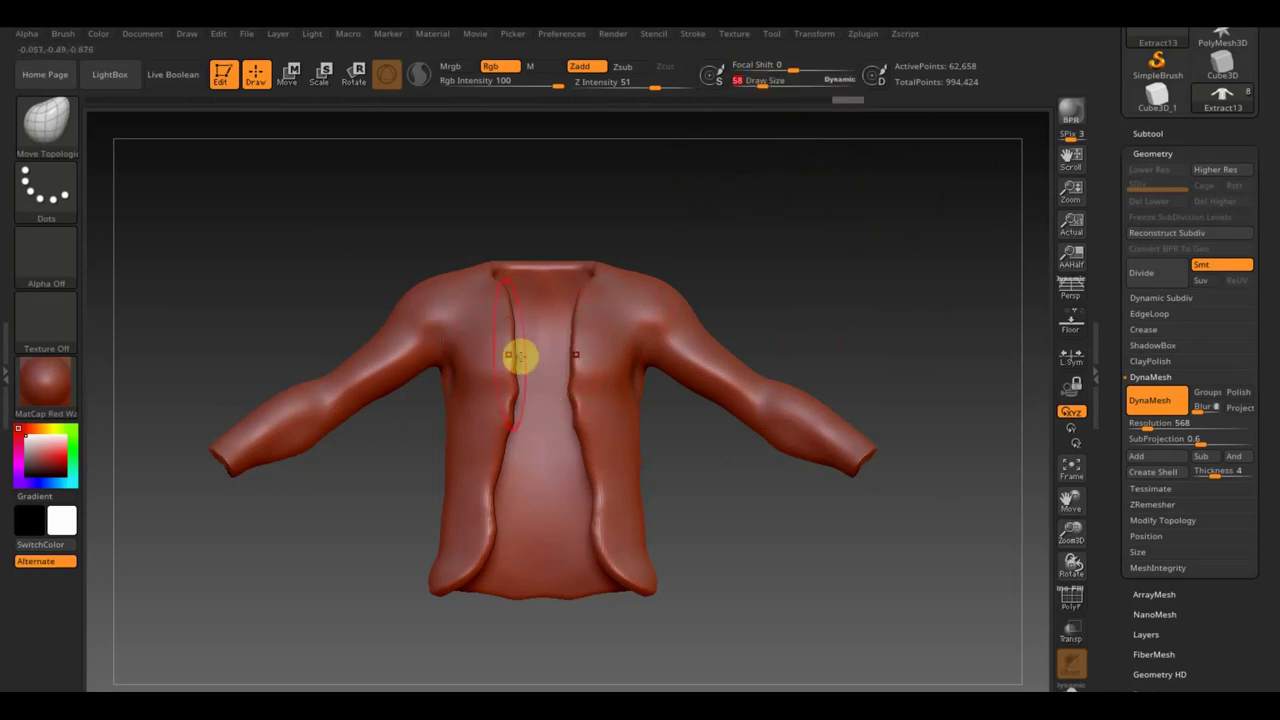
mouse_move(507, 352)
mouse_down()
mouse_move(520, 397)
mouse_move(500, 429)
mouse_move(506, 309)
mouse_move(488, 563)
mouse_move(480, 549)
mouse_move(464, 622)
mouse_up()
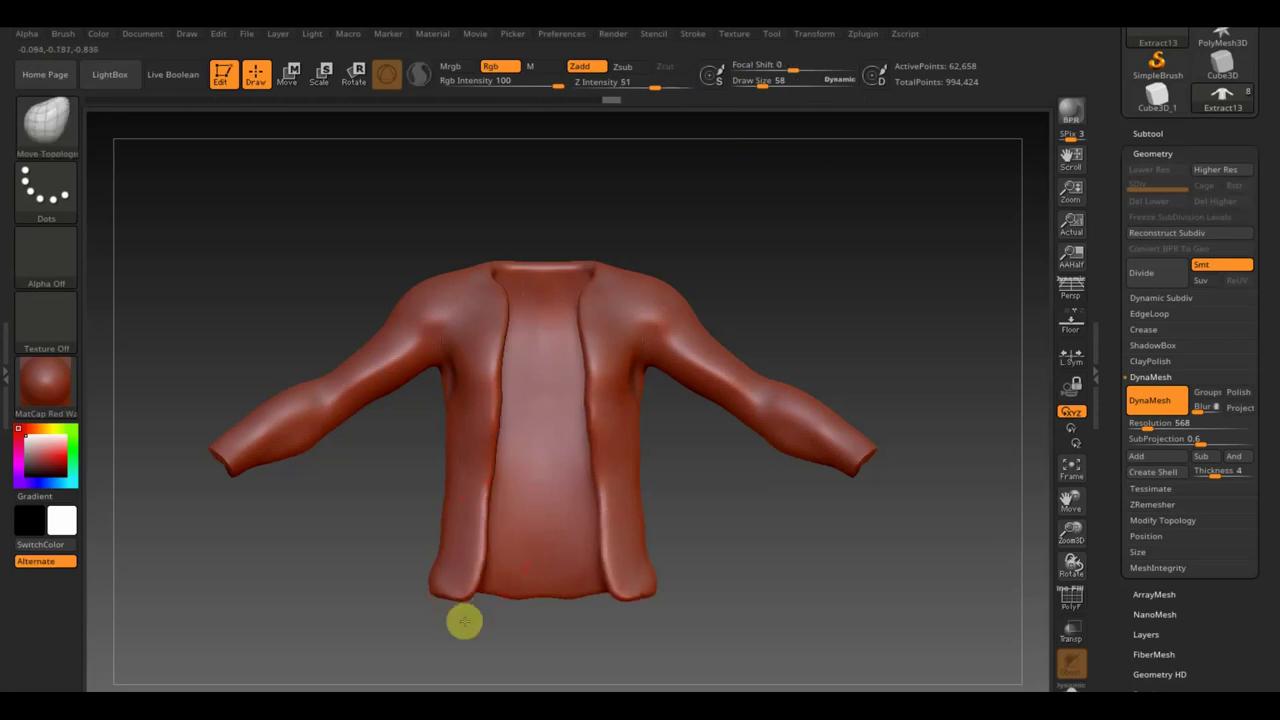
Smooth the left and right front panel edges and check the jacket from several angles
mouse_move(486, 466)
shift+mouse_down()
mouse_move(505, 346)
mouse_move(549, 317)
shift+mouse_up()
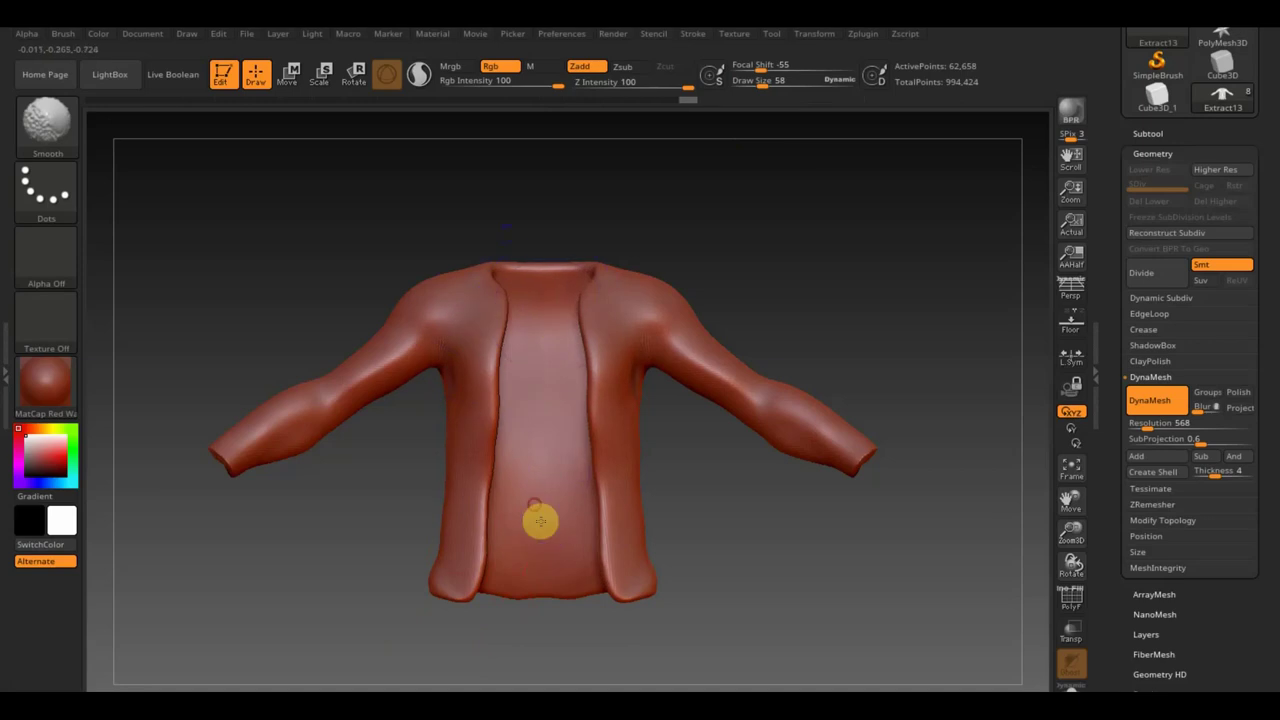
shift+drag(588, 446, 577, 534)
mouse_move(720, 600)
mouse_down()
mouse_move(757, 560)
mouse_move(700, 420)
mouse_up()
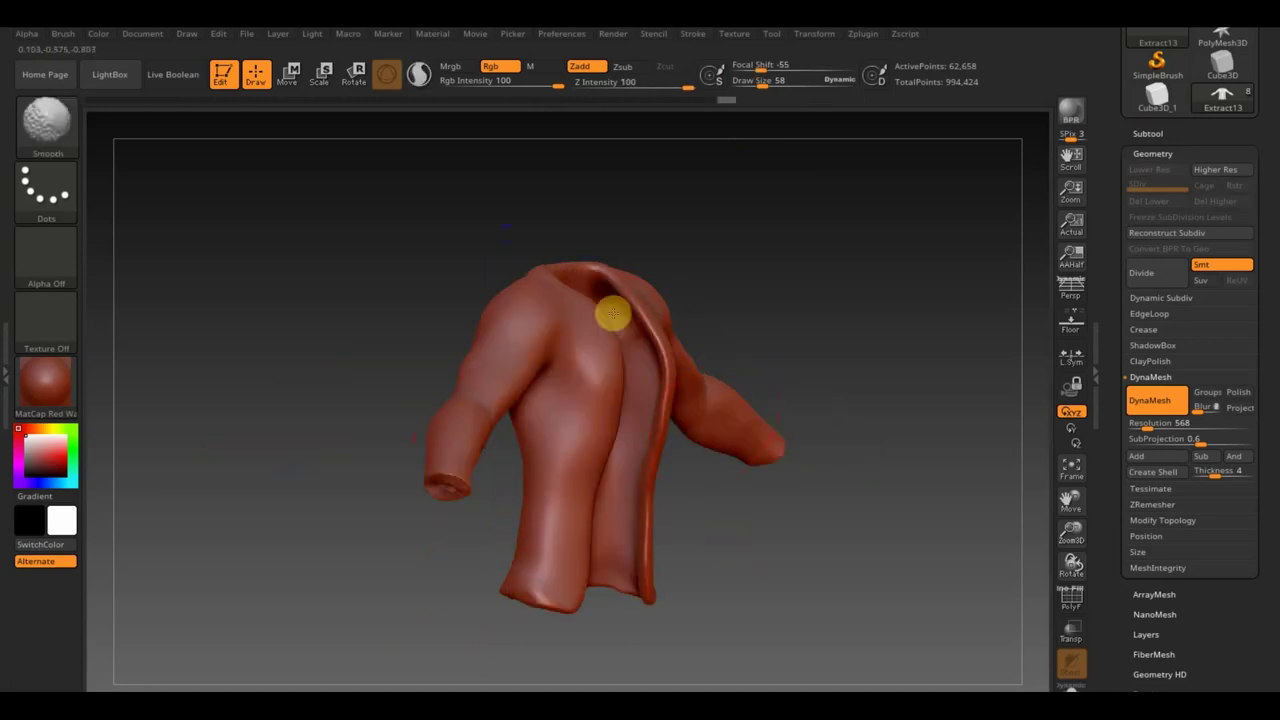
drag(613, 314, 600, 617)
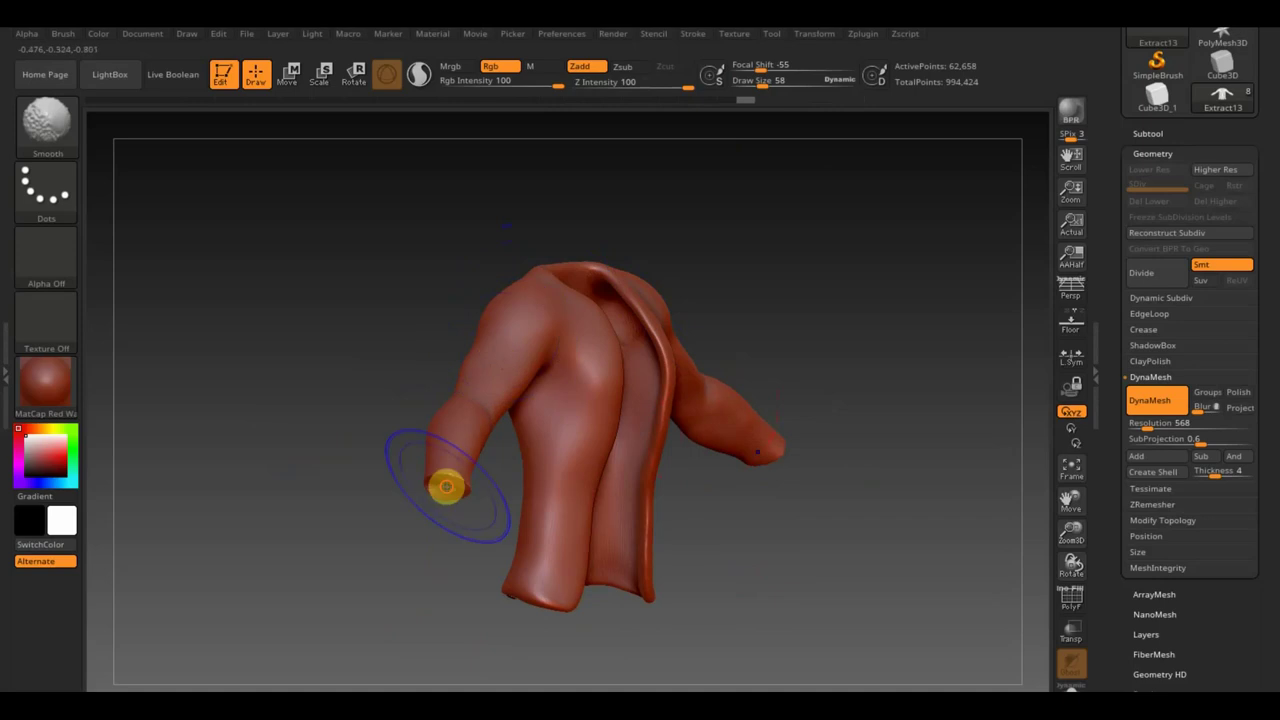
mouse_move(377, 506)
mouse_down()
mouse_move(774, 561)
mouse_move(583, 586)
mouse_up()
Switch to Move Topological and turn Solo off so the full character shows around the jacket
key(b)
key(m)
key(t)
click(1150, 133)
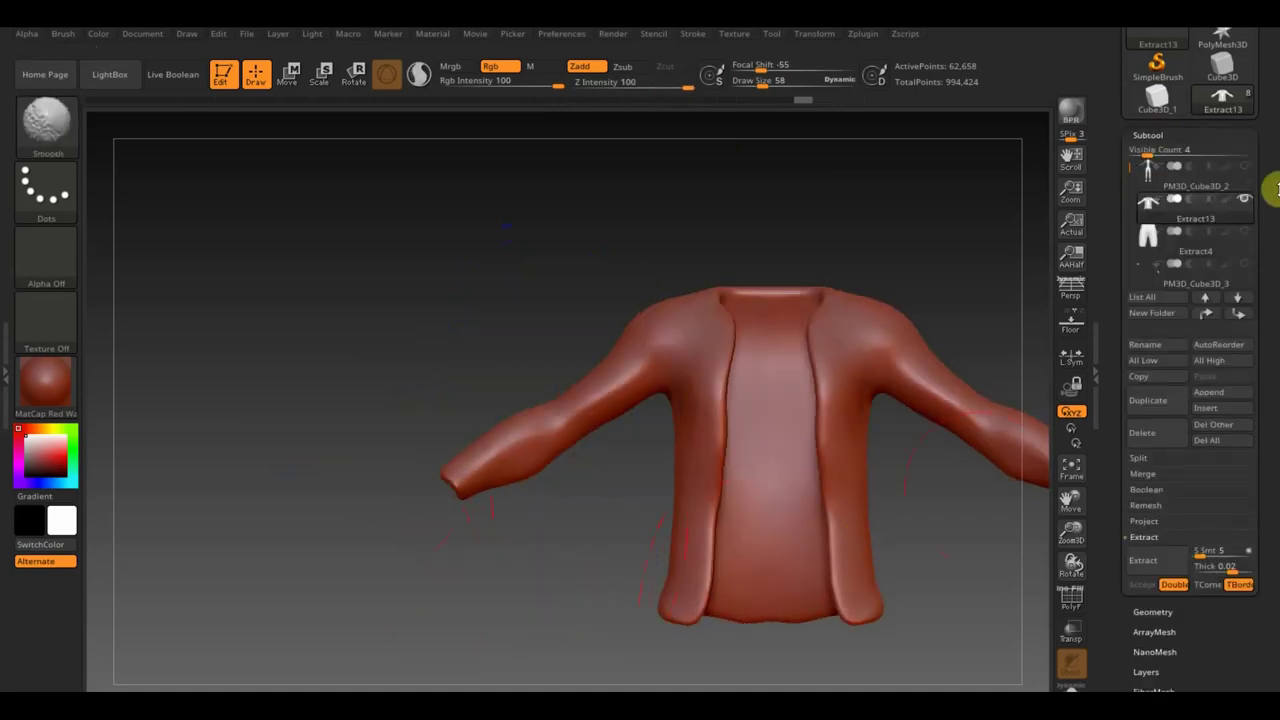
click(1248, 201)
click(1248, 201)
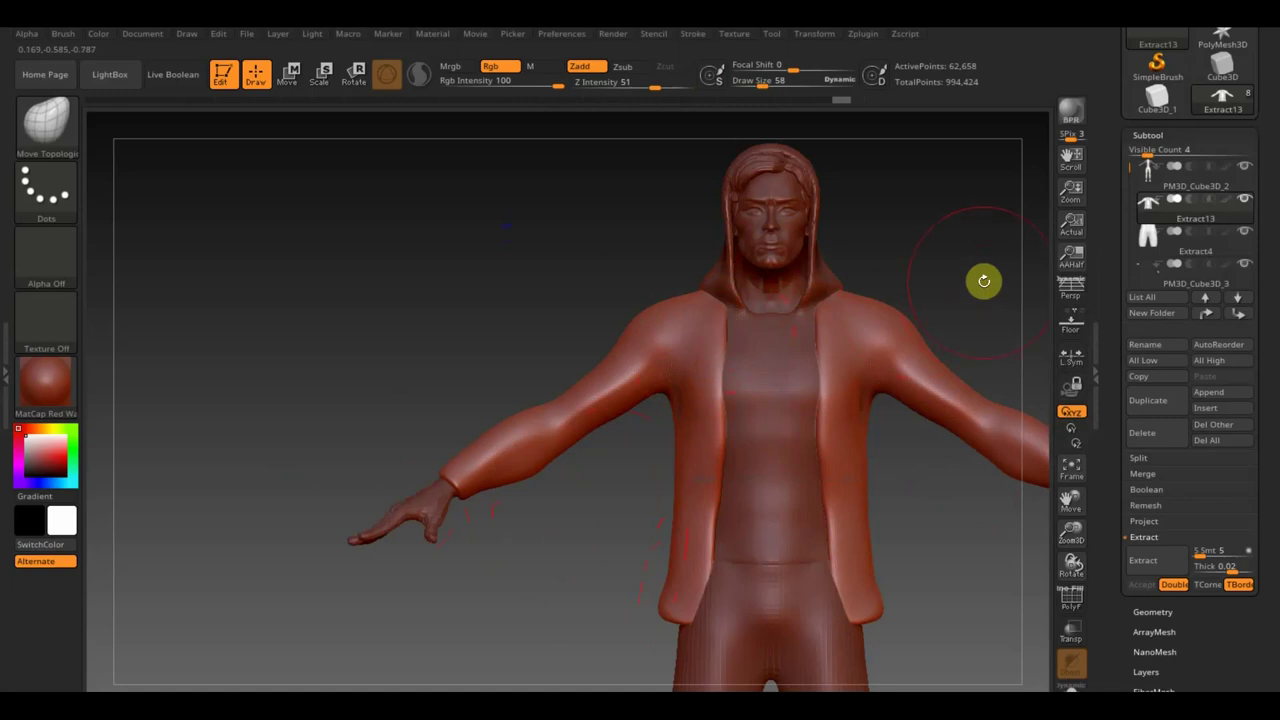
mouse_move(984, 281)
mouse_down()
mouse_move(770, 542)
mouse_move(804, 533)
mouse_move(808, 583)
mouse_move(808, 546)
mouse_move(791, 563)
mouse_move(971, 563)
mouse_up()
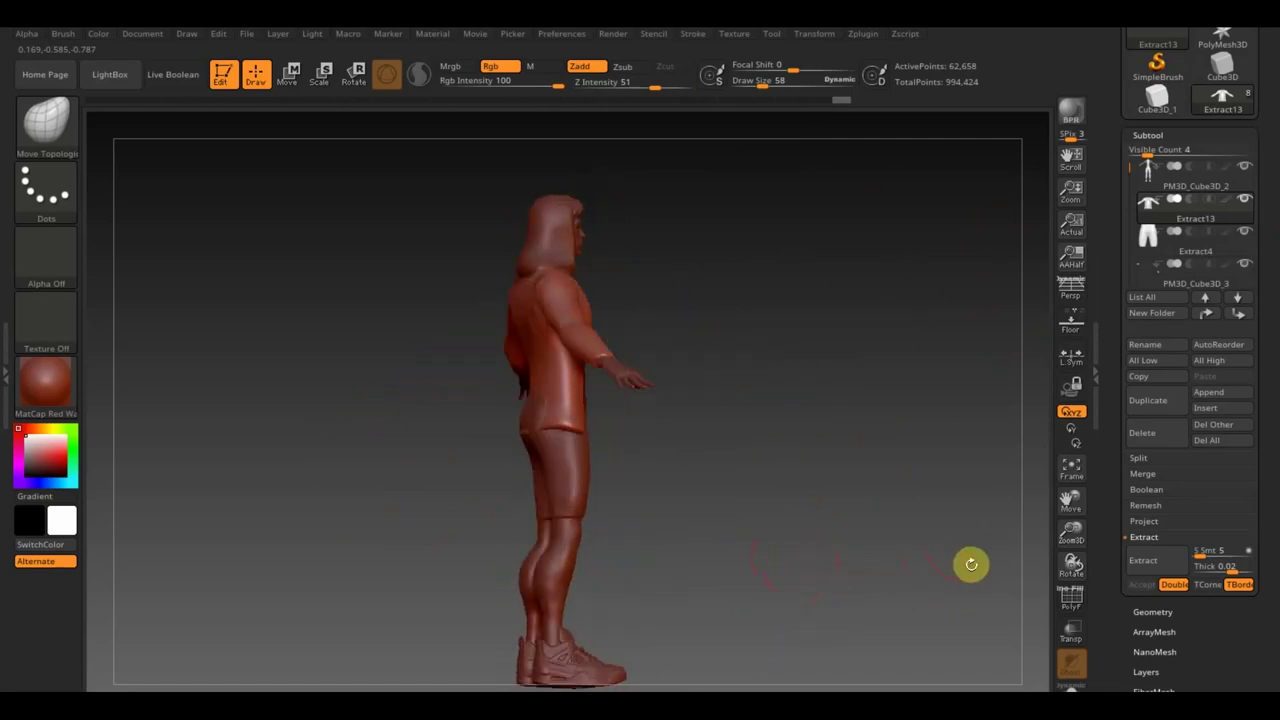
Raise the brush size to 107 and smooth the shirt's hem around the waist from behind
drag(762, 80, 771, 80)
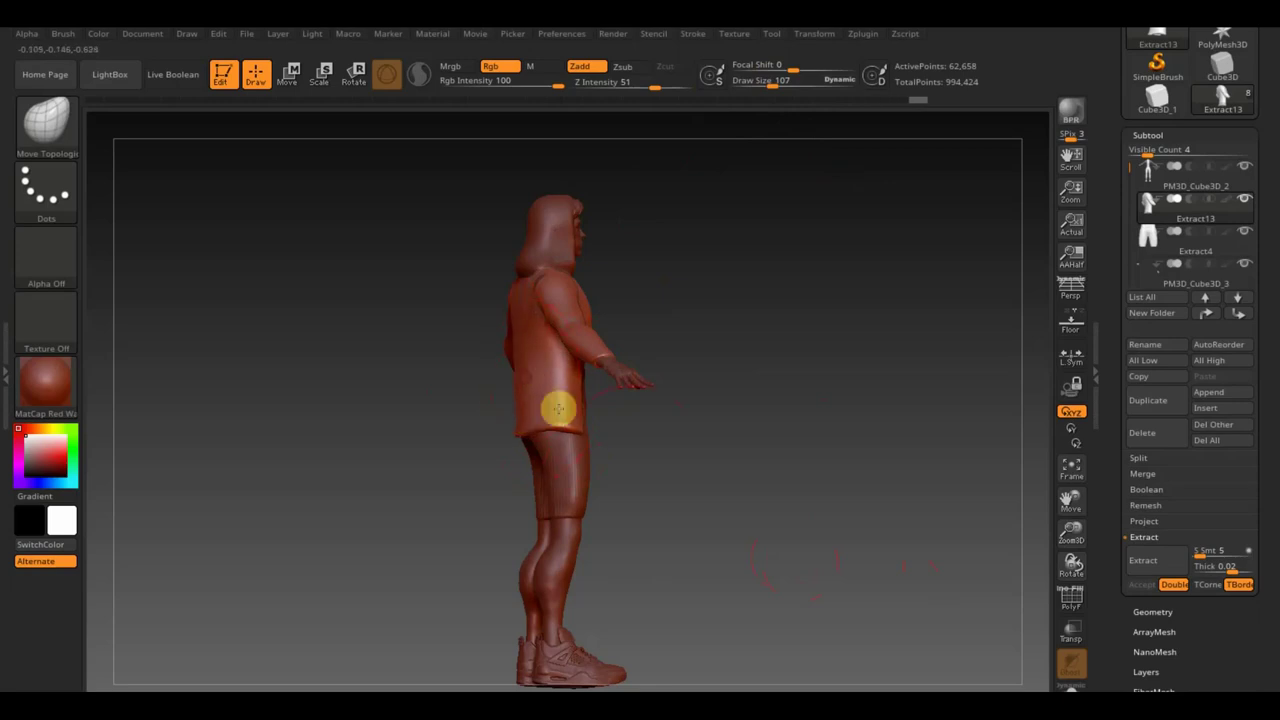
drag(557, 409, 757, 484)
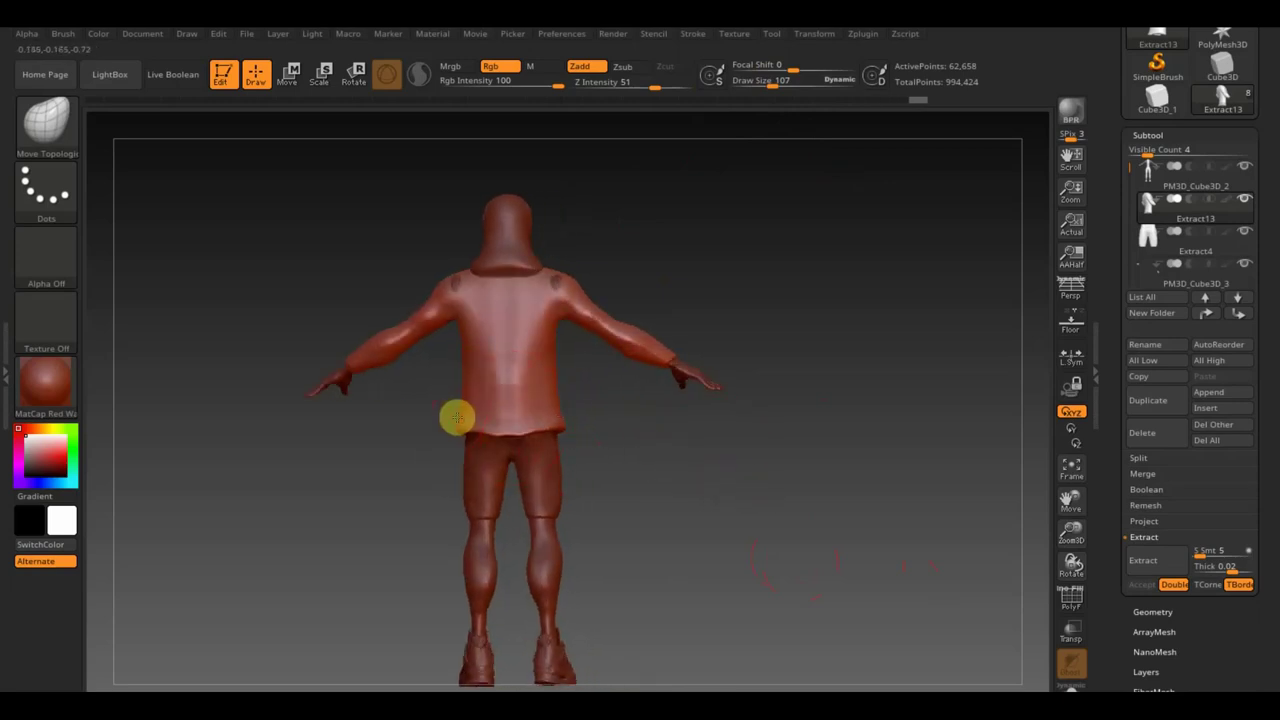
shift+drag(475, 432, 491, 437)
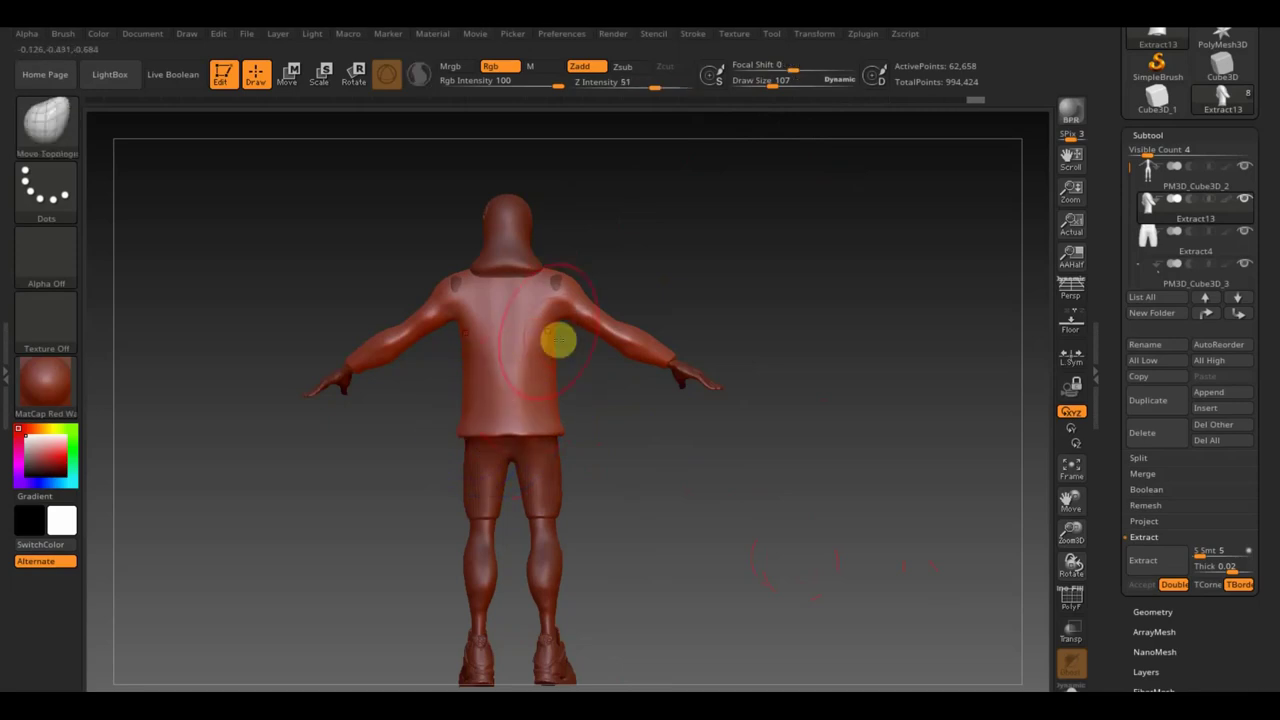
drag(594, 411, 674, 500)
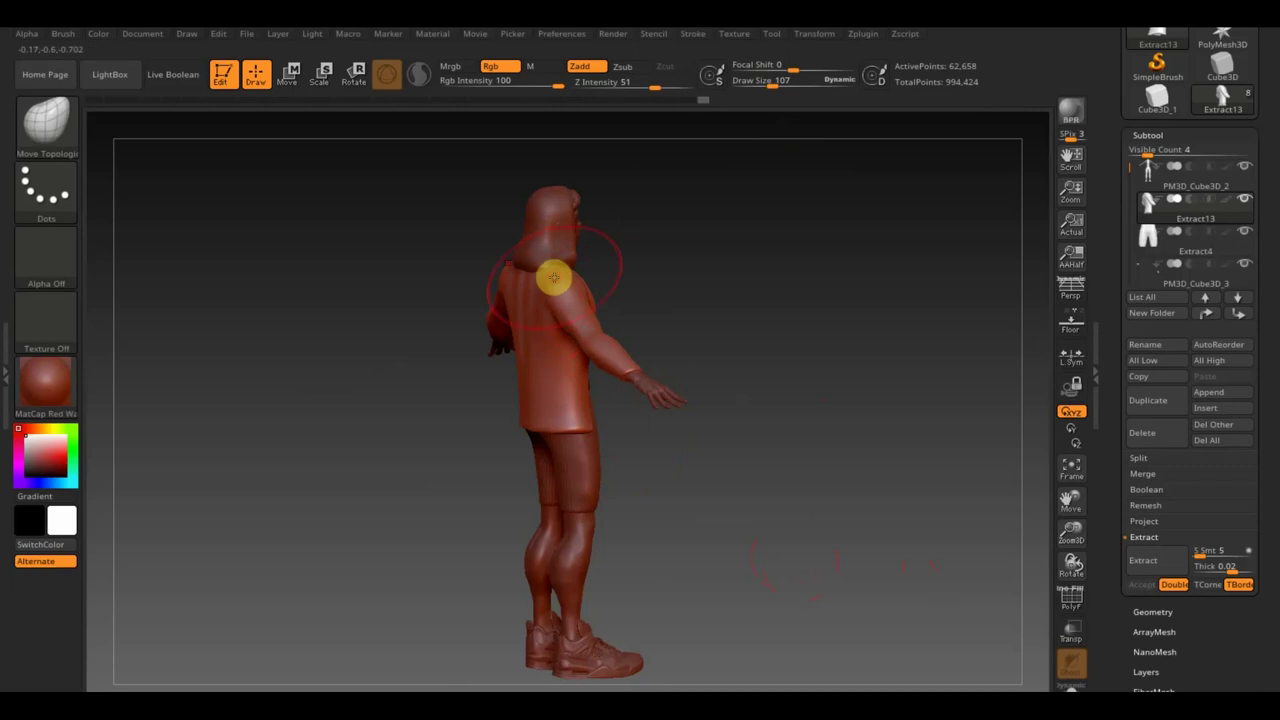
mouse_move(783, 303)
mouse_down()
mouse_move(766, 309)
mouse_move(829, 249)
mouse_up()
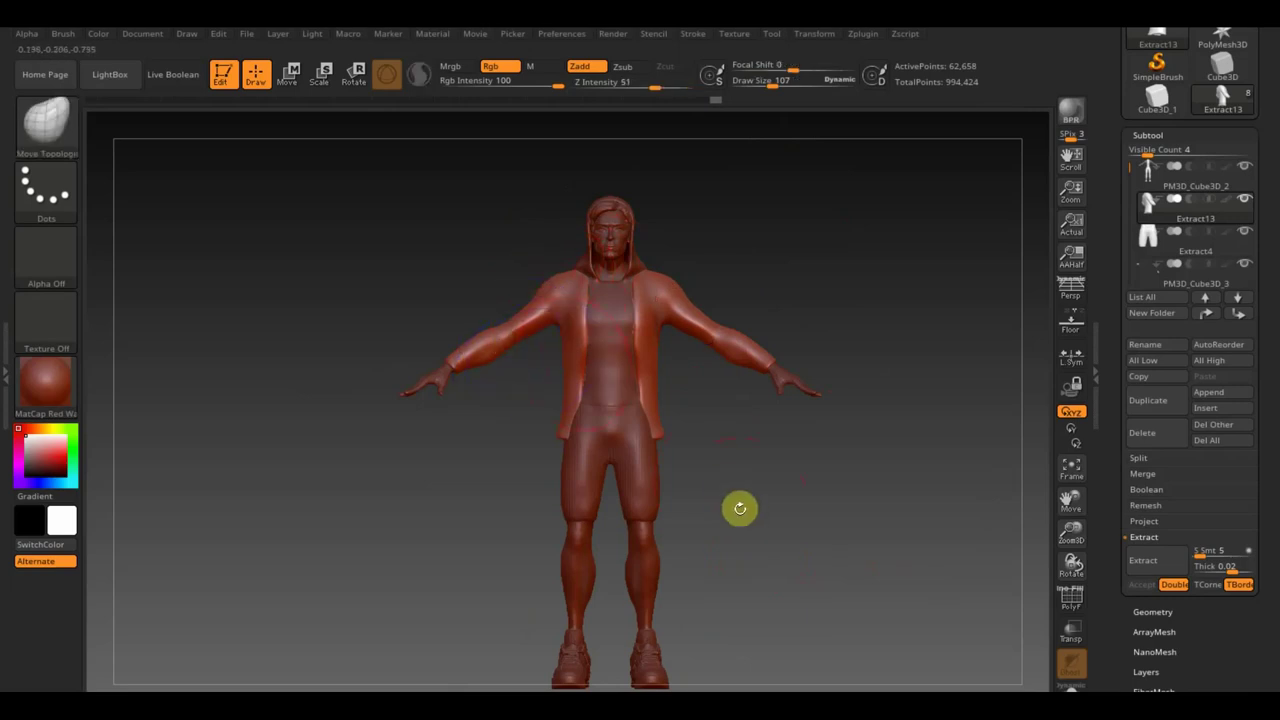
mouse_move(794, 559)
alt+mouse_down()
mouse_move(710, 513)
mouse_move(700, 486)
mouse_move(723, 530)
alt+mouse_up()
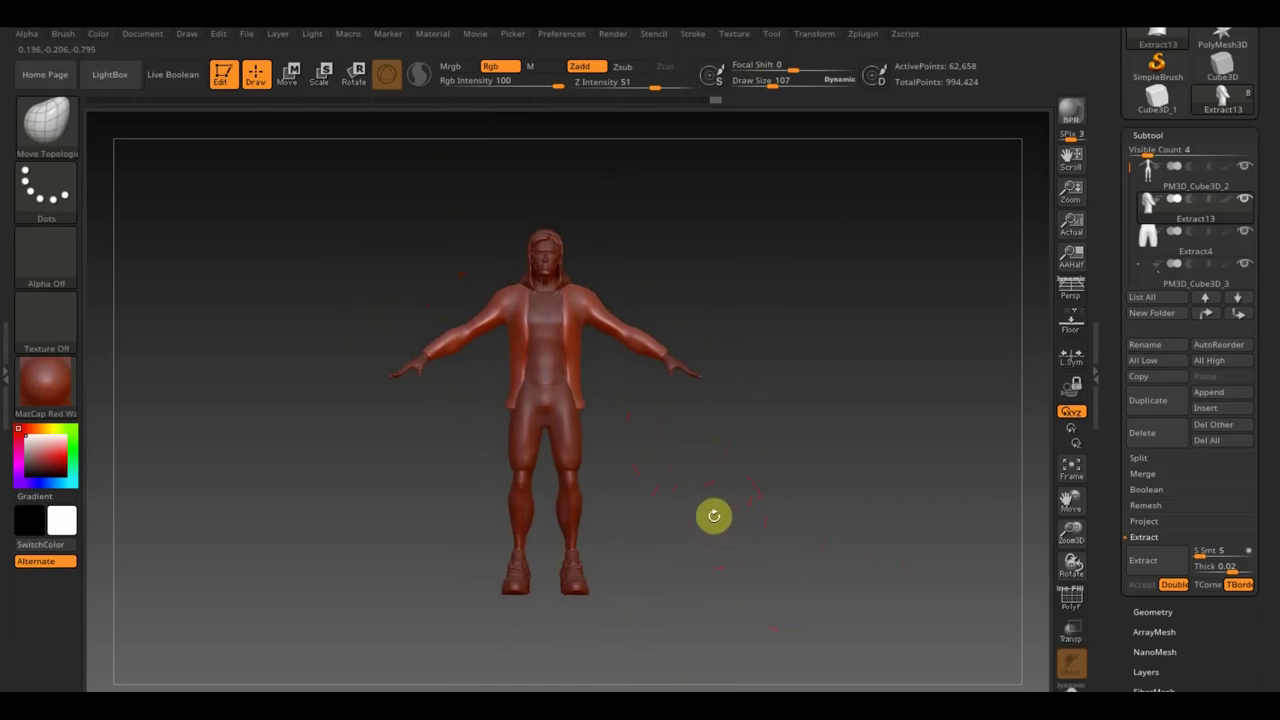
Select the PM3D_Cube3D_2 subtool and turn Solo on so only it shows
key(n)
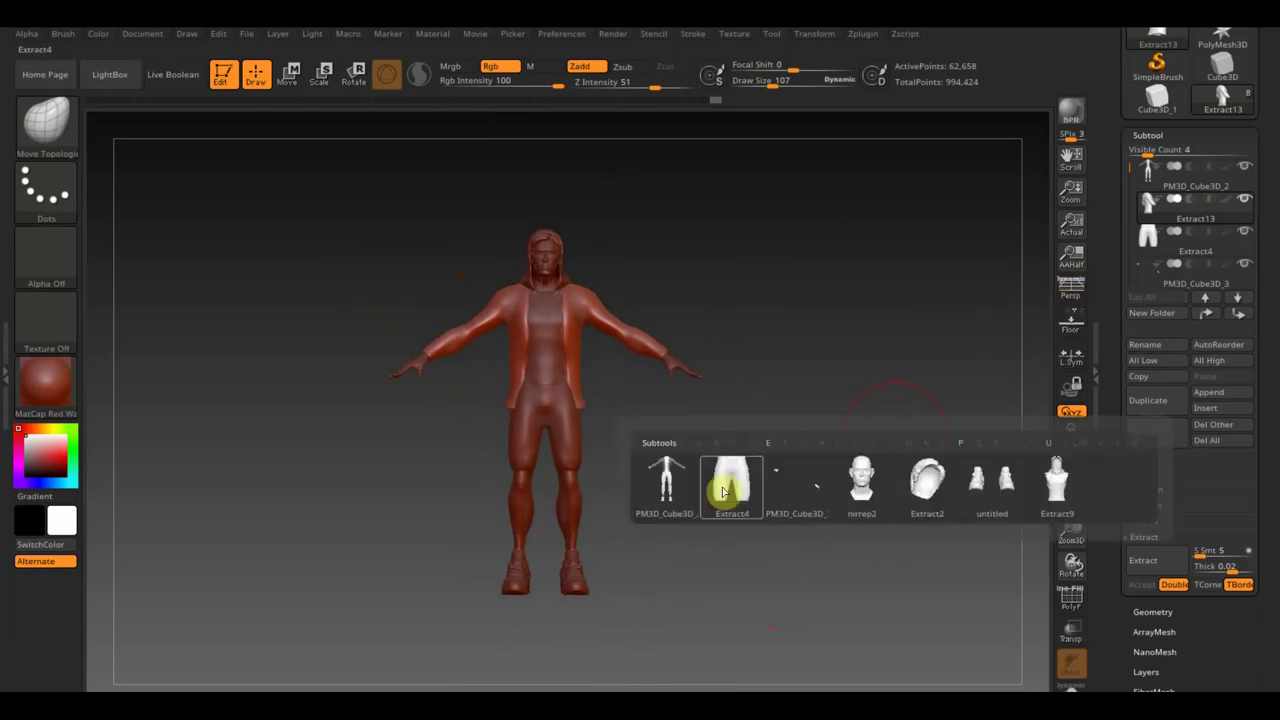
click(686, 493)
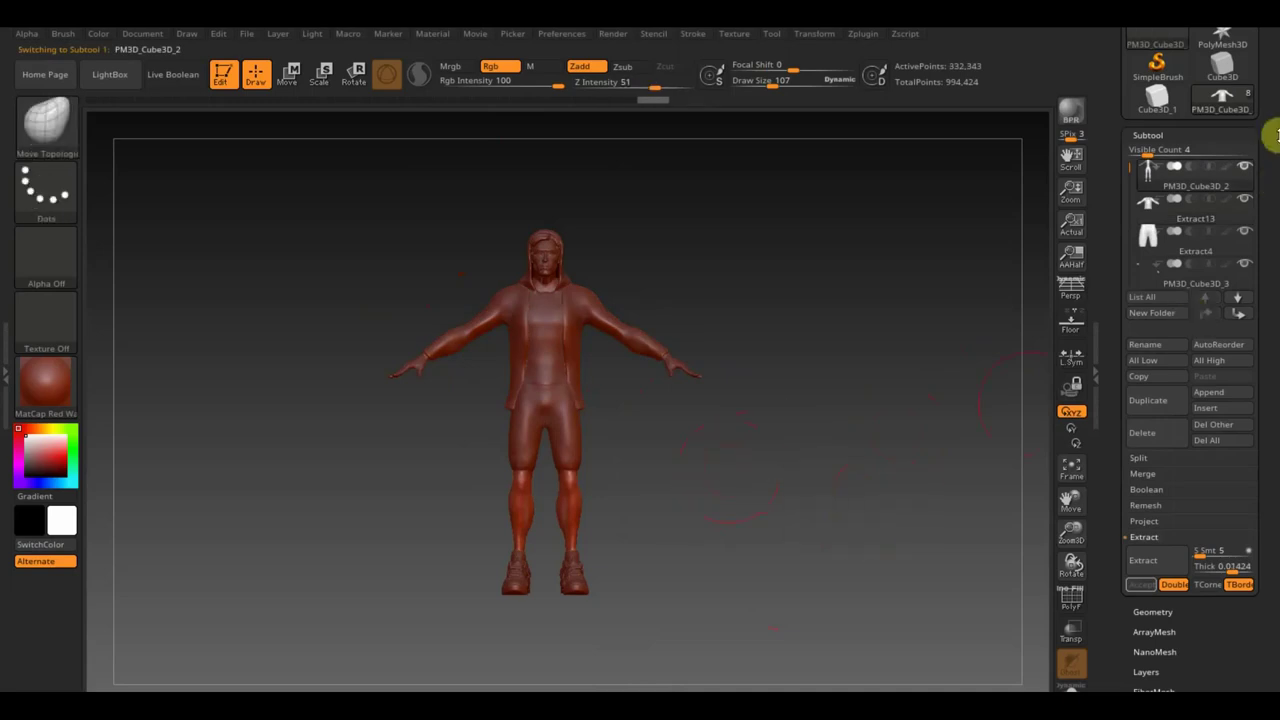
click(1242, 170)
shift+click(1242, 168)
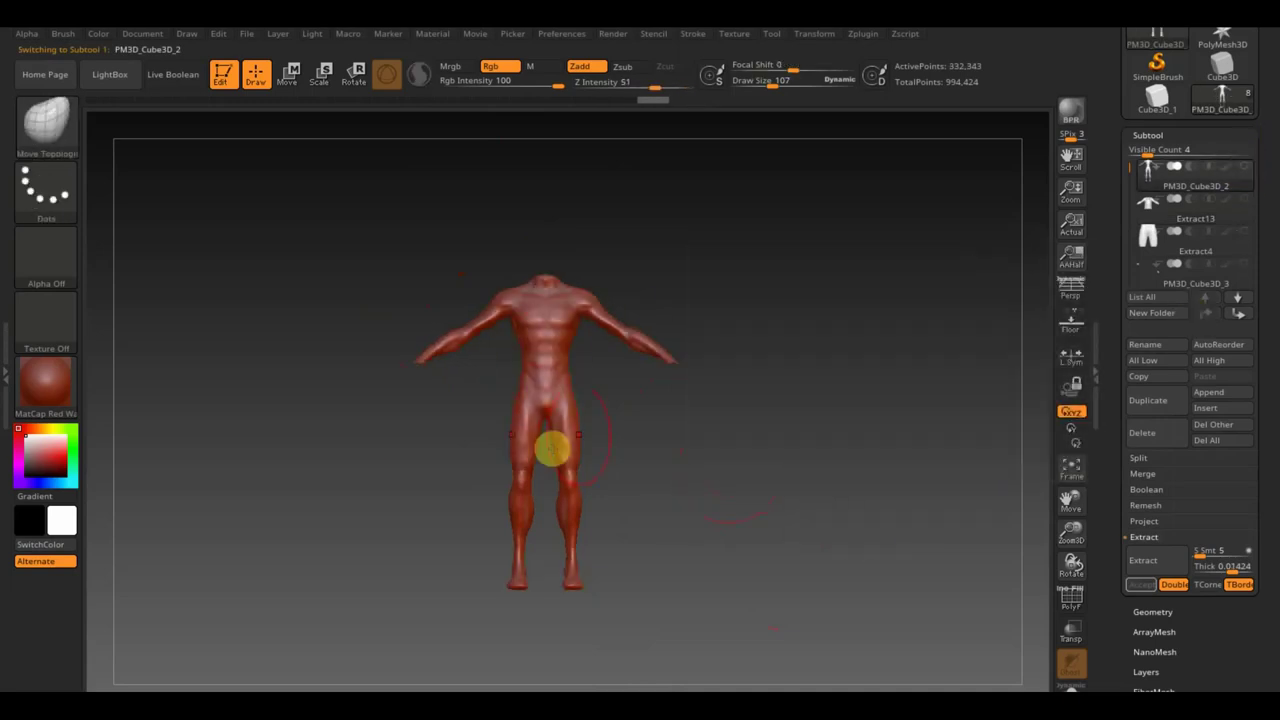
Pick the nmrep2 head subtool from the canvas so it is displayed alone
click(623, 401)
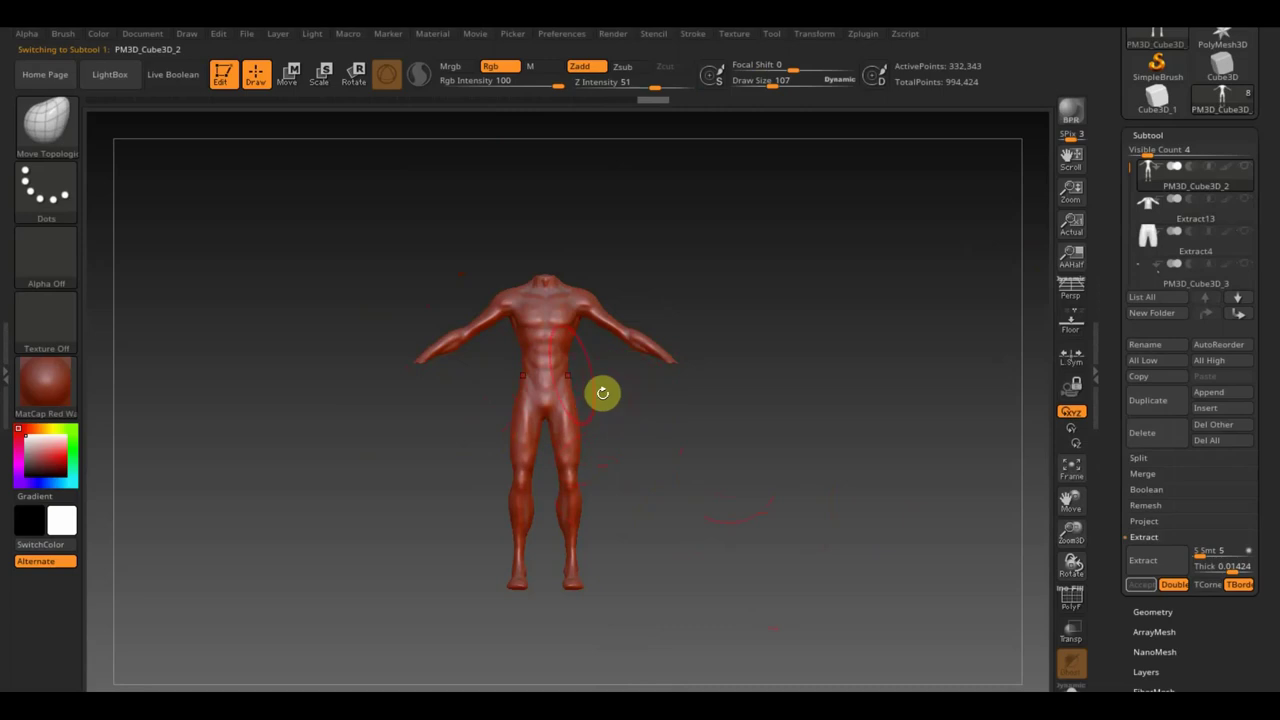
click(549, 329)
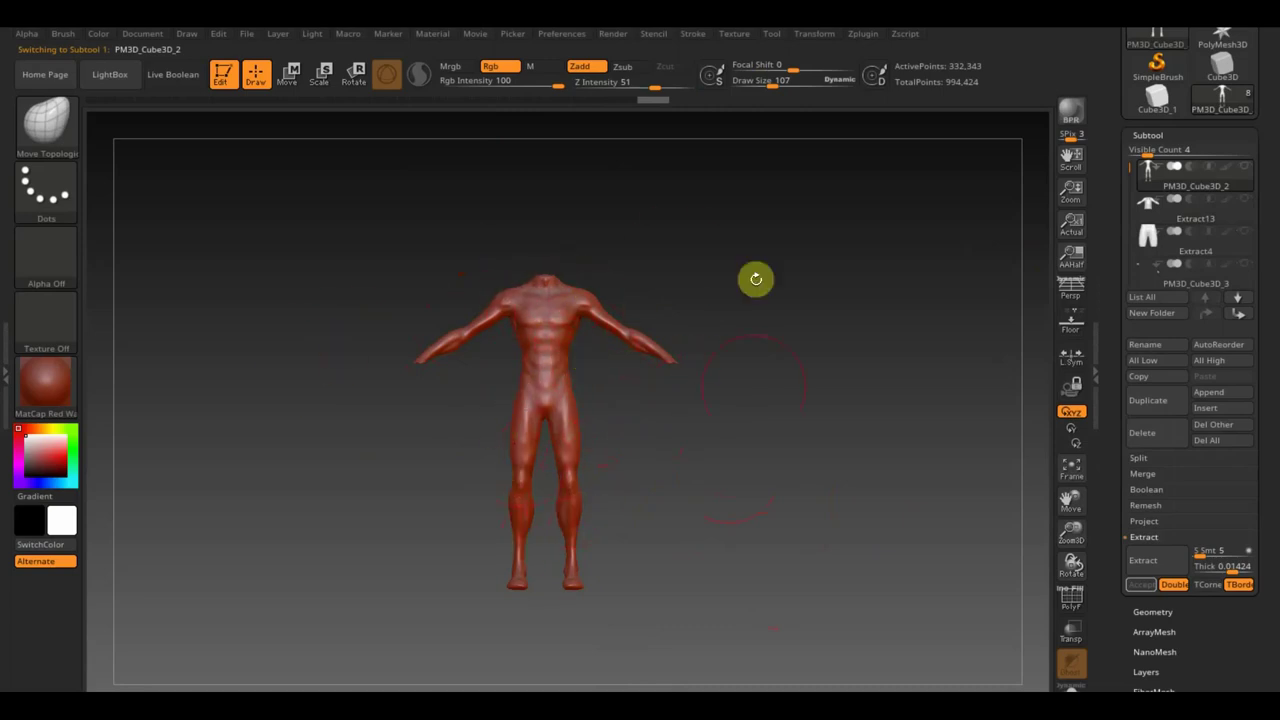
click(743, 307)
click(1051, 238)
mouse_move(1190, 210)
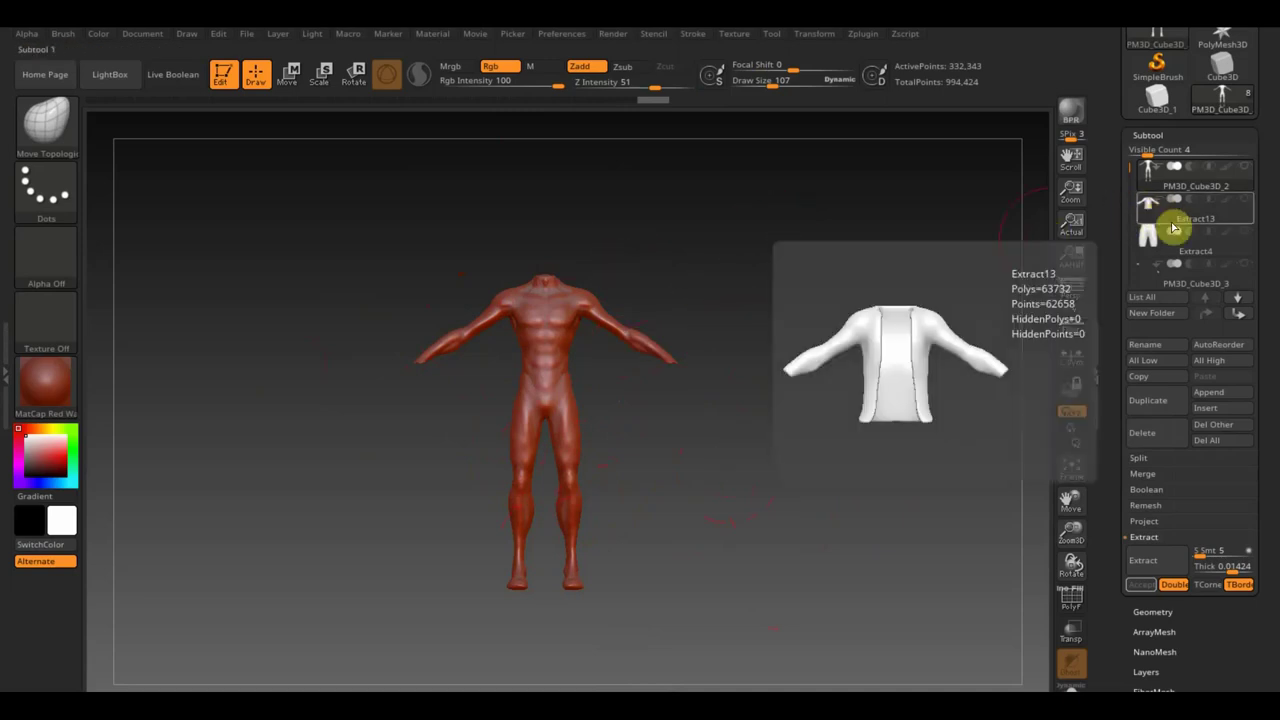
click(817, 374)
key(n)
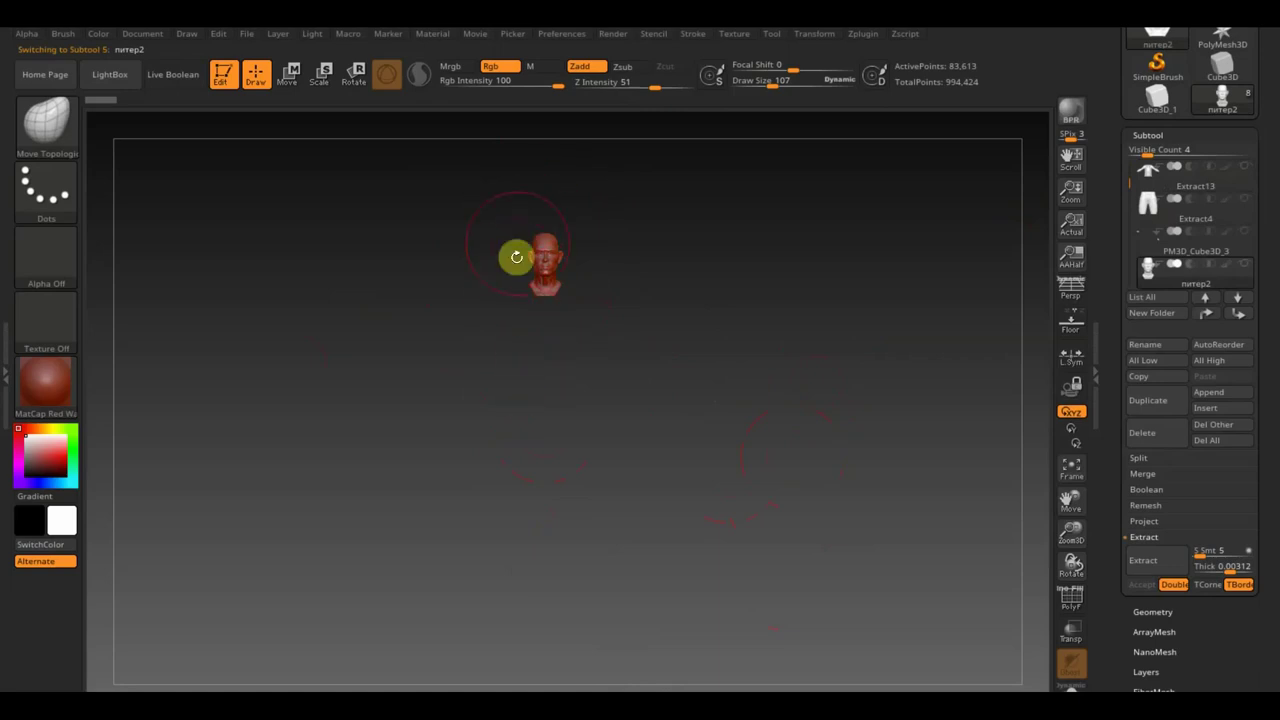
Turn Solo off to show all parts with nmrep2 active, and rotate the figure to face front
drag(649, 357, 717, 366)
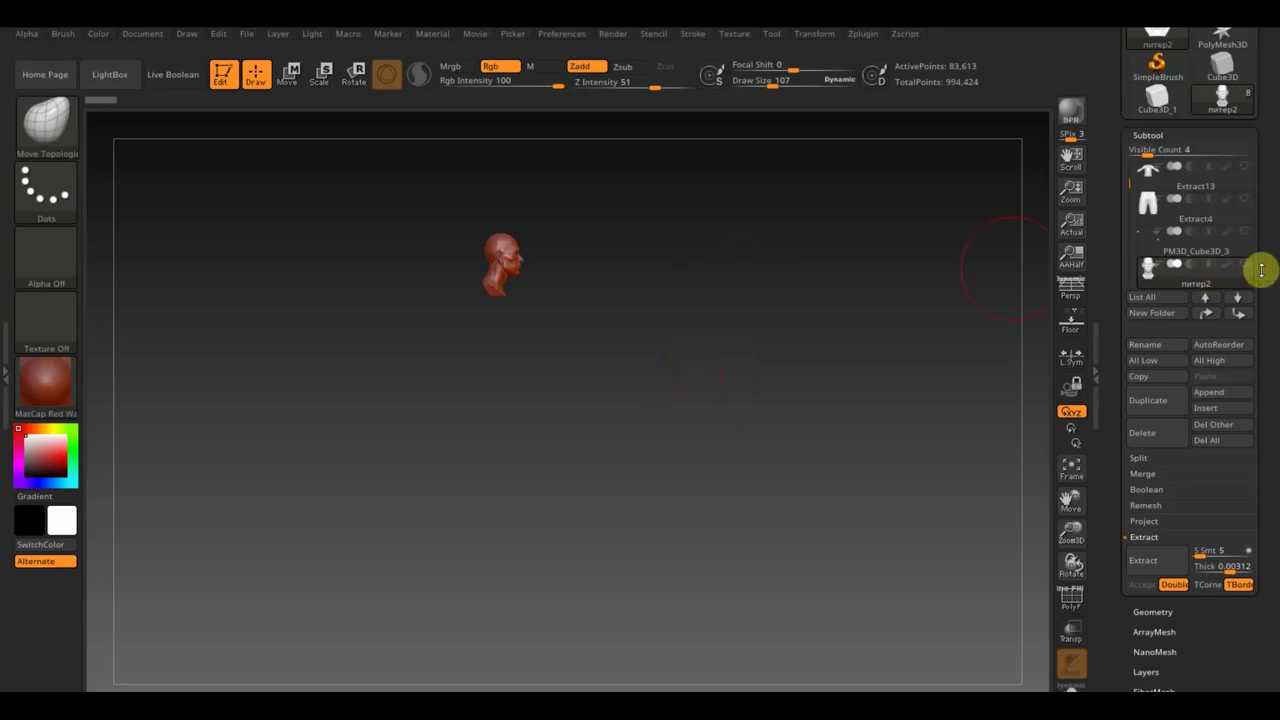
click(1245, 169)
mouse_move(903, 426)
mouse_down()
mouse_move(774, 451)
mouse_move(775, 484)
mouse_up()
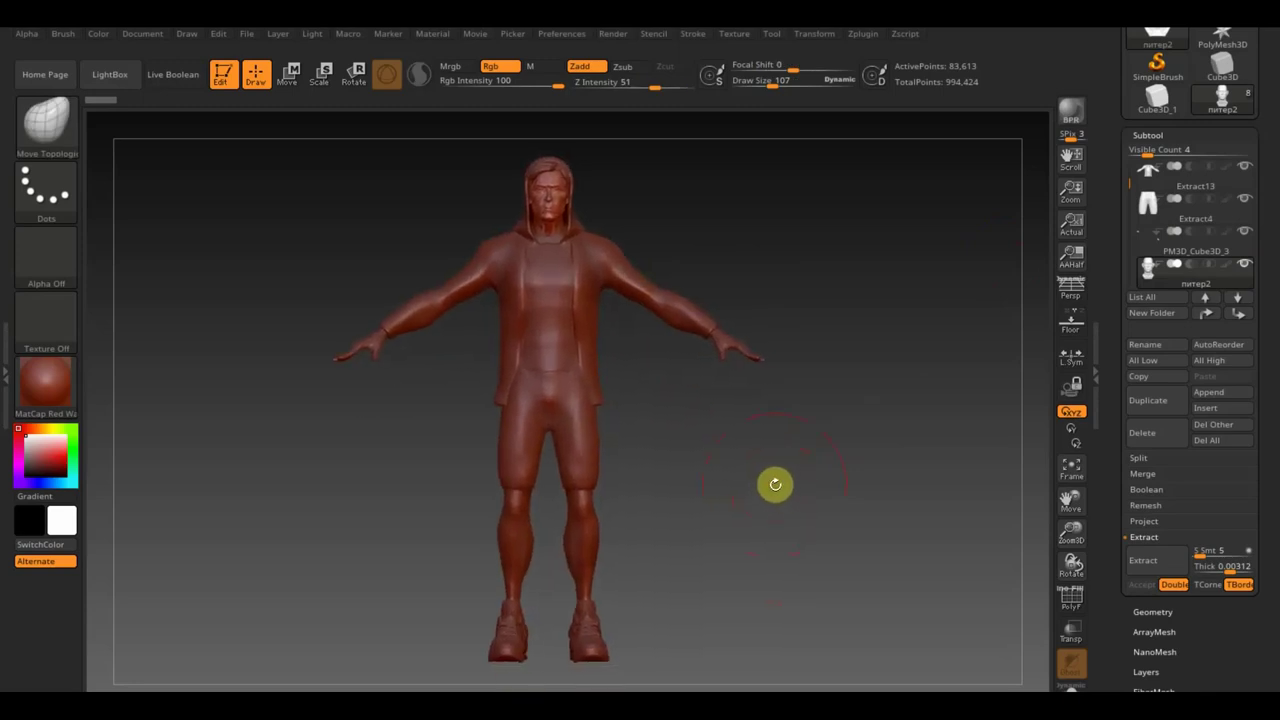